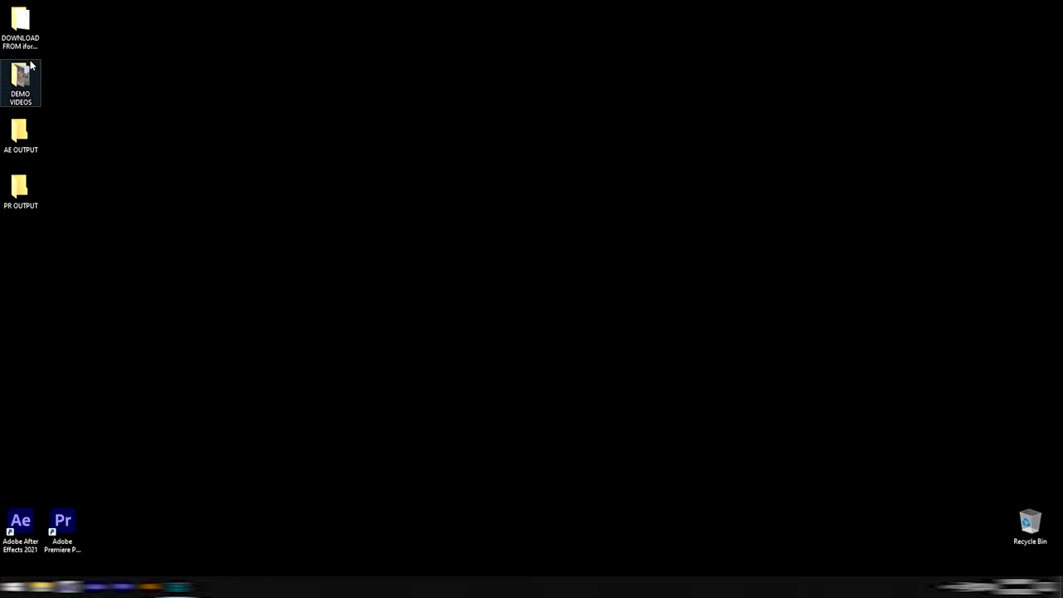
Open the DOWNLOAD FROM iforEdits folder on the desktop
{"action": "double_click", "coordinate": [20, 23]}
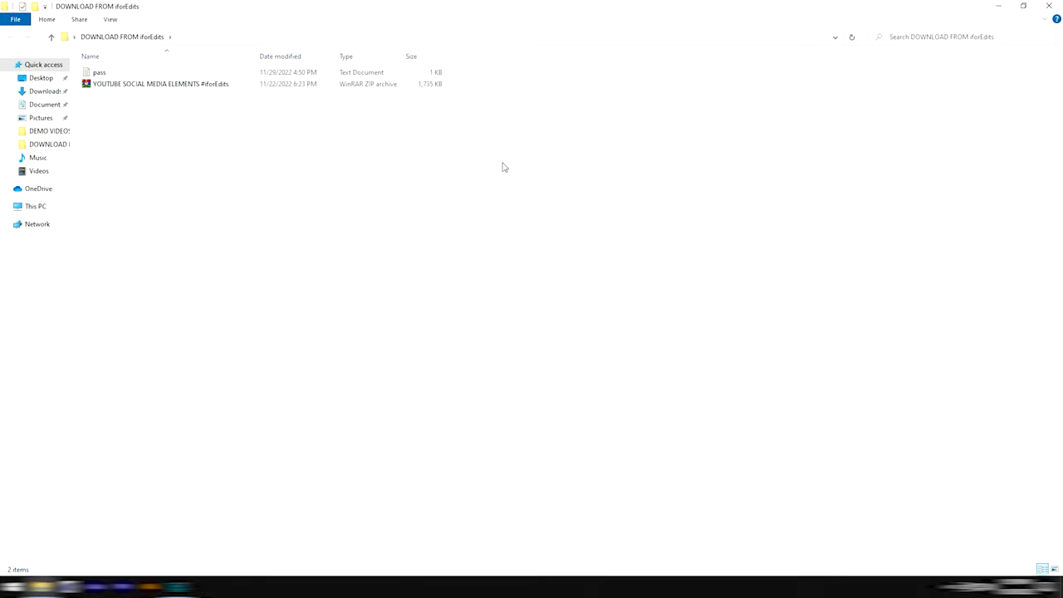
{"action": "left_click", "coordinate": [154, 86]}
{"action": "left_click", "coordinate": [178, 109]}
Copy the archive password from pass.txt, then close Notepad
{"action": "double_click", "coordinate": [99, 73]}
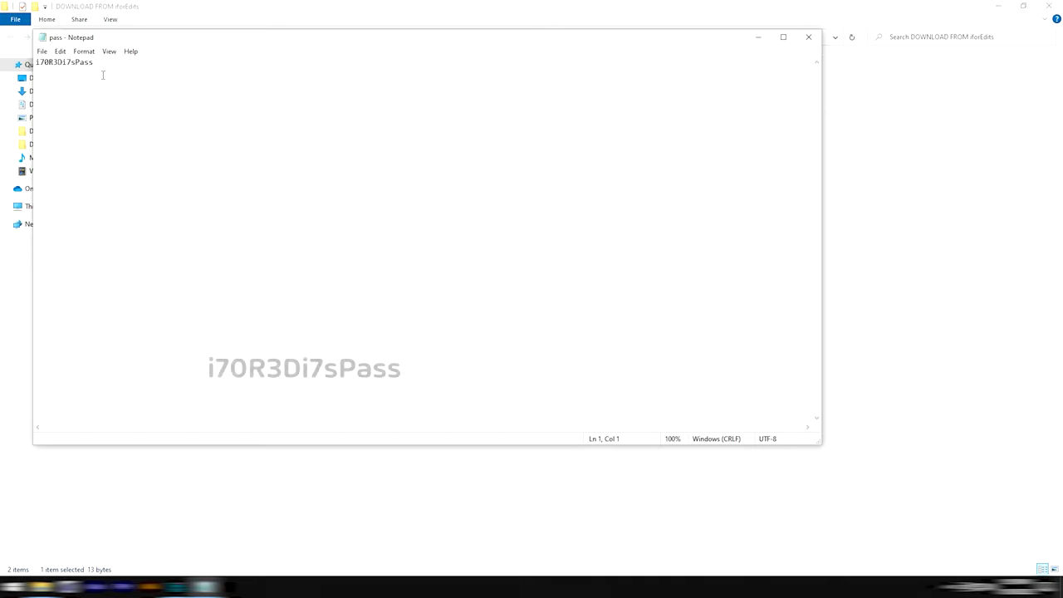
{"action": "left_click_drag", "start_coordinate": [96, 63], "coordinate": [36, 62]}
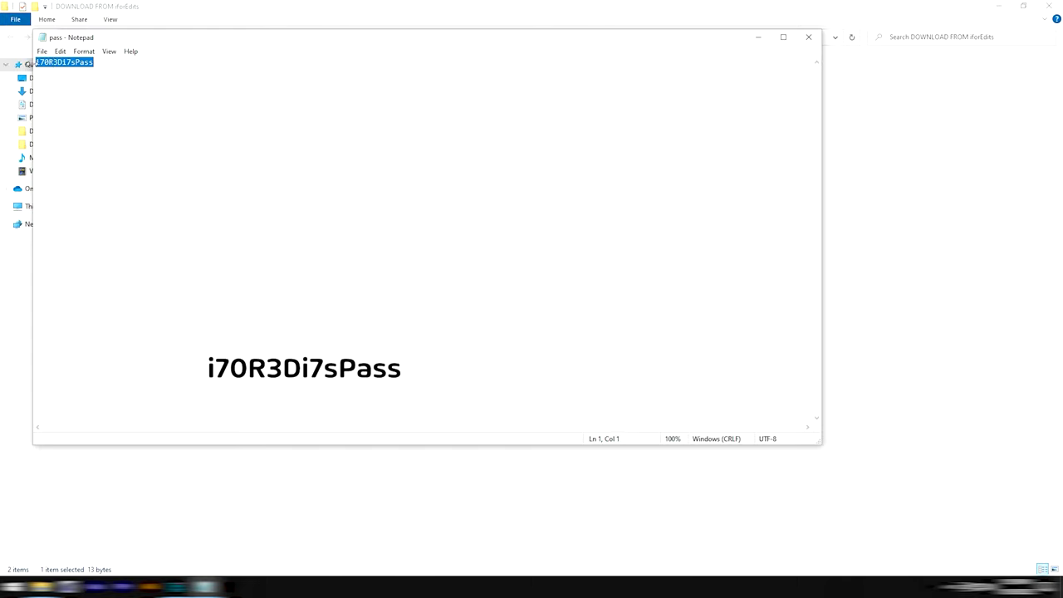
{"action": "right_click", "coordinate": [61, 66]}
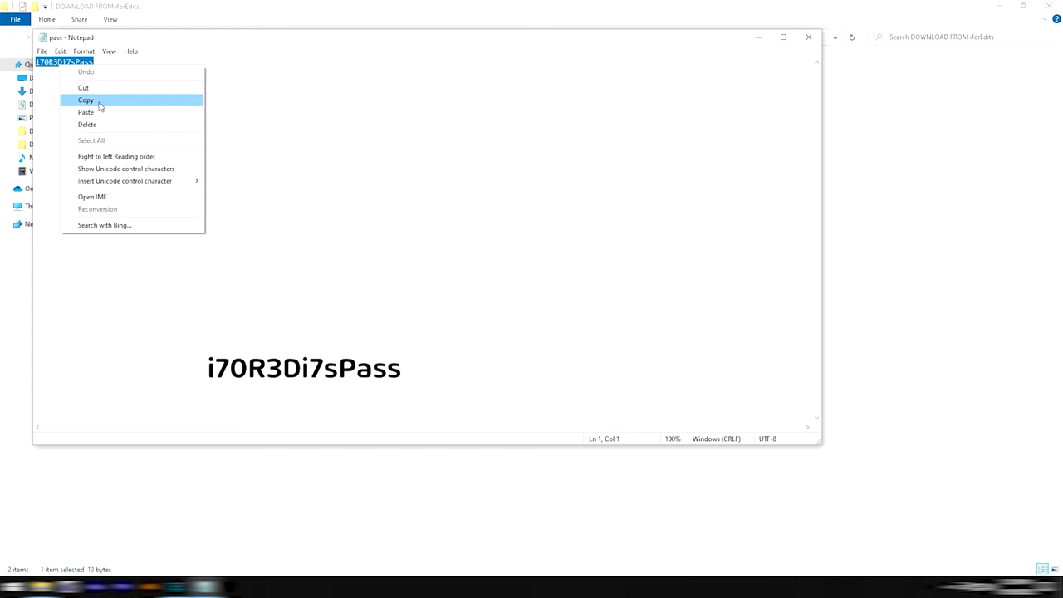
{"action": "left_click", "coordinate": [86, 101]}
{"action": "left_click", "coordinate": [810, 38]}
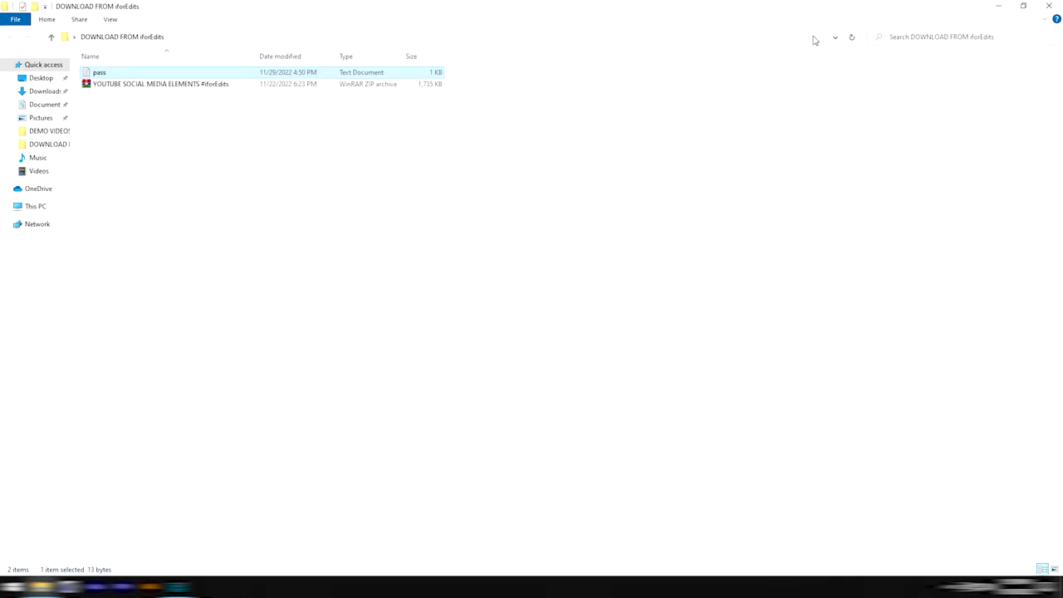
Extract the YOUTUBE SOCIAL MEDIA ELEMENTS zip here, pasting the copied password when prompted
{"action": "right_click", "coordinate": [214, 87]}
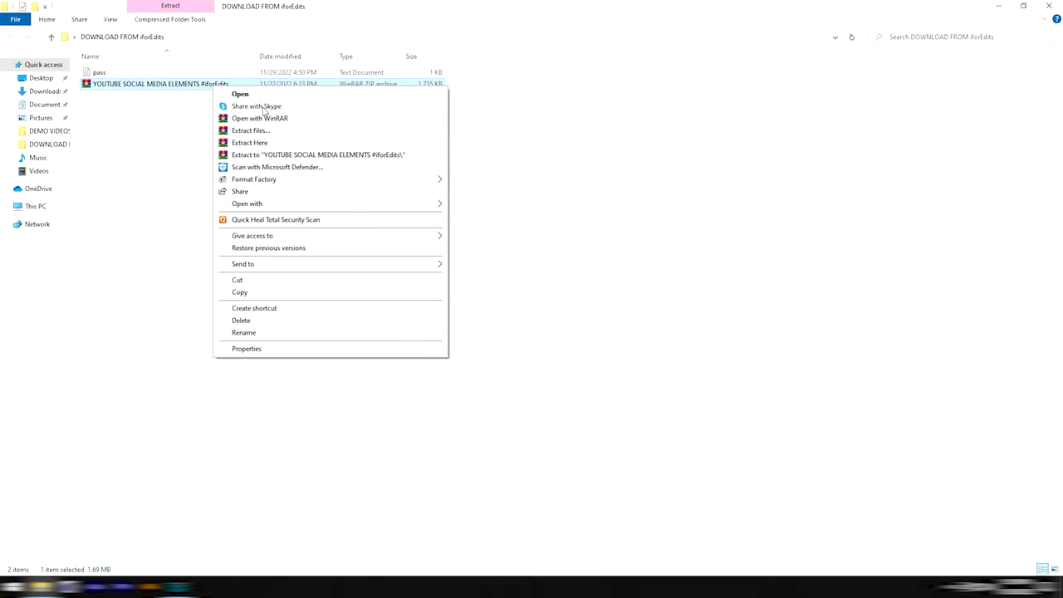
{"action": "left_click", "coordinate": [290, 144]}
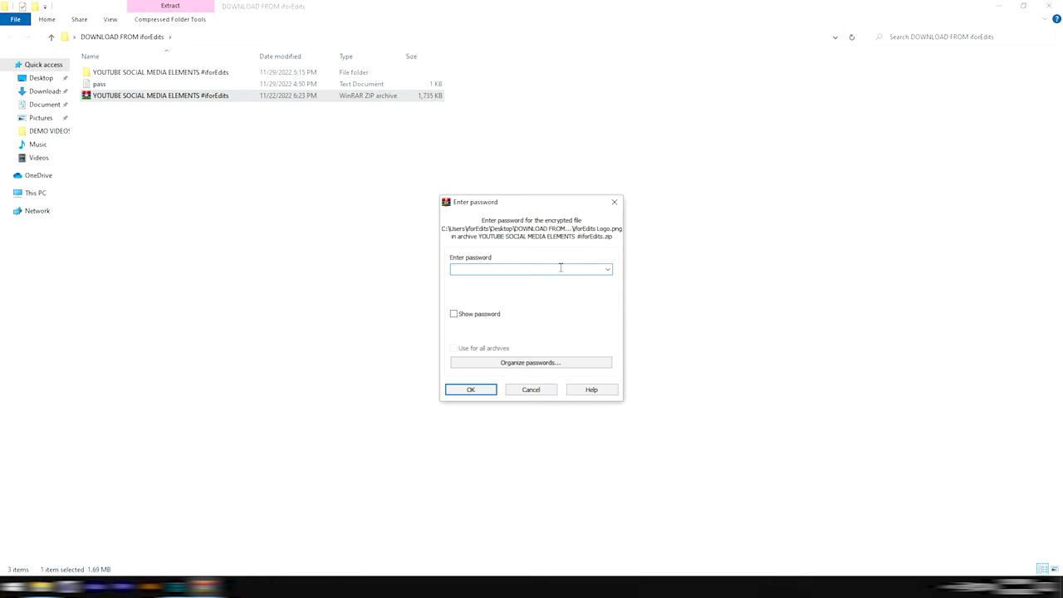
{"action": "right_click", "coordinate": [579, 271]}
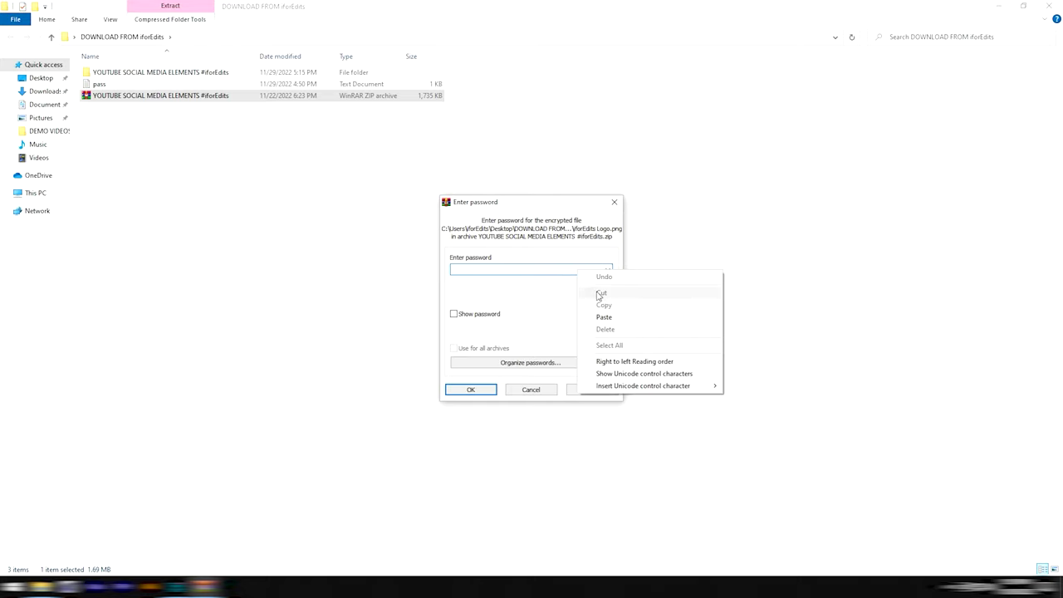
{"action": "left_click", "coordinate": [609, 317]}
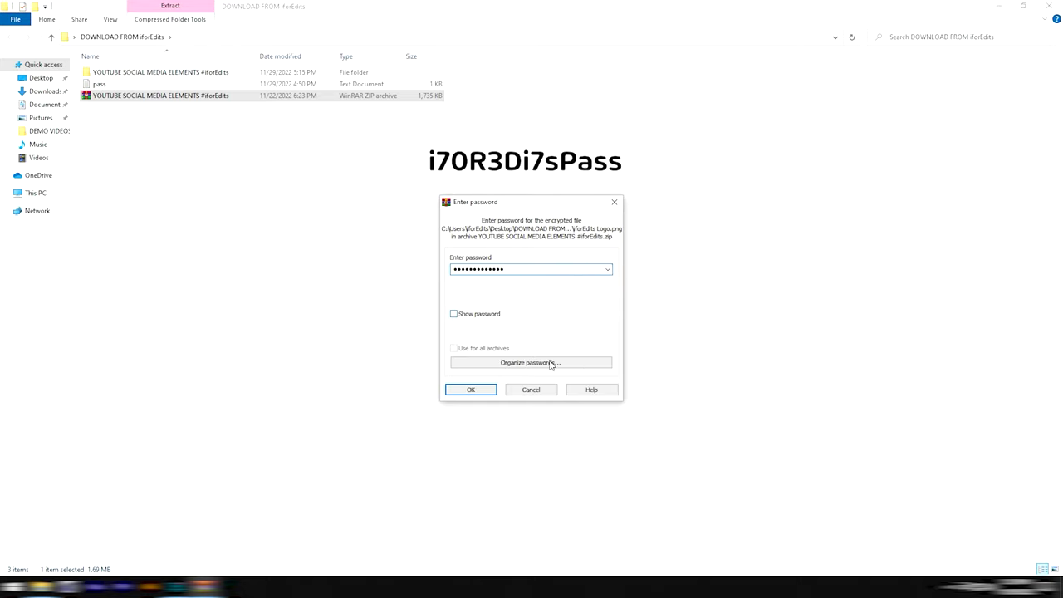
{"action": "left_click", "coordinate": [472, 389]}
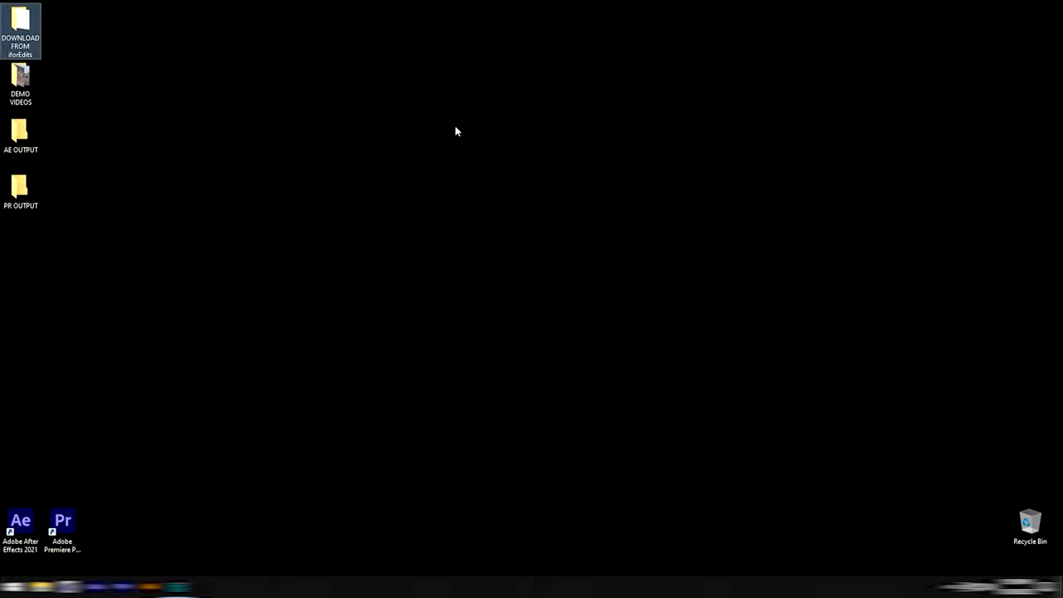
Refresh the desktop
{"action": "right_click", "coordinate": [456, 130]}
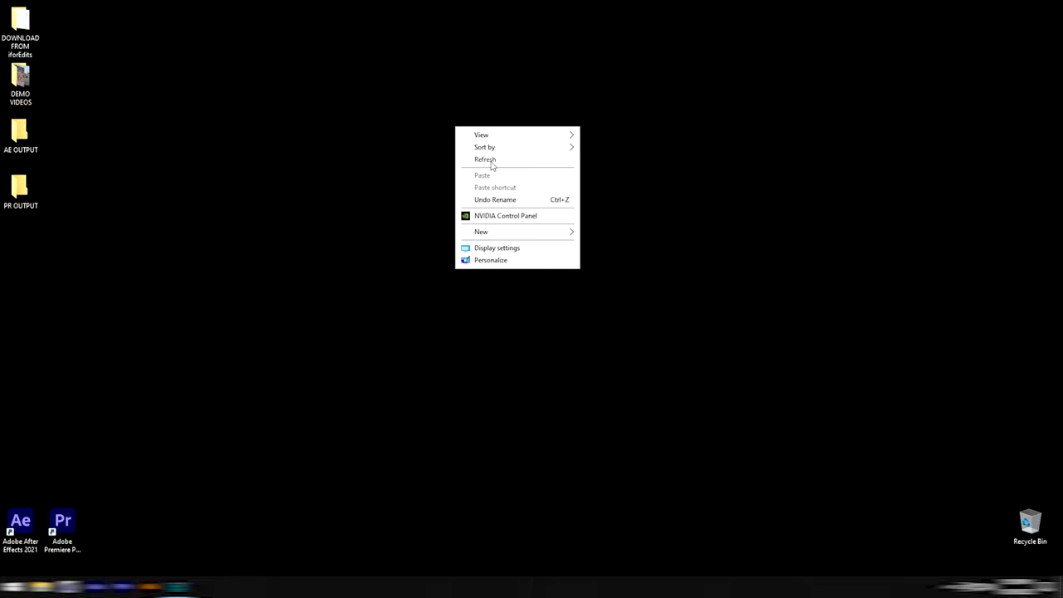
{"action": "left_click", "coordinate": [486, 160]}
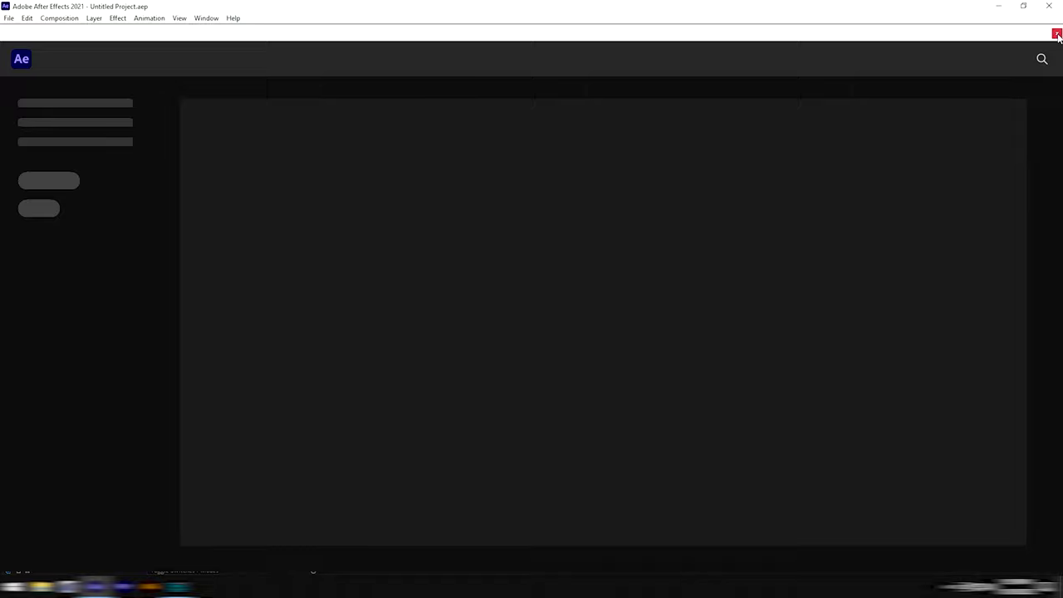
Open the YouTube Social Media Elements .aep from Desktop > download folder > YOUTUBE SOCIAL MEDIA ELEMENTS
{"action": "left_click", "coordinate": [1057, 34]}
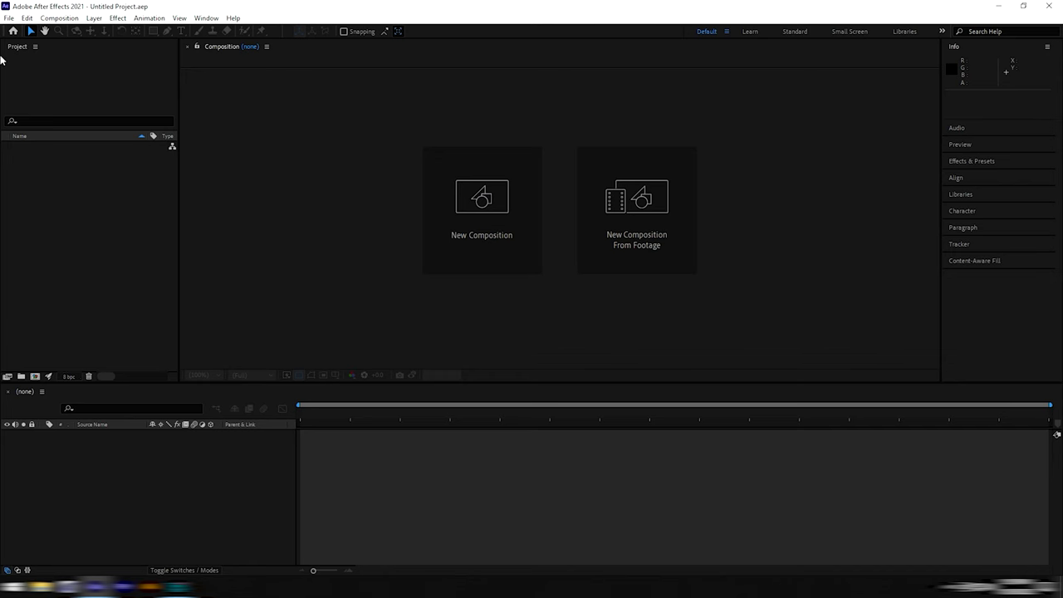
{"action": "left_click", "coordinate": [9, 18]}
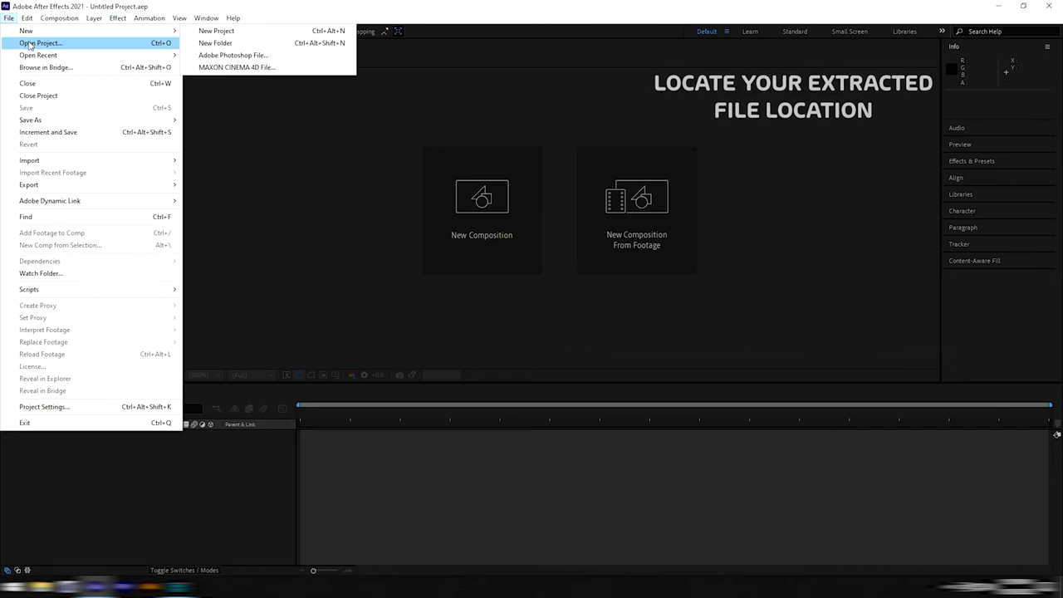
{"action": "left_click", "coordinate": [30, 46]}
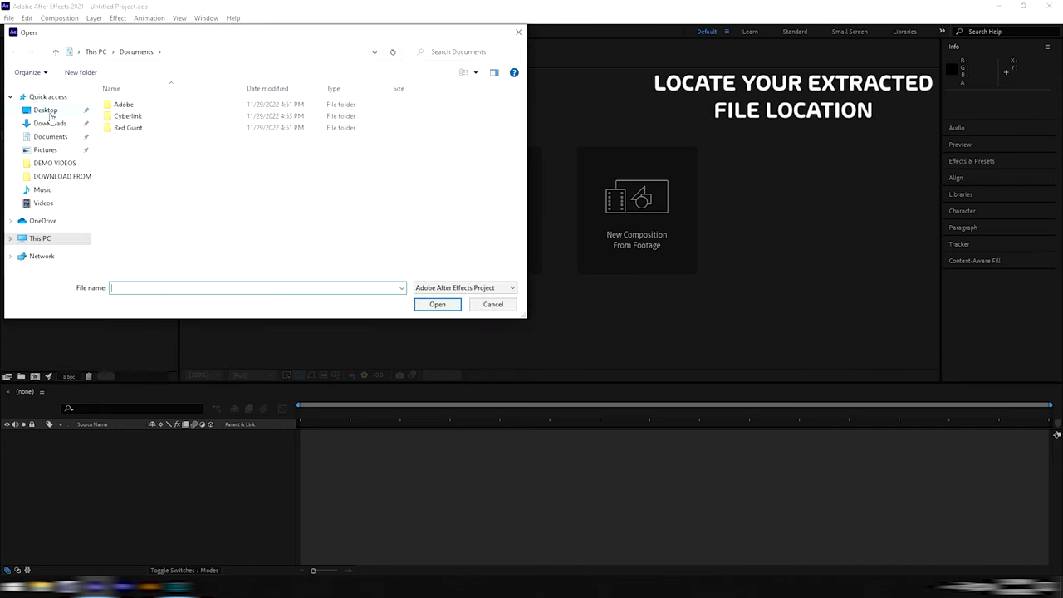
{"action": "left_click", "coordinate": [49, 112]}
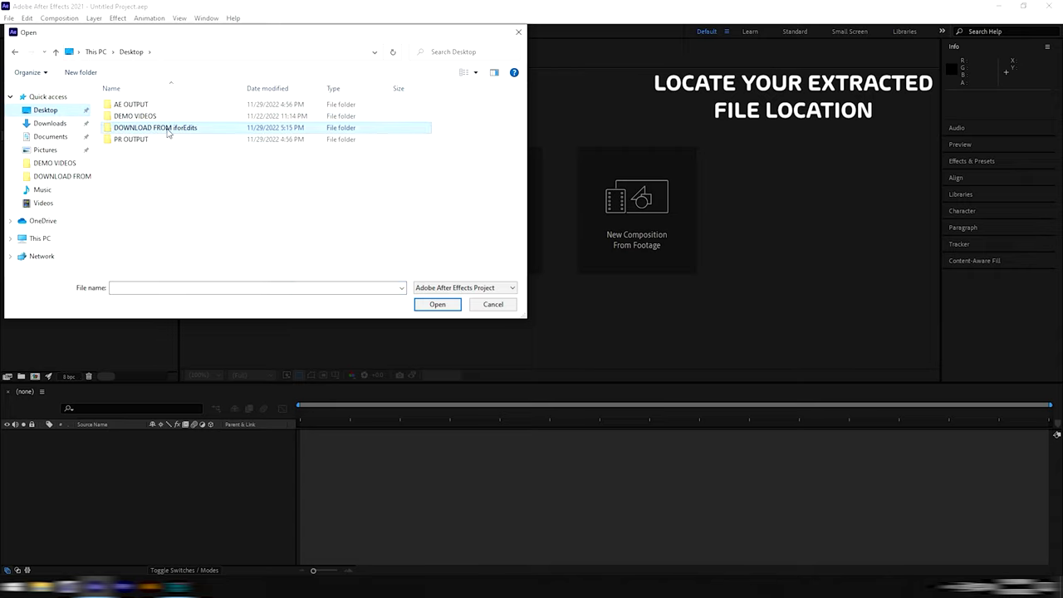
{"action": "double_click", "coordinate": [167, 130]}
{"action": "double_click", "coordinate": [165, 110]}
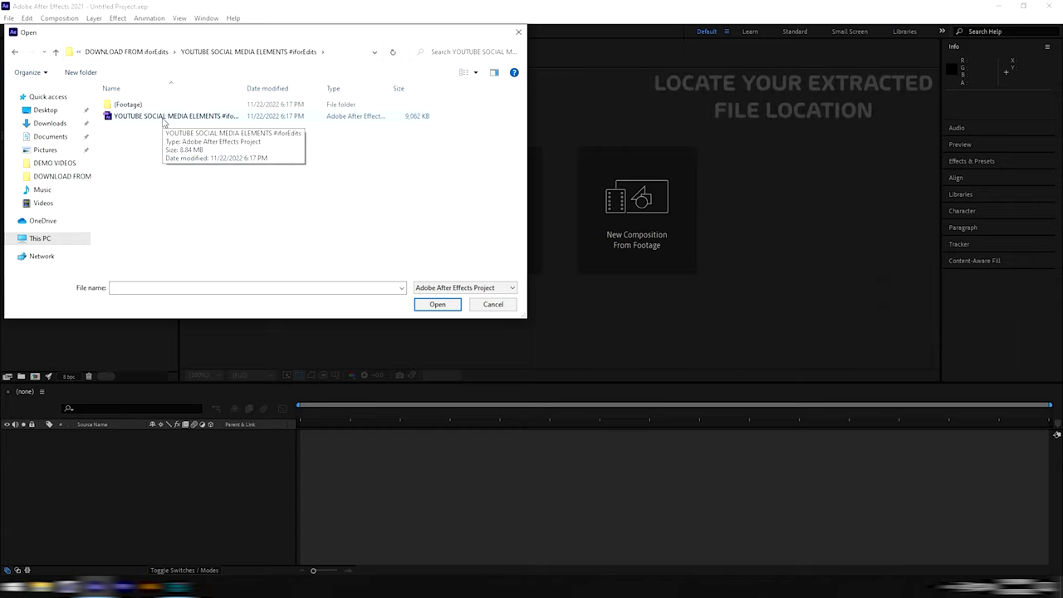
{"action": "left_click_drag", "start_coordinate": [244, 88], "coordinate": [280, 92]}
{"action": "double_click", "coordinate": [238, 117]}
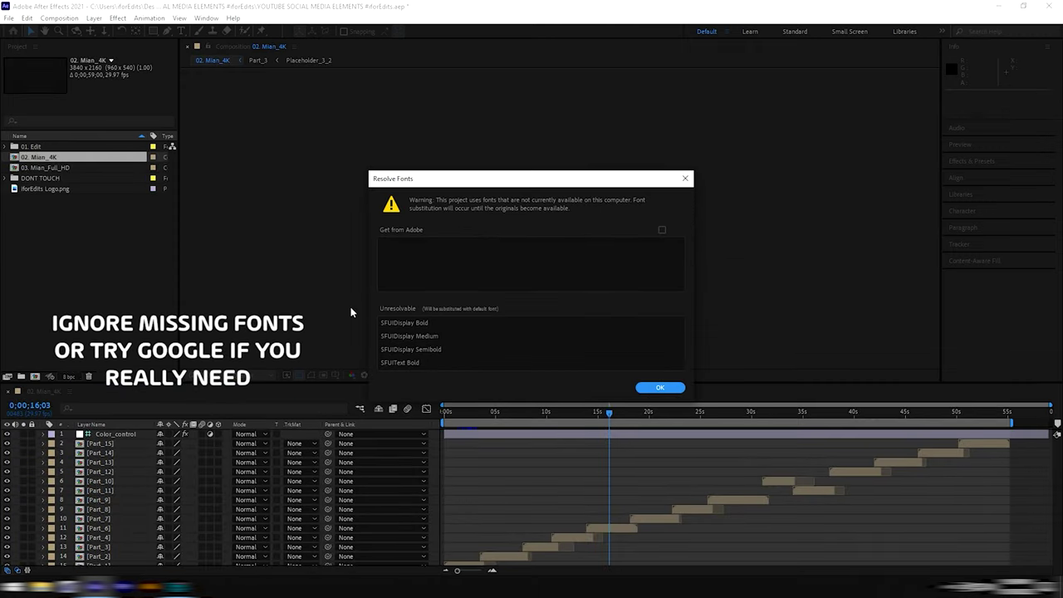
Dismiss Resolve Fonts, open 02. Mian_4K and 03. Mian_Full_HD, and scrub the Full HD timeline
{"action": "left_click", "coordinate": [660, 389]}
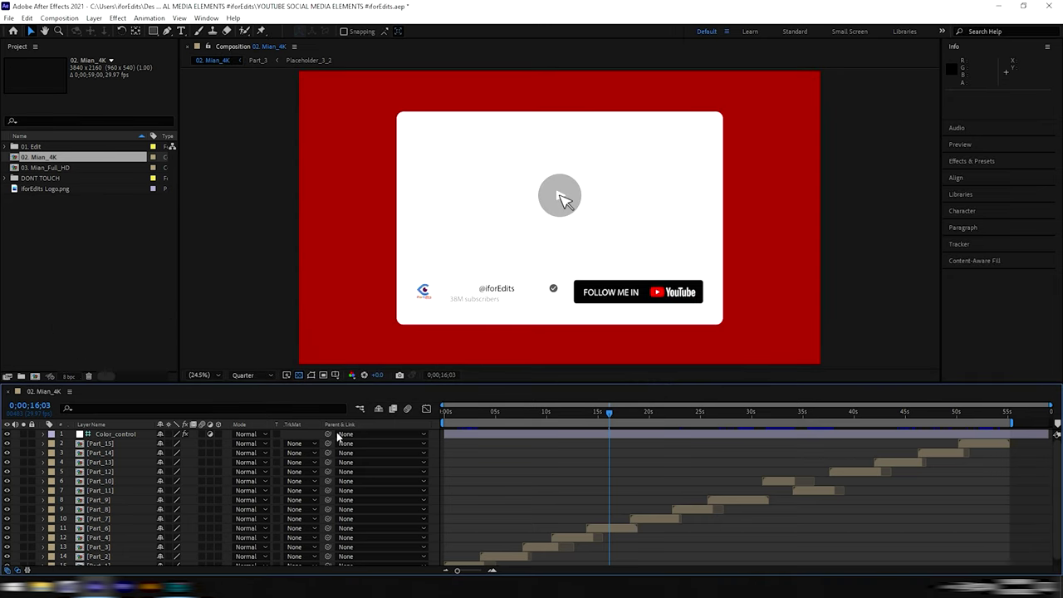
{"action": "left_click", "coordinate": [51, 168]}
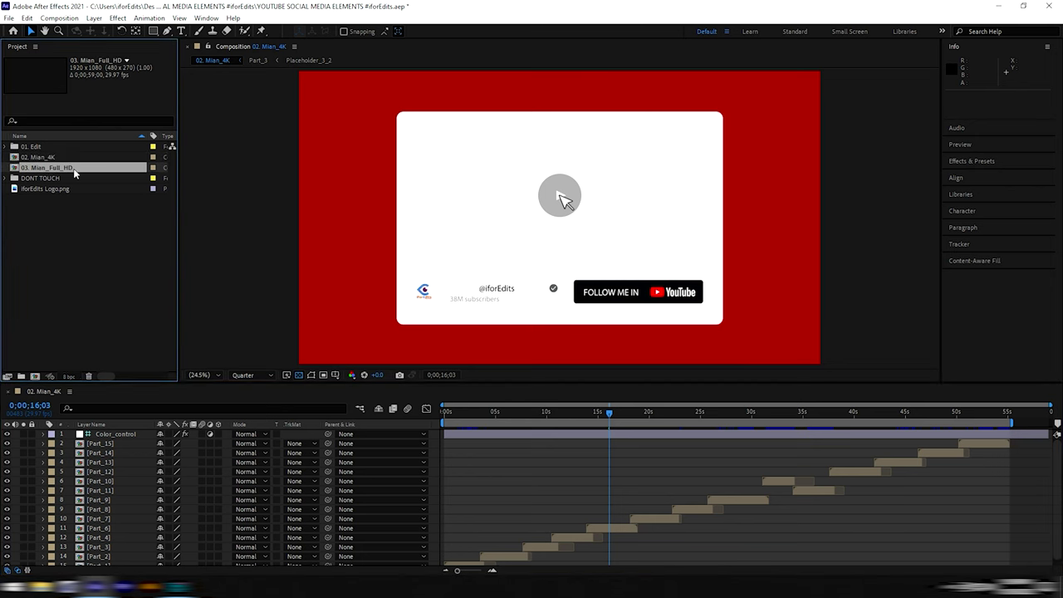
{"action": "double_click", "coordinate": [74, 171]}
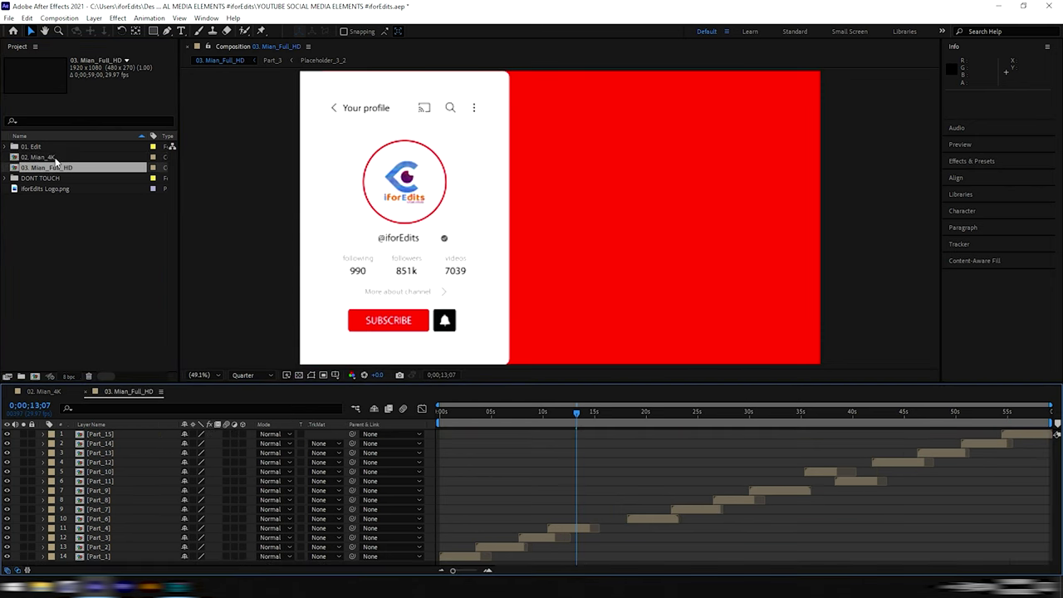
{"action": "double_click", "coordinate": [55, 158]}
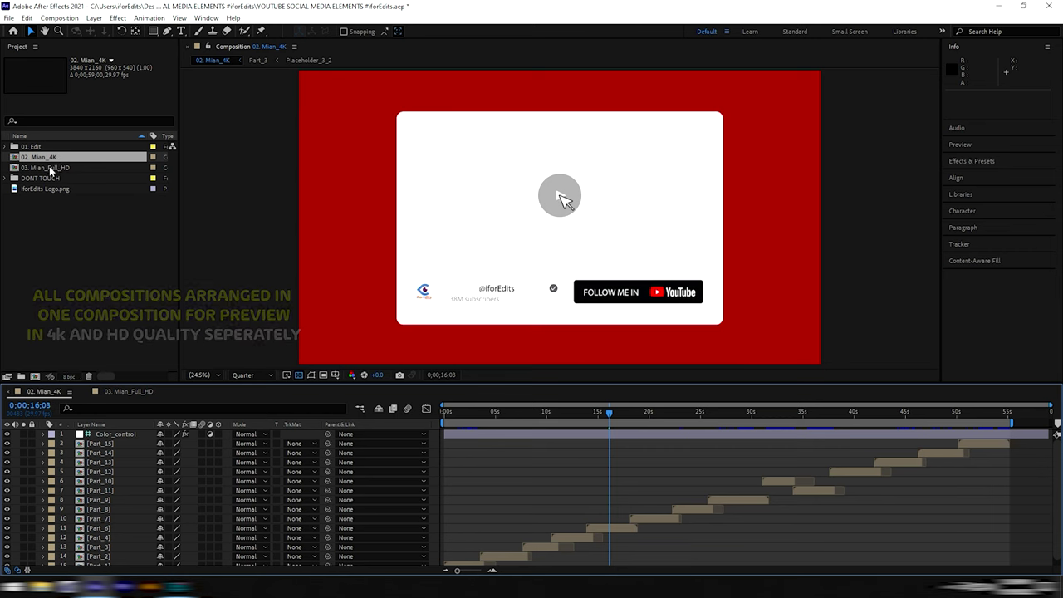
{"action": "double_click", "coordinate": [50, 168]}
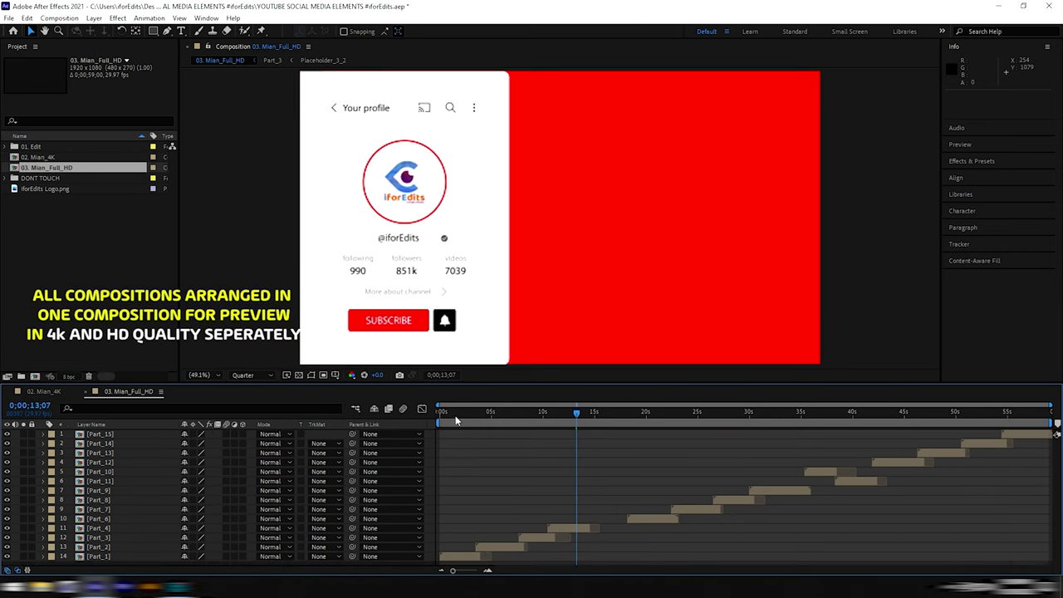
{"action": "left_click_drag", "start_coordinate": [456, 412], "coordinate": [629, 445]}
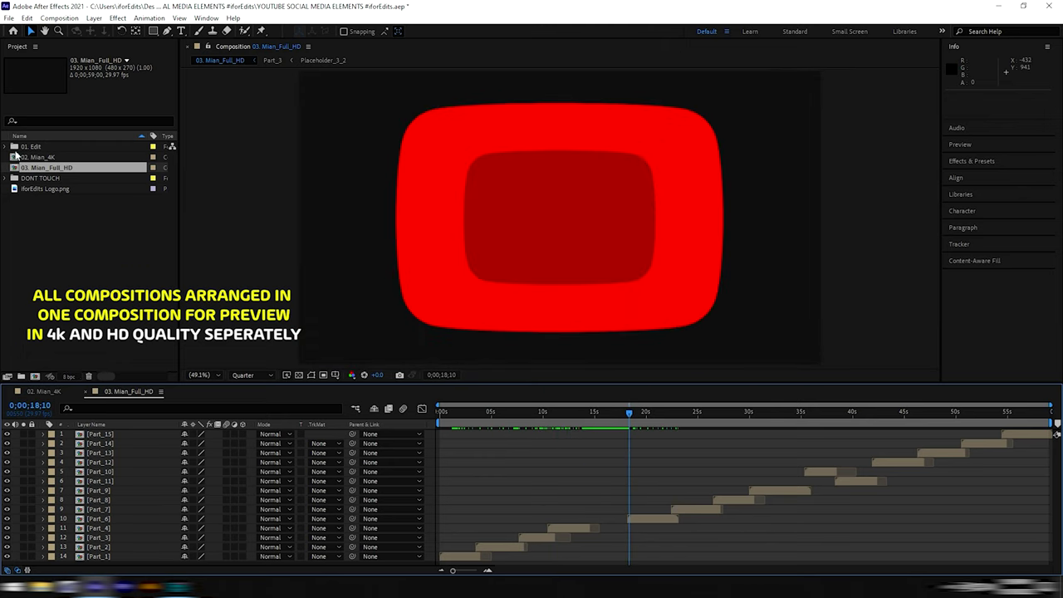
Open Part_1 from 01. Edit > Part_1, play its subscribe animation, then reopen 03. Mian_Full_HD
{"action": "left_click", "coordinate": [5, 147]}
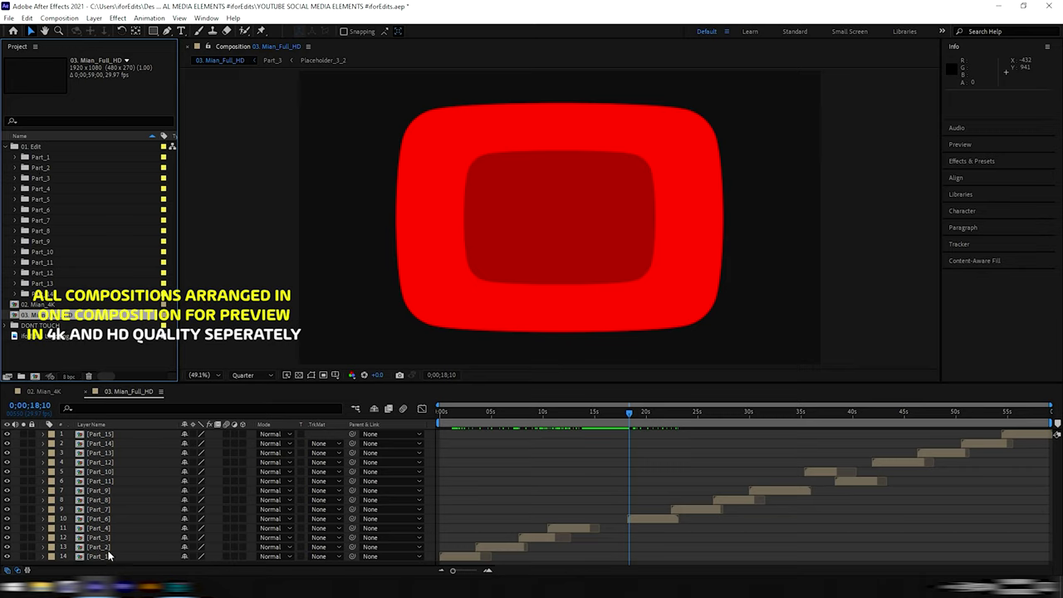
{"action": "left_click", "coordinate": [15, 157]}
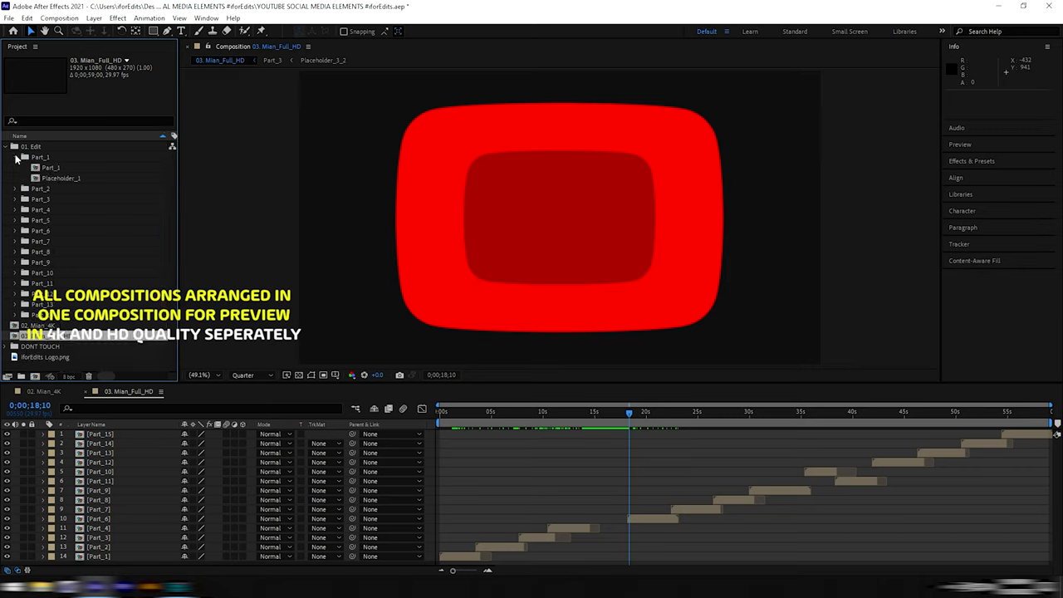
{"action": "double_click", "coordinate": [51, 169]}
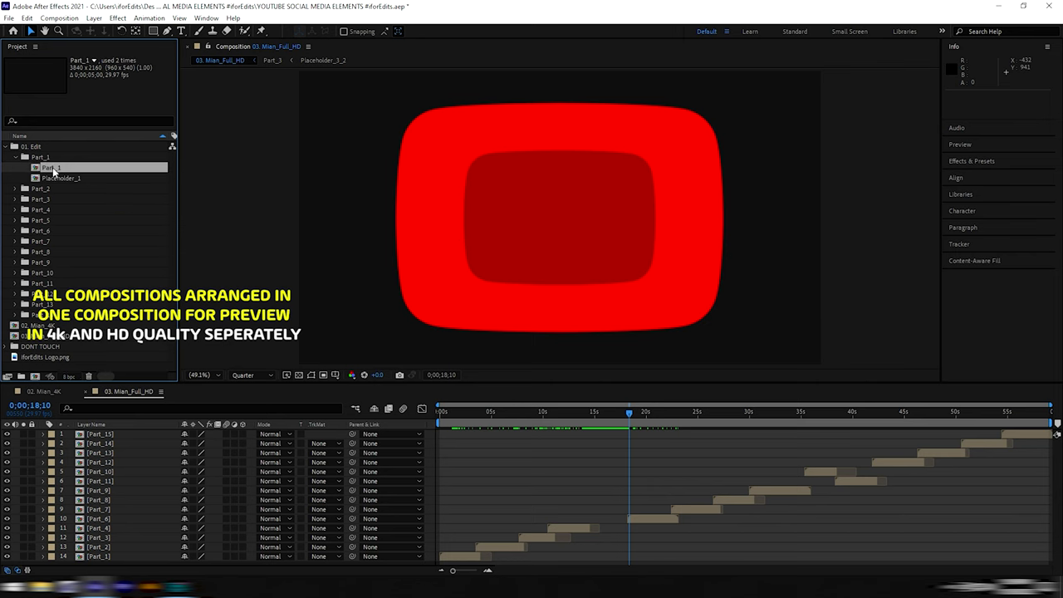
{"action": "mouse_move", "coordinate": [472, 411]}
{"action": "left_mouse_down"}
{"action": "mouse_move", "coordinate": [915, 410]}
{"action": "mouse_move", "coordinate": [445, 411]}
{"action": "left_mouse_up"}
{"action": "key", "text": "space"}
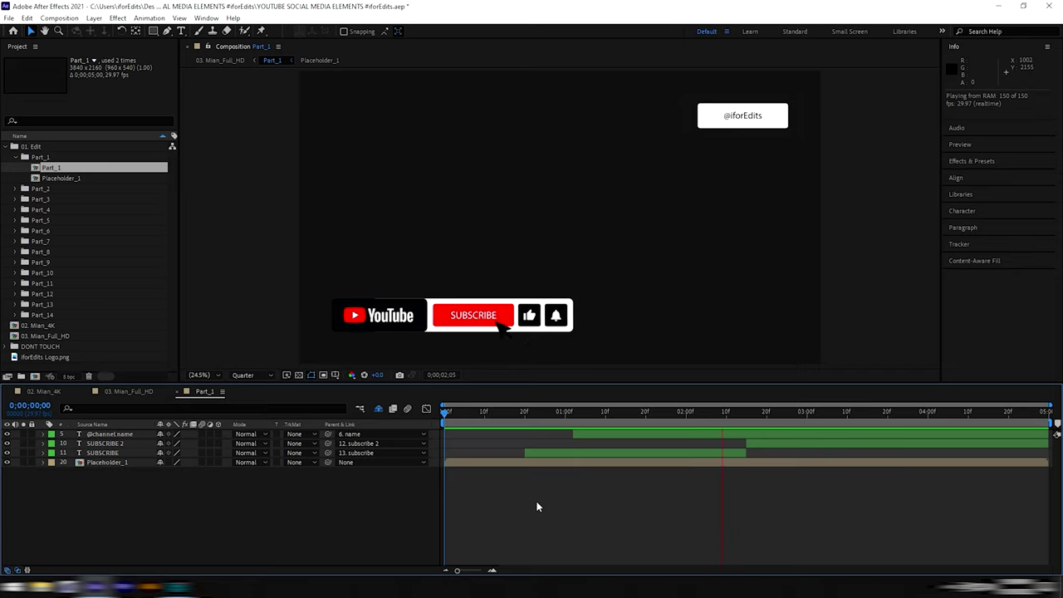
{"action": "key", "text": "space"}
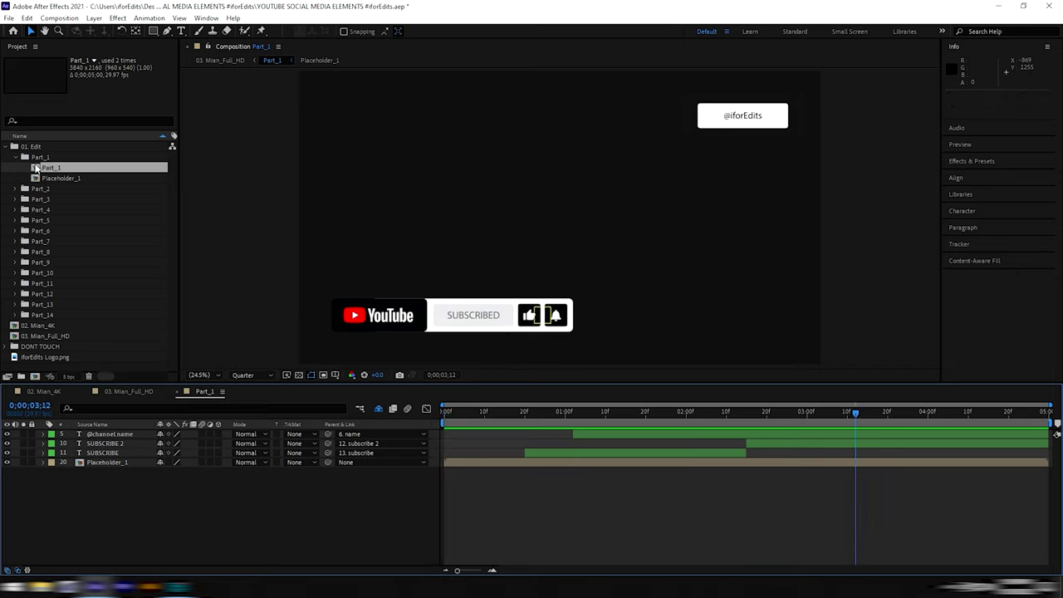
{"action": "left_click", "coordinate": [10, 150]}
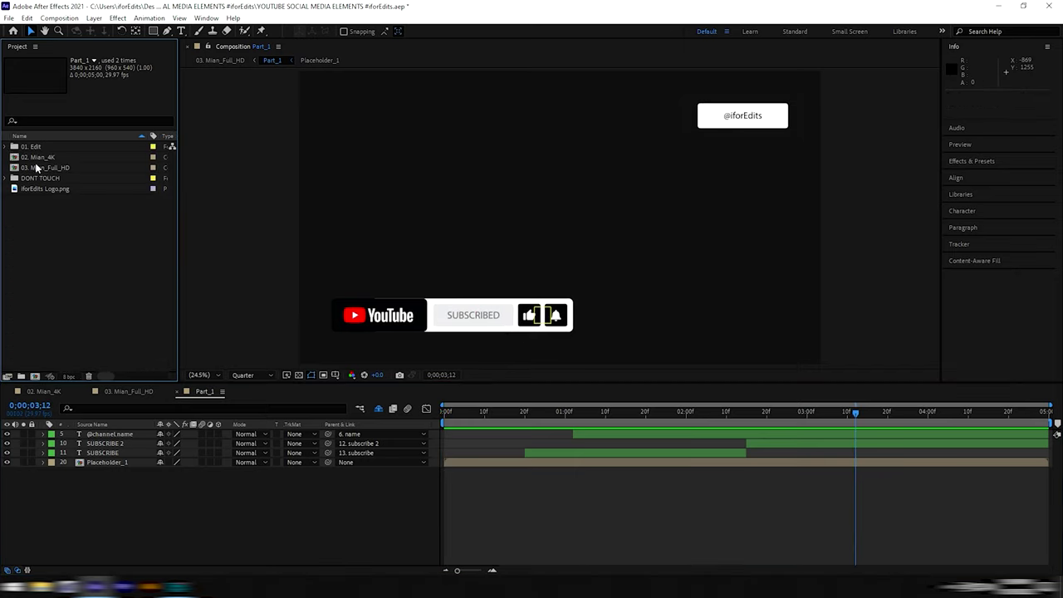
{"action": "double_click", "coordinate": [38, 168]}
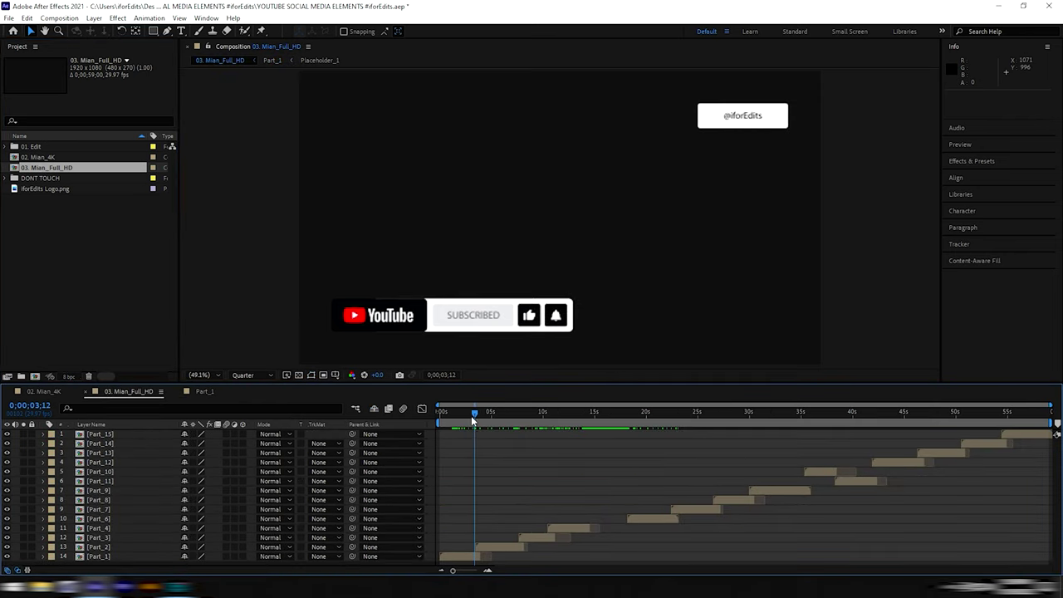
Play 03. Mian_Full_HD from the start, set viewer resolution to Full, and open 02. Mian_4K
{"action": "left_click_drag", "start_coordinate": [471, 415], "coordinate": [426, 413]}
{"action": "key", "text": "space"}
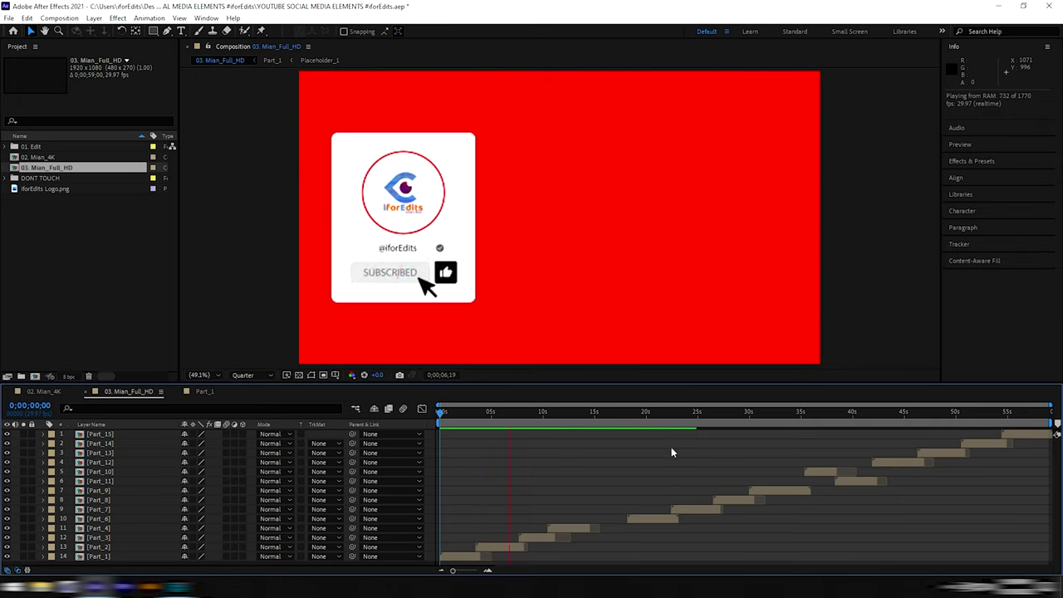
{"action": "key", "text": "space"}
{"action": "left_click", "coordinate": [242, 375]}
{"action": "left_click", "coordinate": [250, 385]}
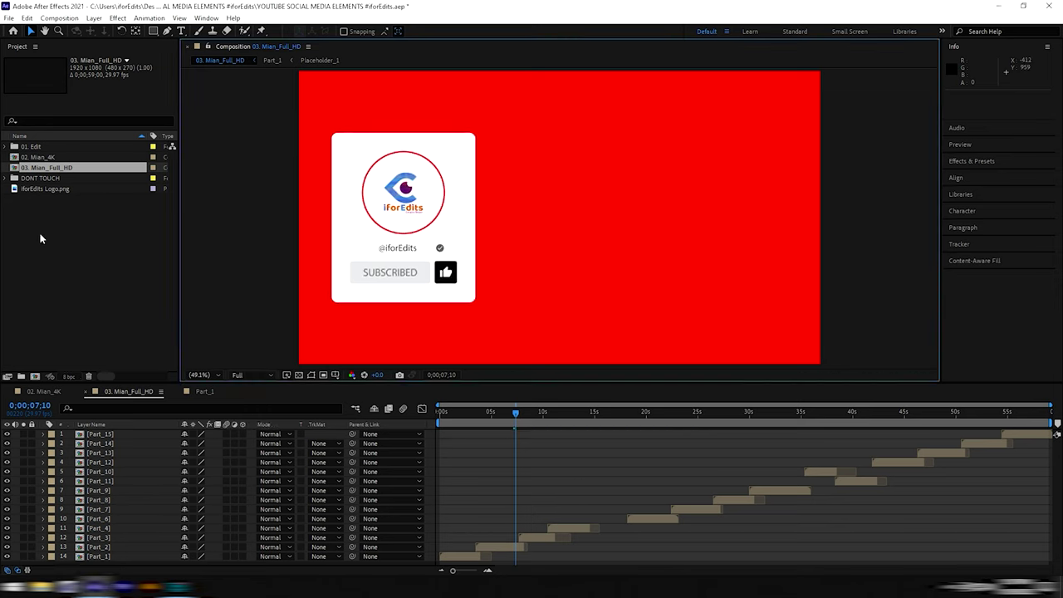
{"action": "left_click", "coordinate": [37, 169]}
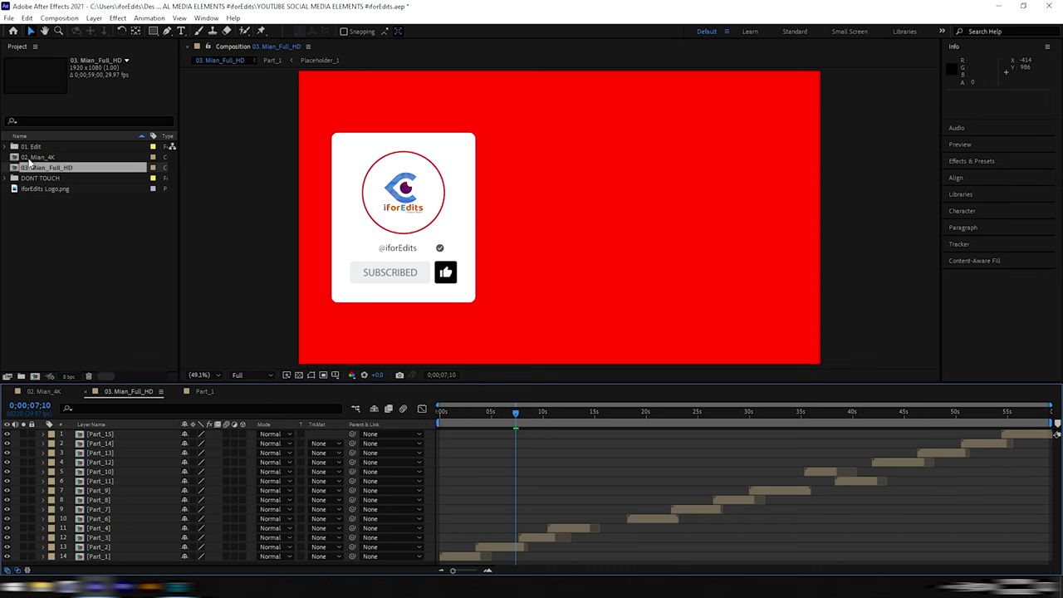
{"action": "double_click", "coordinate": [34, 157]}
Scrub the 02. Mian_4K timeline, then open the Part_1 precomp from its layer
{"action": "left_click", "coordinate": [480, 416]}
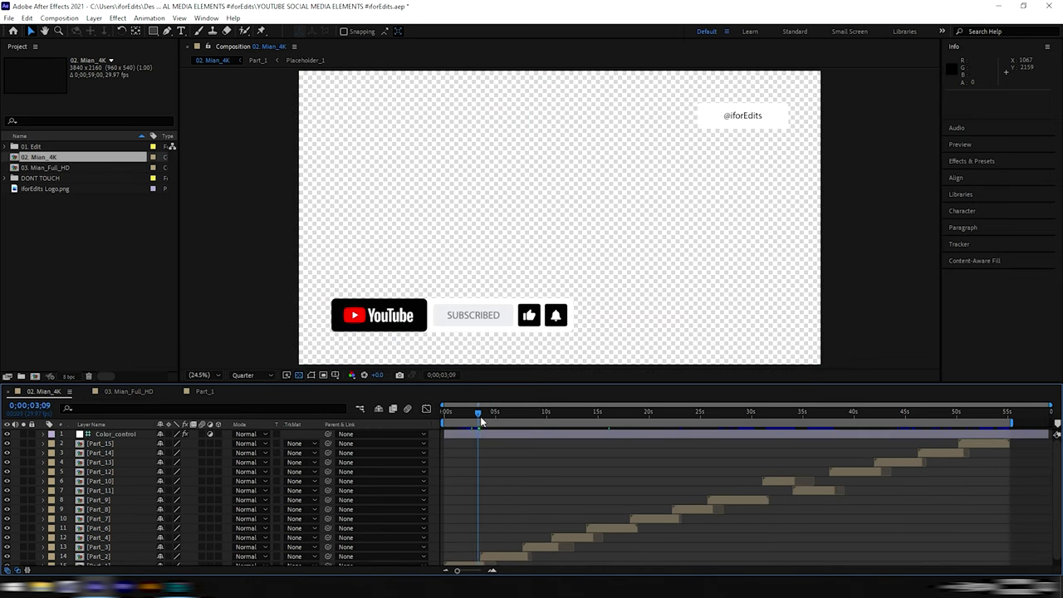
{"action": "mouse_move", "coordinate": [480, 416]}
{"action": "left_mouse_down"}
{"action": "mouse_move", "coordinate": [996, 446]}
{"action": "mouse_move", "coordinate": [469, 458]}
{"action": "left_mouse_up"}
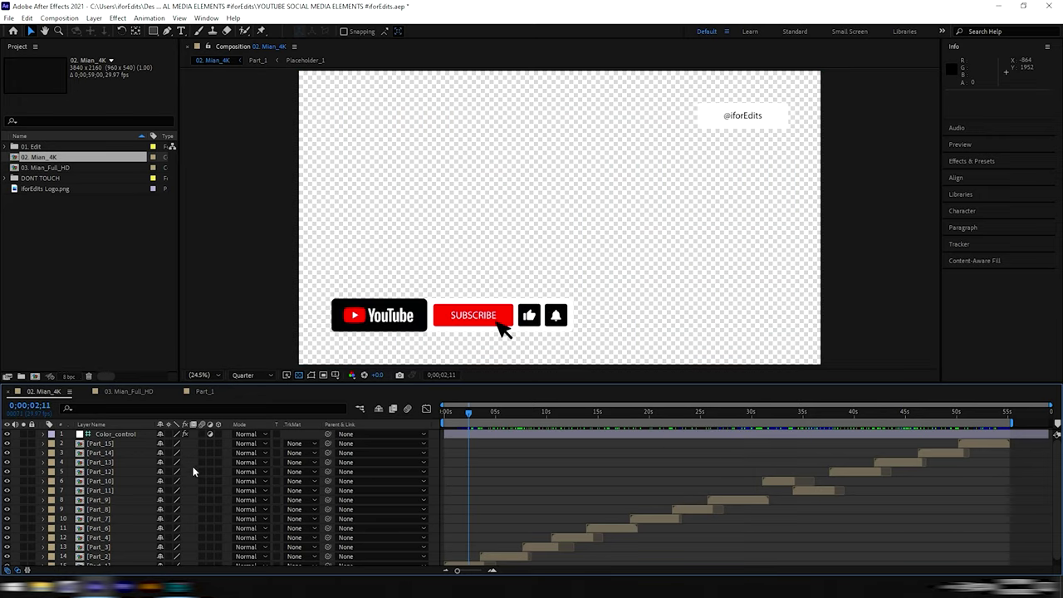
{"action": "scroll", "coordinate": [193, 458], "scroll_direction": "down", "scroll_amount": 1}
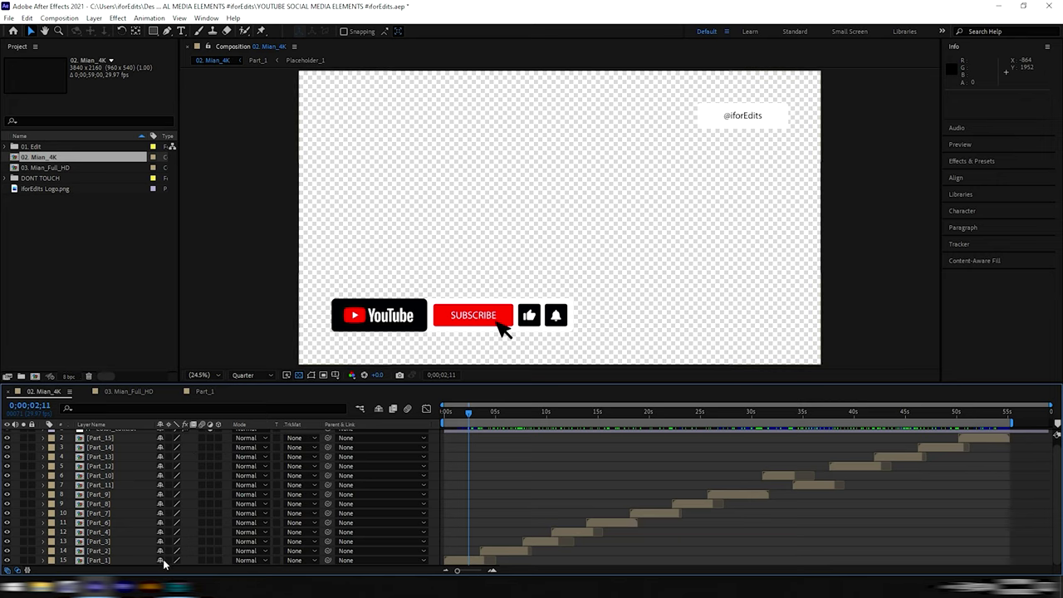
{"action": "left_click", "coordinate": [100, 561]}
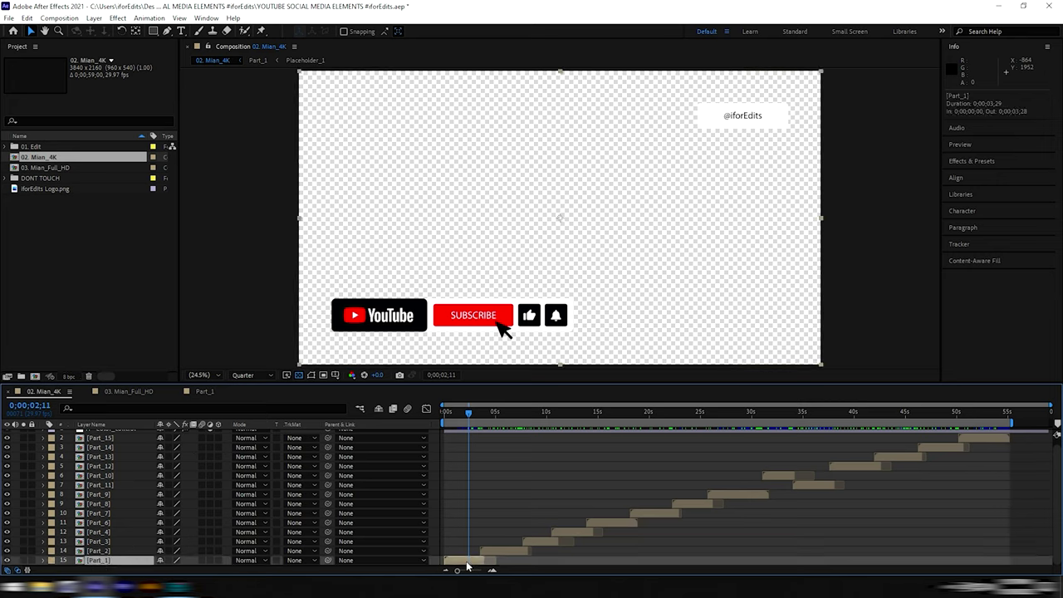
{"action": "double_click", "coordinate": [467, 563]}
Scrub Part_1 through the SUBSCRIBED state and toggle Placeholder_1's visibility on and off
{"action": "left_click", "coordinate": [467, 427]}
{"action": "key", "text": "space"}
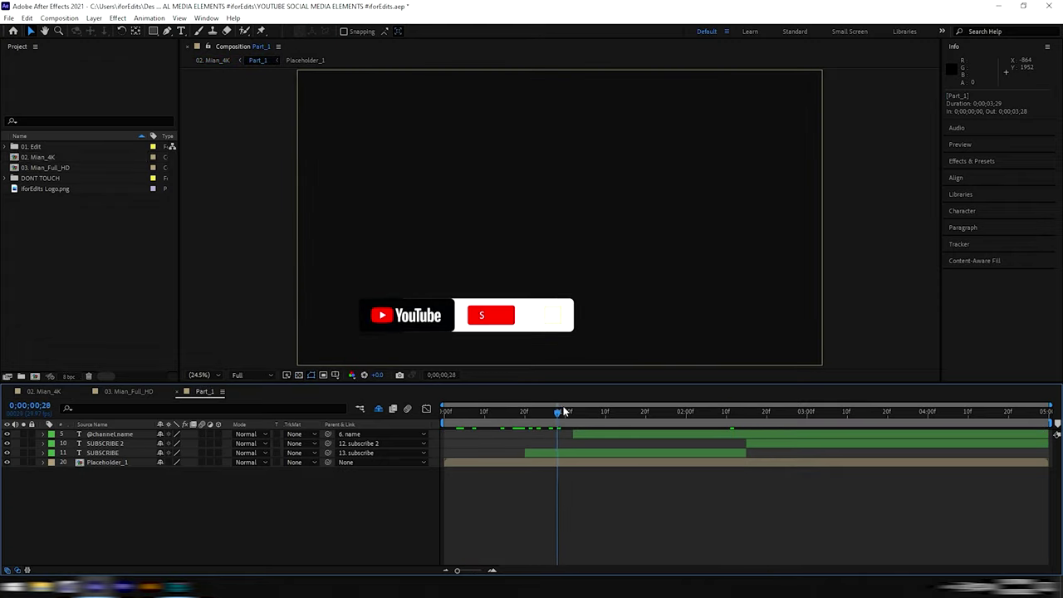
{"action": "left_click_drag", "start_coordinate": [662, 398], "coordinate": [827, 398]}
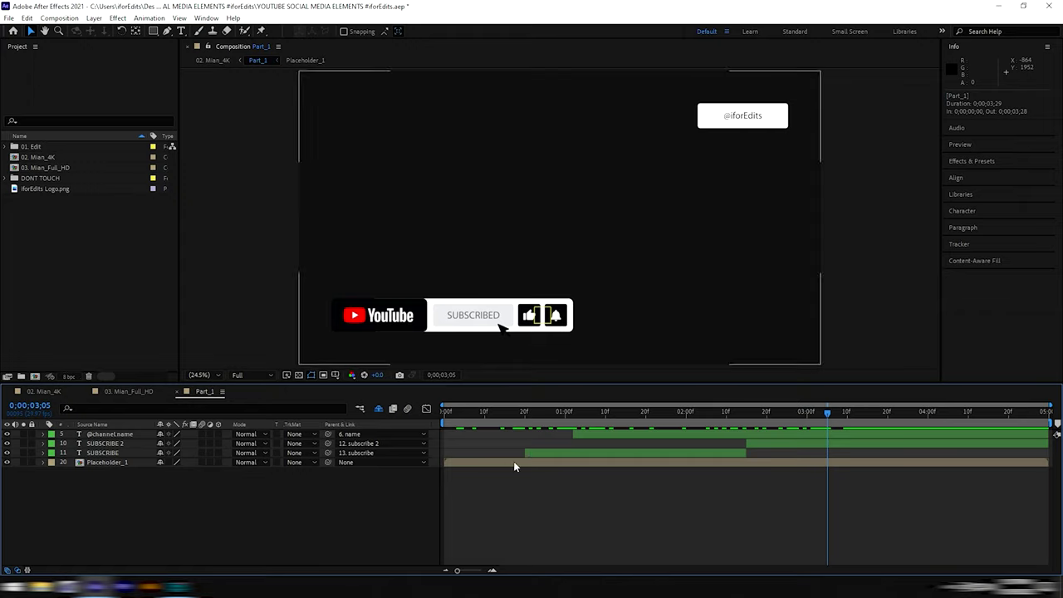
{"action": "left_click", "coordinate": [488, 413]}
{"action": "left_click_drag", "start_coordinate": [497, 417], "coordinate": [872, 410]}
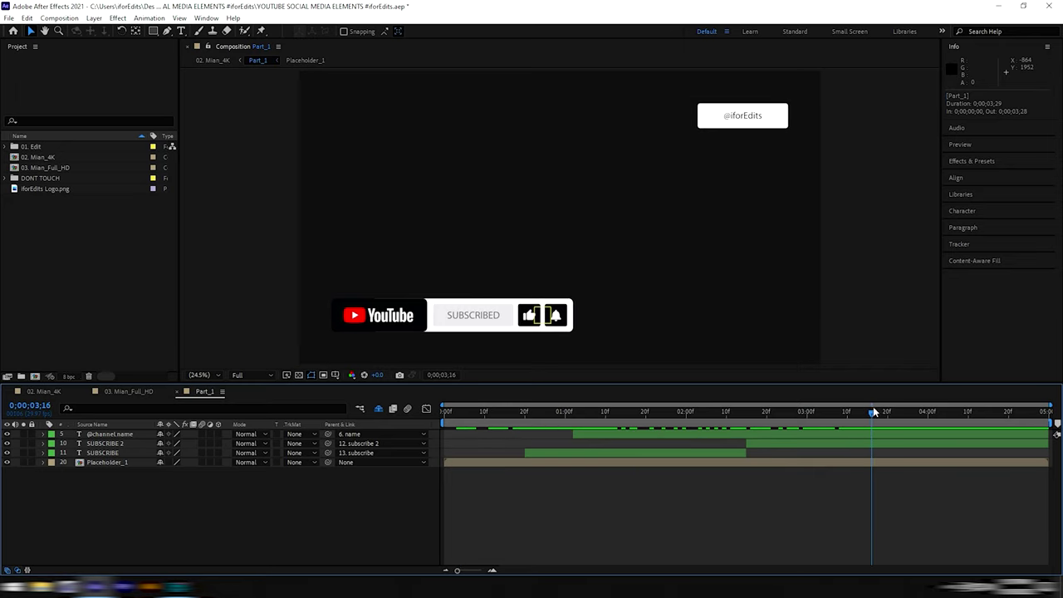
{"action": "left_click", "coordinate": [6, 462]}
{"action": "left_click", "coordinate": [7, 462]}
Turn on the transparency grid and preview Part_1 from the first frame
{"action": "left_click", "coordinate": [299, 376]}
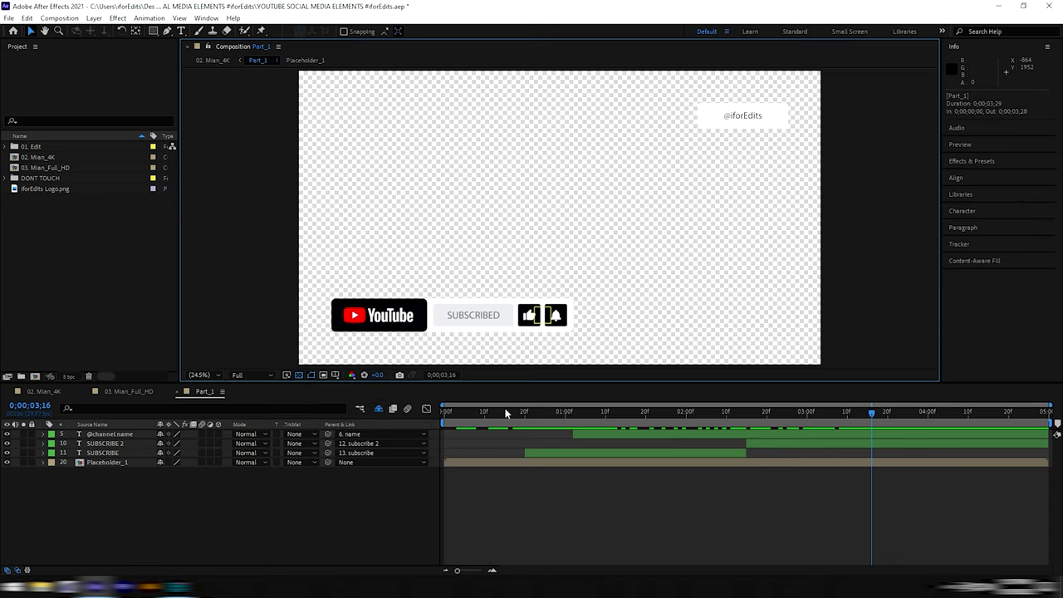
{"action": "key", "text": "Home"}
{"action": "key", "text": "space"}
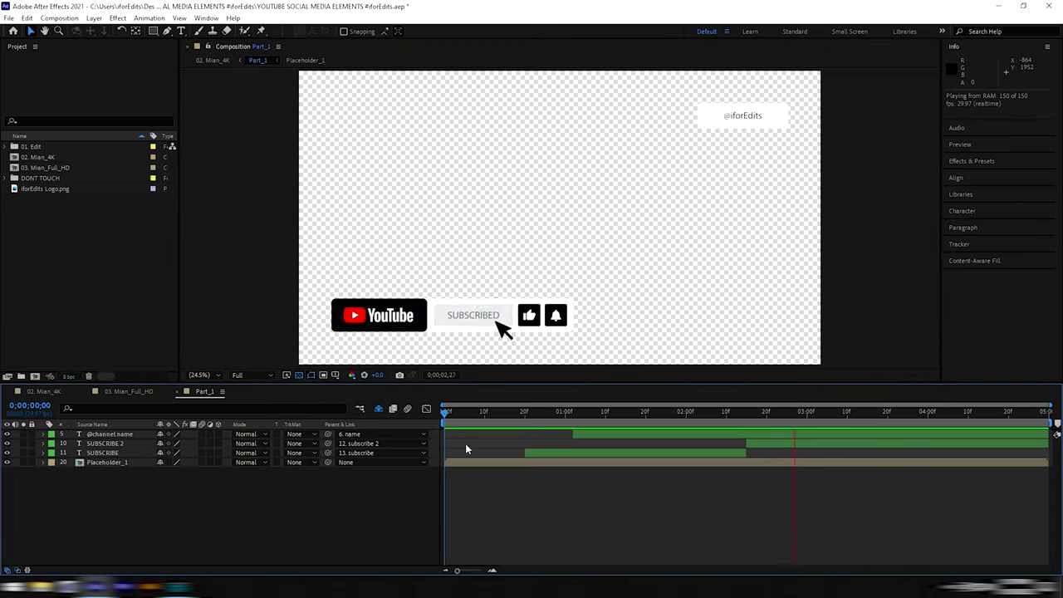
{"action": "key", "text": "space"}
{"action": "left_click_drag", "start_coordinate": [455, 421], "coordinate": [834, 411]}
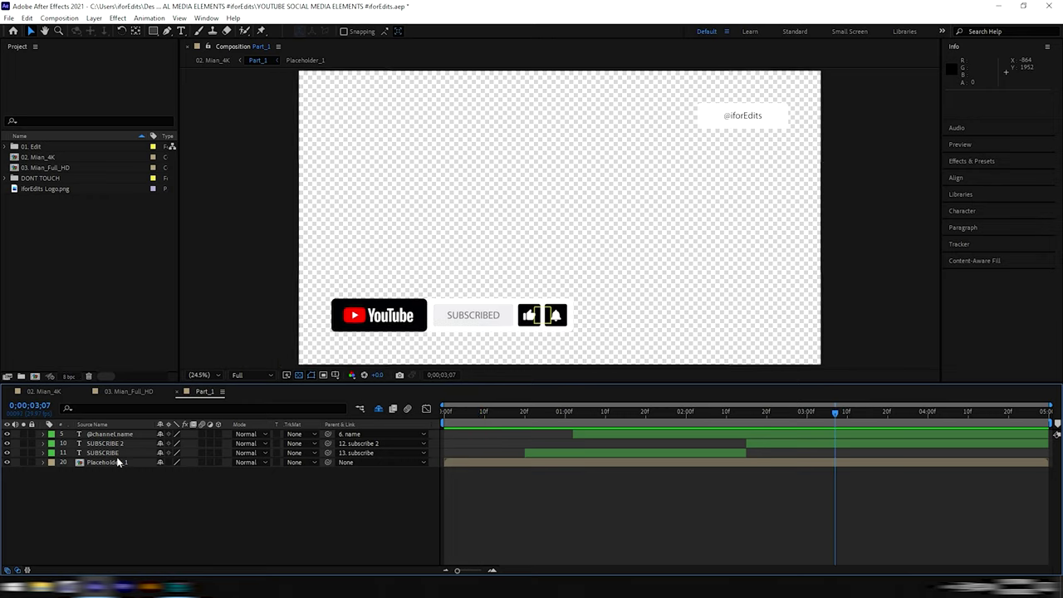
{"action": "double_click", "coordinate": [110, 434]}
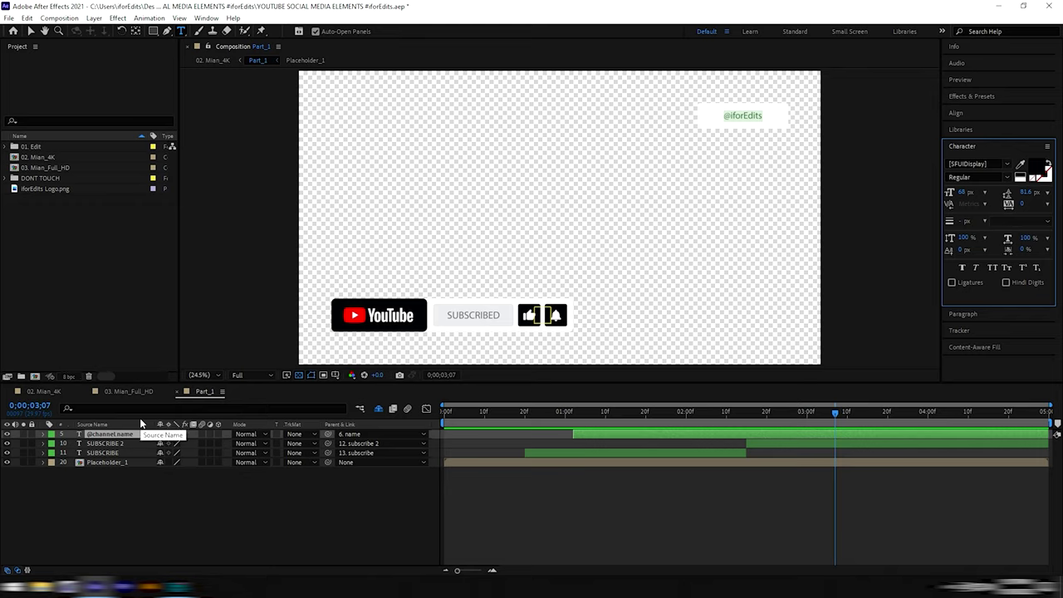
{"action": "type", "text": "@you"}
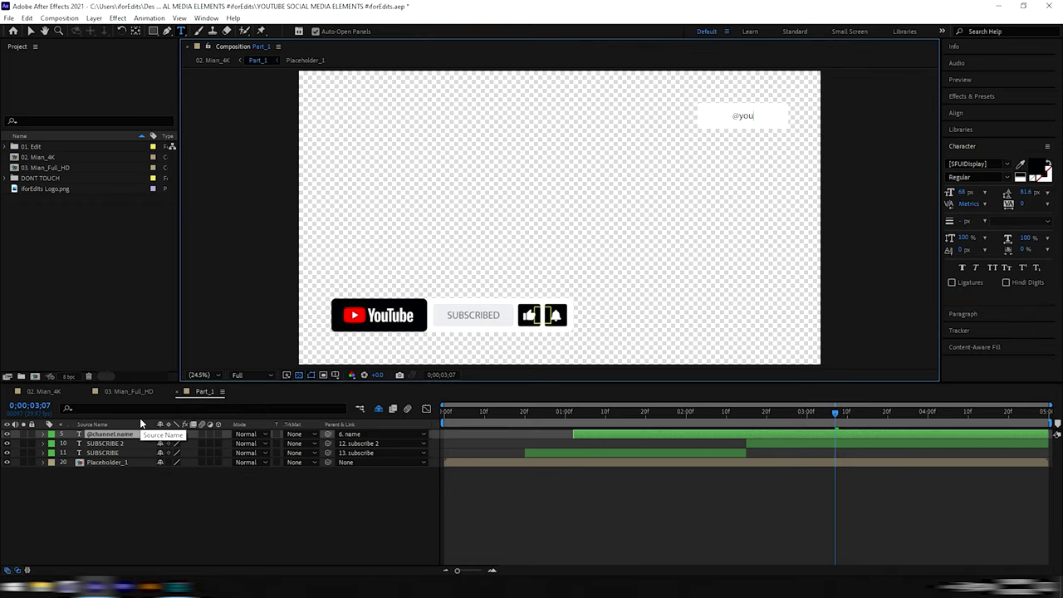
{"action": "type", "text": "channel na"}
{"action": "type", "text": "me"}
{"action": "key", "text": "BackSpace"}
{"action": "key", "text": "BackSpace"}
{"action": "key", "text": "BackSpace"}
{"action": "key", "text": "BackSpace"}
{"action": "key", "text": "BackSpace"}
{"action": "key", "text": "BackSpace"}
{"action": "key", "text": "BackSpace"}
{"action": "key", "text": "BackSpace"}
{"action": "type", "text": "Edit"}
{"action": "type", "text": "s"}
{"action": "left_click", "coordinate": [560, 544]}
{"action": "left_click_drag", "start_coordinate": [465, 413], "coordinate": [928, 413]}
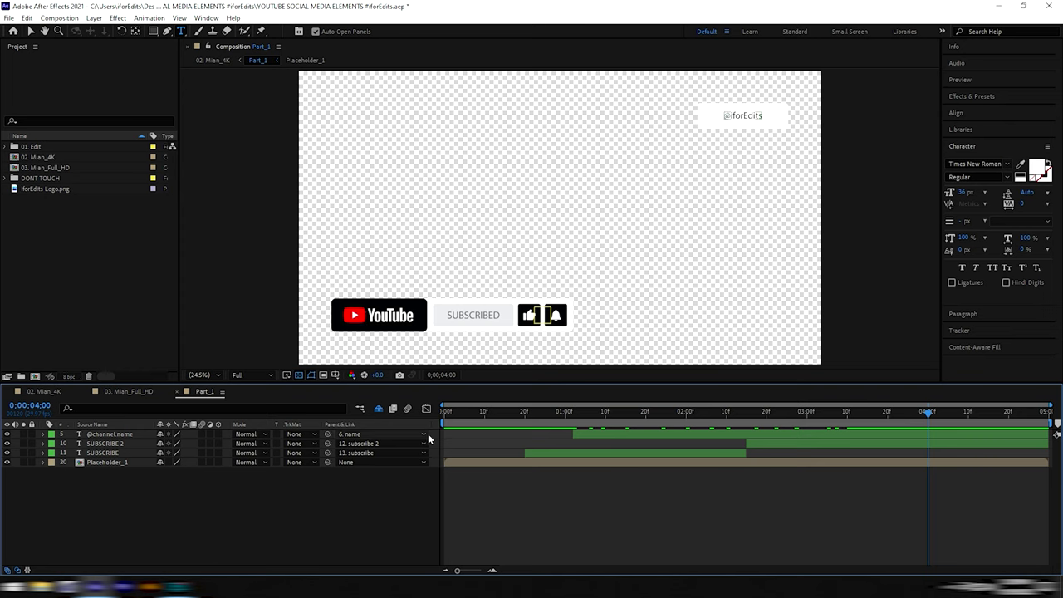
Reveal shy layers to select the logo layer, hide them again, then switch to 02. Mian_4K
{"action": "left_click", "coordinate": [380, 410]}
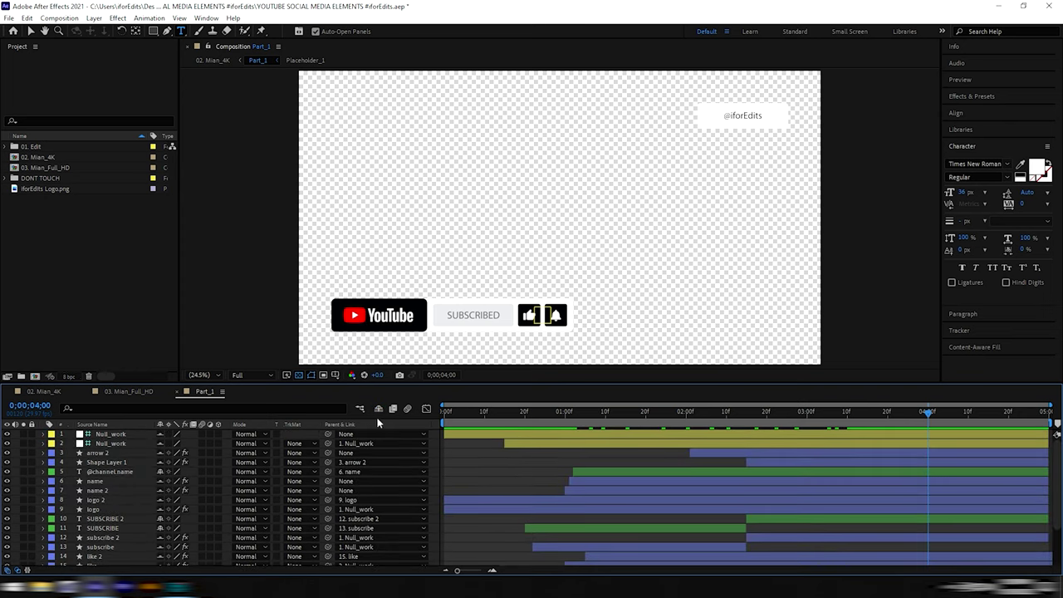
{"action": "left_click", "coordinate": [120, 508]}
{"action": "left_click", "coordinate": [377, 409]}
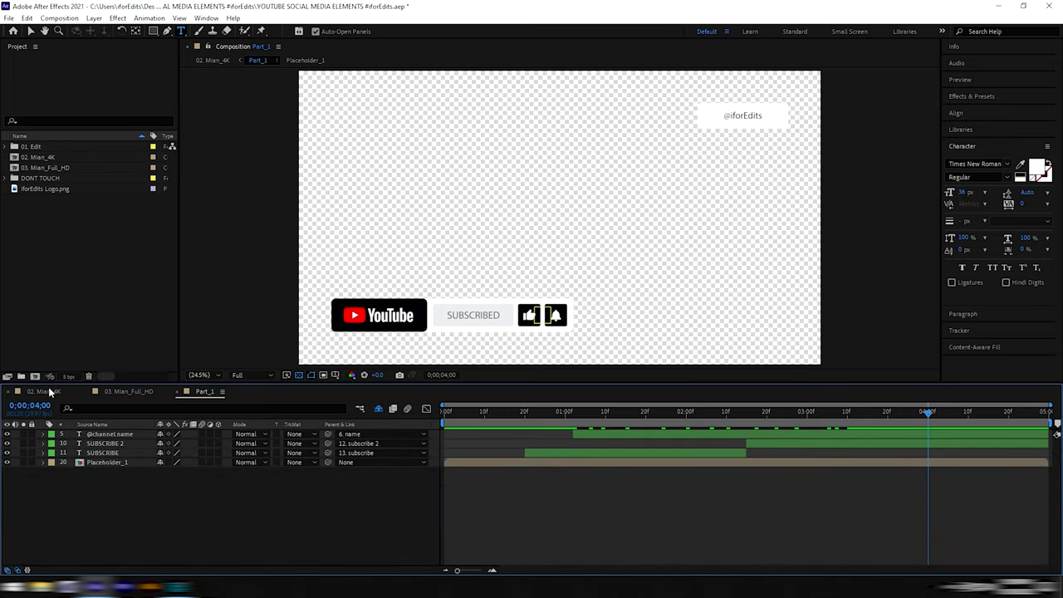
{"action": "left_click", "coordinate": [50, 391]}
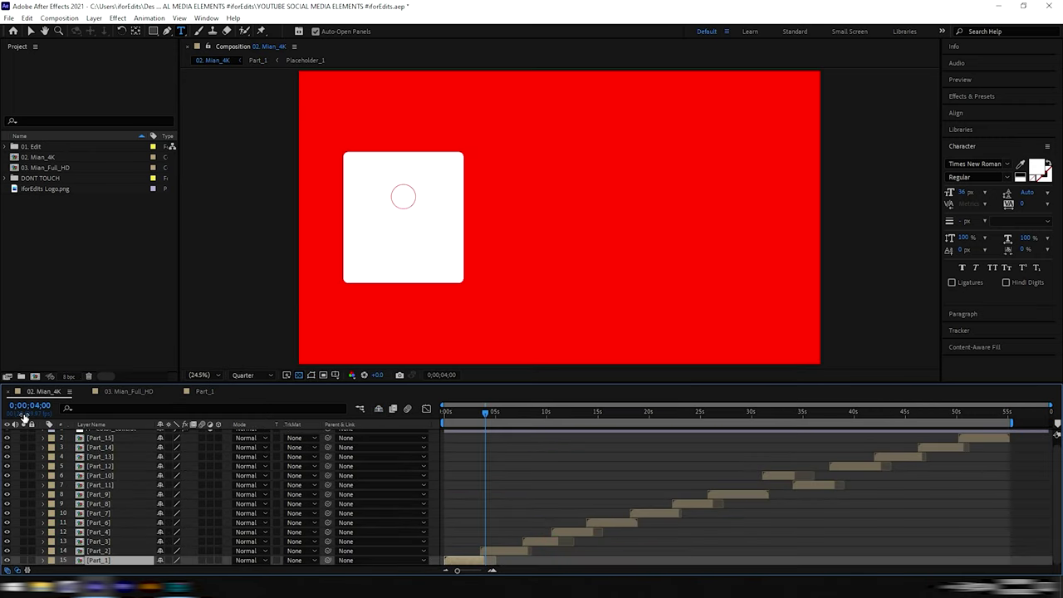
Jump to the subscribe card and open the Placeholder_2_2 logo precomp inside Part_2
{"action": "left_click", "coordinate": [502, 420]}
{"action": "double_click", "coordinate": [500, 550]}
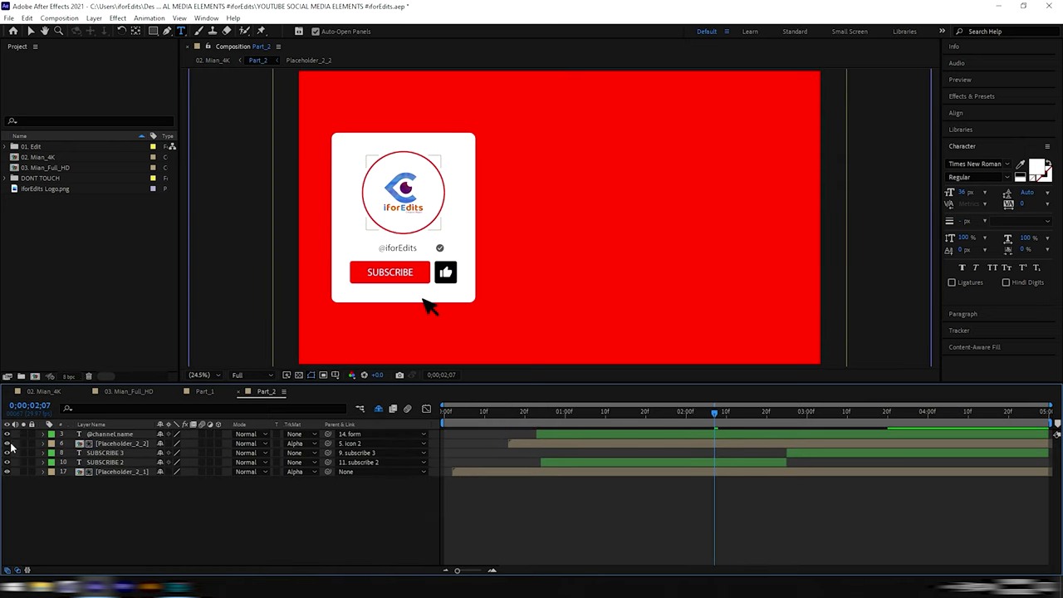
{"action": "left_click", "coordinate": [7, 444]}
{"action": "left_click", "coordinate": [9, 444]}
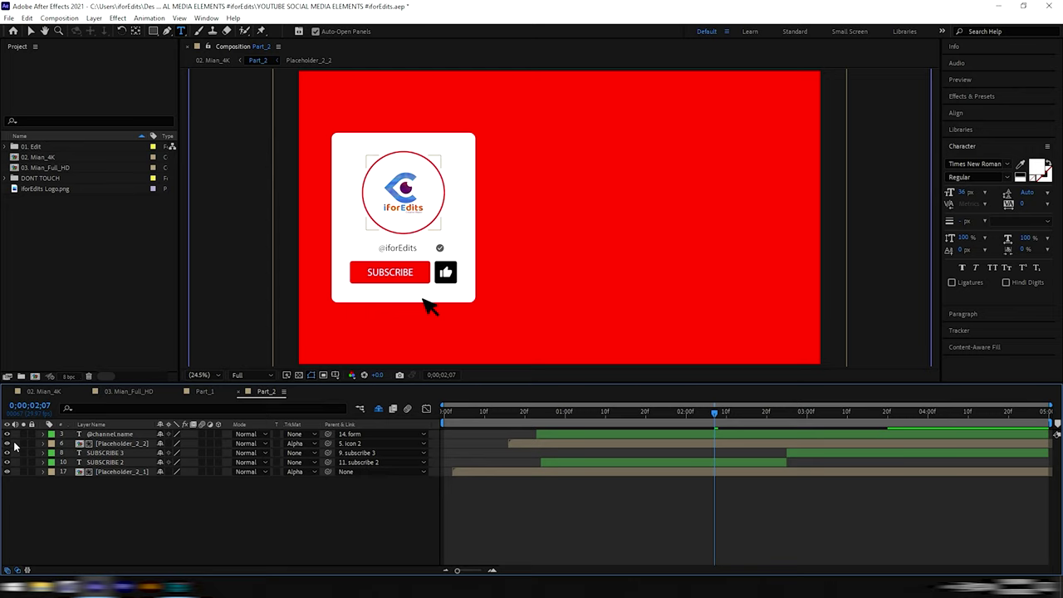
{"action": "double_click", "coordinate": [117, 445]}
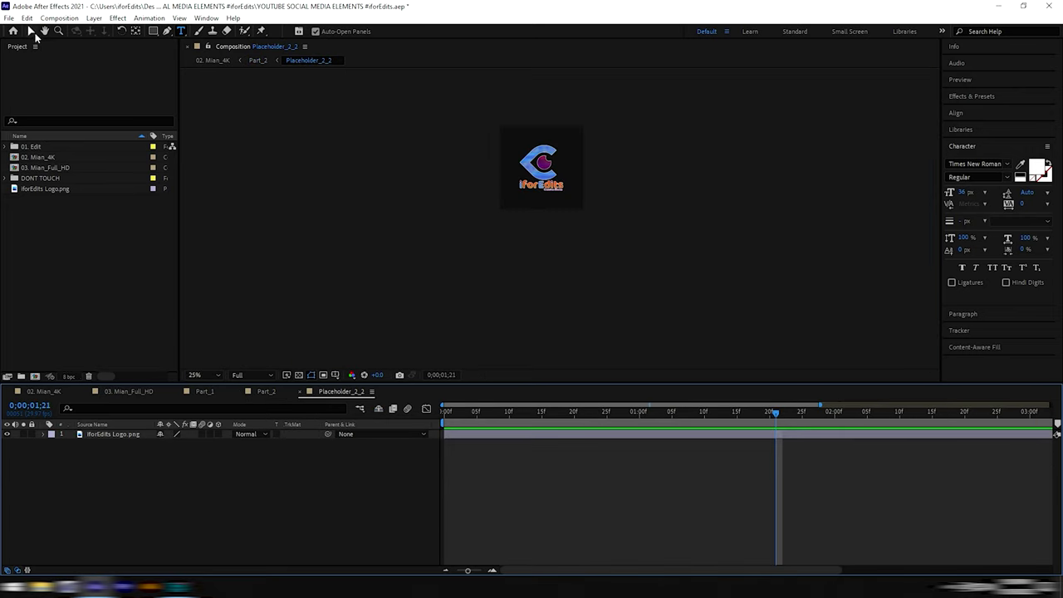
Enlarge the logo by its corner handle so it fills the circle, then close Placeholder_2_2
{"action": "left_click", "coordinate": [31, 30]}
{"action": "left_click", "coordinate": [542, 172]}
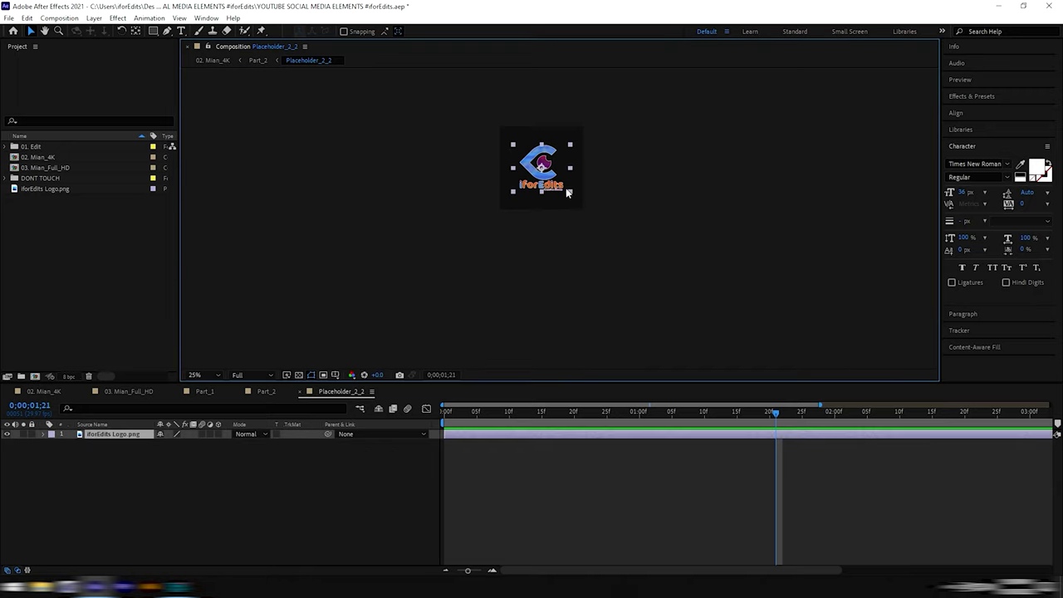
{"action": "left_click_drag", "start_coordinate": [570, 192], "coordinate": [578, 201]}
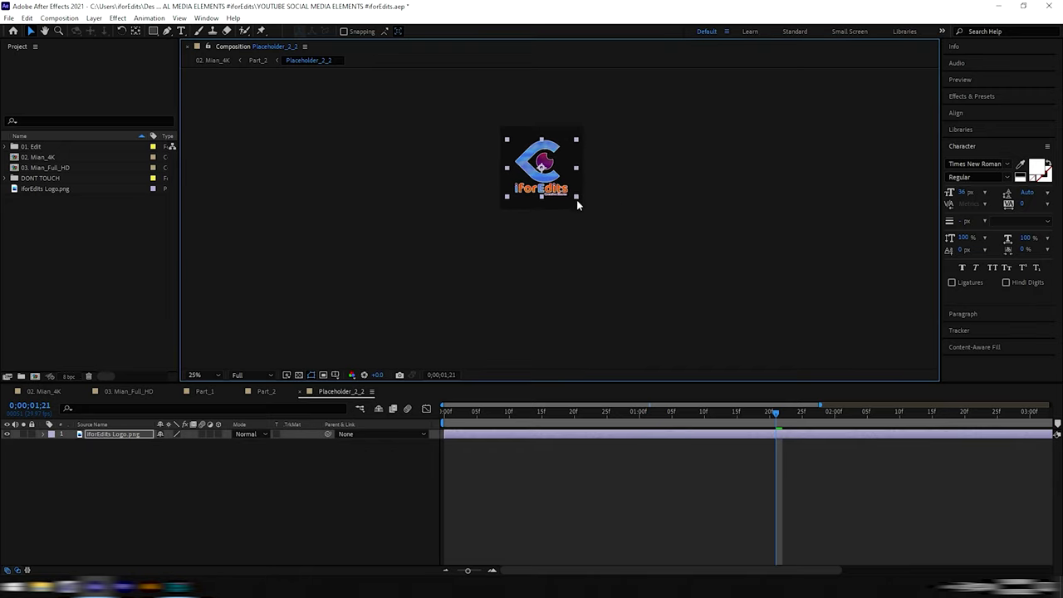
{"action": "left_click", "coordinate": [300, 391]}
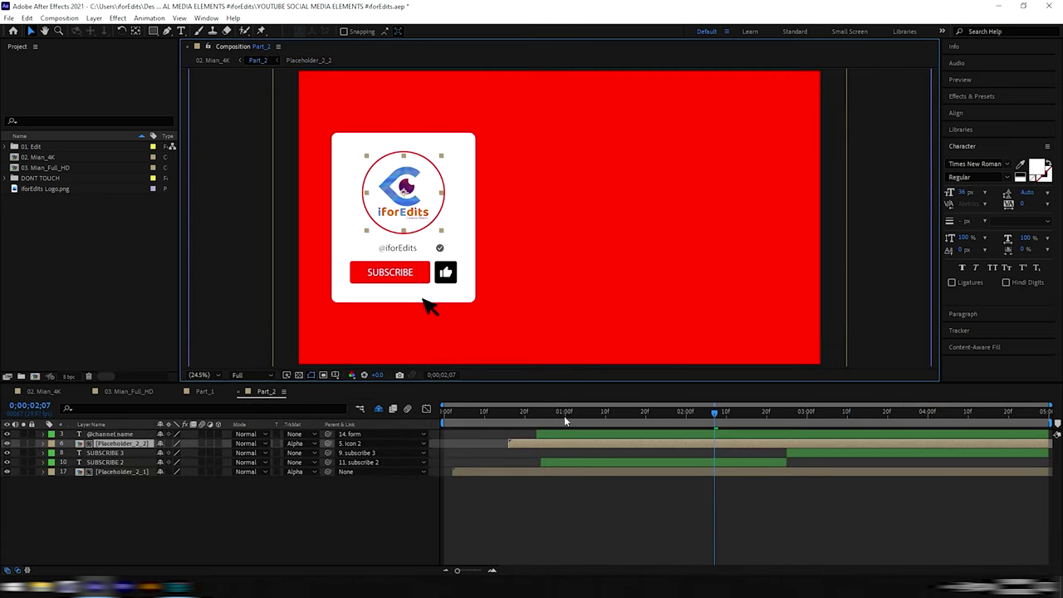
Scrub through Part_2 and turn off Hide Shy Layers to reveal all its layers
{"action": "left_click", "coordinate": [521, 413]}
{"action": "left_click_drag", "start_coordinate": [527, 421], "coordinate": [762, 438]}
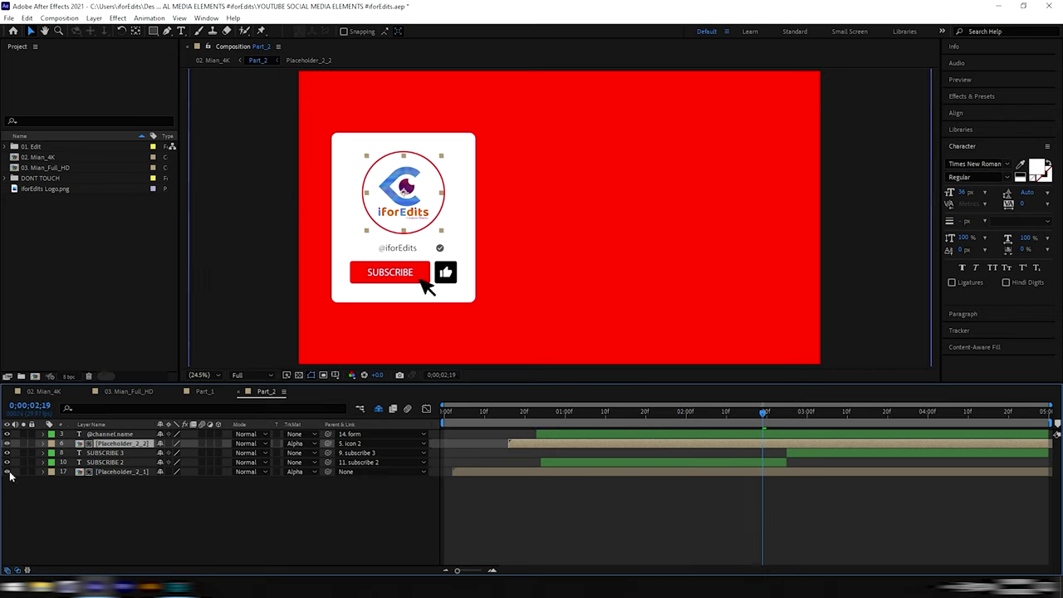
{"action": "left_click", "coordinate": [377, 410]}
{"action": "left_click", "coordinate": [378, 410]}
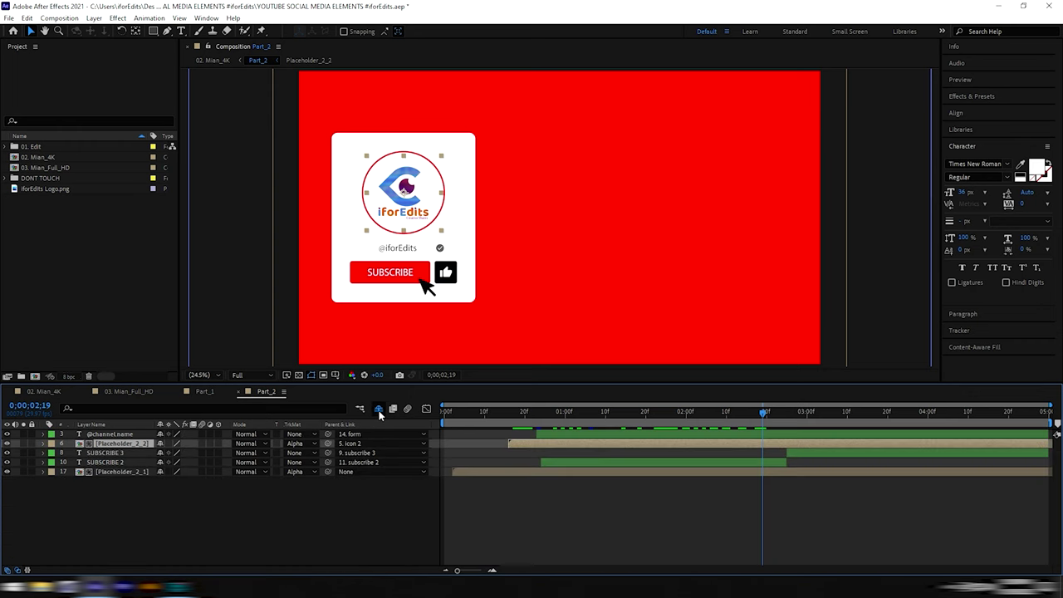
{"action": "left_click", "coordinate": [378, 410]}
{"action": "scroll", "coordinate": [140, 495], "scroll_direction": "down", "scroll_amount": 2}
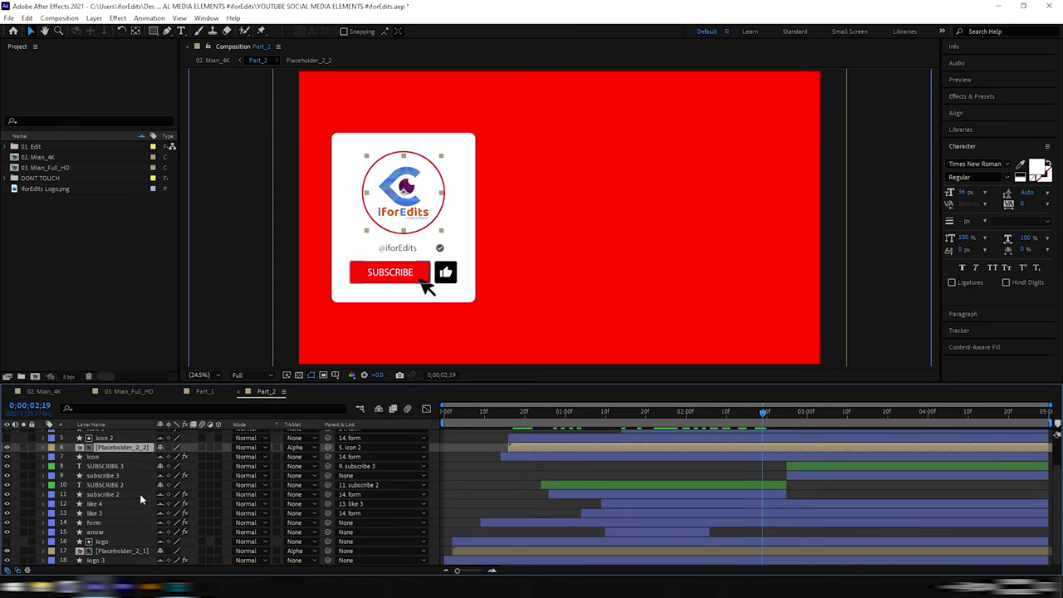
Hide the red background layer, enable the transparency grid, re-hide shy layers, and close Part_2
{"action": "left_click", "coordinate": [9, 564]}
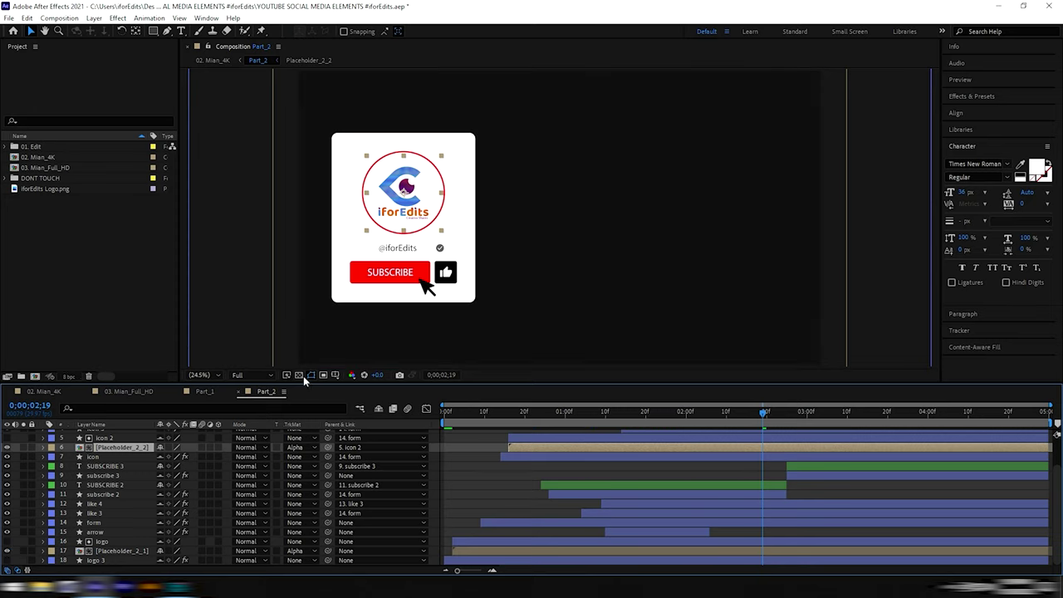
{"action": "left_click", "coordinate": [299, 376]}
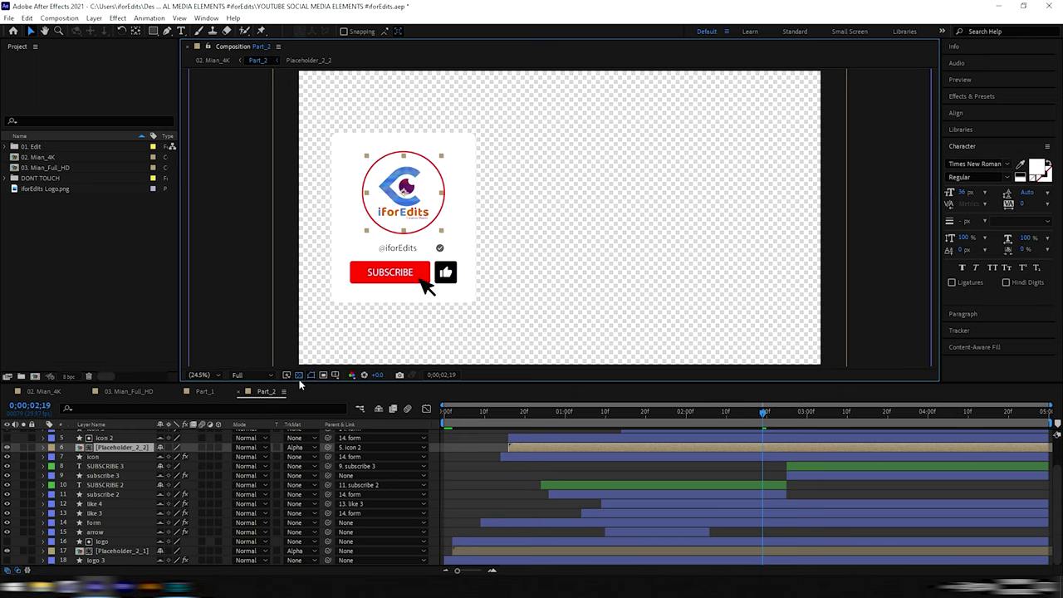
{"action": "left_click", "coordinate": [379, 408]}
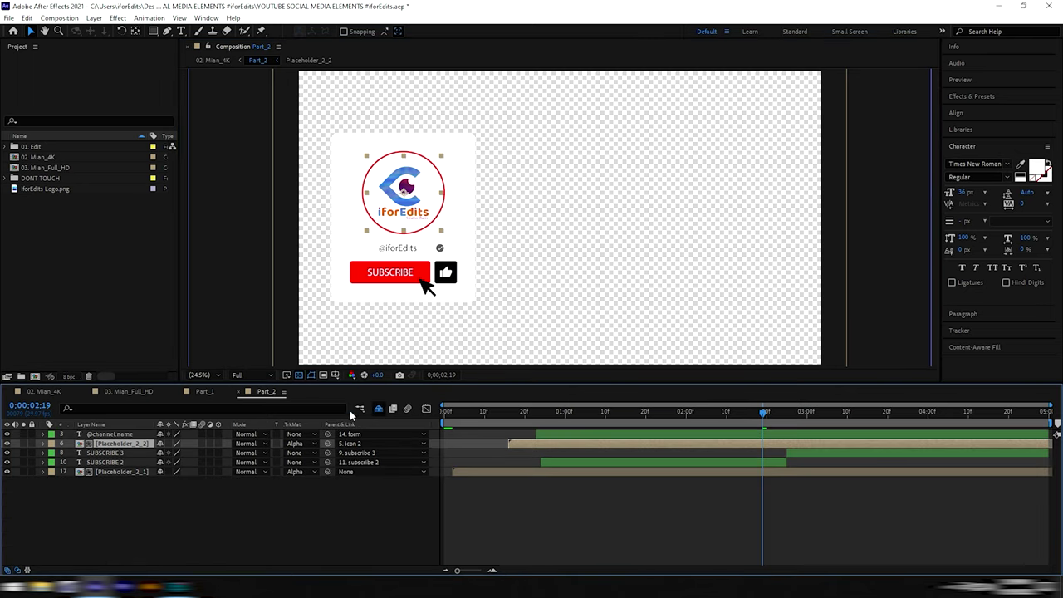
{"action": "left_click", "coordinate": [238, 392]}
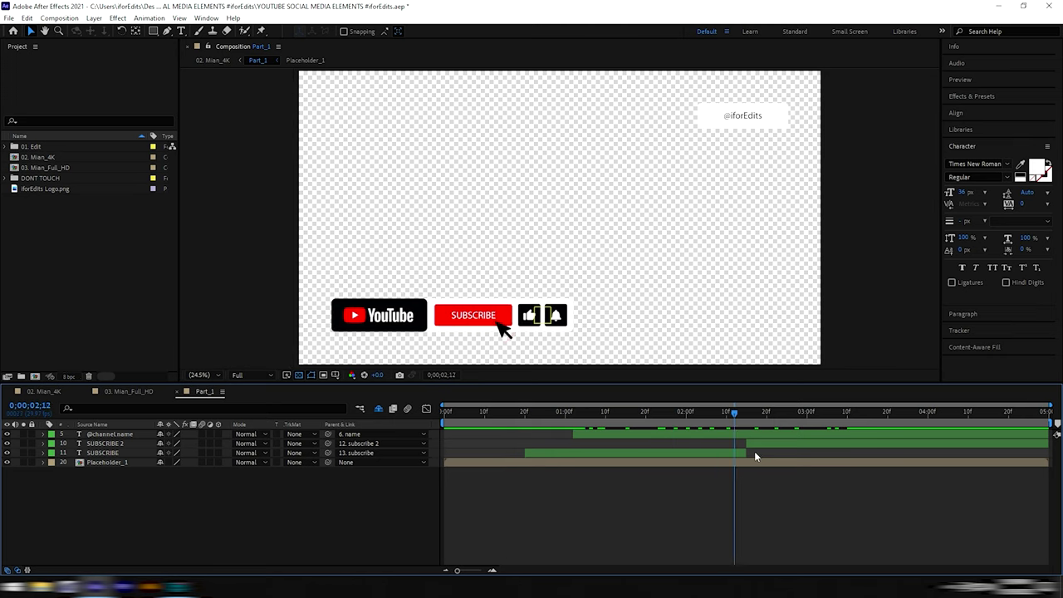
Scrub Part_1, check 03. Mian_Full_HD, and preview Part_2's subscribe card at about 5 seconds
{"action": "left_click_drag", "start_coordinate": [523, 414], "coordinate": [790, 432]}
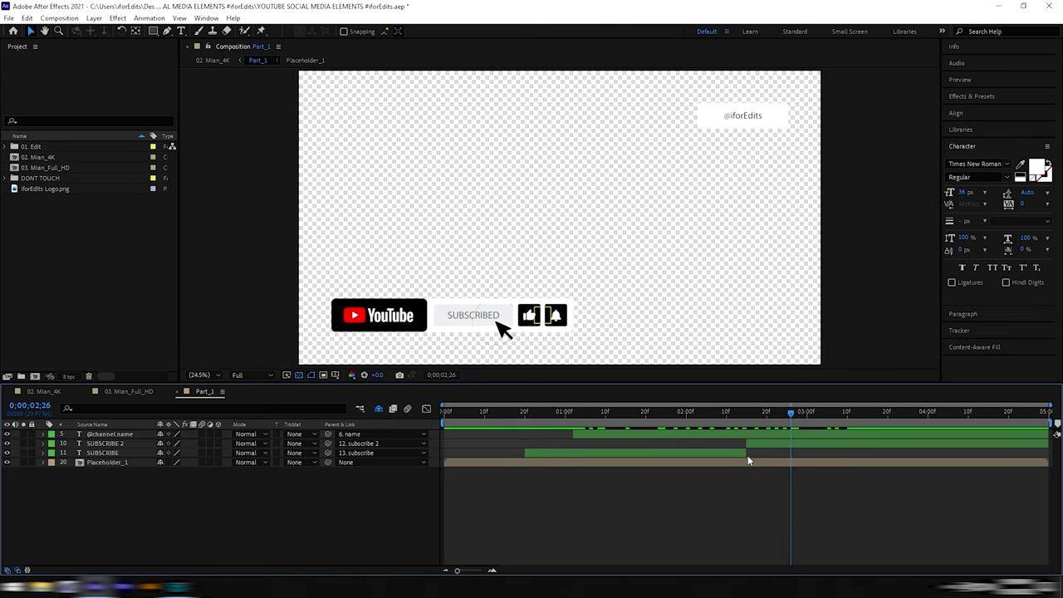
{"action": "left_click", "coordinate": [127, 391]}
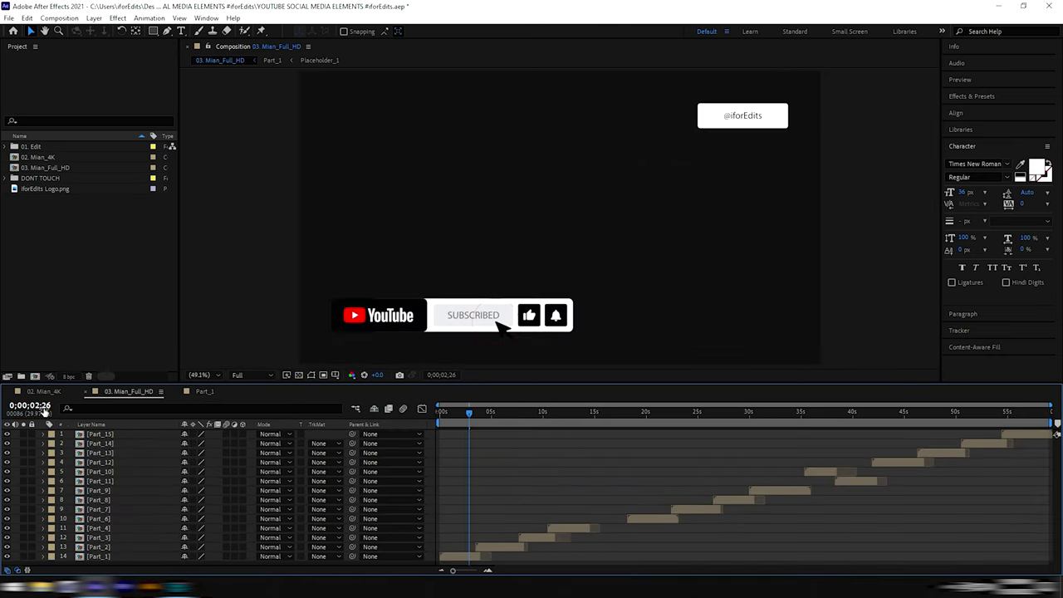
{"action": "left_click", "coordinate": [37, 391]}
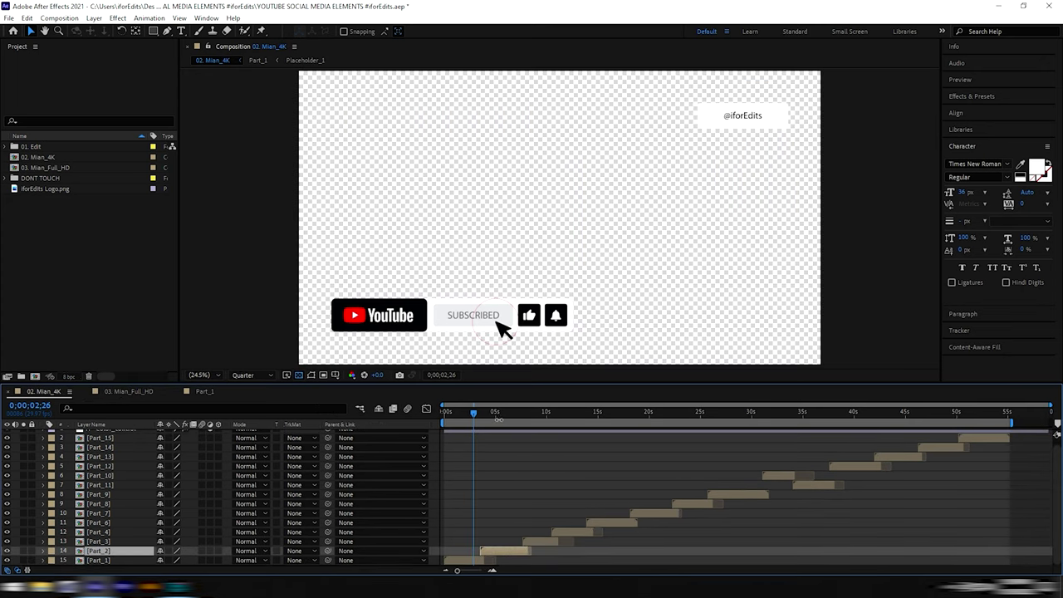
{"action": "left_click", "coordinate": [498, 412]}
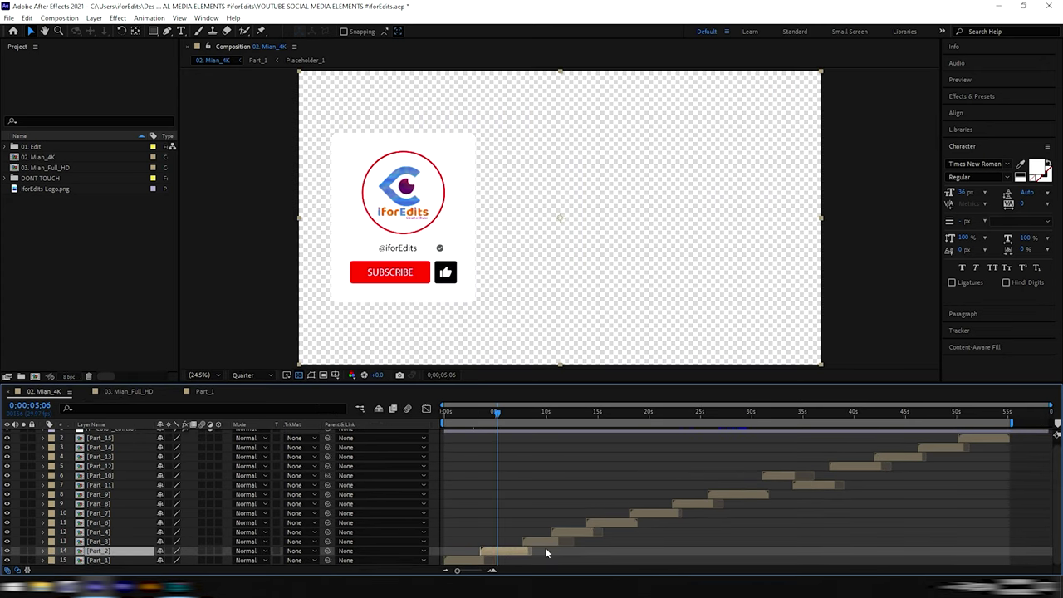
{"action": "double_click", "coordinate": [515, 555]}
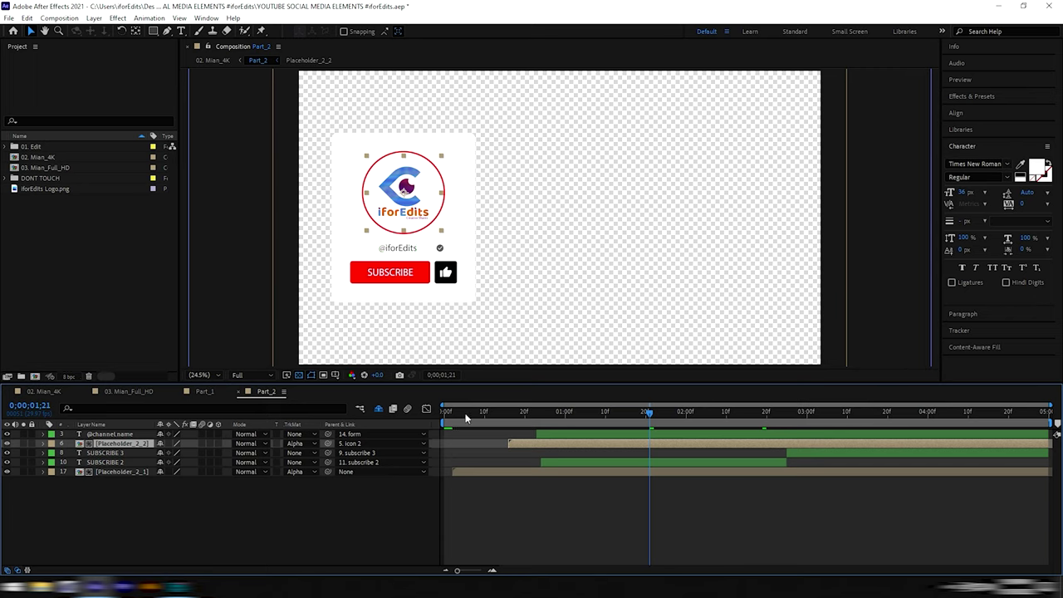
{"action": "left_click_drag", "start_coordinate": [466, 417], "coordinate": [898, 428]}
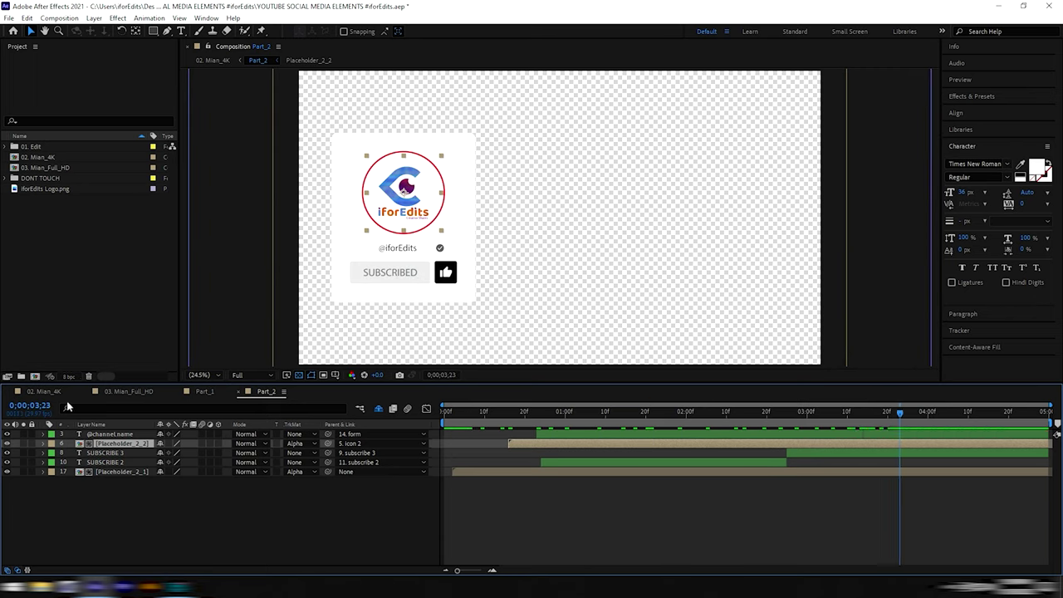
Back in 02. Mian_4K, close the 03. Mian_Full_HD timeline and scrub to the red follow card
{"action": "left_click", "coordinate": [46, 391]}
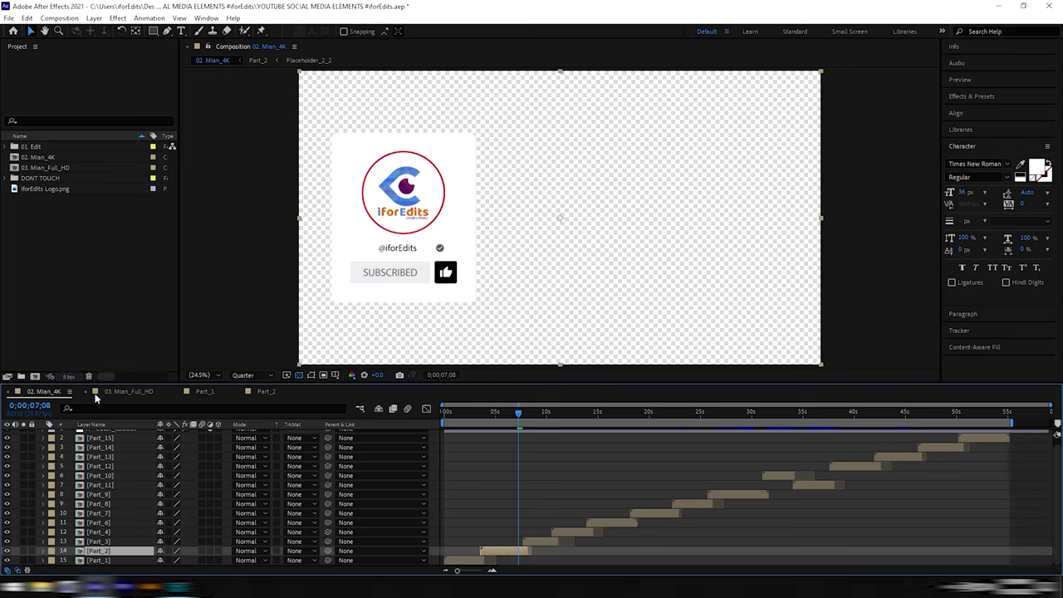
{"action": "left_click", "coordinate": [85, 391]}
{"action": "left_click_drag", "start_coordinate": [537, 411], "coordinate": [551, 413]}
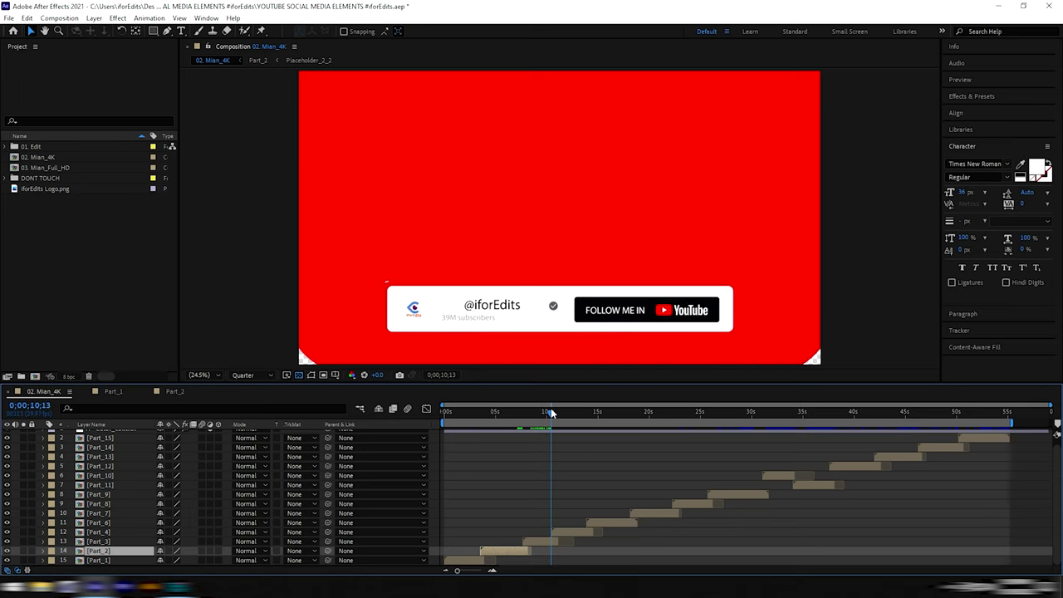
Open the Part_3 precomp and preview its follow-me card animation up to 3 seconds
{"action": "double_click", "coordinate": [542, 541]}
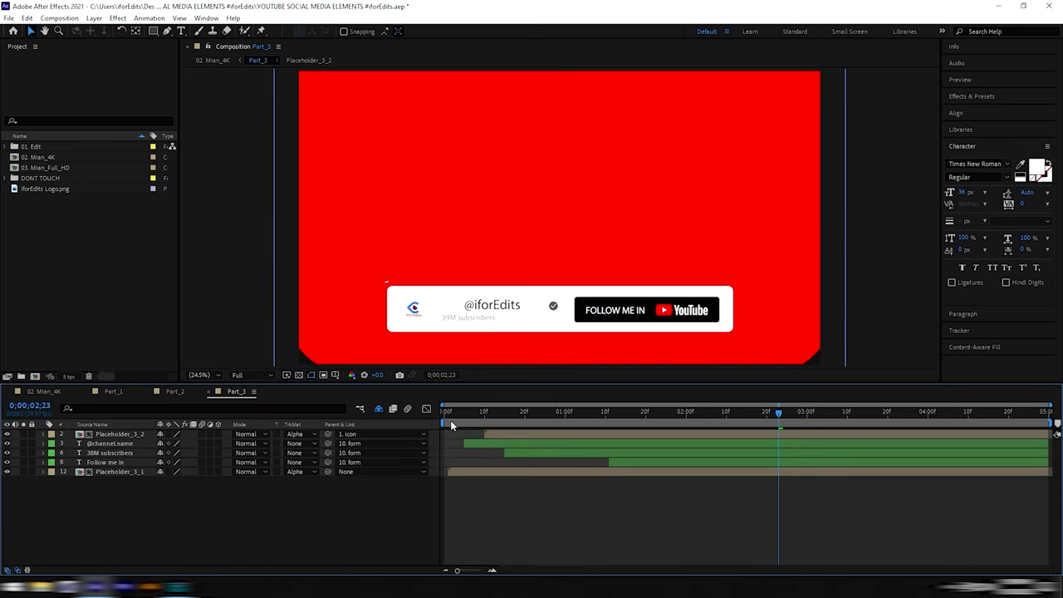
{"action": "left_click_drag", "start_coordinate": [453, 418], "coordinate": [453, 418]}
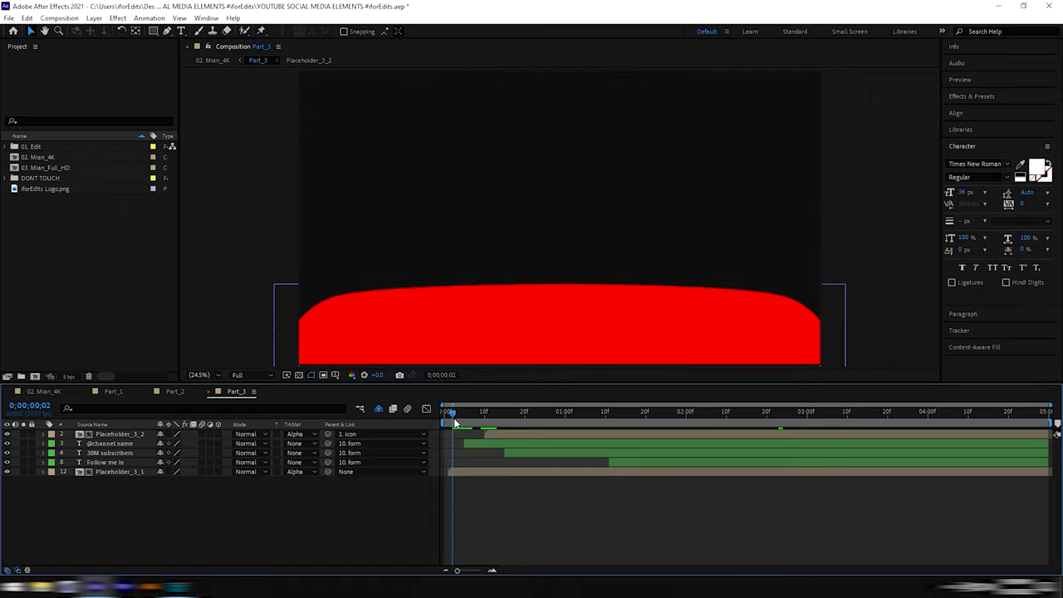
{"action": "key", "text": "space"}
{"action": "left_click_drag", "start_coordinate": [571, 415], "coordinate": [818, 409]}
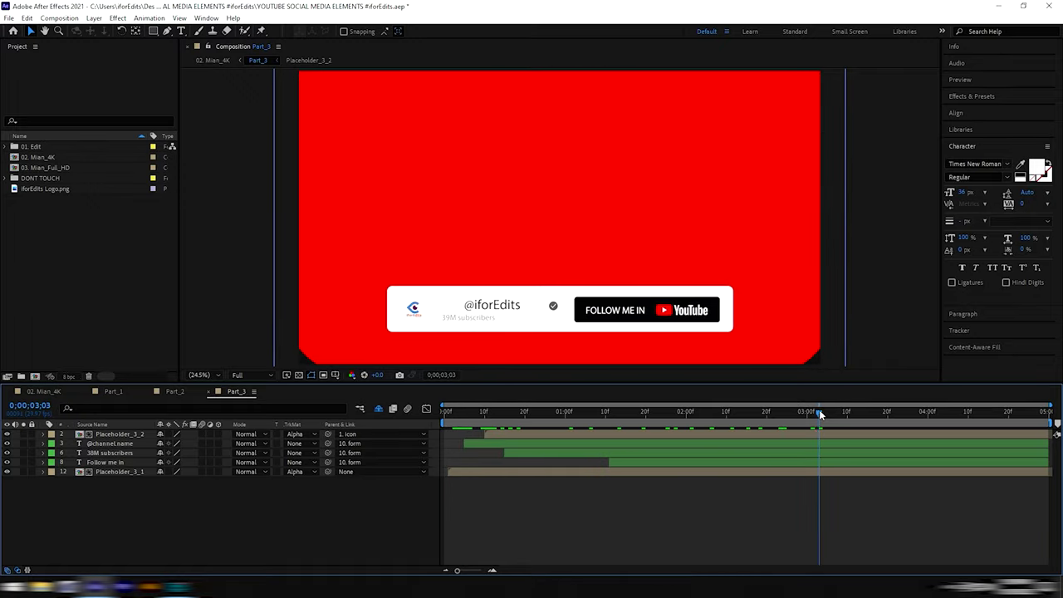
Trial-edit the FOLLOW ME IN text and cancel with Esc, then select the subscribers text layer
{"action": "left_click", "coordinate": [7, 461]}
{"action": "left_click", "coordinate": [7, 462]}
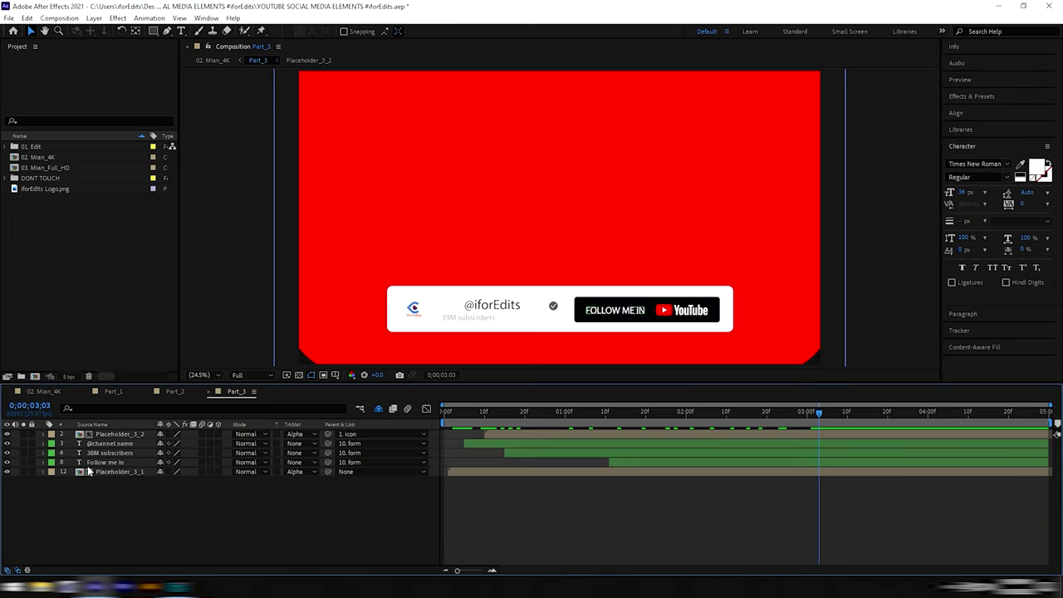
{"action": "double_click", "coordinate": [107, 461]}
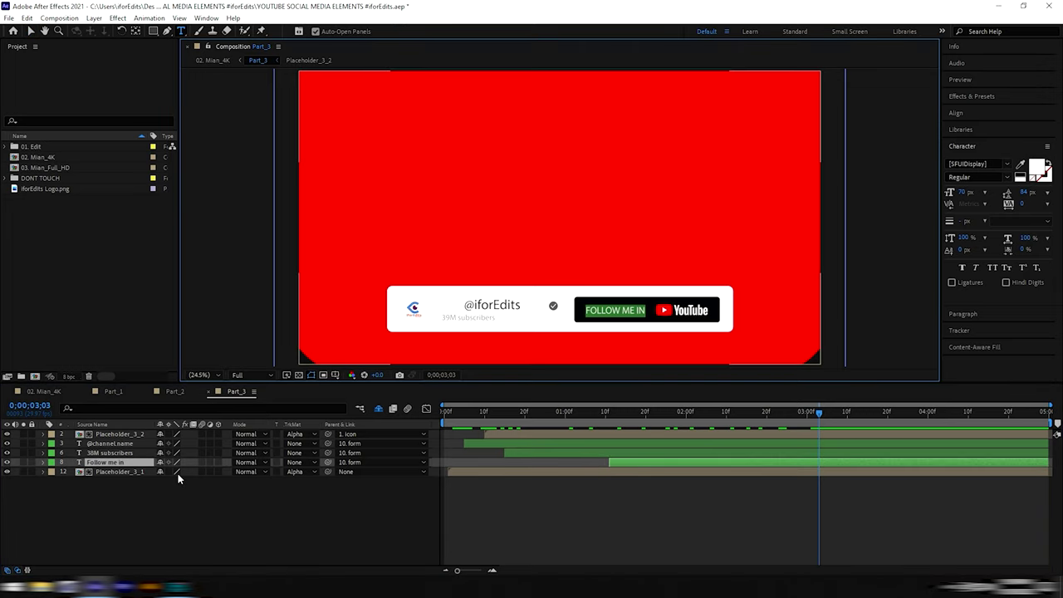
{"action": "type", "text": "change any text"}
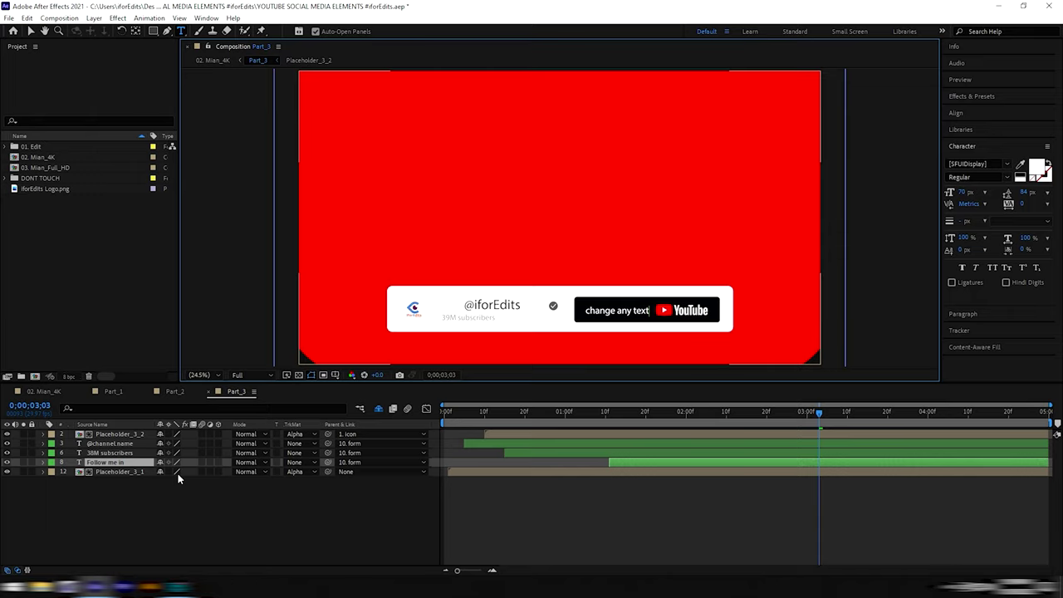
{"action": "key", "text": "Escape"}
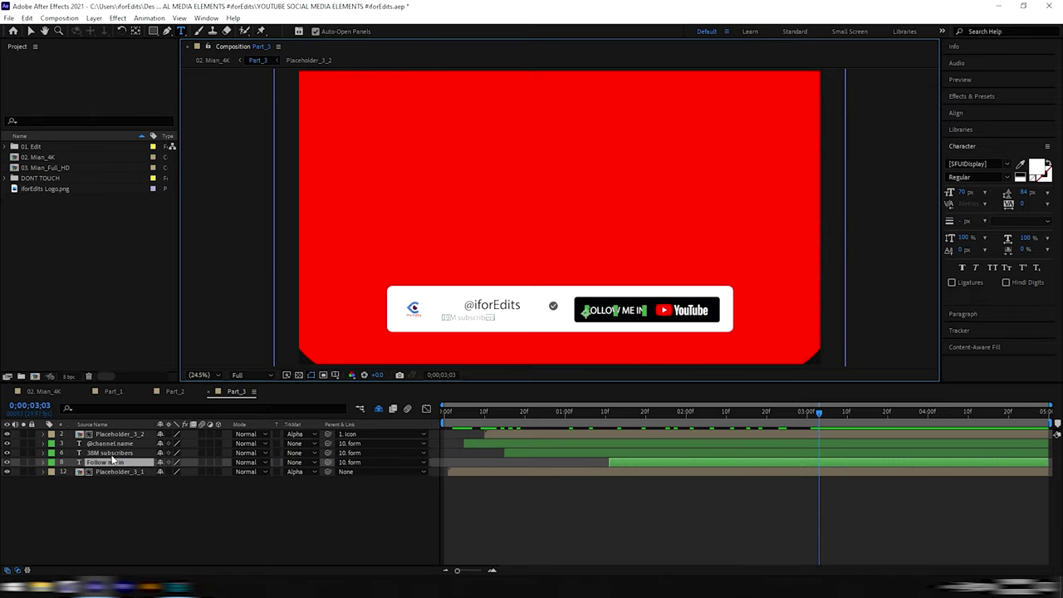
{"action": "left_click", "coordinate": [111, 453]}
Change the subscriber count from 39M to 65K and preview the card
{"action": "key", "text": "Home"}
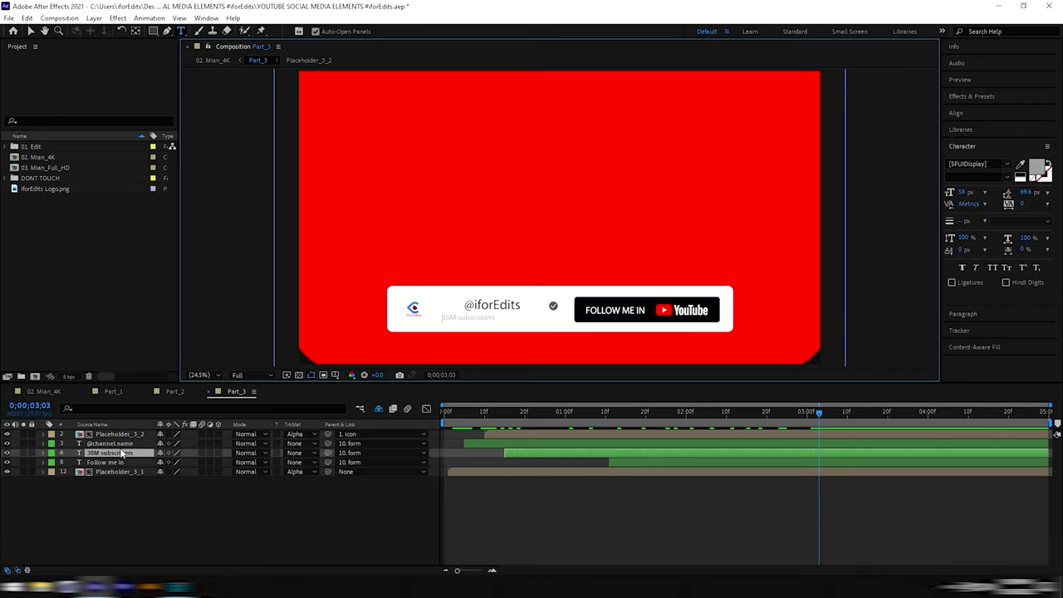
{"action": "key", "text": "shift+Right"}
{"action": "key", "text": "shift+Right"}
{"action": "type", "text": "65"}
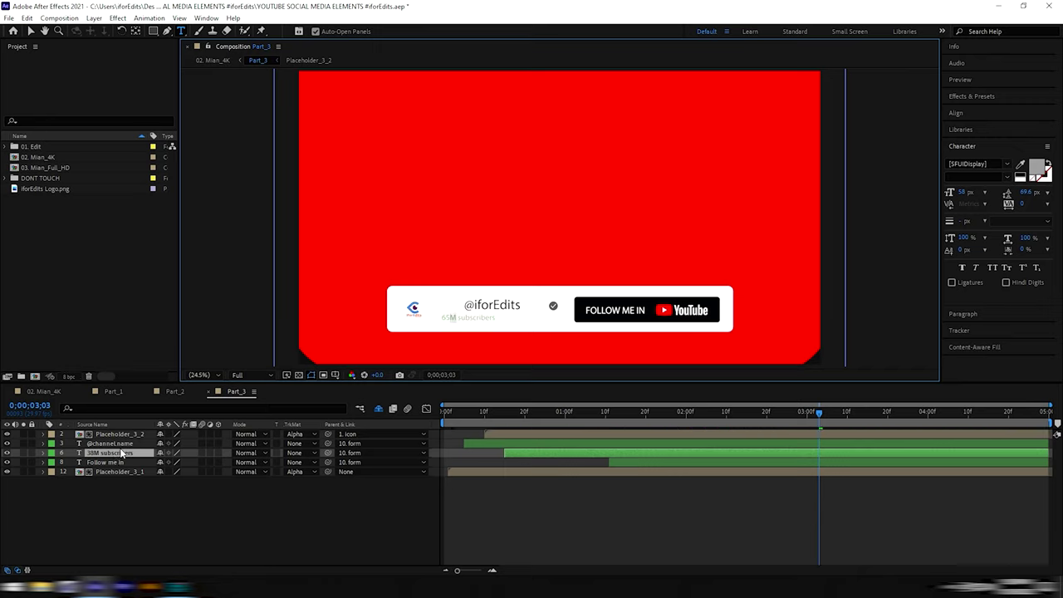
{"action": "key", "text": "Right"}
{"action": "key", "text": "BackSpace"}
{"action": "left_click_drag", "start_coordinate": [460, 411], "coordinate": [864, 415]}
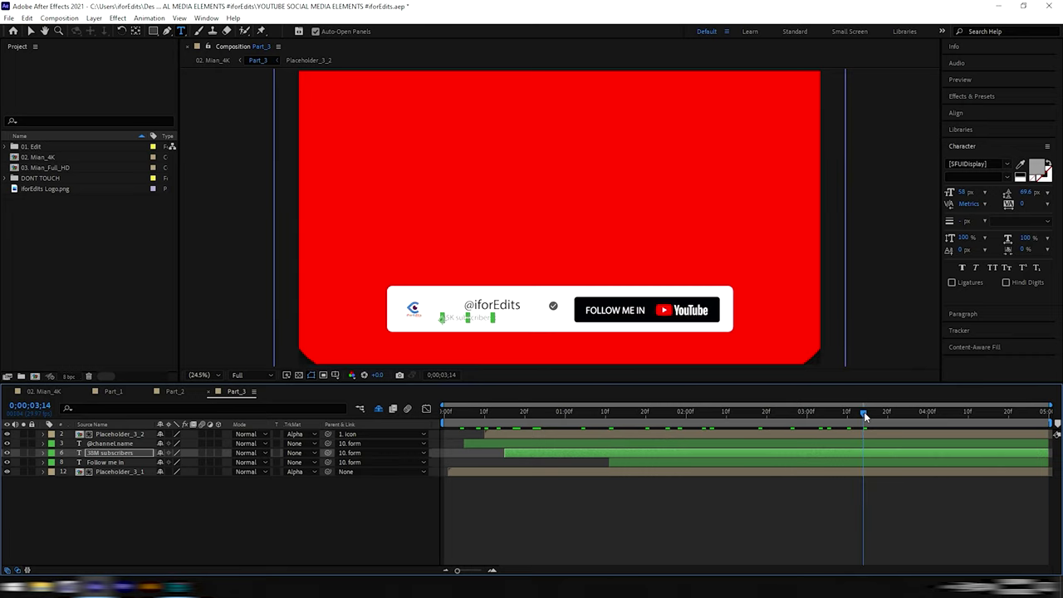
{"action": "left_click", "coordinate": [124, 445]}
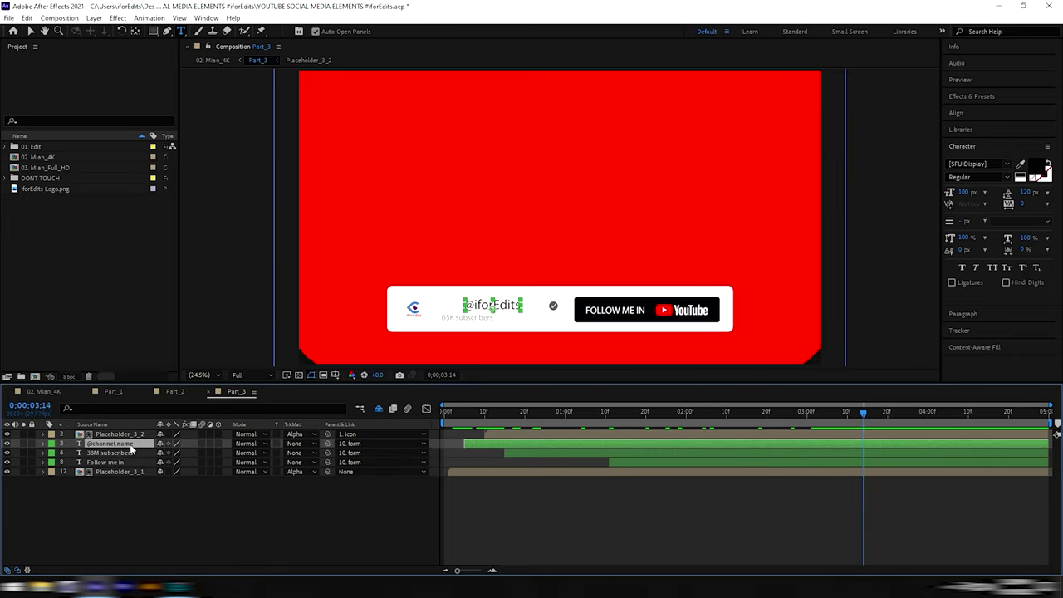
{"action": "key", "text": "shift+Left"}
{"action": "key", "text": "shift+Left"}
{"action": "key", "text": "shift+Left"}
{"action": "key", "text": "shift+Left"}
{"action": "key", "text": "shift+Left"}
{"action": "key", "text": "shift+Left"}
{"action": "key", "text": "shift+Left"}
{"action": "key", "text": "shift+Left"}
{"action": "key", "text": "shift+Left"}
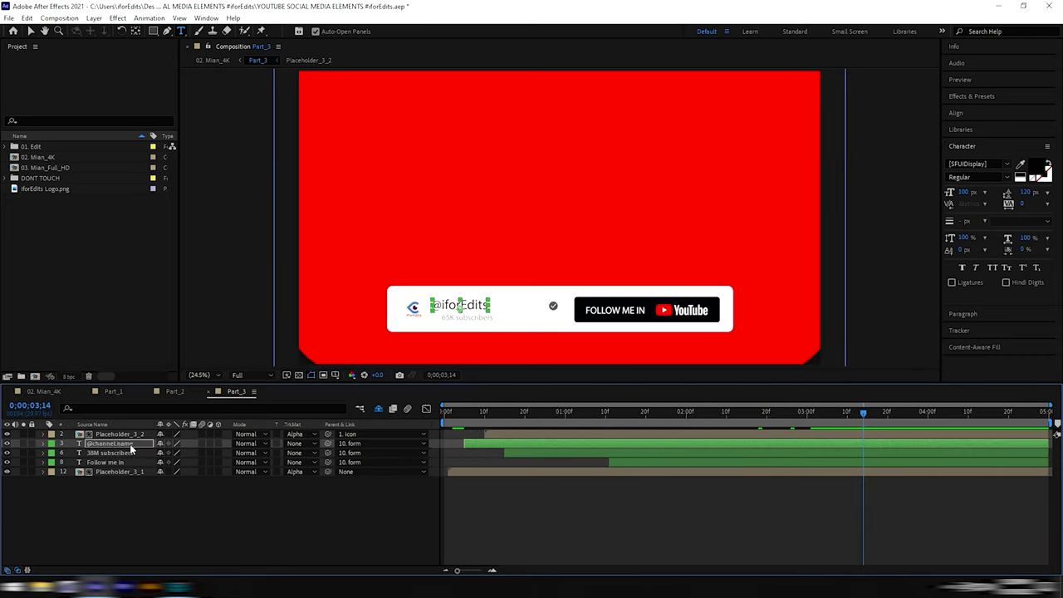
{"action": "key", "text": "shift+Right"}
{"action": "key", "text": "shift+Right"}
{"action": "key", "text": "shift+Right"}
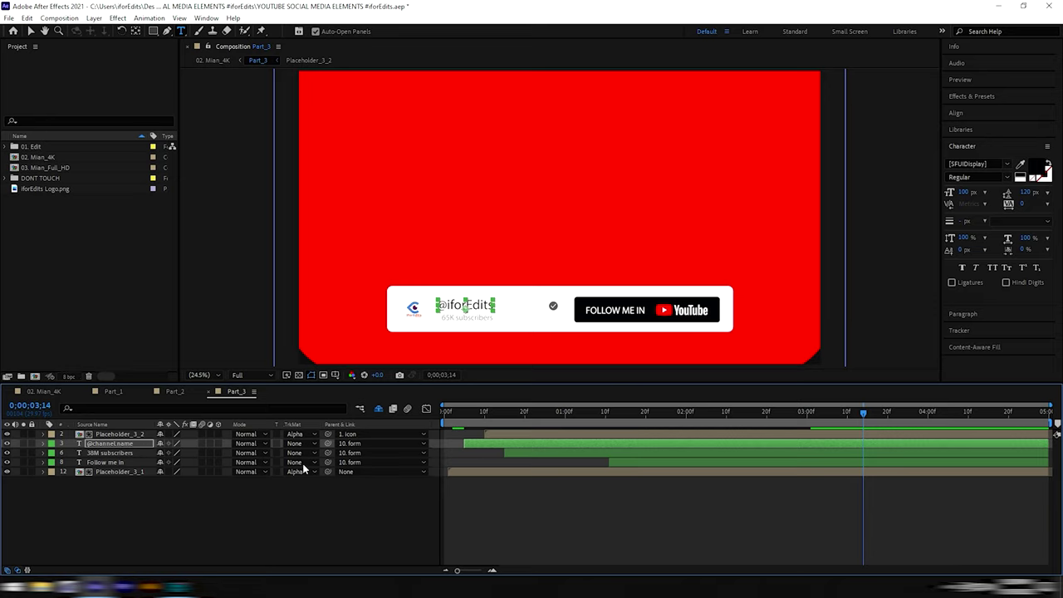
{"action": "left_click", "coordinate": [450, 413]}
{"action": "key", "text": "space"}
Replay the card from the start and review its intro over the transparency grid
{"action": "left_click", "coordinate": [490, 509]}
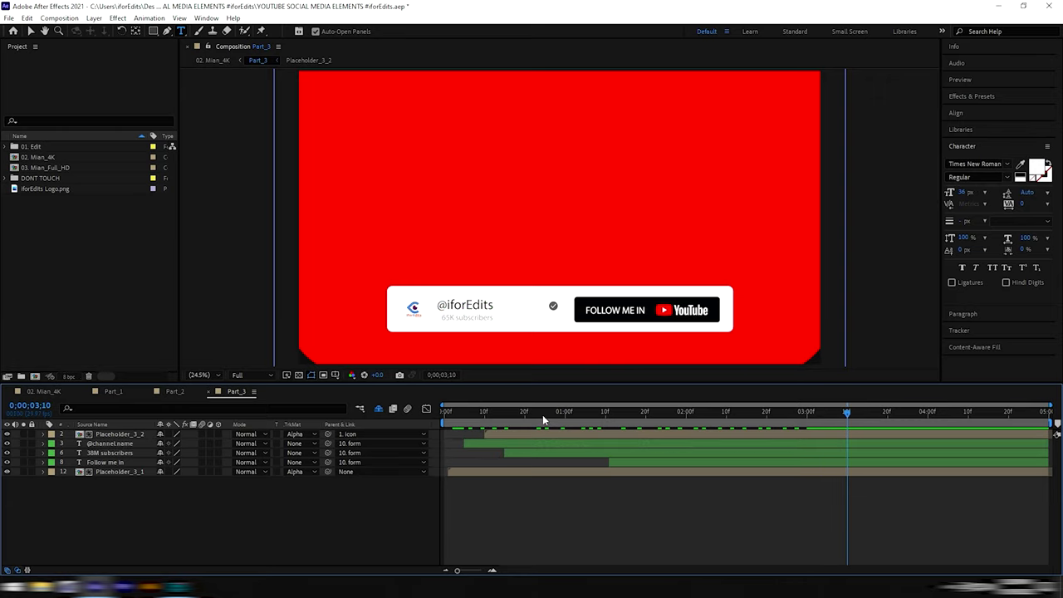
{"action": "key", "text": "space"}
{"action": "key", "text": "space"}
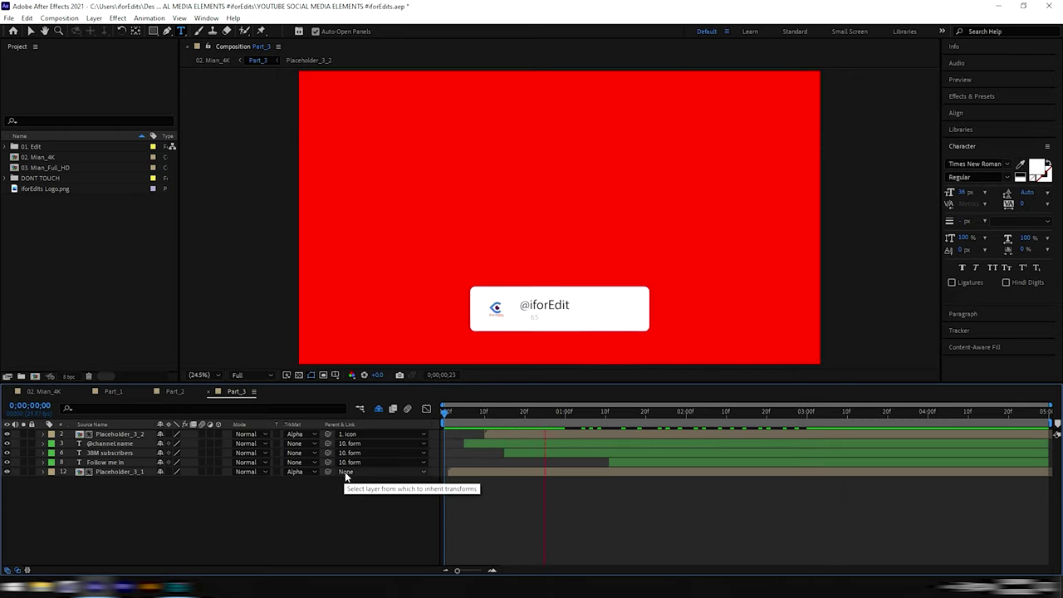
{"action": "left_click", "coordinate": [450, 415]}
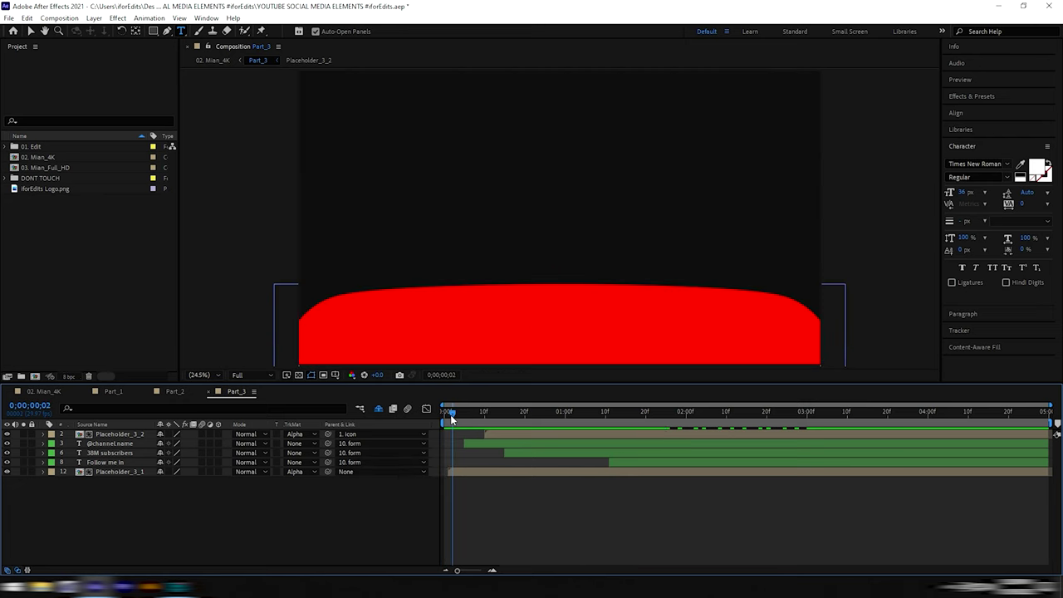
{"action": "left_click", "coordinate": [299, 374]}
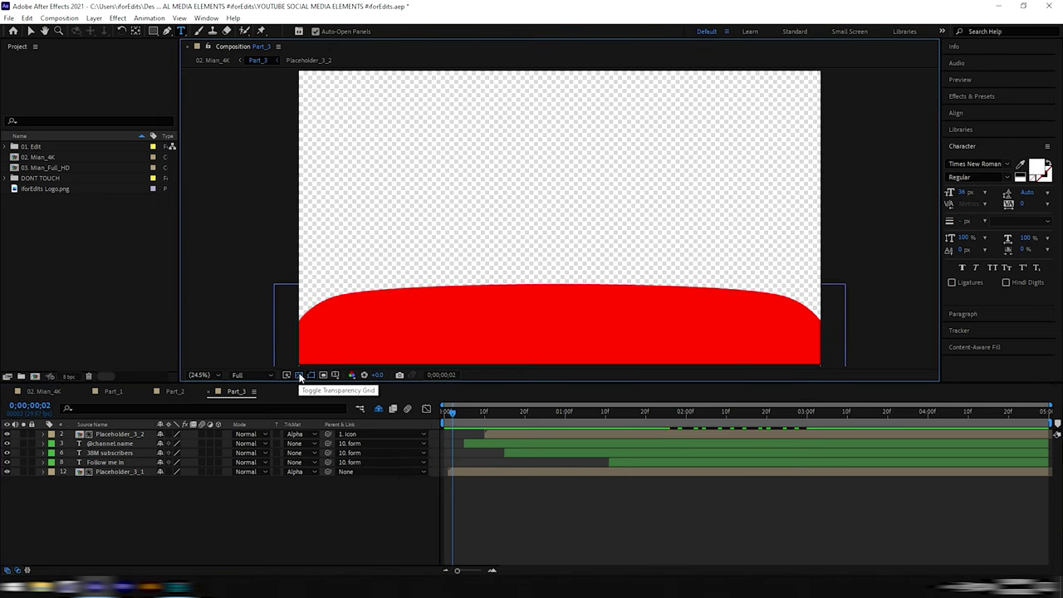
{"action": "left_click_drag", "start_coordinate": [452, 413], "coordinate": [833, 413]}
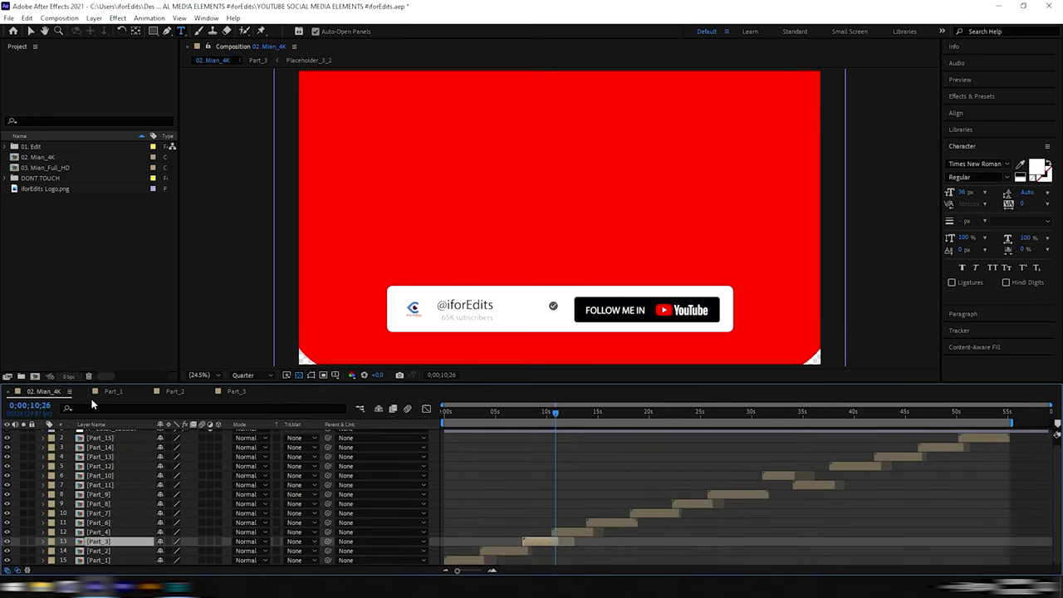
In 02. Mian_4K, scrub to about 18 s, open the Part_7 precomp and play its profile card
{"action": "left_click", "coordinate": [55, 393]}
{"action": "left_click_drag", "start_coordinate": [580, 421], "coordinate": [634, 413]}
{"action": "left_click", "coordinate": [659, 514]}
{"action": "double_click", "coordinate": [659, 516]}
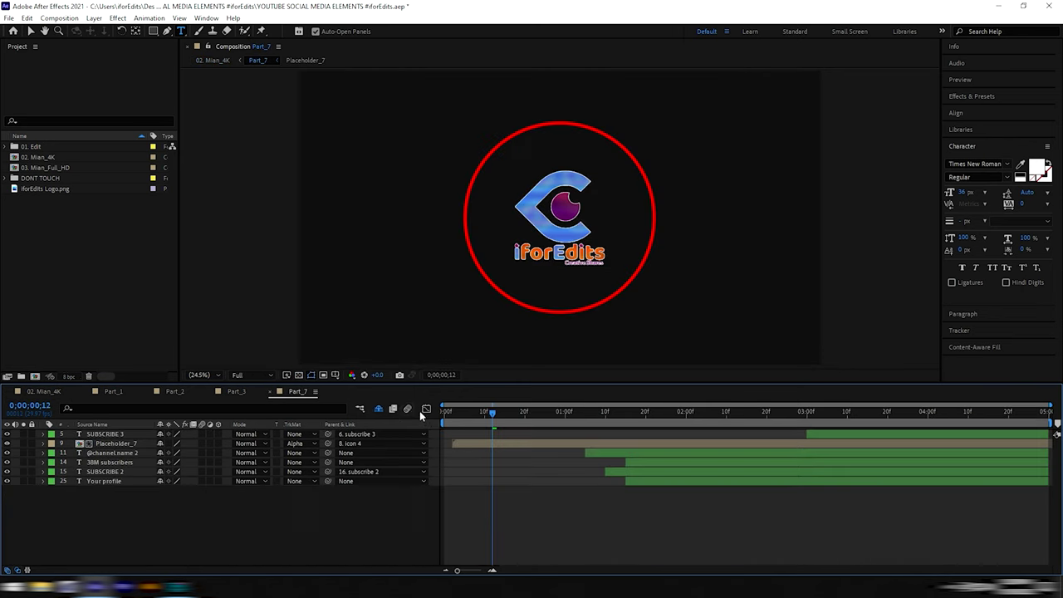
{"action": "mouse_move", "coordinate": [491, 413]}
{"action": "left_mouse_down"}
{"action": "mouse_move", "coordinate": [449, 413]}
{"action": "mouse_move", "coordinate": [584, 433]}
{"action": "mouse_move", "coordinate": [510, 418]}
{"action": "left_mouse_up"}
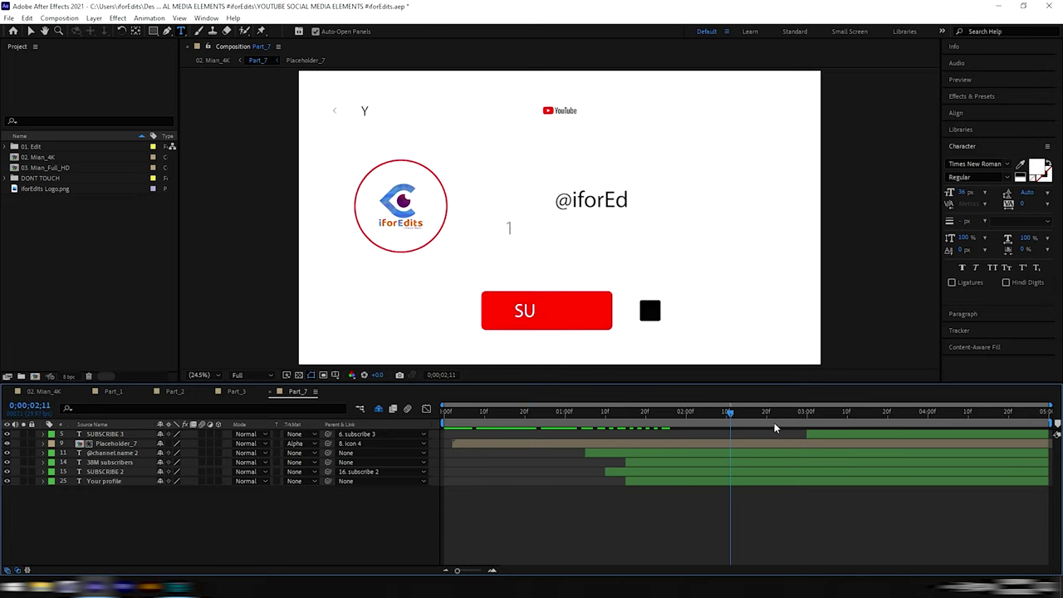
{"action": "mouse_move", "coordinate": [510, 418]}
{"action": "left_mouse_down"}
{"action": "mouse_move", "coordinate": [939, 419]}
{"action": "mouse_move", "coordinate": [425, 427]}
{"action": "left_mouse_up"}
{"action": "key", "text": "space"}
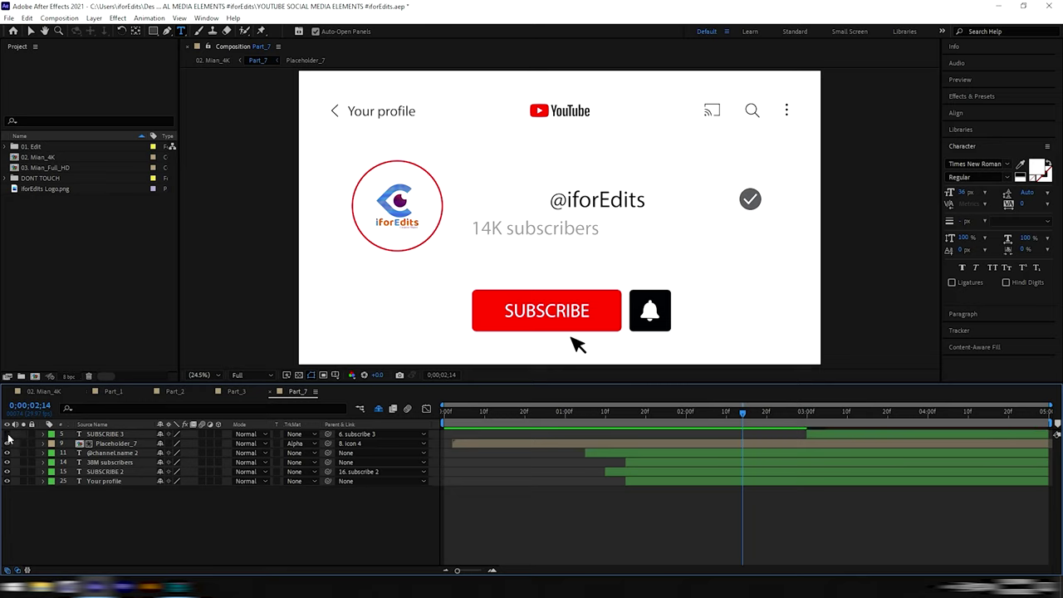
{"action": "left_click", "coordinate": [119, 452]}
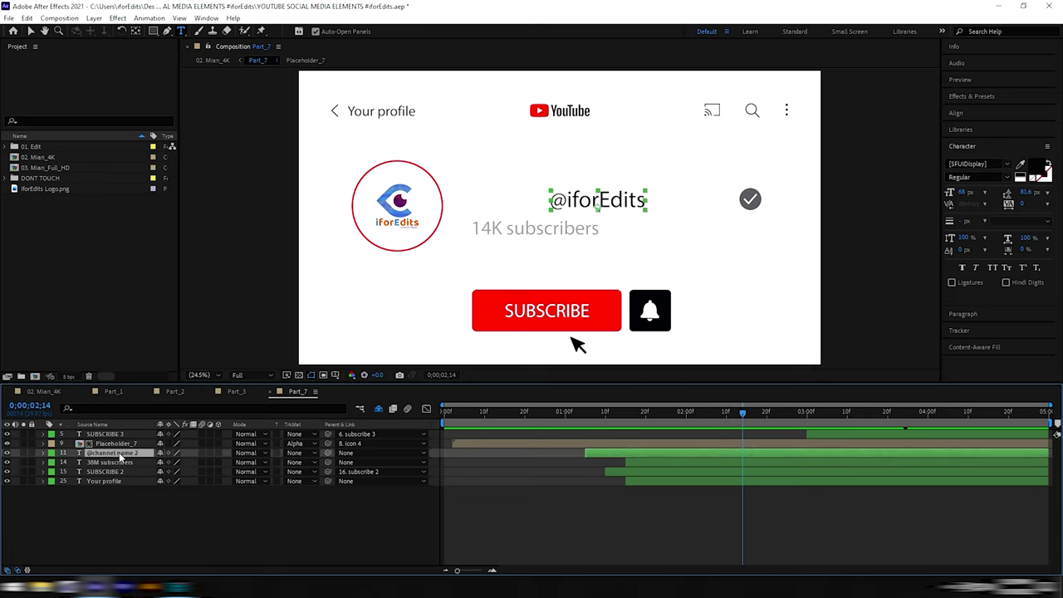
{"action": "double_click", "coordinate": [119, 451]}
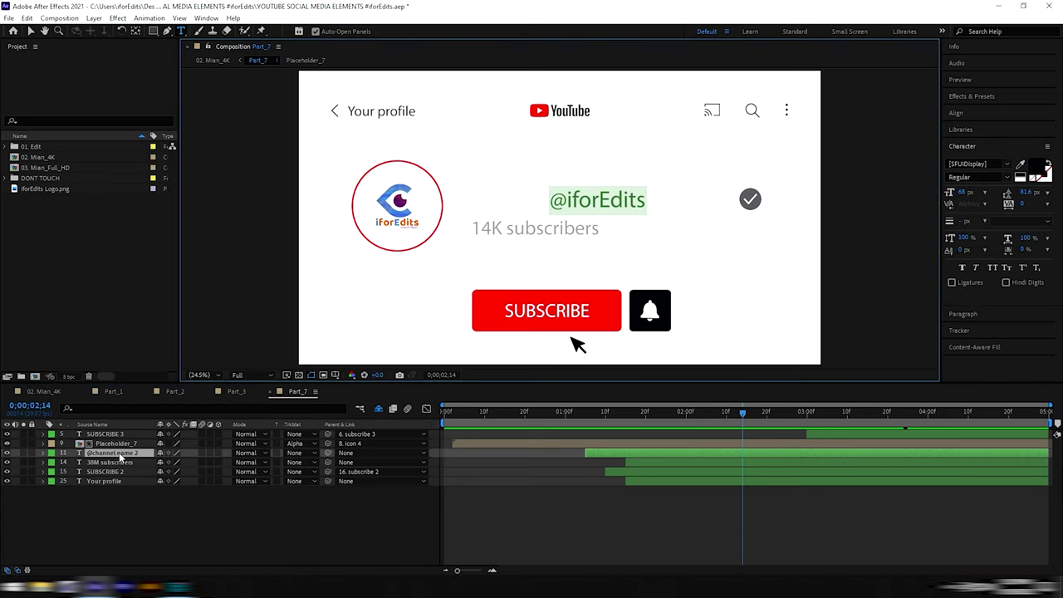
{"action": "type", "text": "y"}
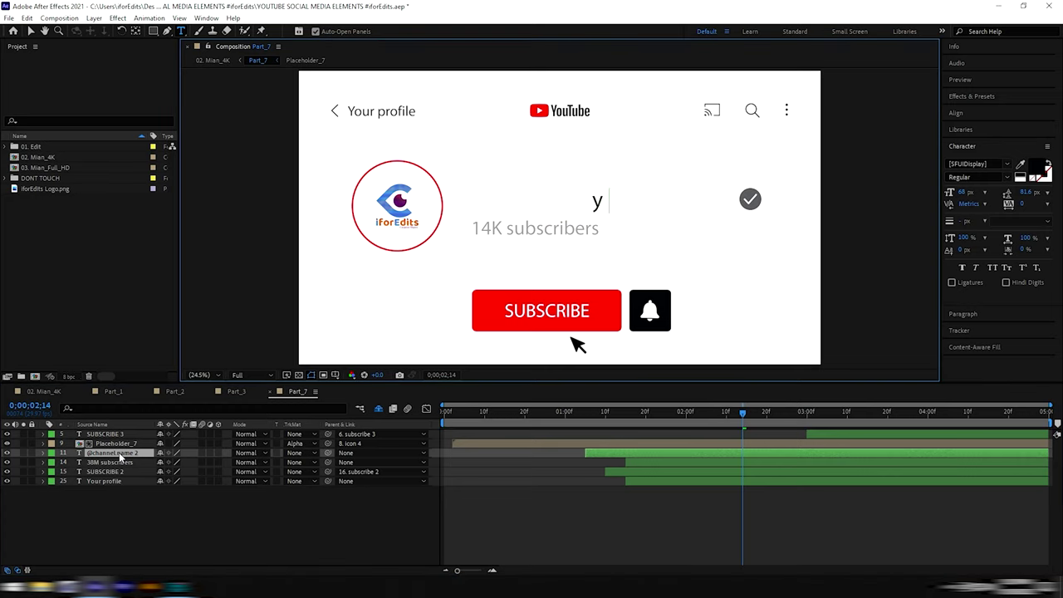
{"action": "type", "text": "our channel new"}
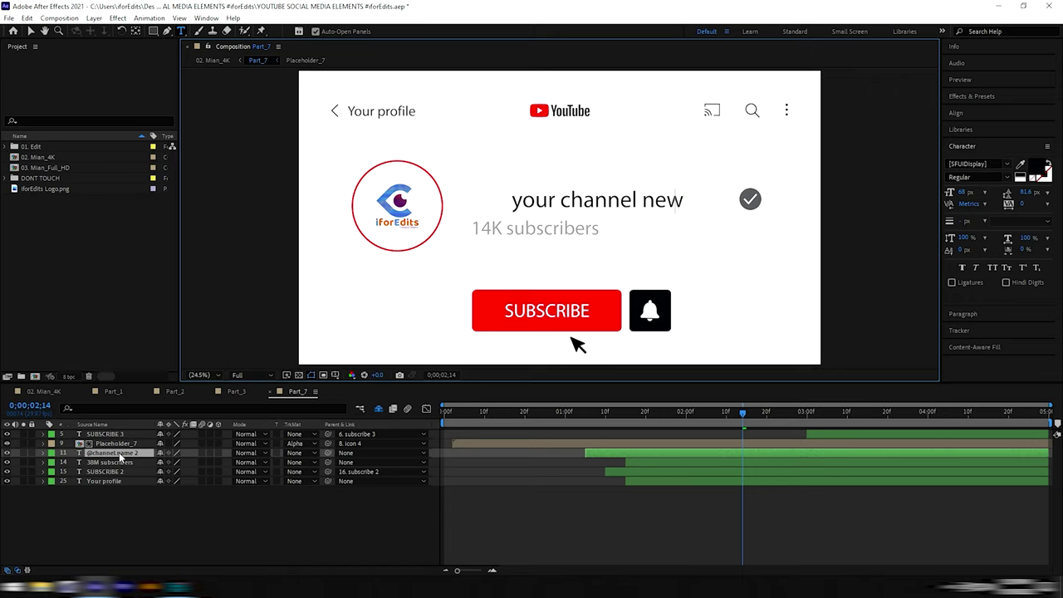
{"action": "key", "text": "BackSpace"}
{"action": "key", "text": "BackSpace"}
{"action": "type", "text": "ame"}
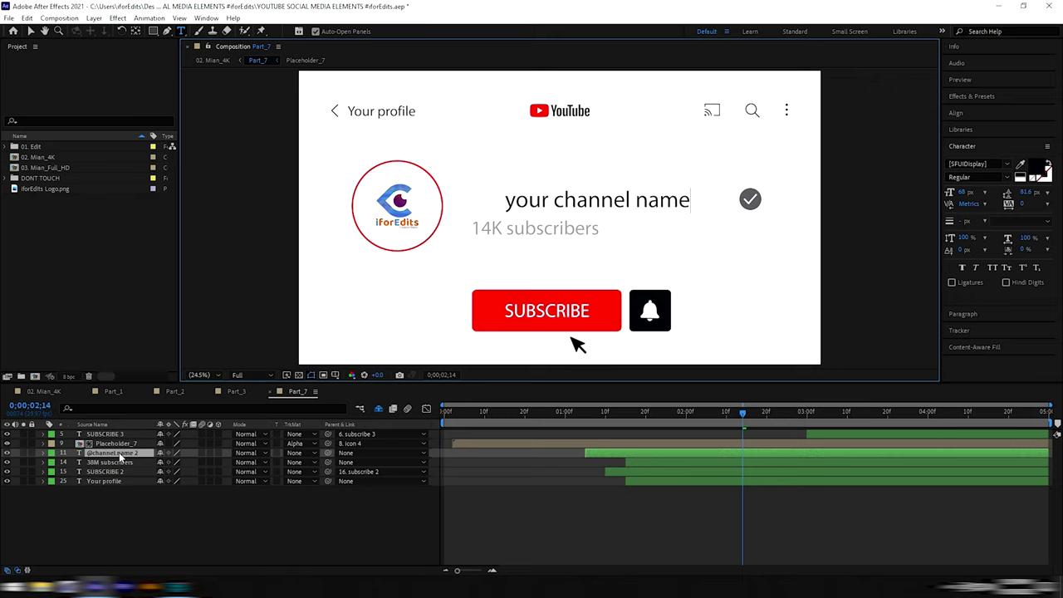
{"action": "key", "text": "ctrl+z"}
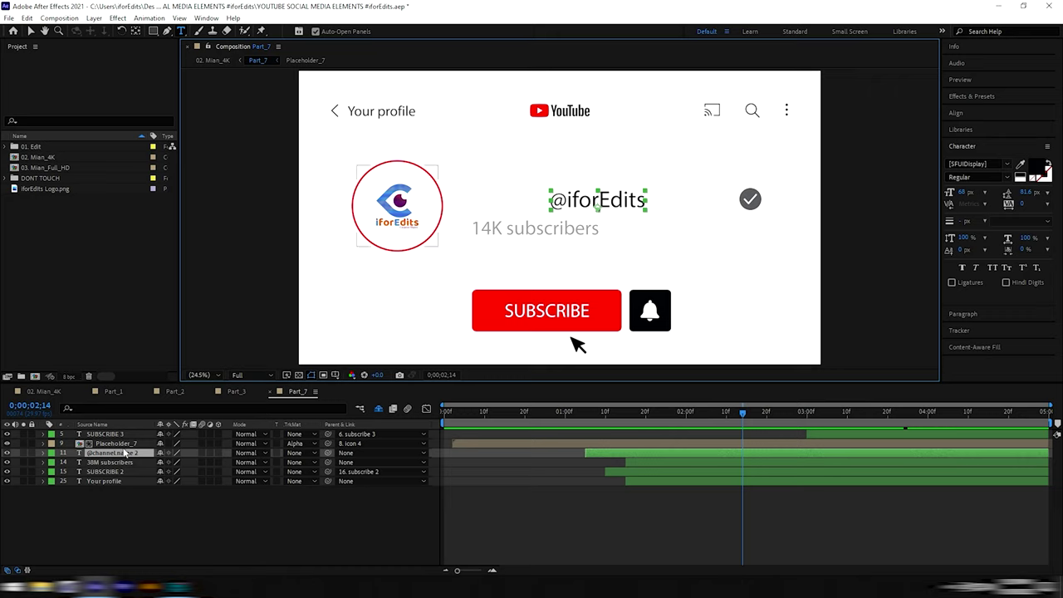
{"action": "key", "text": "shift+Left"}
{"action": "key", "text": "shift+Left"}
{"action": "key", "text": "shift+Left"}
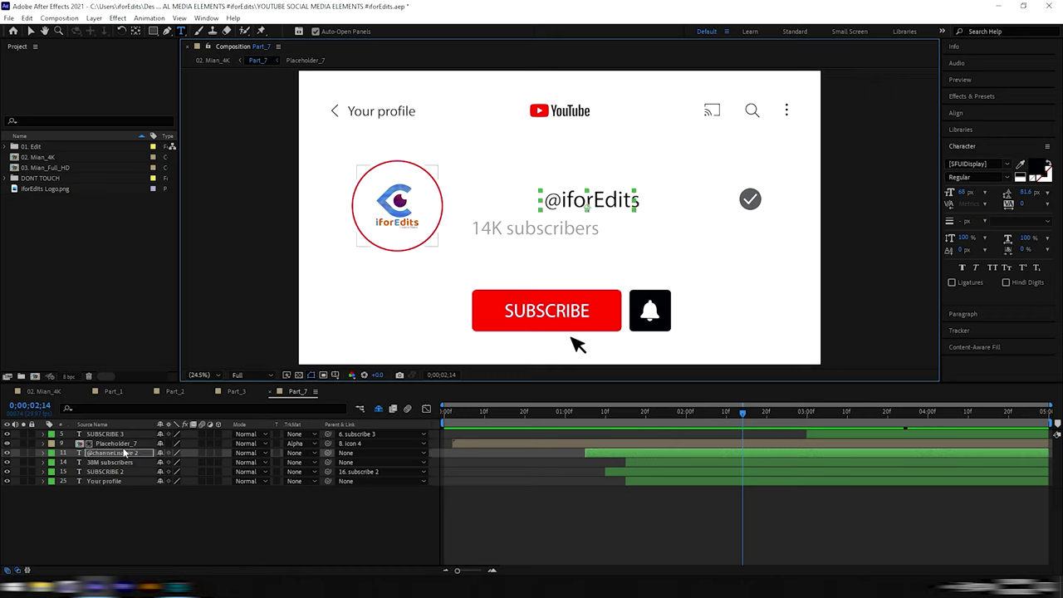
{"action": "key", "text": "shift+Left"}
{"action": "key", "text": "shift+Left"}
{"action": "key", "text": "shift+Left"}
{"action": "key", "text": "shift+Left"}
{"action": "key", "text": "shift+Left"}
{"action": "key", "text": "shift+Left"}
{"action": "key", "text": "shift+Left"}
{"action": "key", "text": "shift+Left"}
{"action": "key", "text": "shift+Left"}
{"action": "key", "text": "shift+Left"}
{"action": "key", "text": "shift+Left"}
{"action": "key", "text": "shift+Left"}
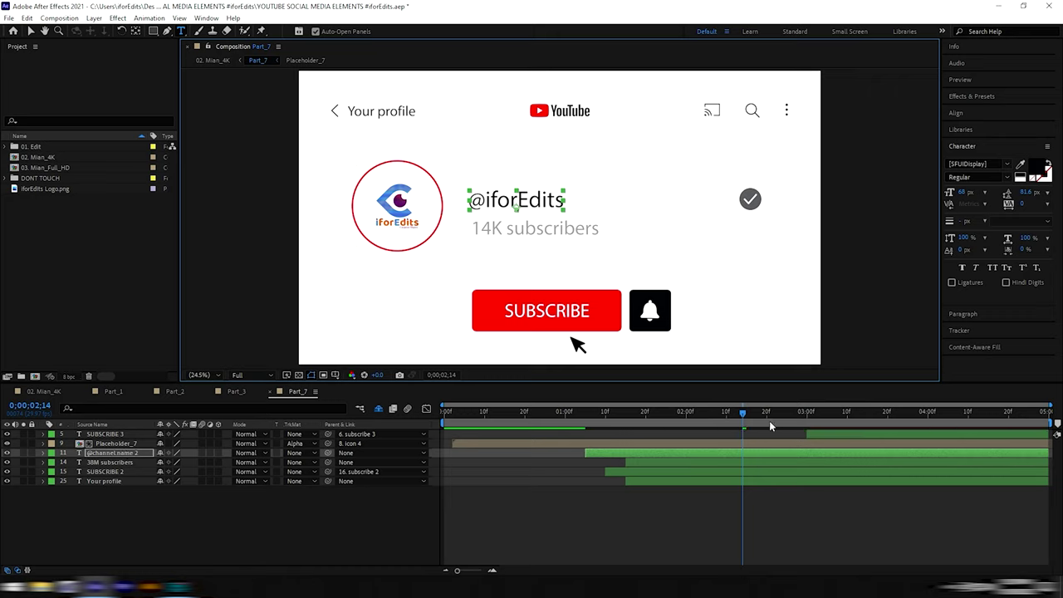
{"action": "key", "text": "space"}
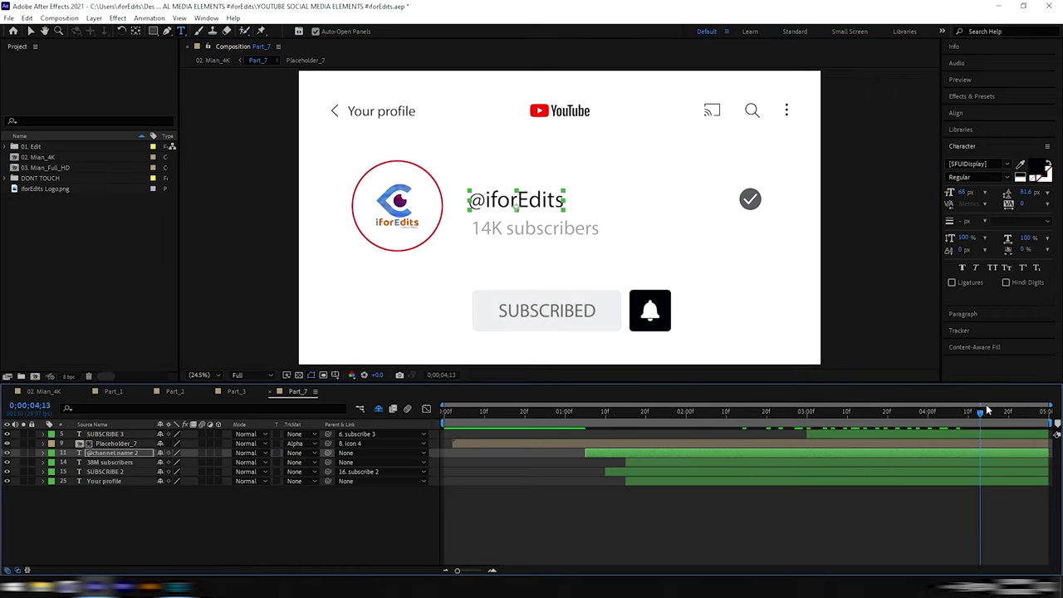
{"action": "left_click_drag", "start_coordinate": [933, 412], "coordinate": [900, 412]}
{"action": "key", "text": "space"}
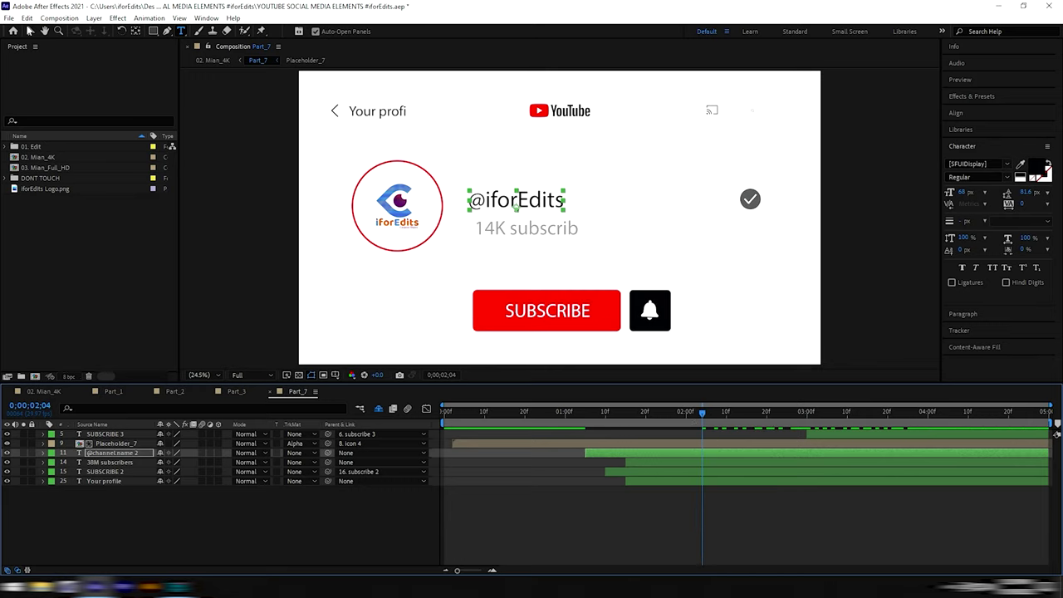
Switch to the Selection tool, deselect the text, and replay the SUBSCRIBE to SUBSCRIBED animation
{"action": "left_click", "coordinate": [29, 31]}
{"action": "left_click", "coordinate": [800, 222]}
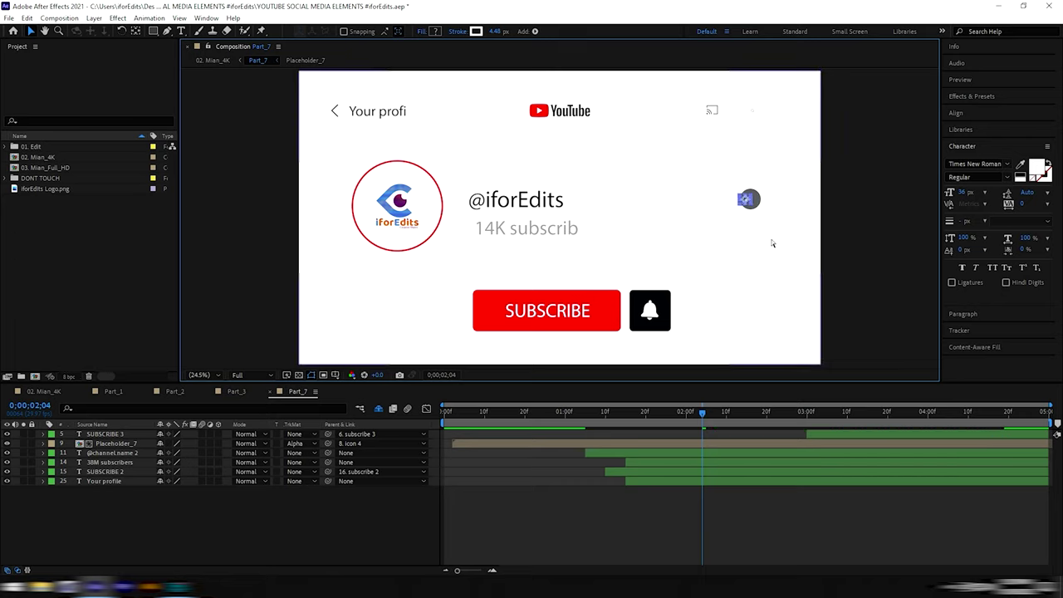
{"action": "key", "text": "space"}
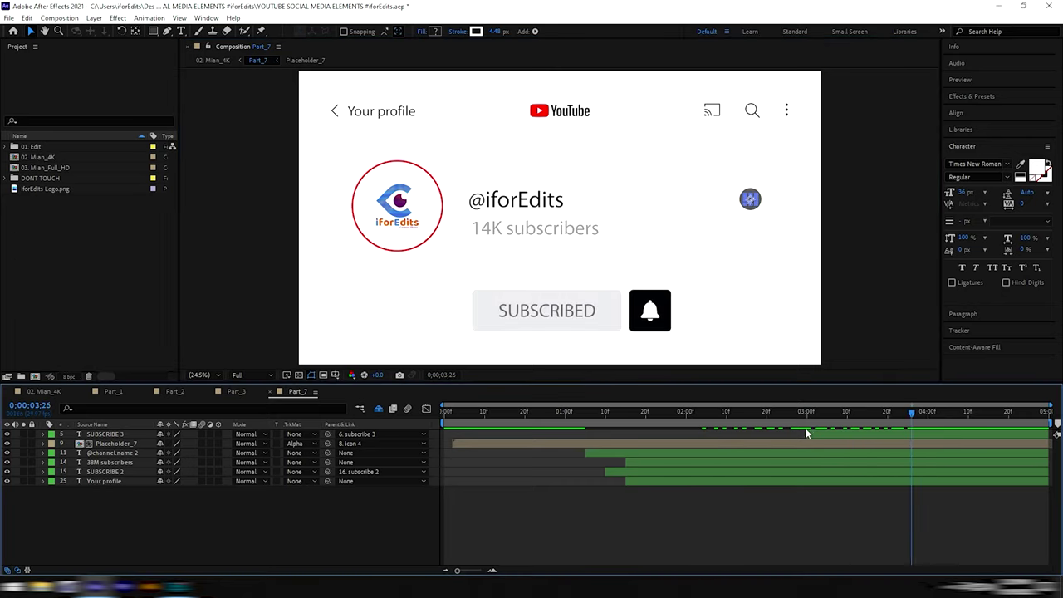
{"action": "mouse_move", "coordinate": [531, 411]}
{"action": "left_mouse_down"}
{"action": "mouse_move", "coordinate": [679, 494]}
{"action": "mouse_move", "coordinate": [804, 496]}
{"action": "left_mouse_up"}
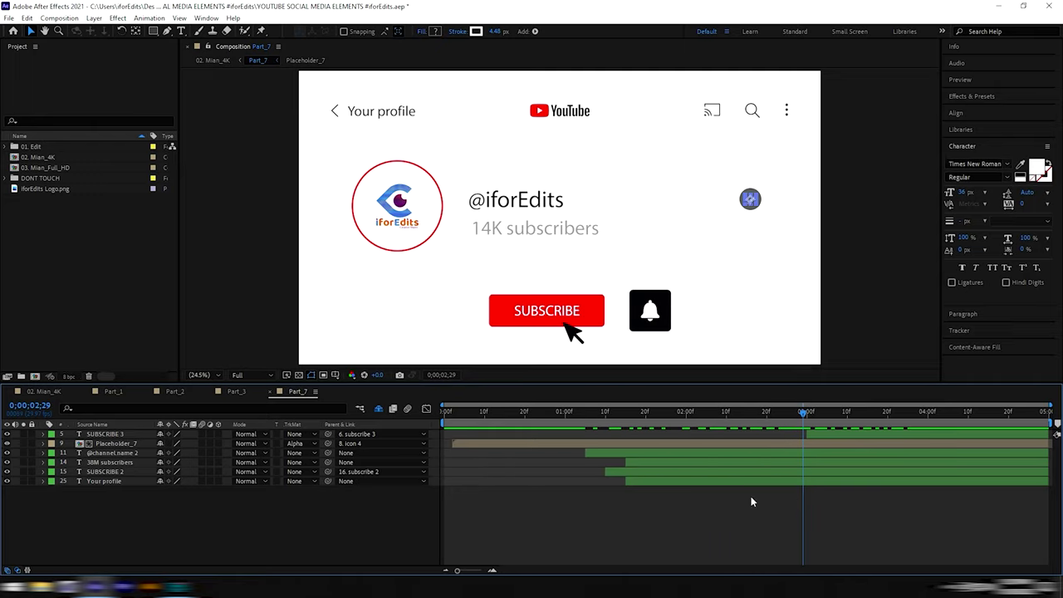
Replace the K in 14K with B to read 14B subscribers, then reopen 02. Mian_4K from the Project panel
{"action": "double_click", "coordinate": [106, 463]}
{"action": "key", "text": "Home"}
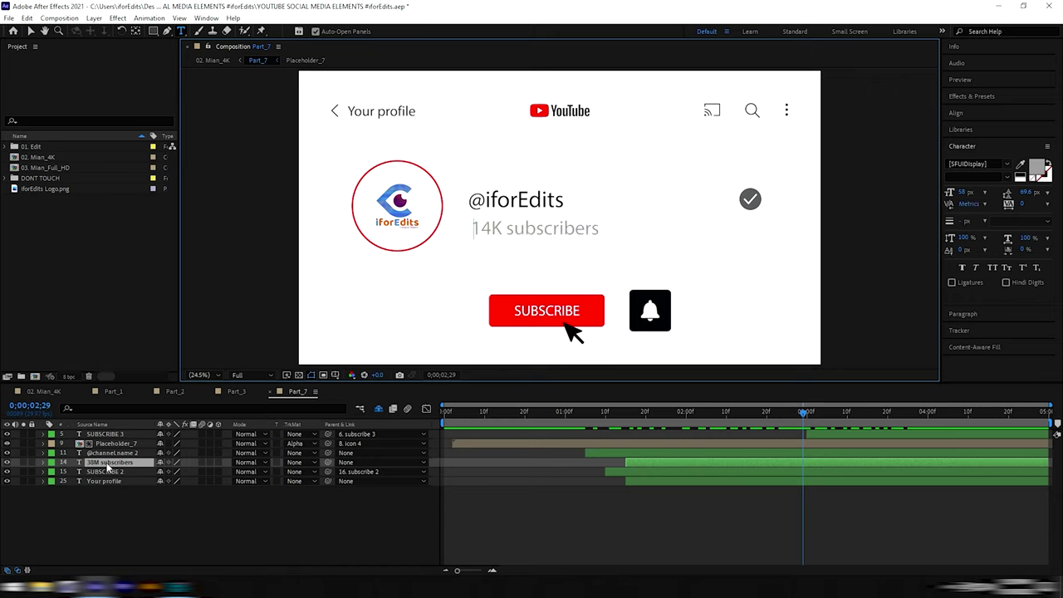
{"action": "key", "text": "shift+Left"}
{"action": "key", "text": "shift+Left"}
{"action": "key", "text": "Right"}
{"action": "key", "text": "shift+Right"}
{"action": "type", "text": "M"}
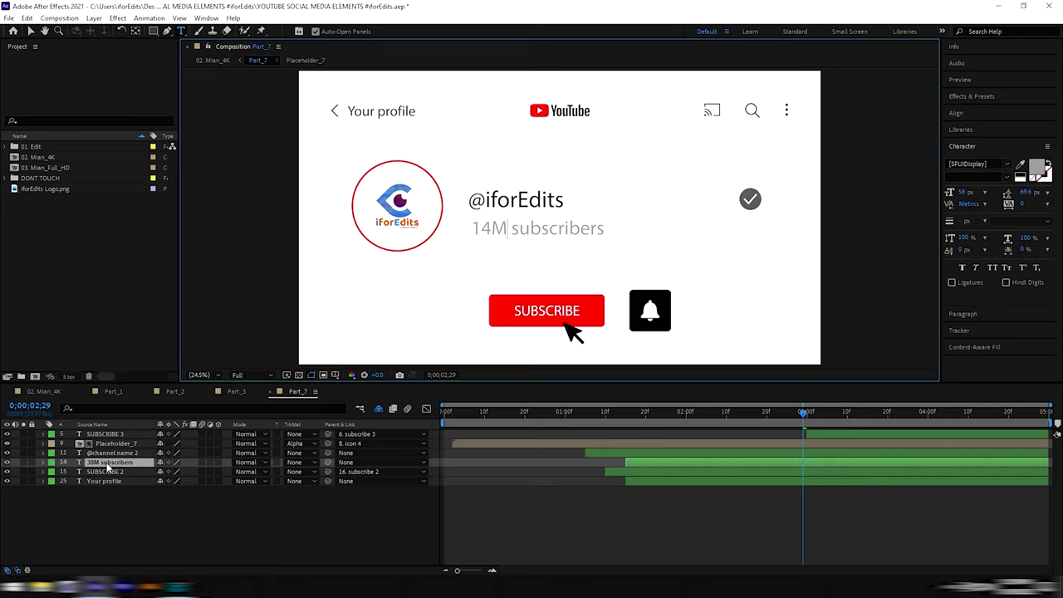
{"action": "key", "text": "BackSpace"}
{"action": "type", "text": "m"}
{"action": "key", "text": "BackSpace"}
{"action": "type", "text": "B"}
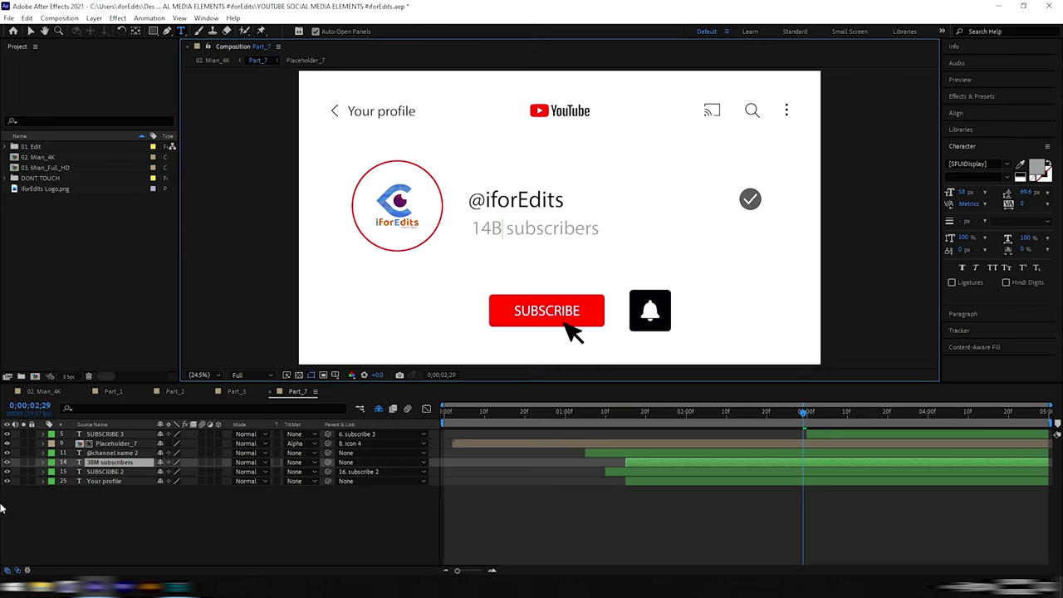
{"action": "double_click", "coordinate": [43, 158]}
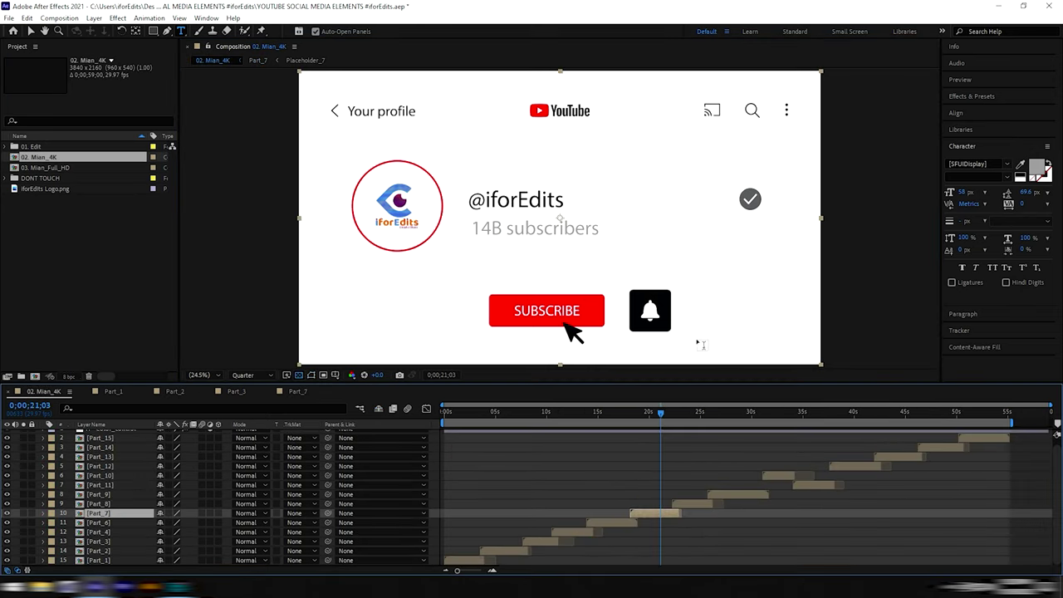
Open Part_8 and preview its Watch new videos card over the transparency grid, then scrub ahead in 02. Mian_4K
{"action": "mouse_move", "coordinate": [702, 415]}
{"action": "left_mouse_down"}
{"action": "mouse_move", "coordinate": [706, 424]}
{"action": "mouse_move", "coordinate": [678, 431]}
{"action": "left_mouse_up"}
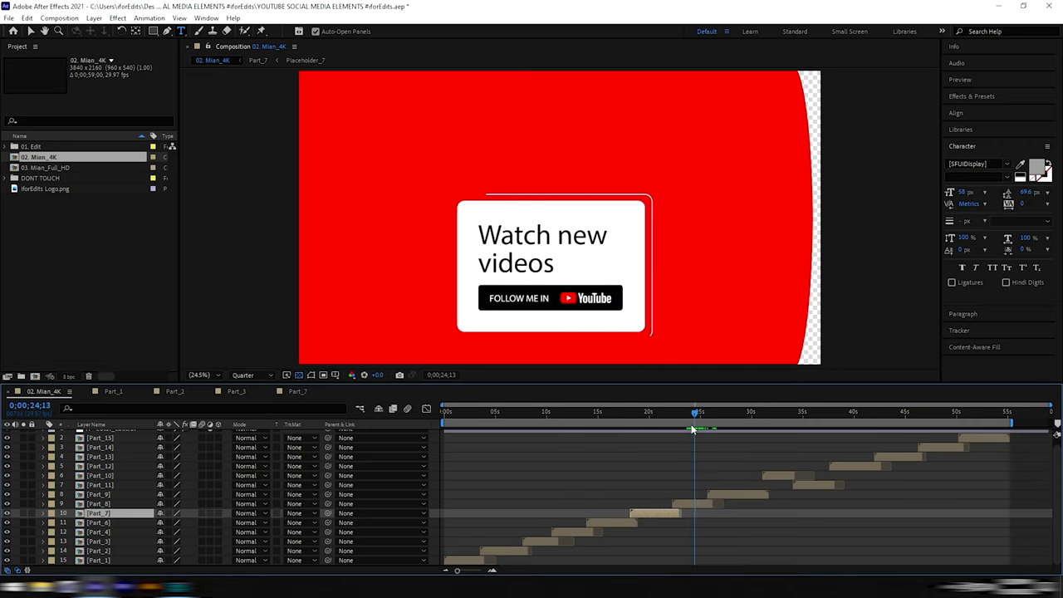
{"action": "double_click", "coordinate": [693, 504]}
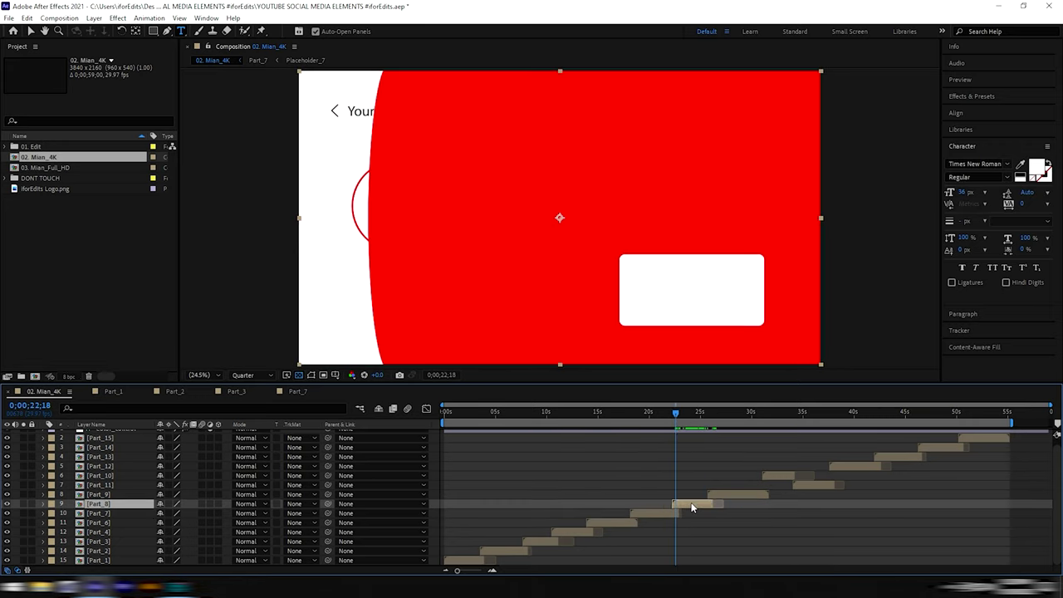
{"action": "key", "text": "Home"}
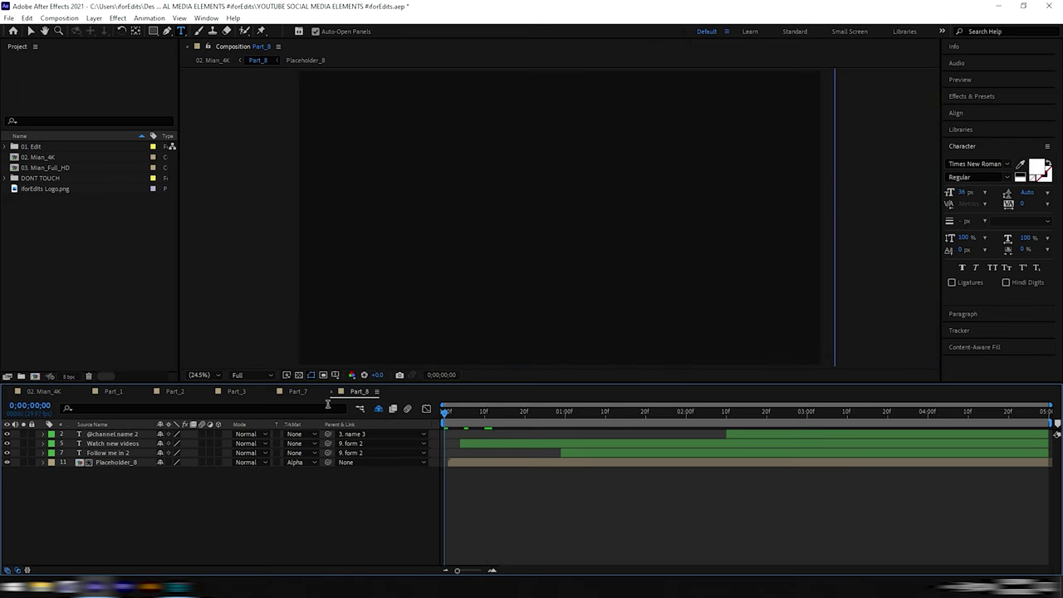
{"action": "left_click", "coordinate": [298, 376]}
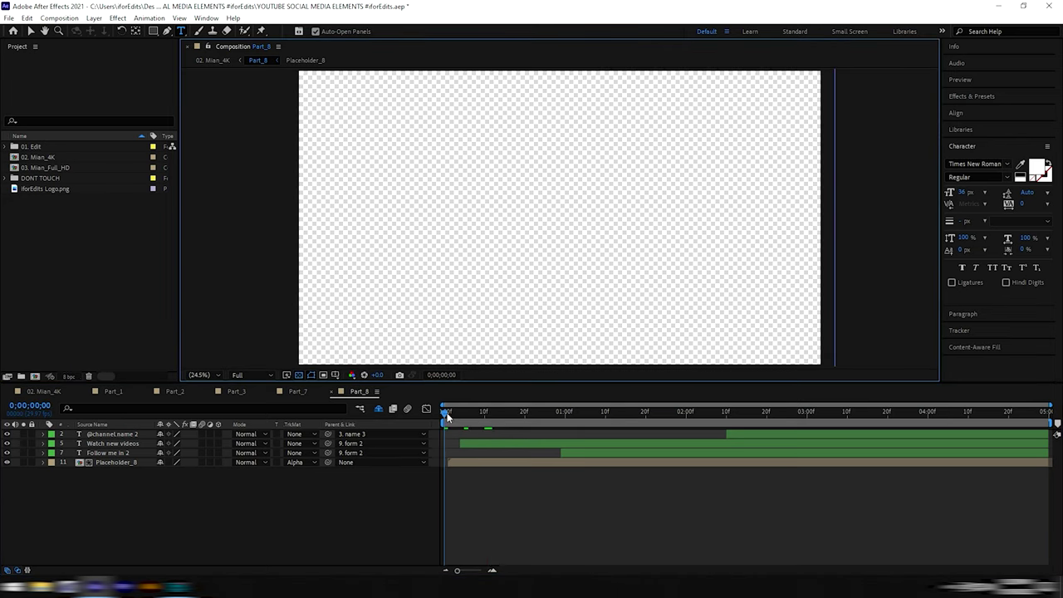
{"action": "mouse_move", "coordinate": [447, 417]}
{"action": "left_mouse_down"}
{"action": "mouse_move", "coordinate": [875, 450]}
{"action": "mouse_move", "coordinate": [453, 417]}
{"action": "left_mouse_up"}
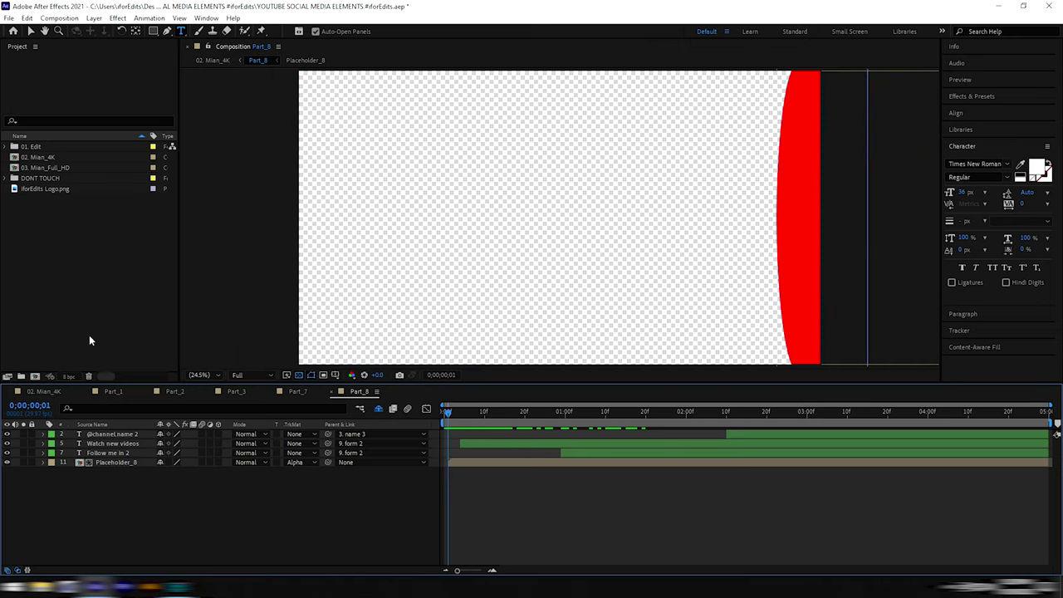
{"action": "left_click", "coordinate": [40, 391]}
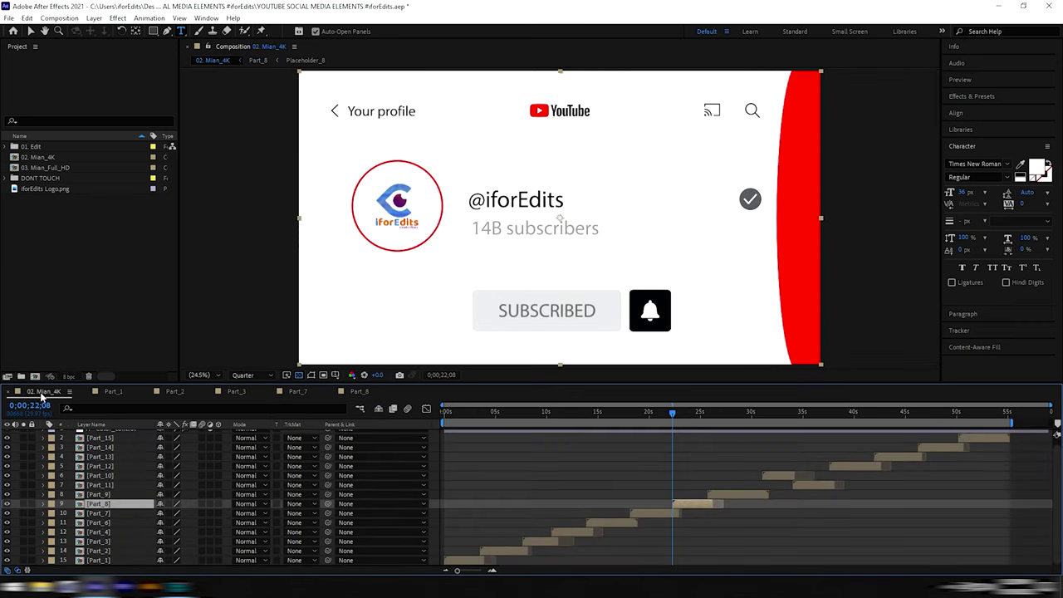
{"action": "mouse_move", "coordinate": [681, 413]}
{"action": "left_mouse_down"}
{"action": "mouse_move", "coordinate": [750, 438]}
{"action": "mouse_move", "coordinate": [797, 433]}
{"action": "mouse_move", "coordinate": [782, 473]}
{"action": "left_mouse_up"}
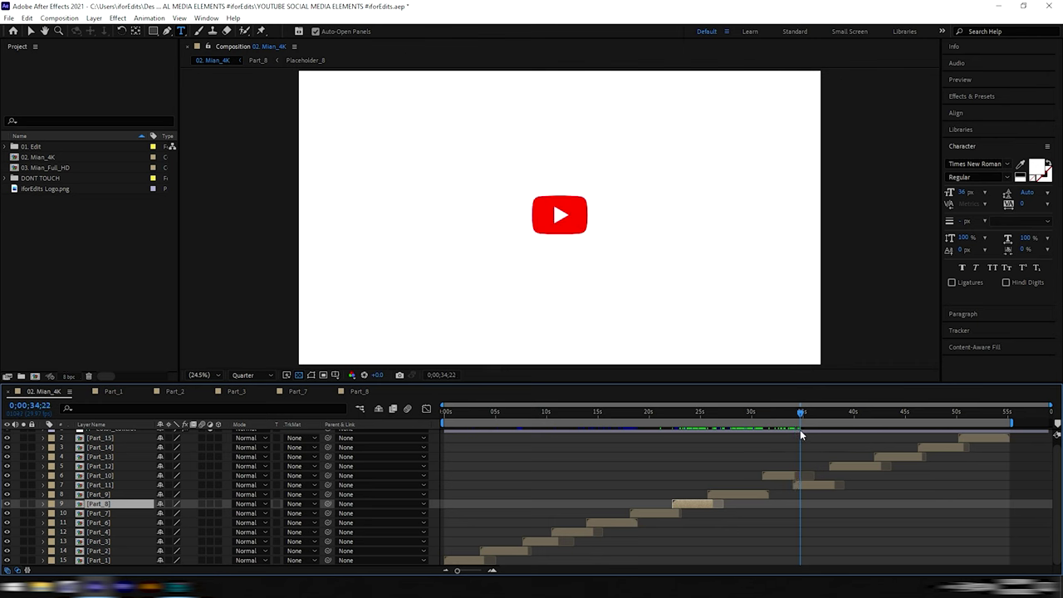
Open Part_10, scrub to its comment card with 721 likes and TO ANSWER, with the transparency grid on
{"action": "double_click", "coordinate": [781, 475]}
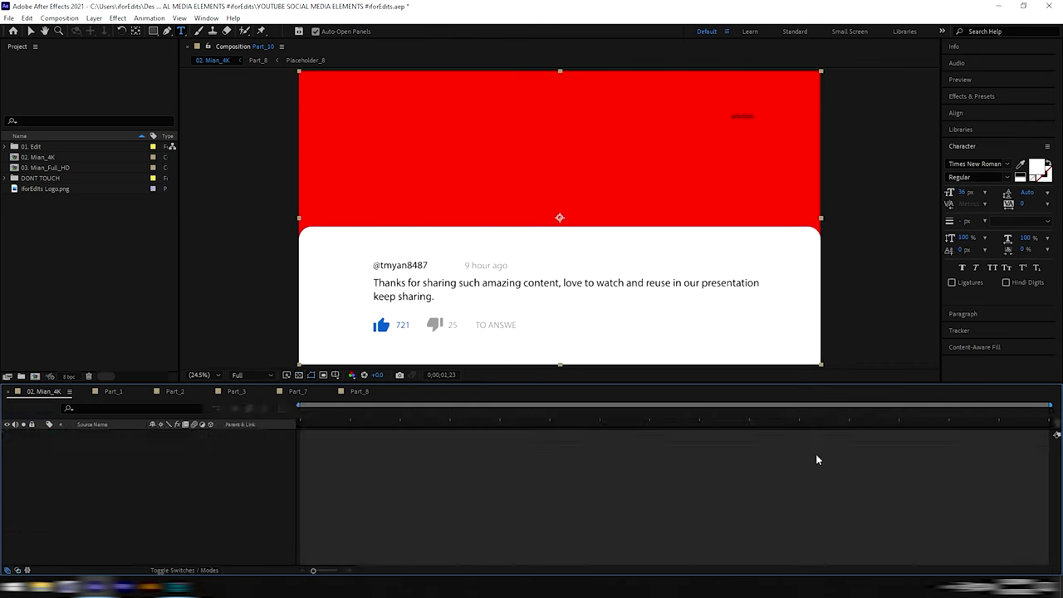
{"action": "left_click", "coordinate": [450, 409]}
{"action": "mouse_move", "coordinate": [455, 424]}
{"action": "left_mouse_down"}
{"action": "mouse_move", "coordinate": [734, 459]}
{"action": "mouse_move", "coordinate": [440, 432]}
{"action": "mouse_move", "coordinate": [461, 442]}
{"action": "mouse_move", "coordinate": [490, 420]}
{"action": "mouse_move", "coordinate": [581, 422]}
{"action": "left_mouse_up"}
{"action": "left_click", "coordinate": [299, 376]}
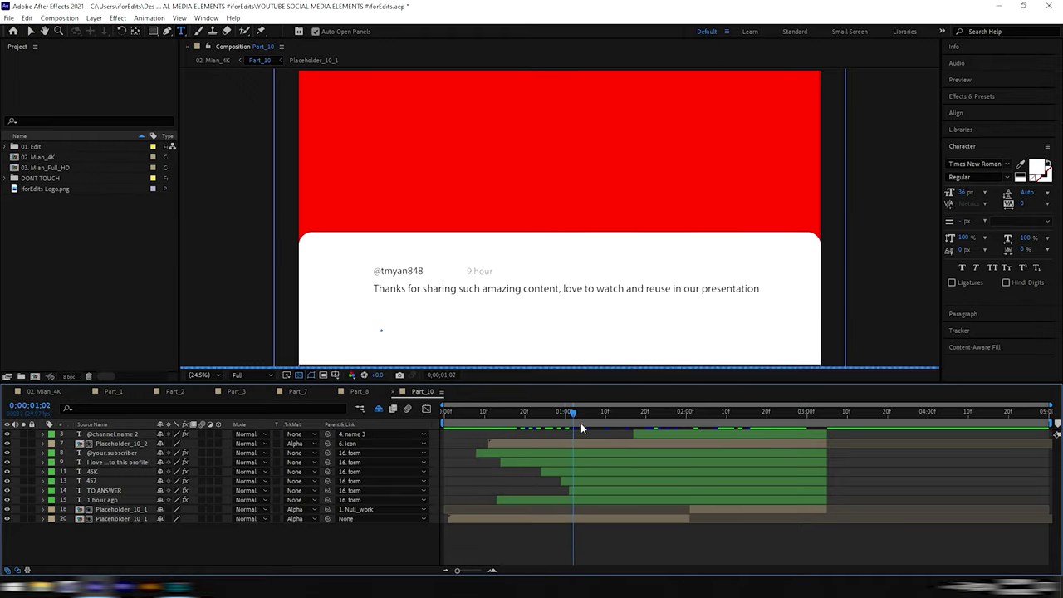
{"action": "mouse_move", "coordinate": [580, 423]}
{"action": "left_mouse_down"}
{"action": "mouse_move", "coordinate": [808, 446]}
{"action": "mouse_move", "coordinate": [786, 445]}
{"action": "mouse_move", "coordinate": [809, 455]}
{"action": "left_mouse_up"}
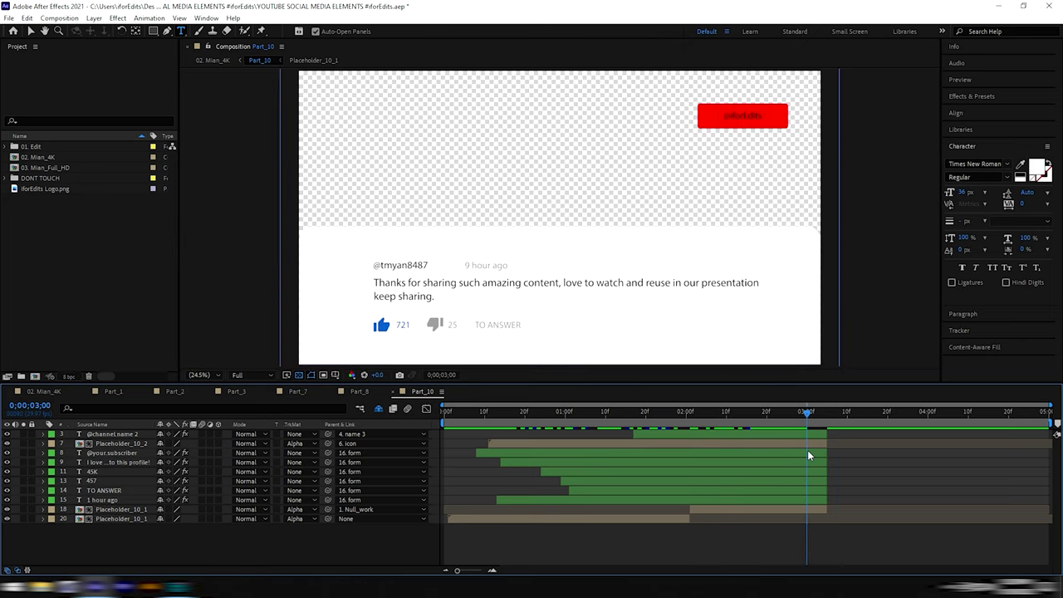
Trial-edit the commenter name text, typing a sample handle over the placeholder name
{"action": "left_click", "coordinate": [105, 490]}
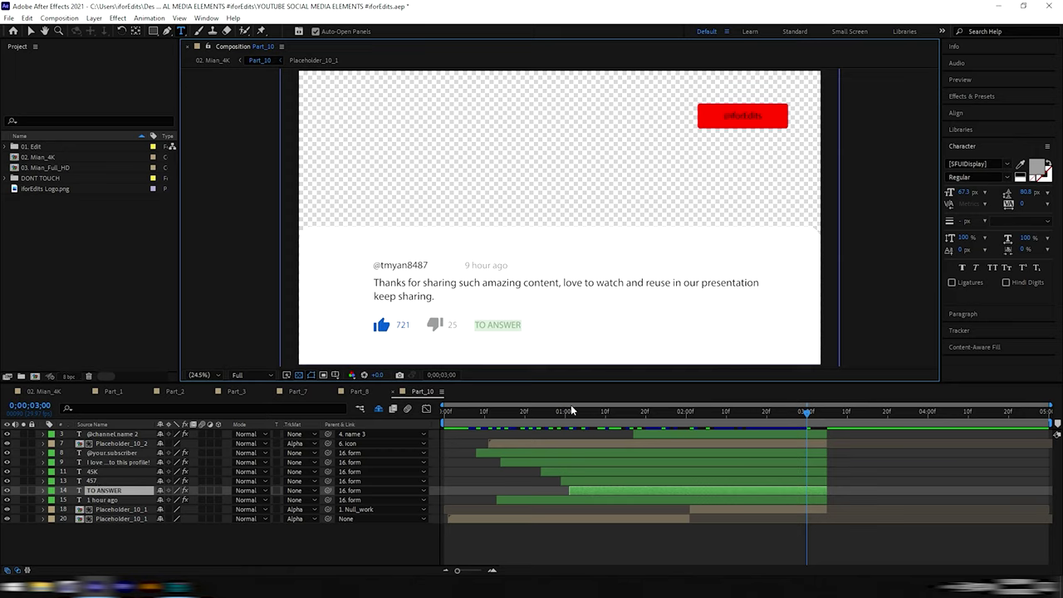
{"action": "left_click", "coordinate": [92, 471]}
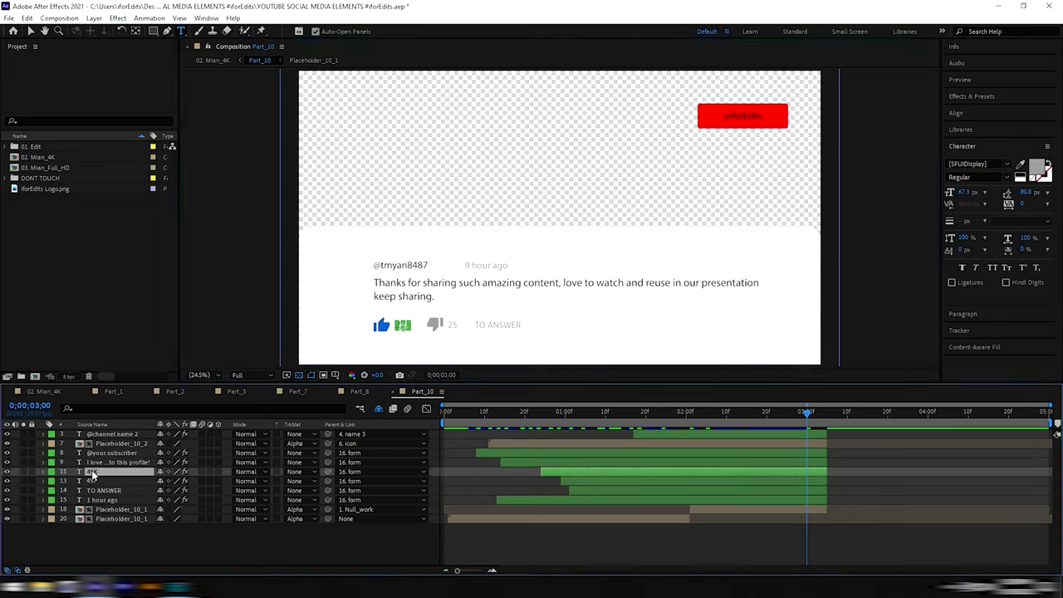
{"action": "type", "text": "721"}
{"action": "left_click", "coordinate": [116, 457]}
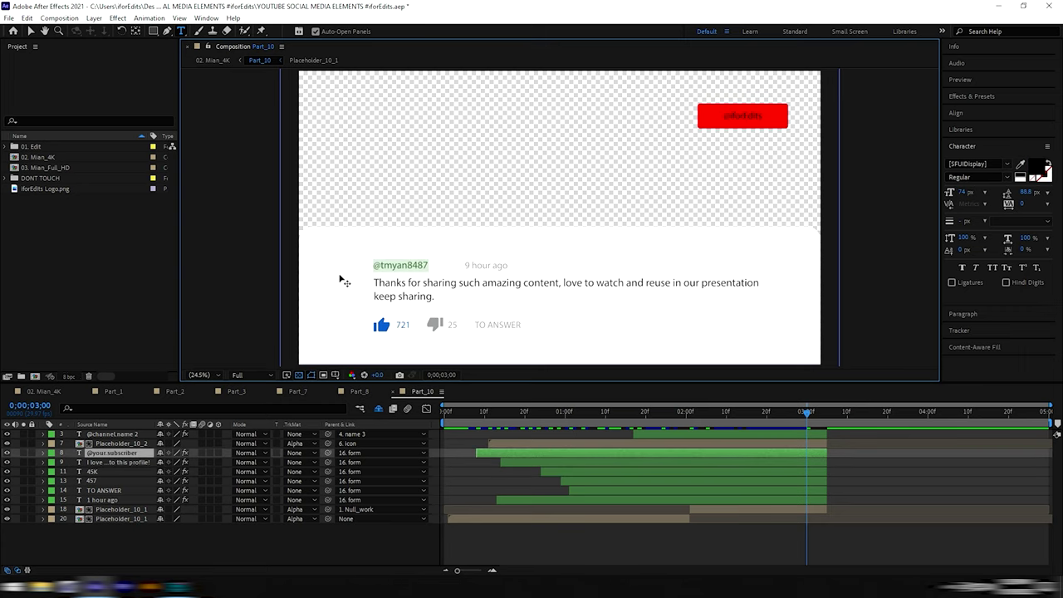
{"action": "double_click", "coordinate": [386, 265]}
{"action": "left_click_drag", "start_coordinate": [381, 264], "coordinate": [422, 265]}
{"action": "key", "text": "Left"}
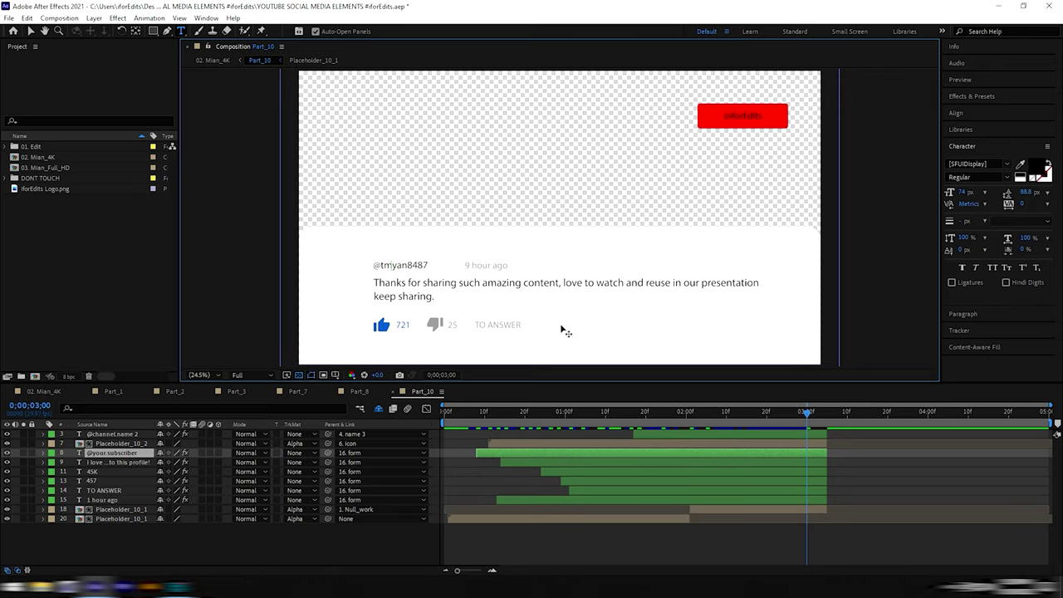
{"action": "type", "text": "change"}
{"action": "type", "text": " your"}
{"action": "key", "text": "ctrl+a"}
{"action": "type", "text": "@tmyah8487"}
Replay Part_10, type test text into the comment body, then undo it to restore the original
{"action": "left_click_drag", "start_coordinate": [464, 414], "coordinate": [650, 444]}
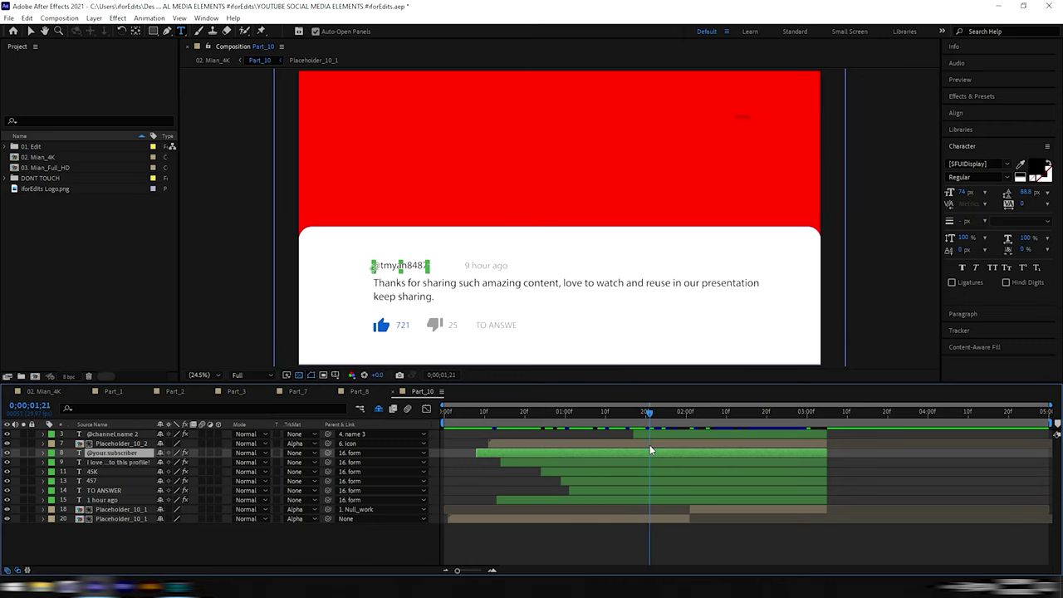
{"action": "left_click", "coordinate": [119, 462]}
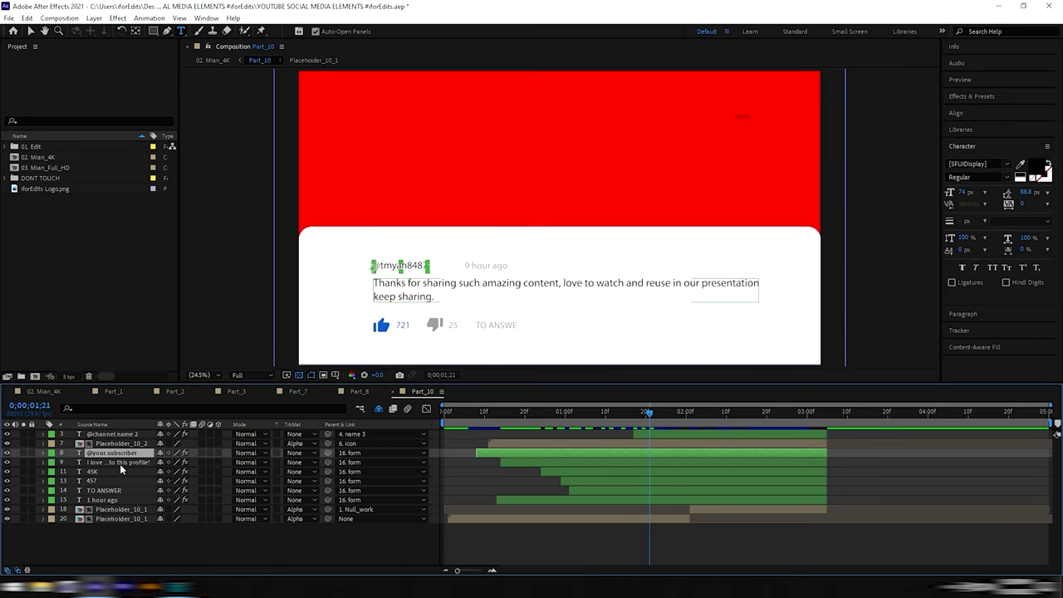
{"action": "triple_click", "coordinate": [404, 283]}
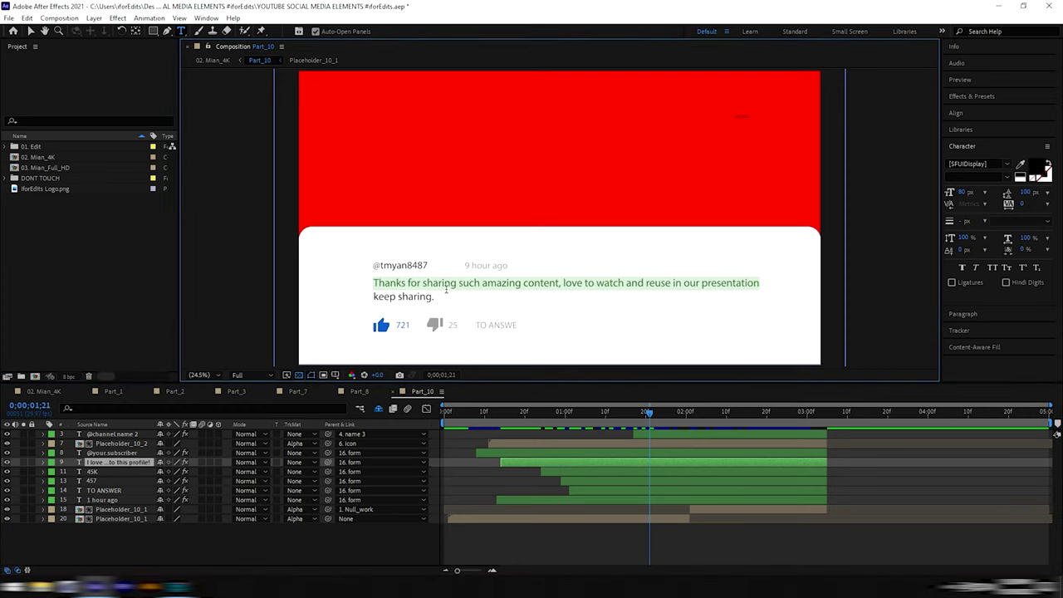
{"action": "left_click", "coordinate": [469, 304]}
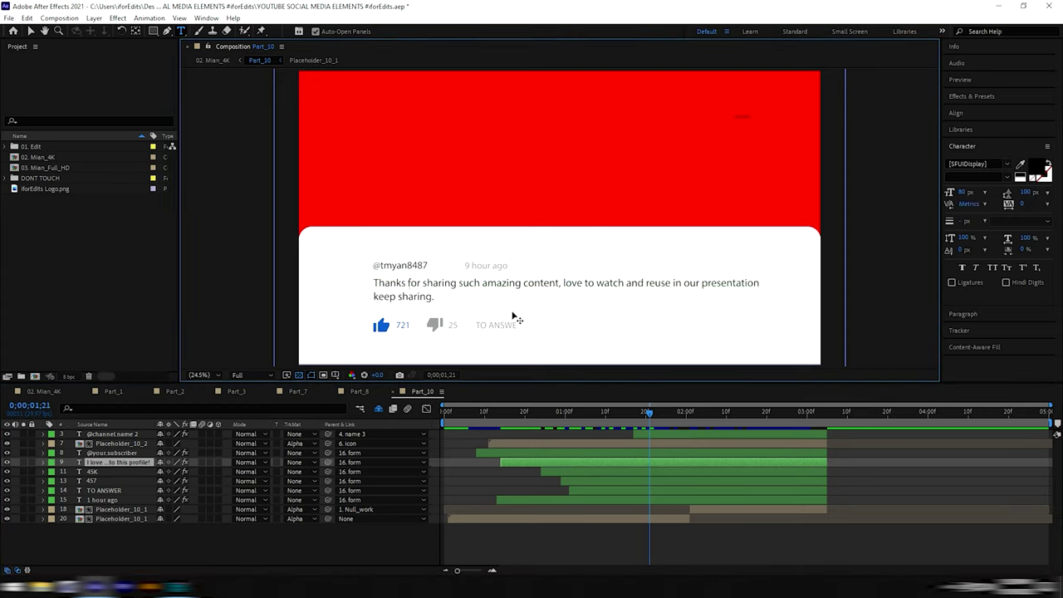
{"action": "type", "text": "fgsfgsfg"}
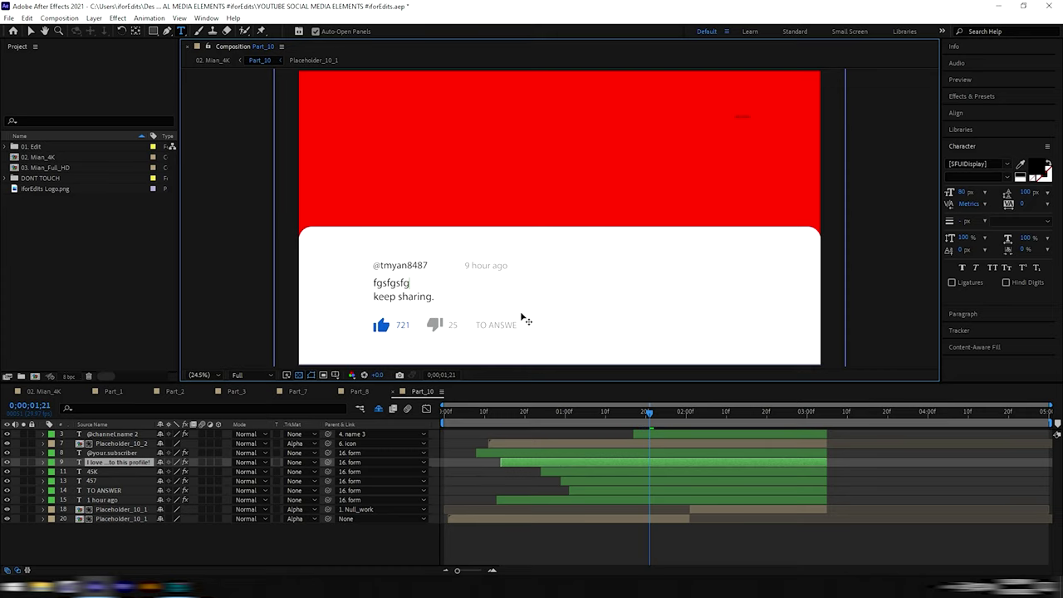
{"action": "key", "text": "ctrl+z"}
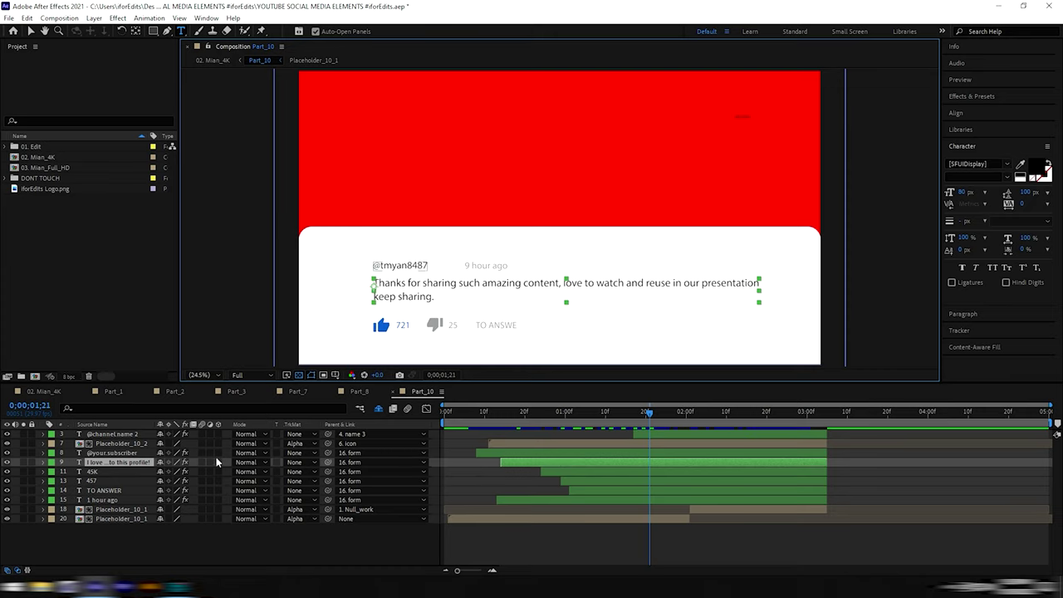
Select the dislike, TO ANSWER, time, like-count and name layers, ending on the Placeholder_10_2 avatar layer
{"action": "left_click", "coordinate": [102, 482]}
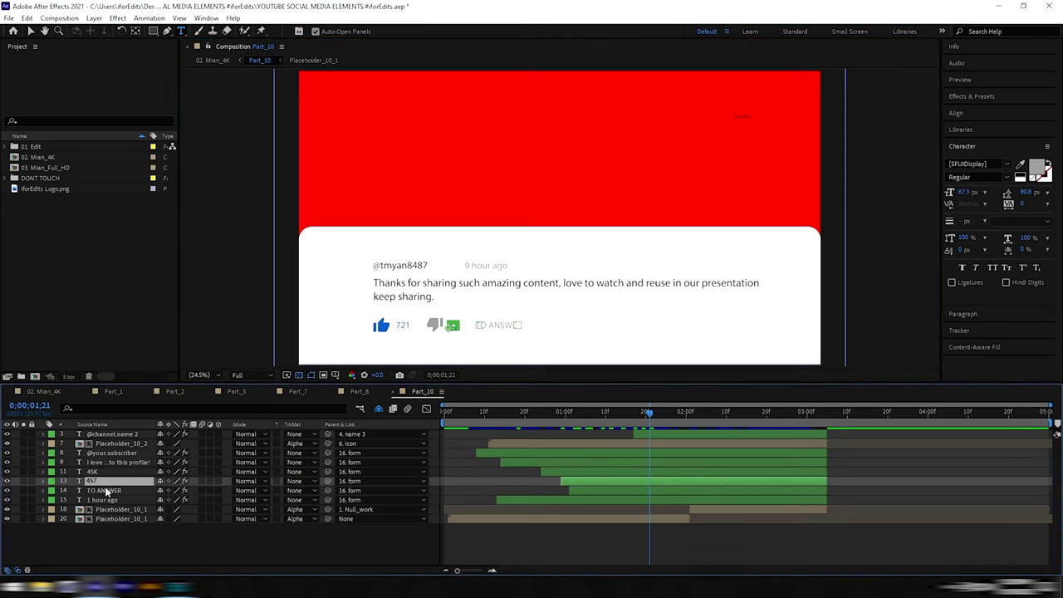
{"action": "left_click", "coordinate": [106, 491]}
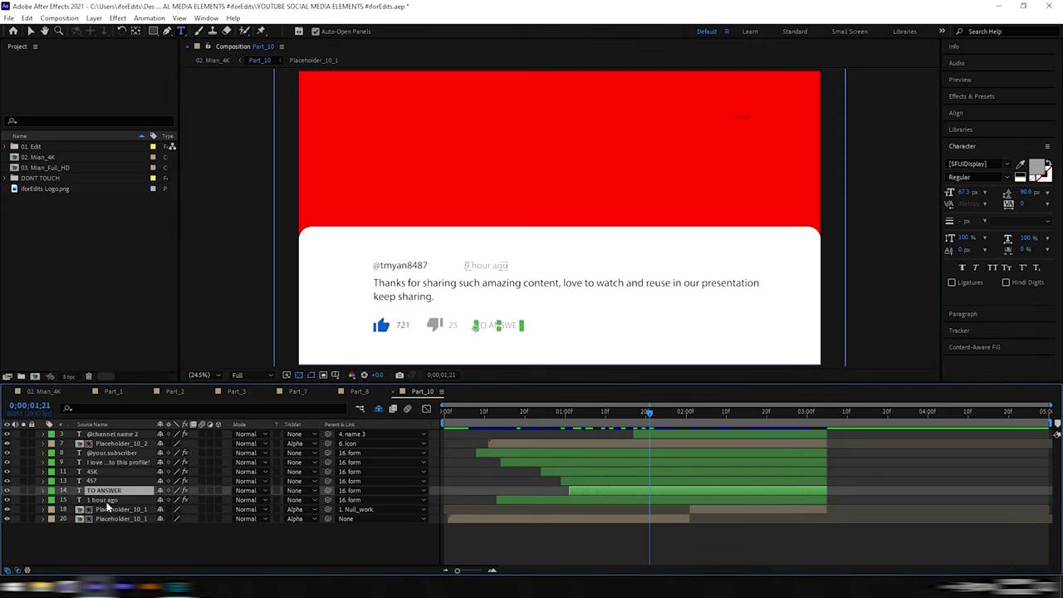
{"action": "left_click", "coordinate": [103, 500]}
{"action": "left_click", "coordinate": [103, 472]}
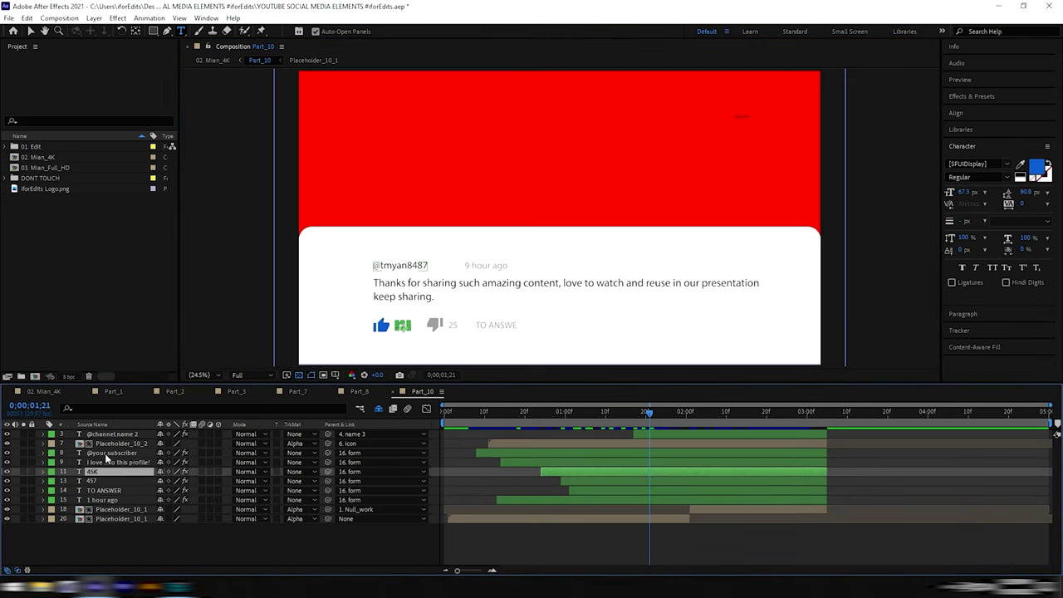
{"action": "left_click", "coordinate": [106, 454]}
{"action": "left_click", "coordinate": [108, 445]}
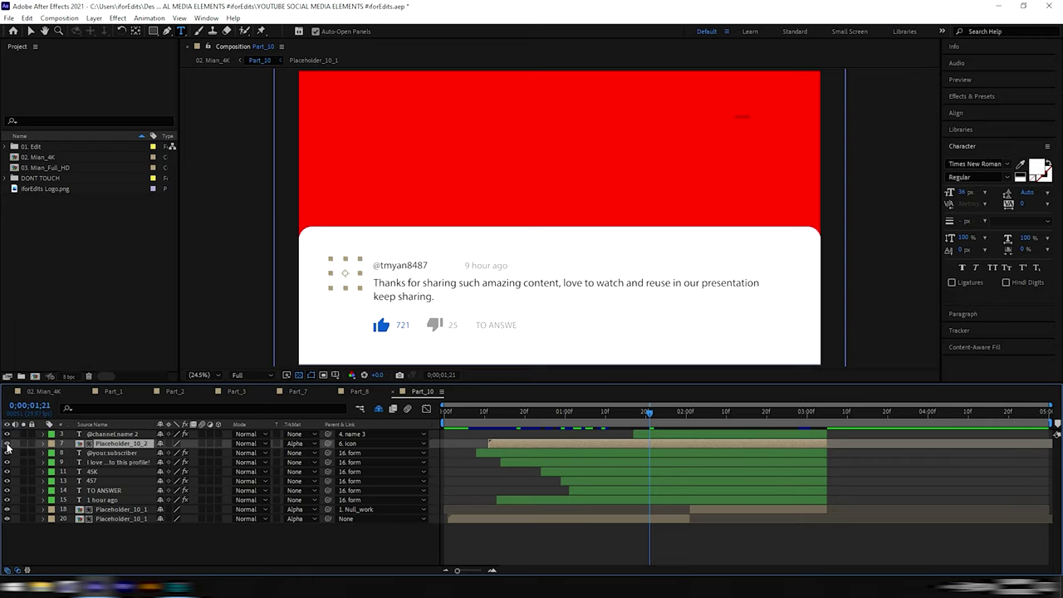
{"action": "double_click", "coordinate": [115, 444]}
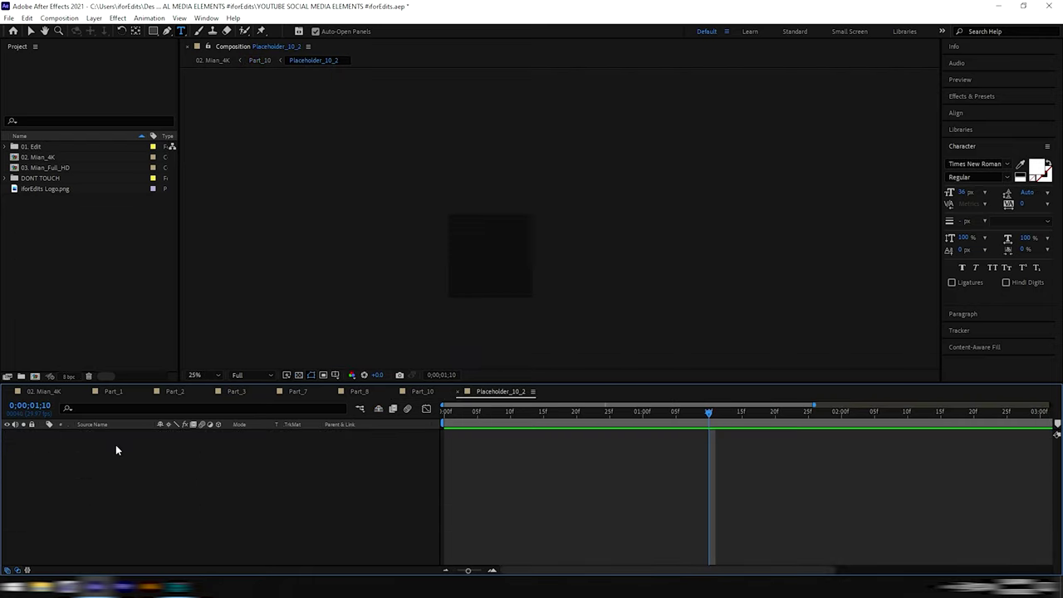
{"action": "left_click_drag", "start_coordinate": [484, 412], "coordinate": [722, 430]}
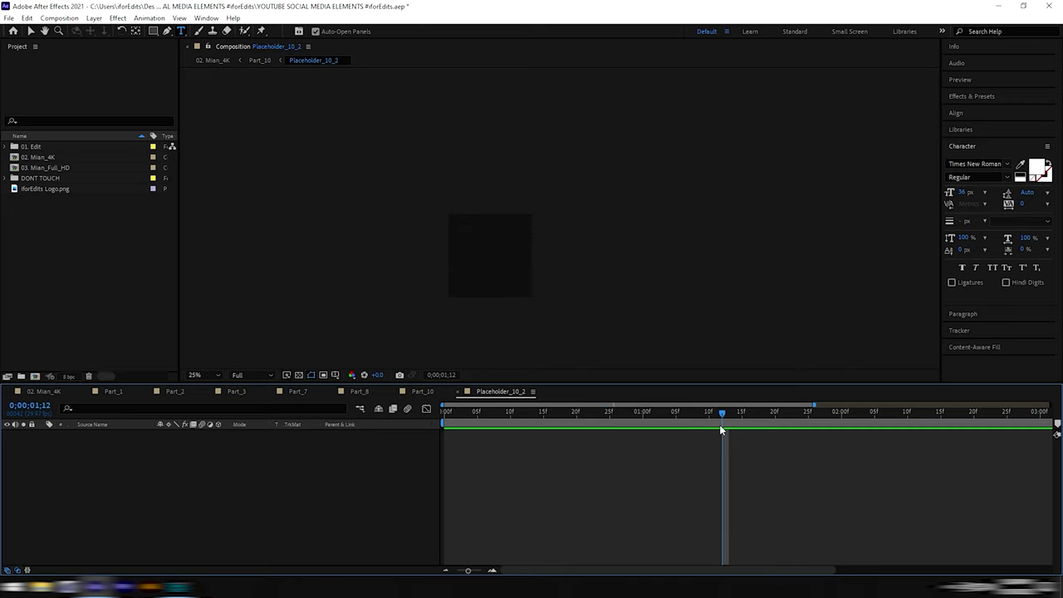
{"action": "double_click", "coordinate": [101, 266]}
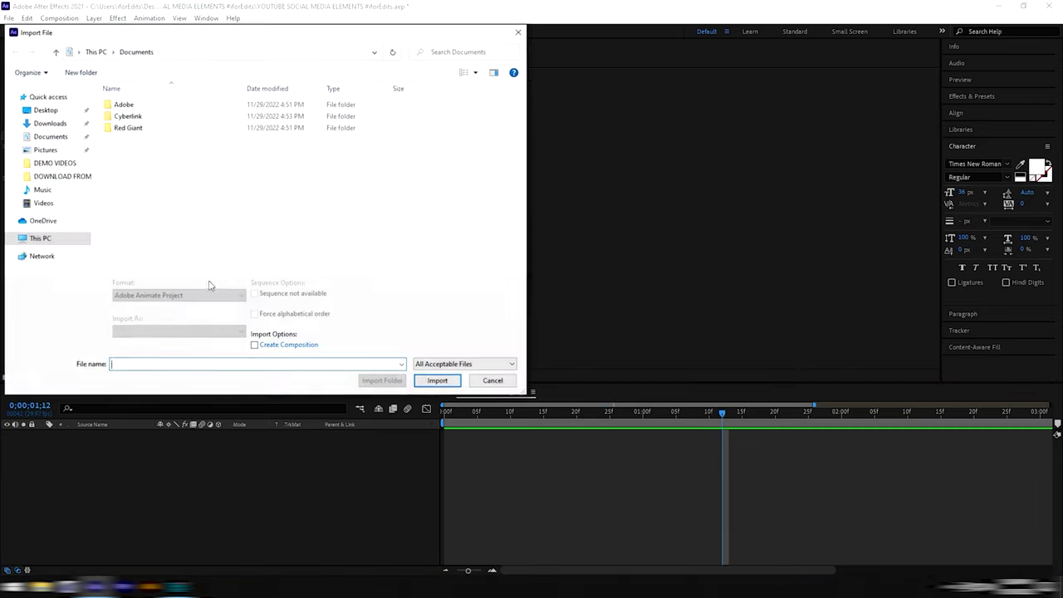
{"action": "left_click", "coordinate": [46, 150]}
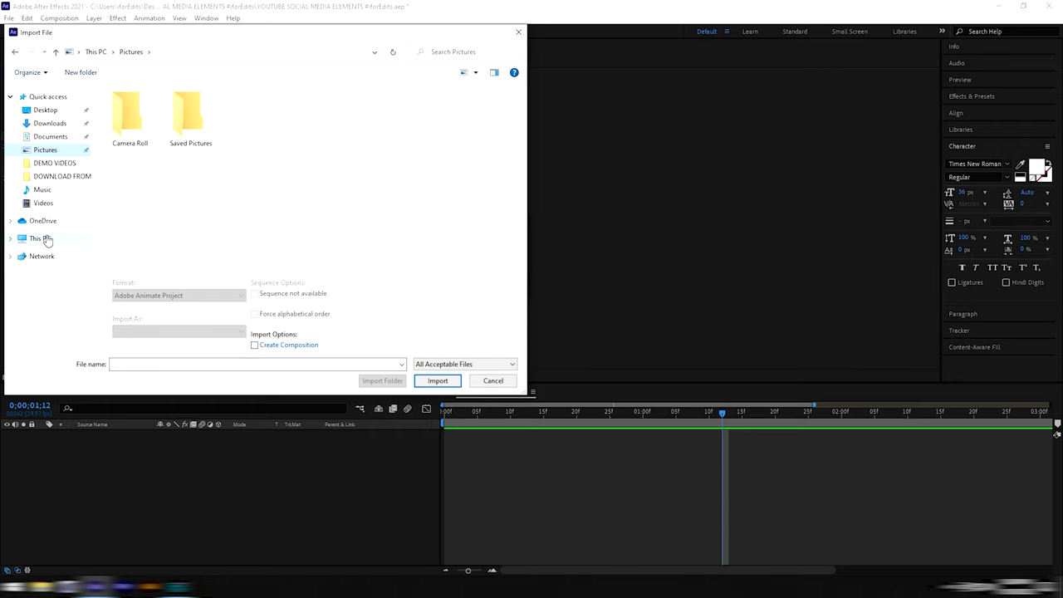
{"action": "left_click", "coordinate": [493, 380]}
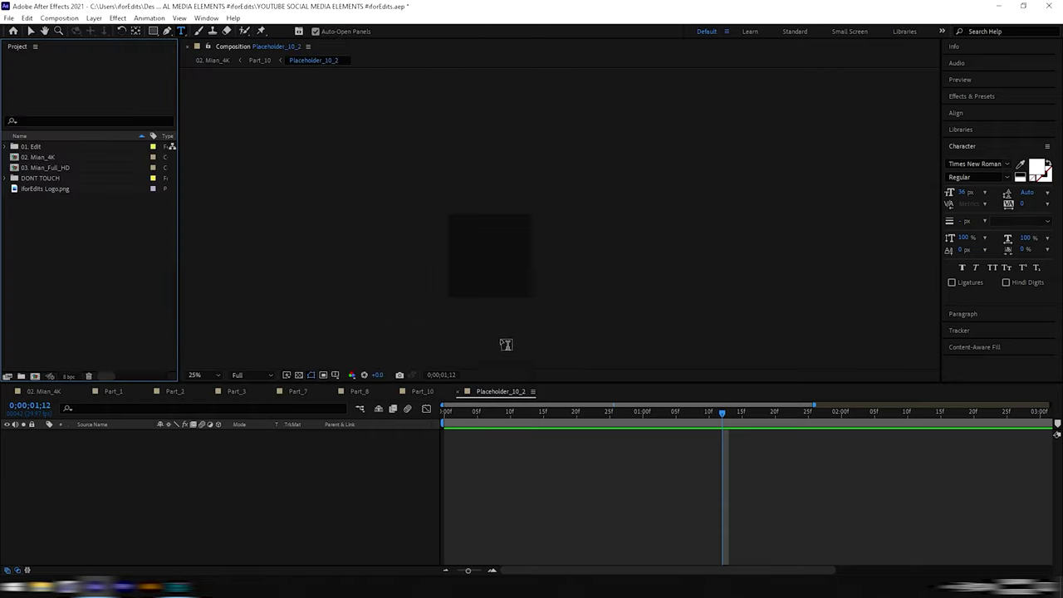
Launch Google Chrome and search the web for 'chrme png'
{"action": "key", "text": "super"}
{"action": "type", "text": "ch"}
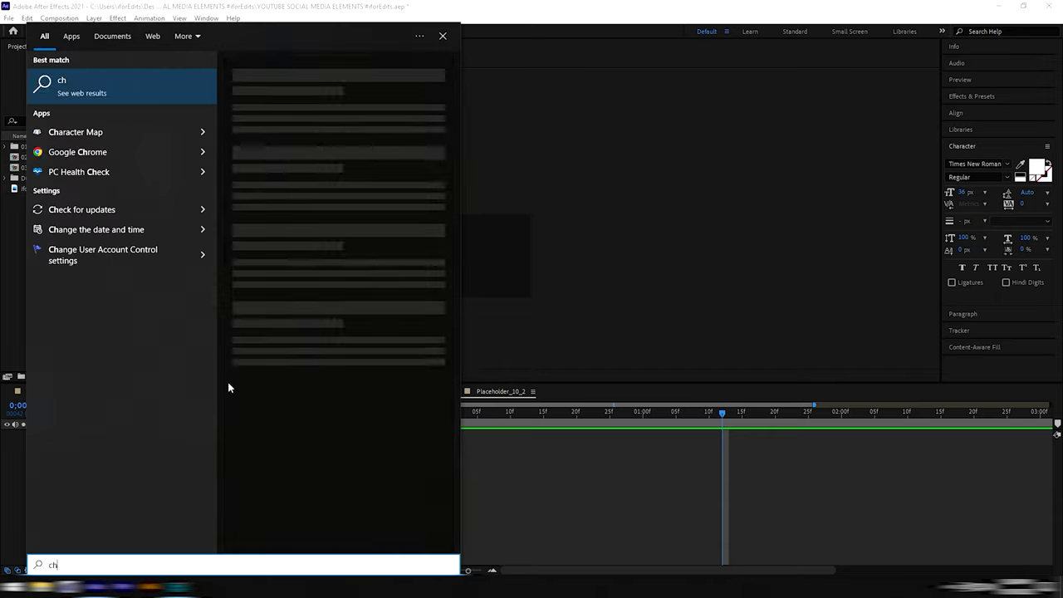
{"action": "key", "text": "Escape"}
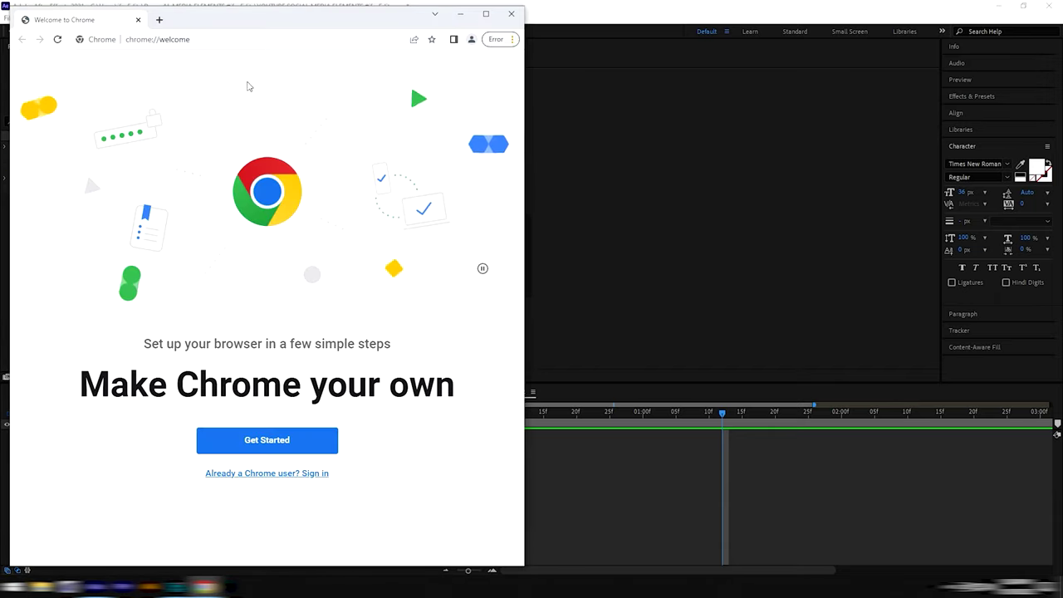
{"action": "left_click", "coordinate": [193, 39]}
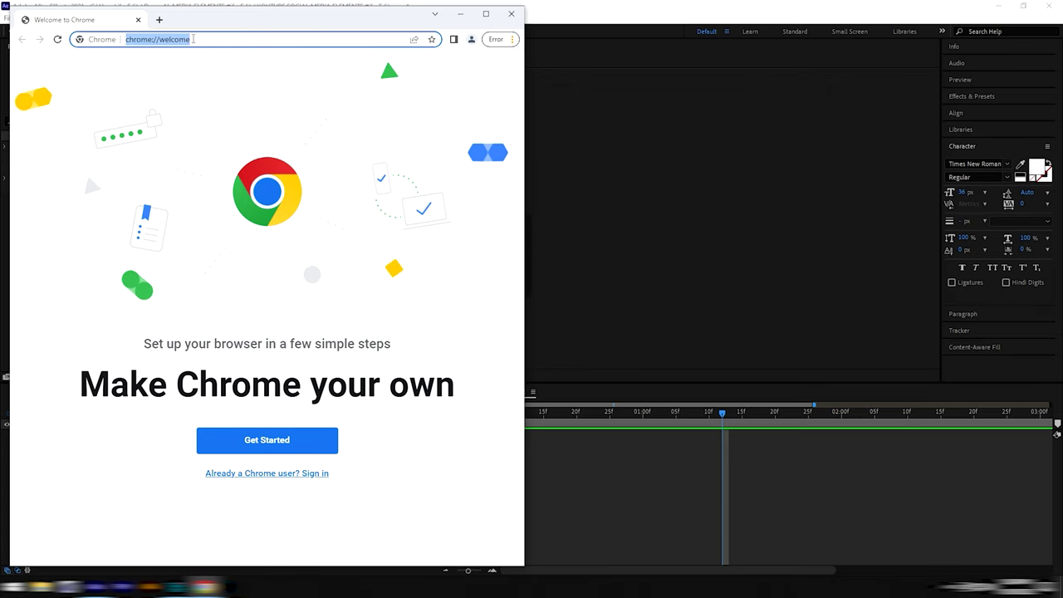
{"action": "type", "text": "chrme png"}
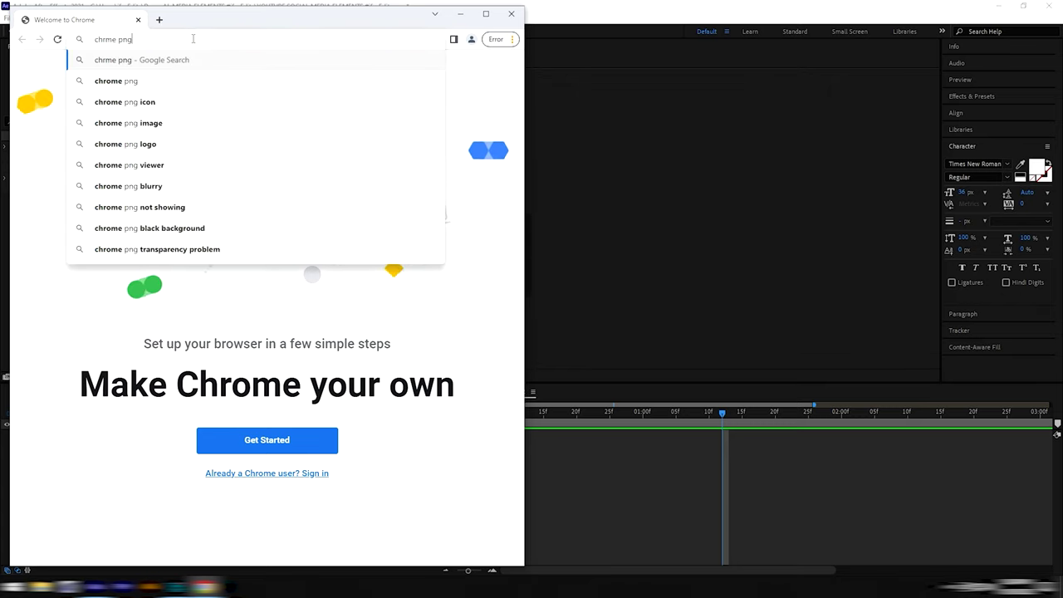
{"action": "key", "text": "Return"}
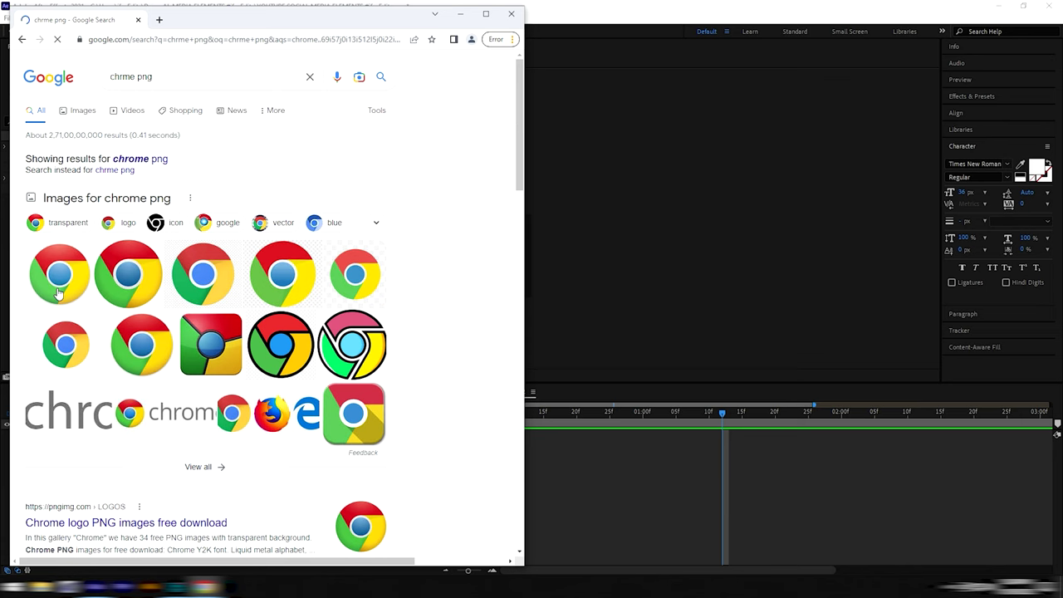
Save the first Chrome logo image to the Desktop as Google_Chrome_icon_(2011), then close Chrome
{"action": "left_click", "coordinate": [58, 293]}
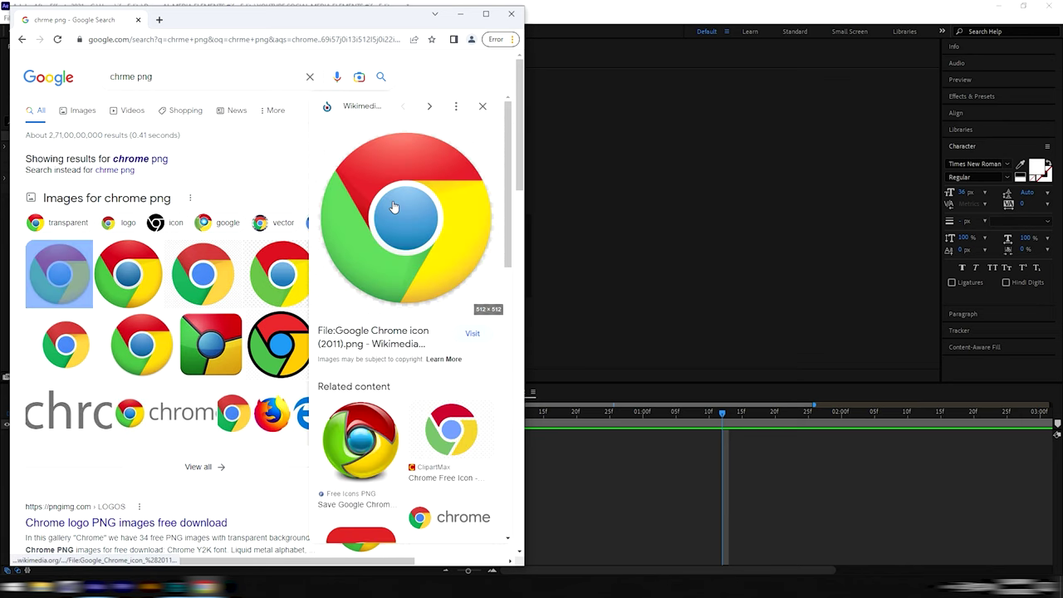
{"action": "right_click", "coordinate": [392, 200]}
{"action": "left_click", "coordinate": [436, 319]}
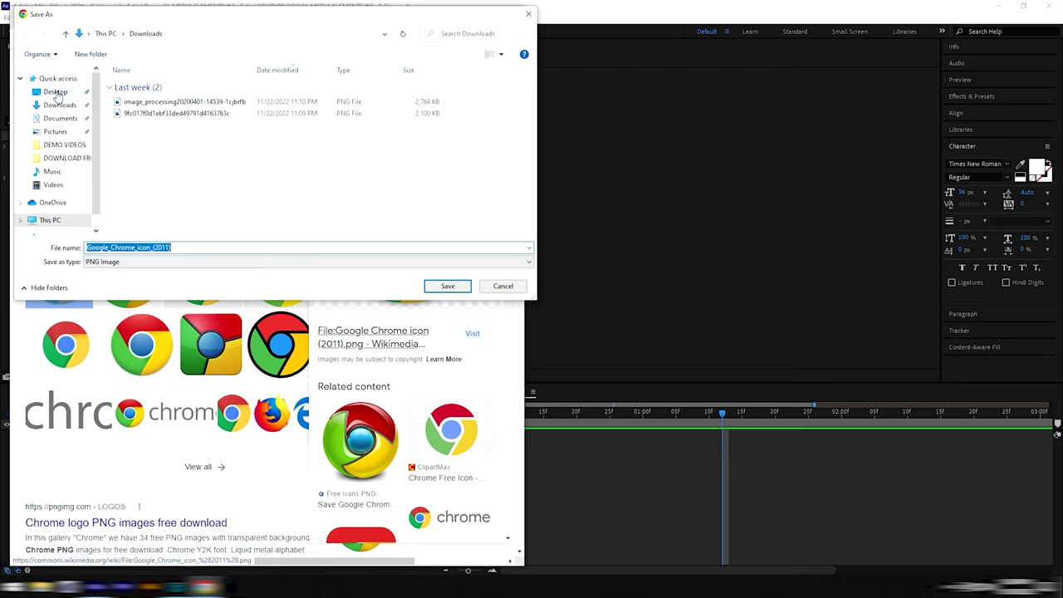
{"action": "left_click", "coordinate": [58, 93]}
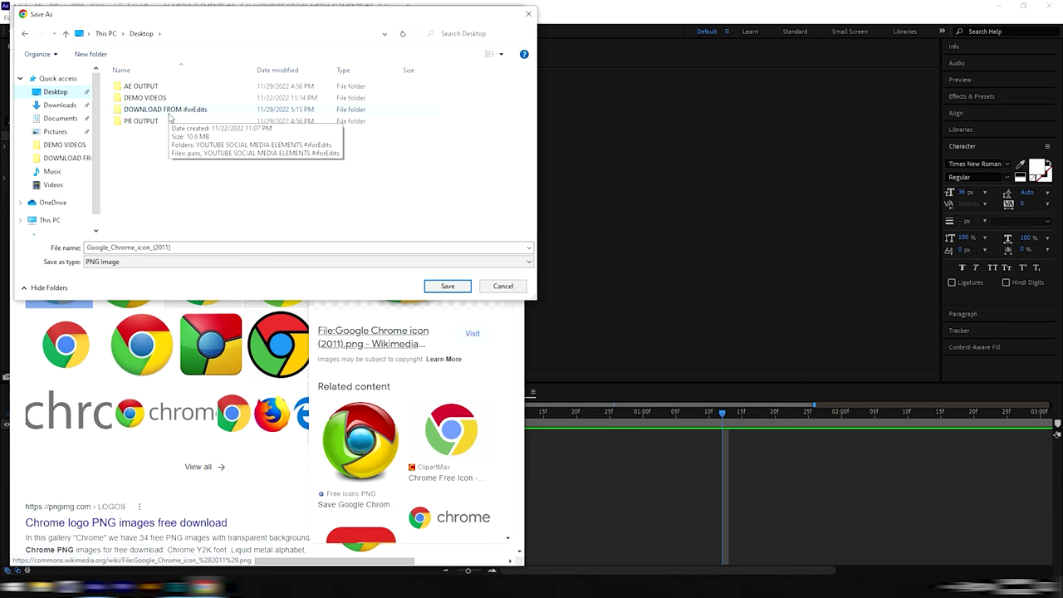
{"action": "left_click", "coordinate": [444, 286]}
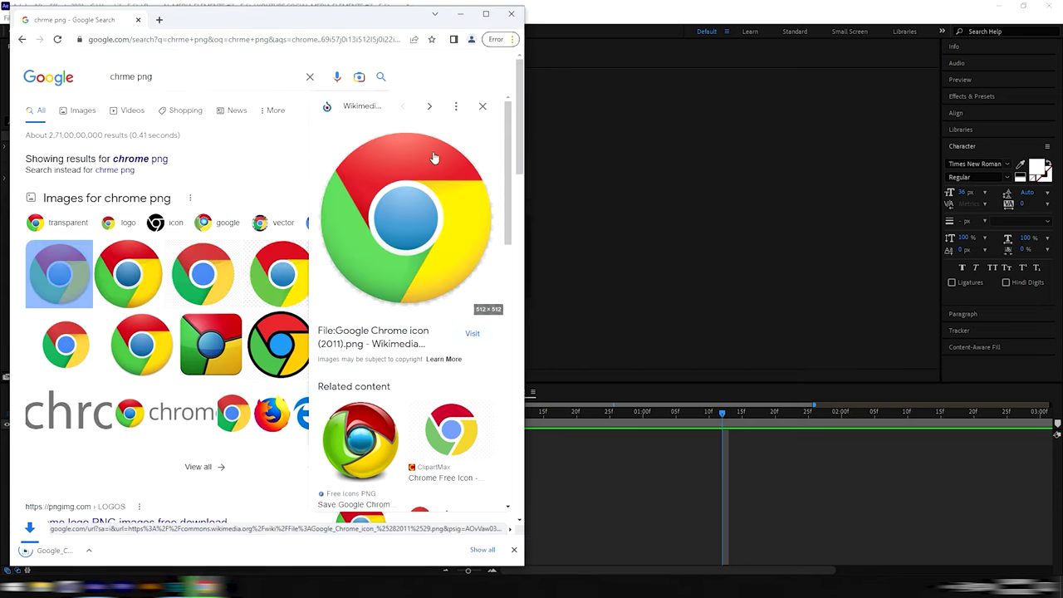
{"action": "left_click", "coordinate": [512, 13]}
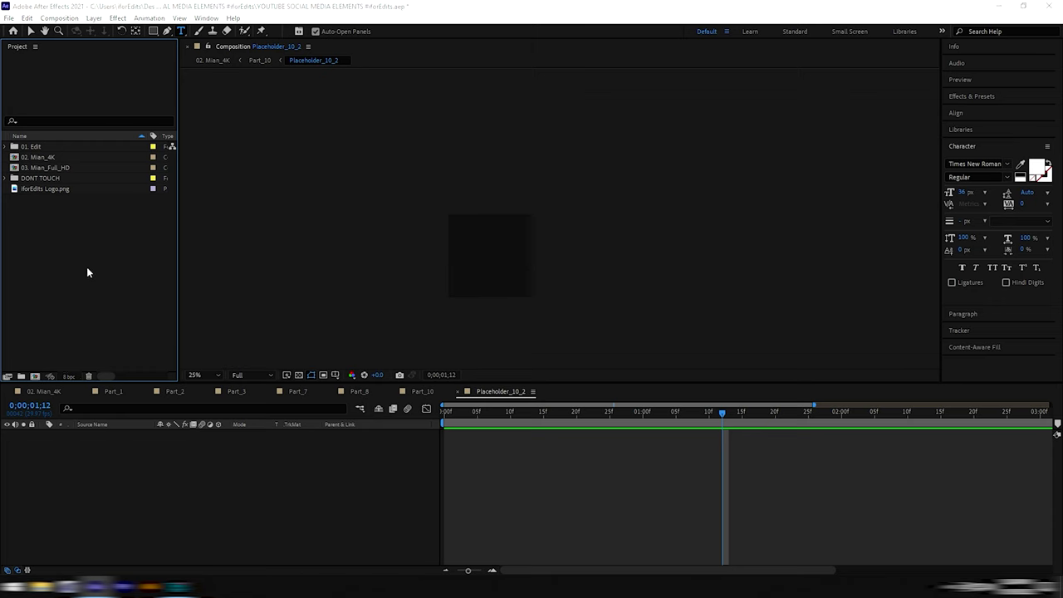
Import Google_Chrome_icon_(2011).png from the Desktop into the Placeholder_10_2 timeline, then view Part_10
{"action": "double_click", "coordinate": [86, 268]}
{"action": "left_click", "coordinate": [47, 111]}
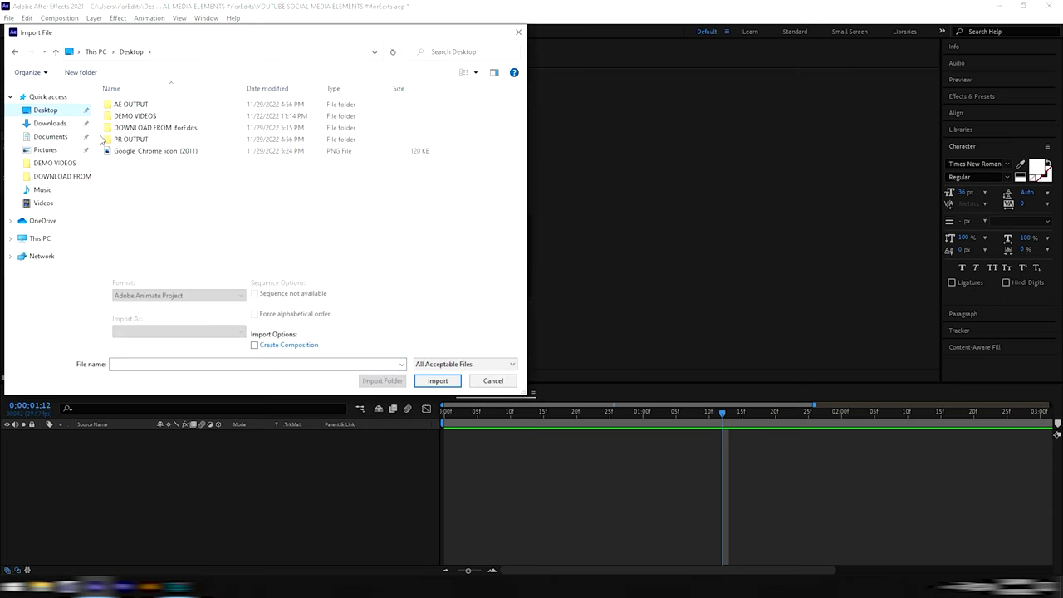
{"action": "double_click", "coordinate": [200, 152]}
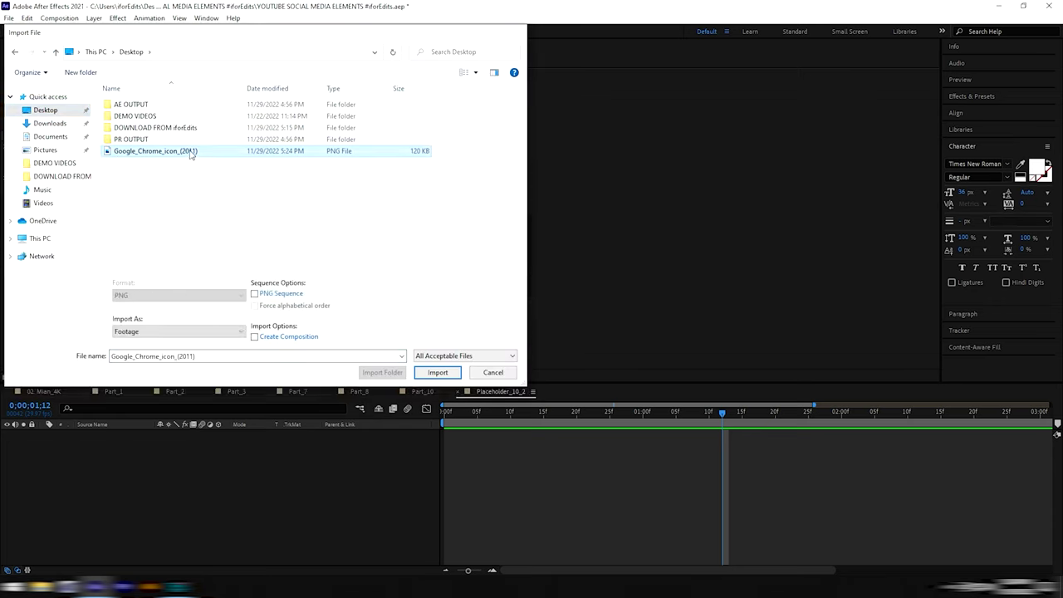
{"action": "key", "text": "v"}
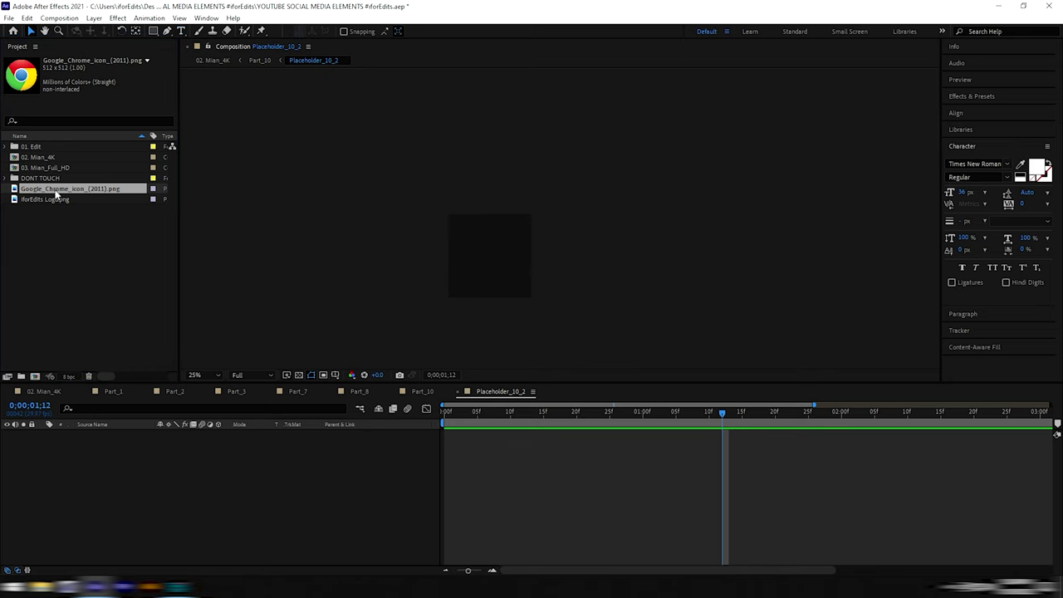
{"action": "left_click_drag", "start_coordinate": [56, 192], "coordinate": [97, 463]}
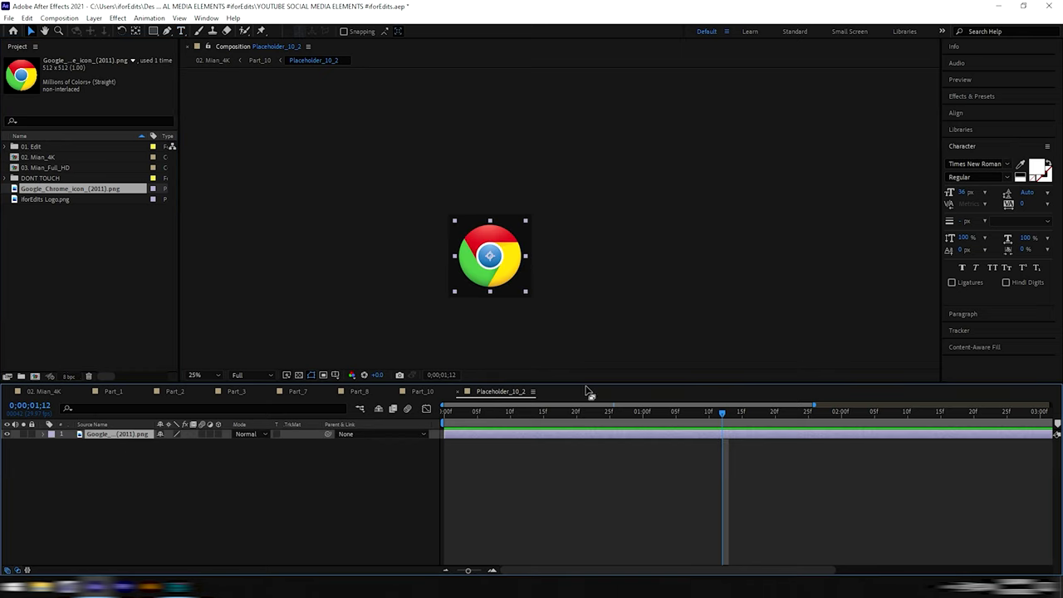
{"action": "left_click", "coordinate": [436, 395]}
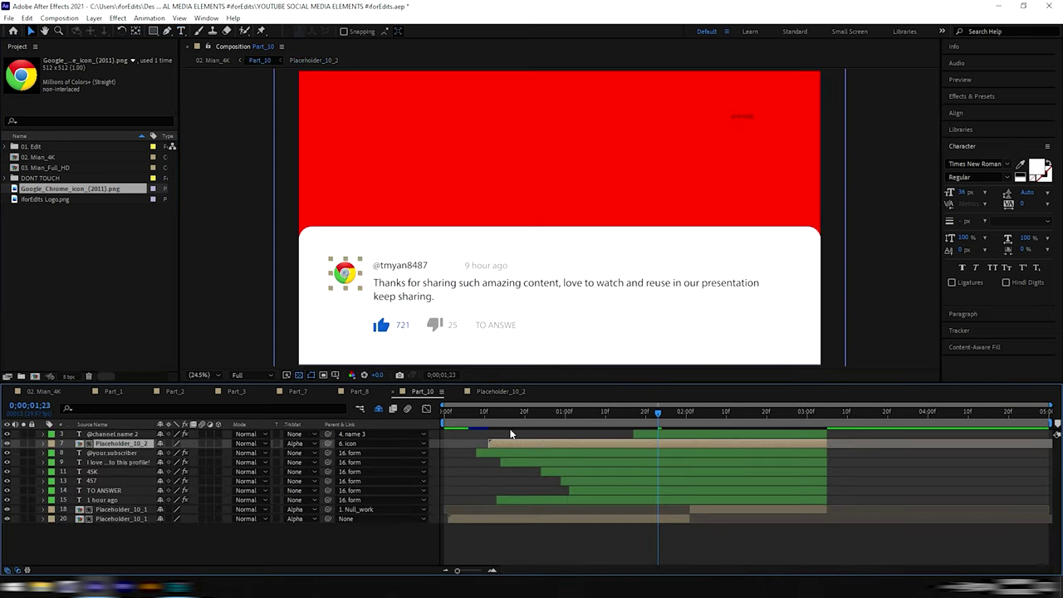
Play Part_10's comment card from the start, then open Part_11 from 02. Mian_4K
{"action": "key", "text": "Home"}
{"action": "key", "text": "space"}
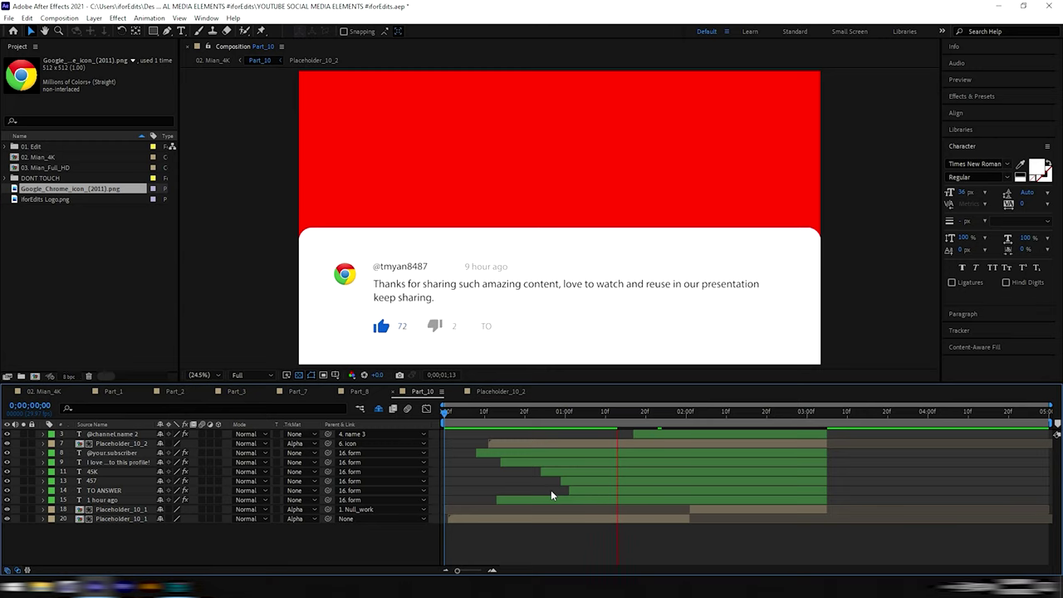
{"action": "key", "text": "space"}
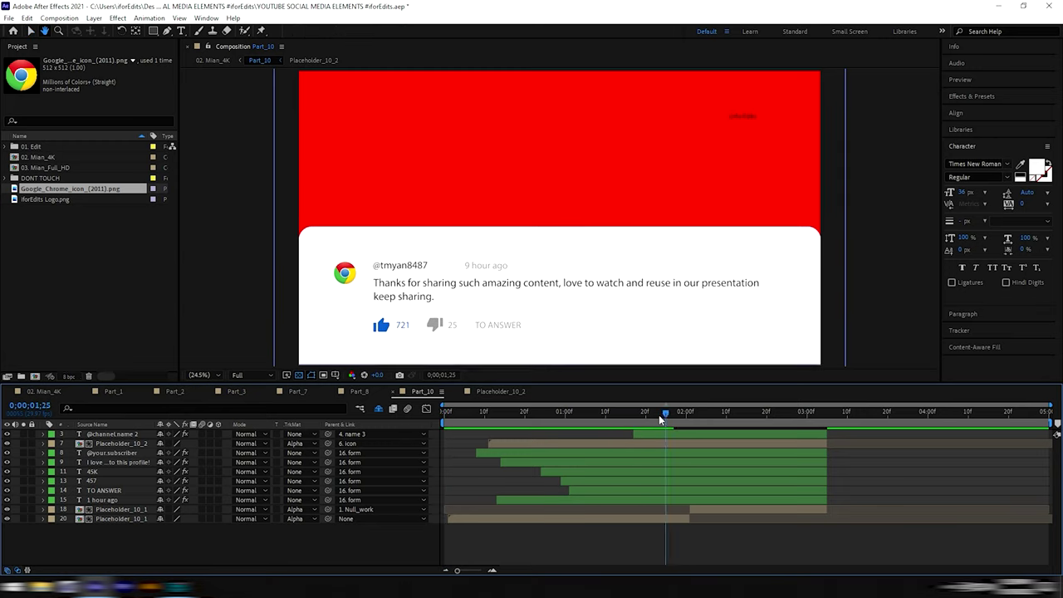
{"action": "mouse_move", "coordinate": [658, 414]}
{"action": "left_mouse_down"}
{"action": "mouse_move", "coordinate": [805, 444]}
{"action": "mouse_move", "coordinate": [797, 448]}
{"action": "left_mouse_up"}
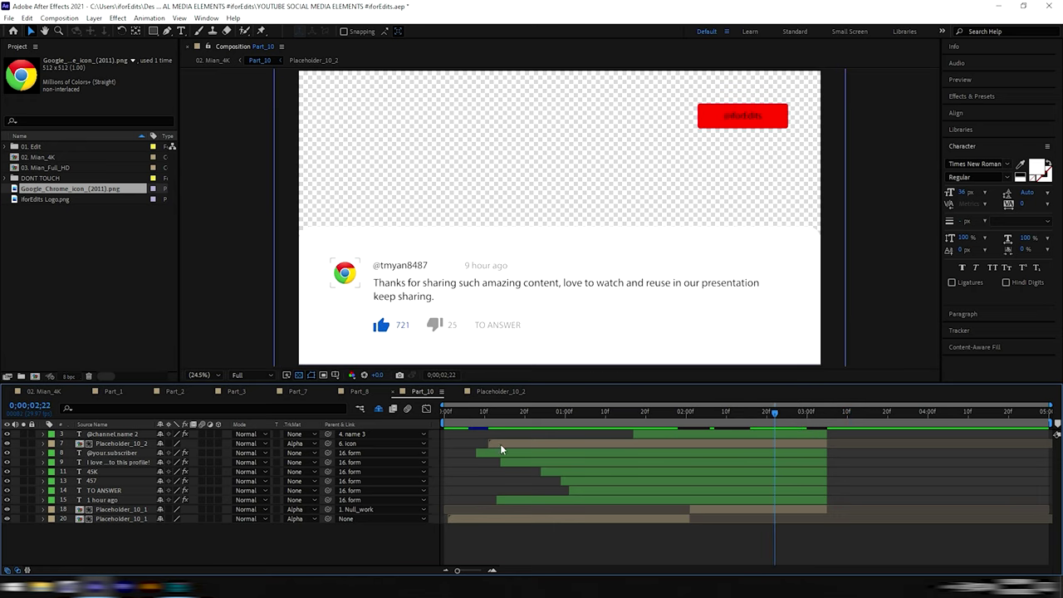
{"action": "left_click", "coordinate": [43, 391]}
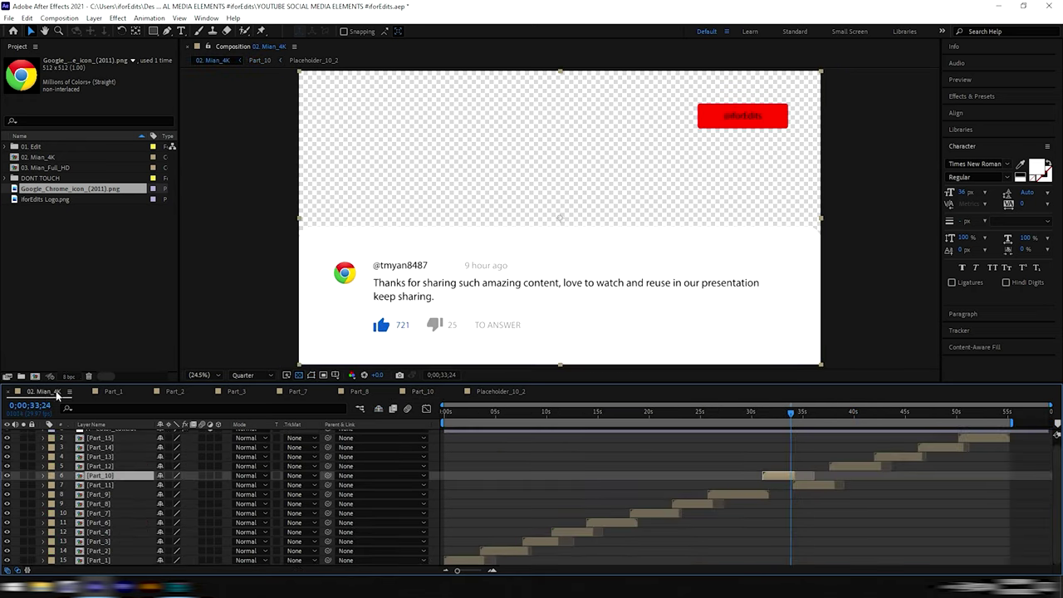
{"action": "left_click_drag", "start_coordinate": [795, 423], "coordinate": [827, 428]}
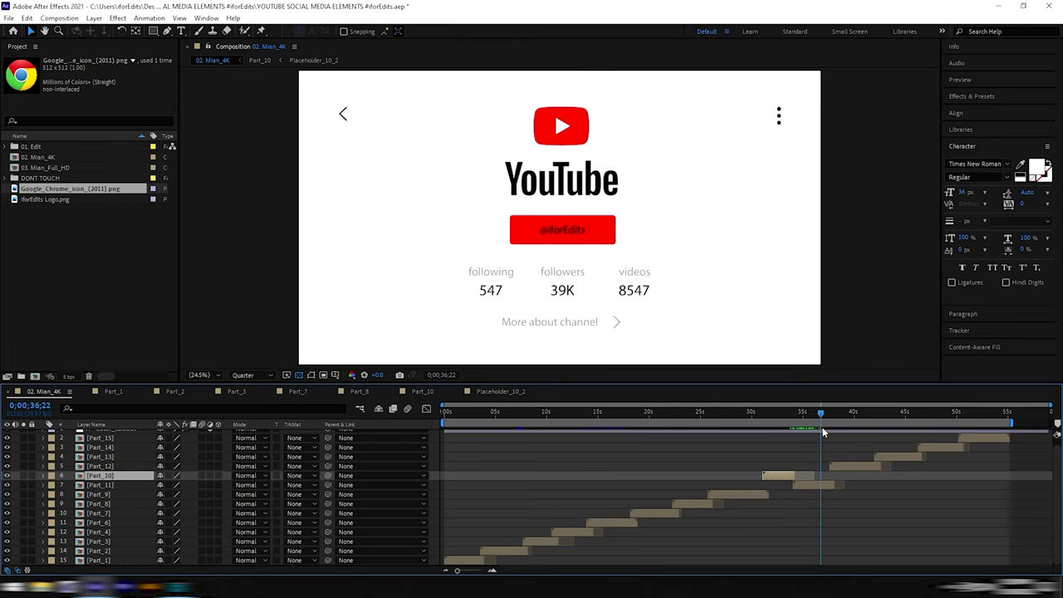
{"action": "double_click", "coordinate": [819, 485]}
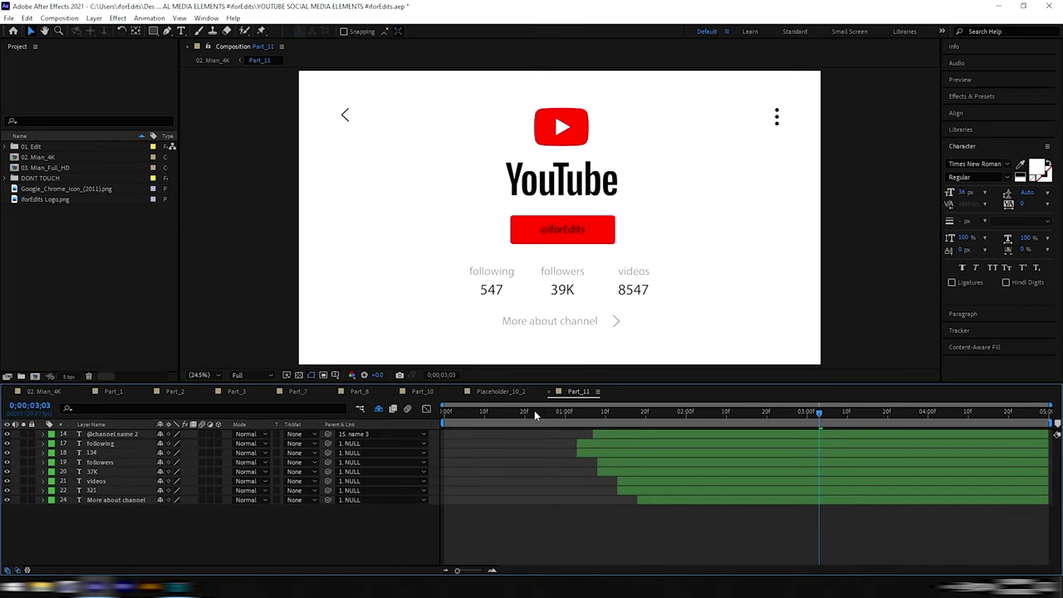
Replay the channel card intro and inspect the following and followers count layers
{"action": "left_click_drag", "start_coordinate": [534, 410], "coordinate": [750, 449]}
{"action": "left_click", "coordinate": [111, 437]}
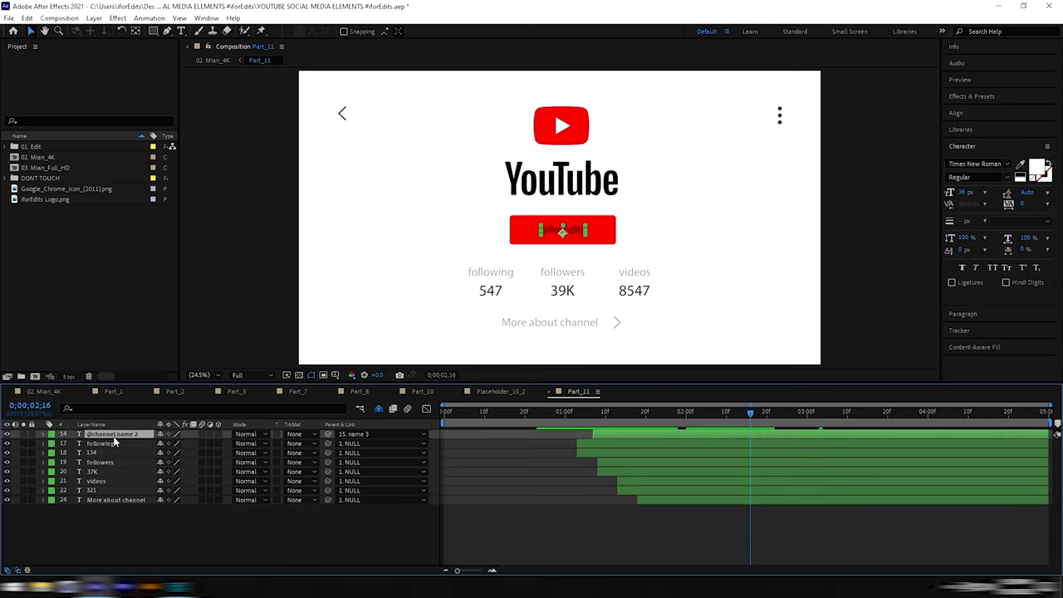
{"action": "left_click", "coordinate": [116, 454]}
{"action": "left_click", "coordinate": [116, 470]}
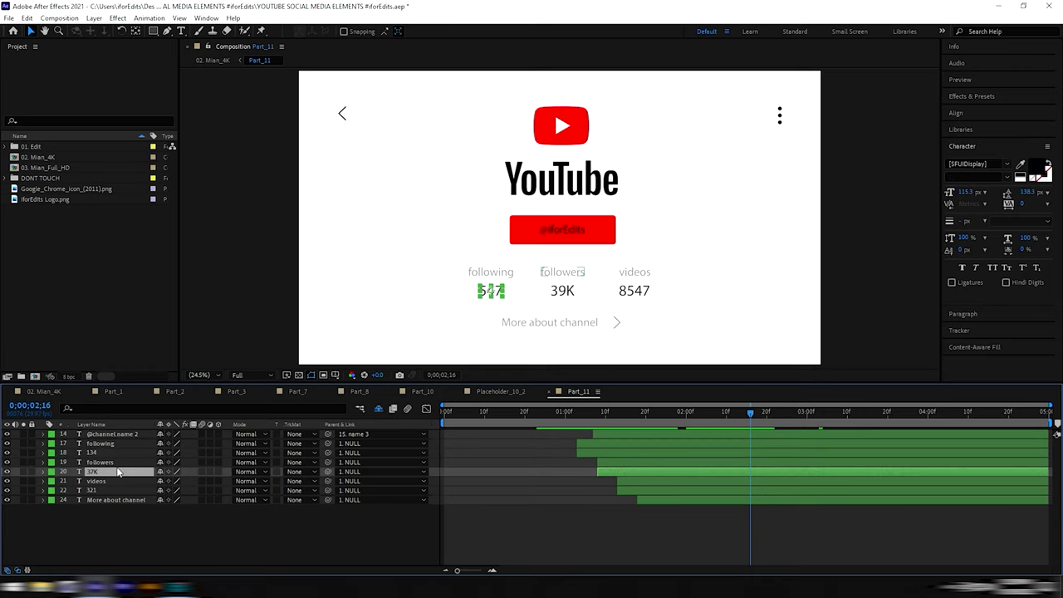
{"action": "left_click", "coordinate": [114, 484]}
{"action": "left_click", "coordinate": [111, 472]}
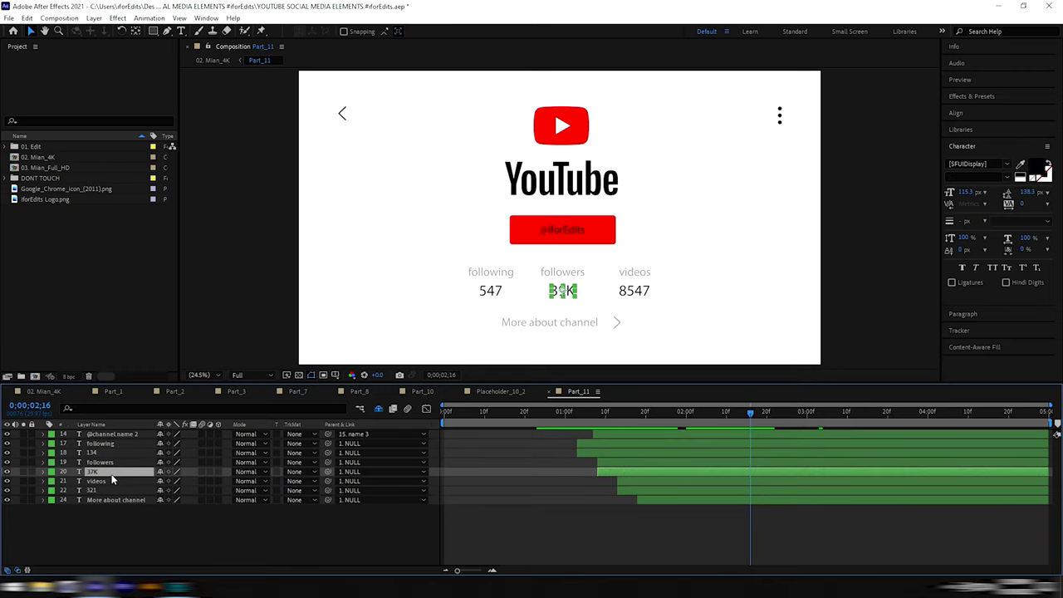
{"action": "double_click", "coordinate": [109, 433]}
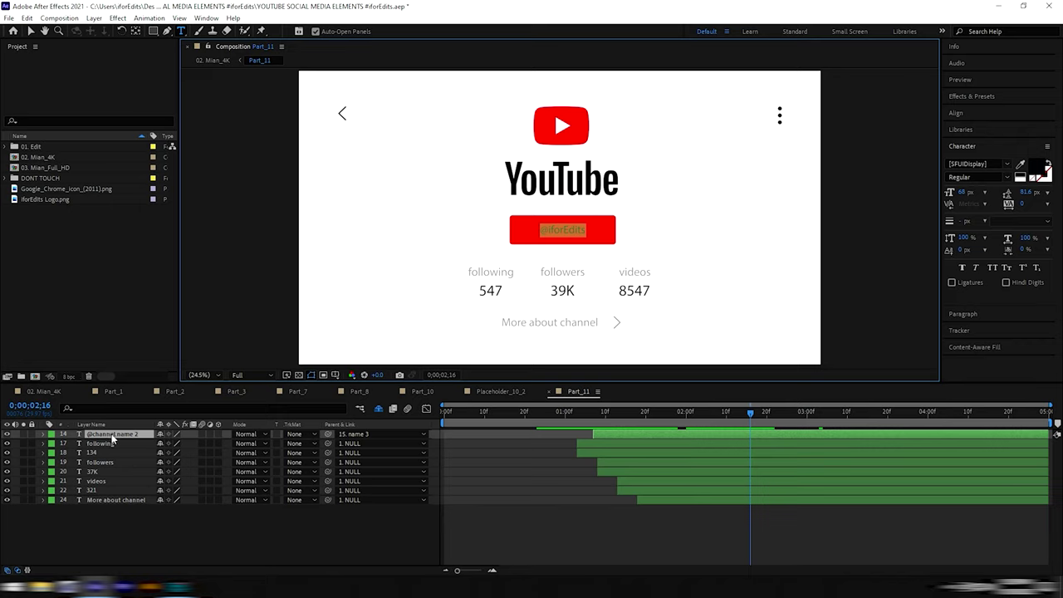
{"action": "key", "text": "ctrl+shift+period"}
{"action": "key", "text": "ctrl+shift+period"}
{"action": "key", "text": "ctrl+shift+period"}
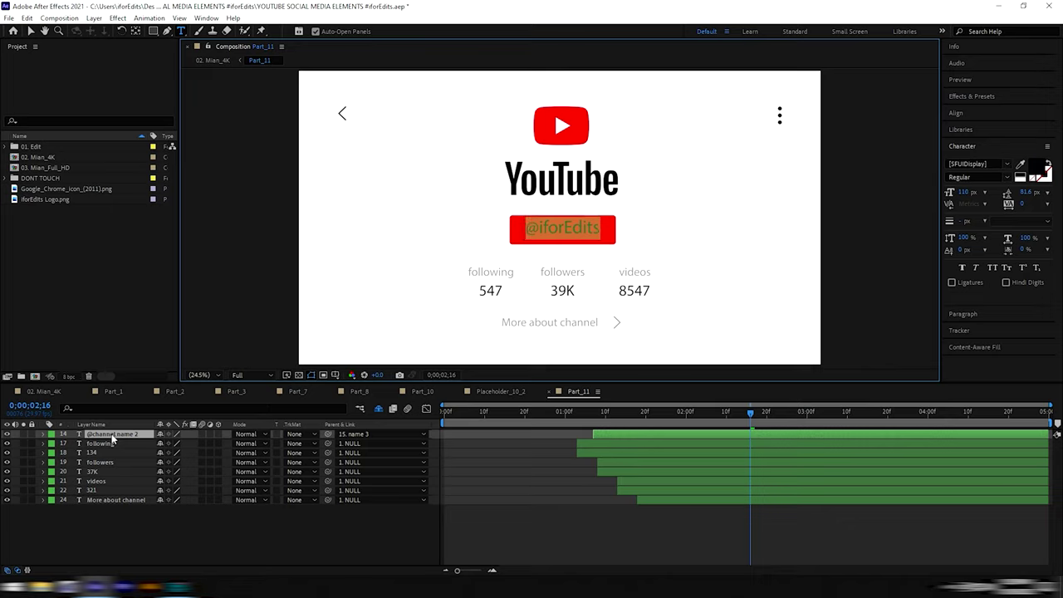
{"action": "left_click", "coordinate": [963, 193]}
{"action": "key", "text": "Return"}
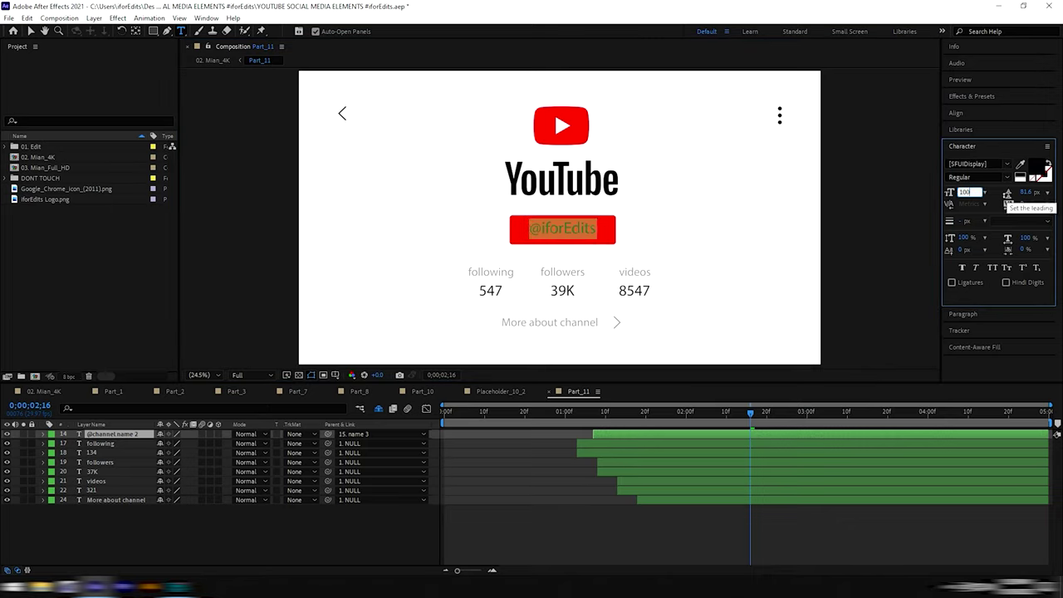
{"action": "left_click", "coordinate": [1037, 172]}
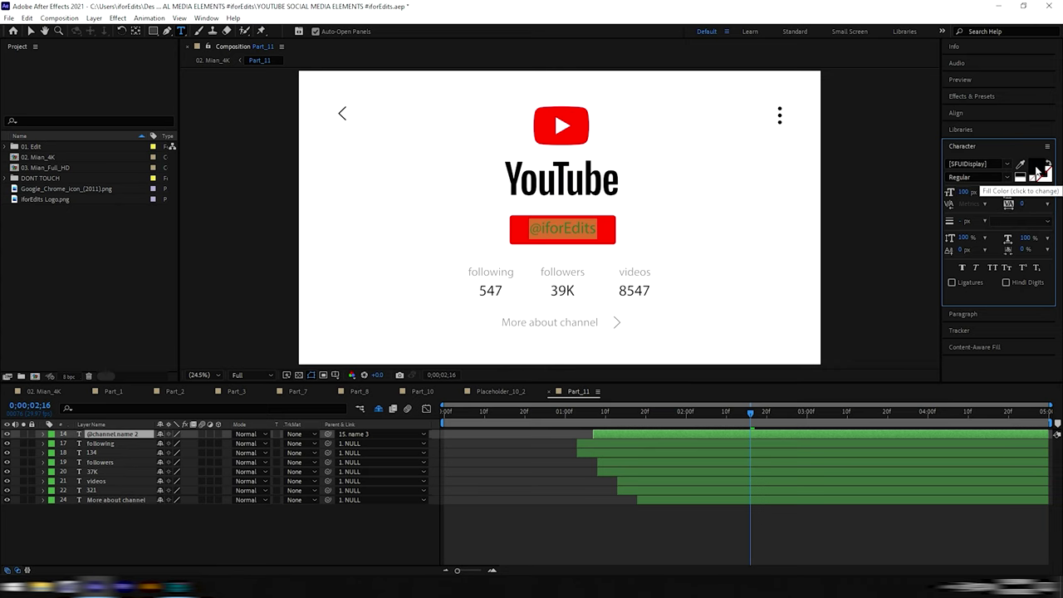
{"action": "type", "text": "ffffff"}
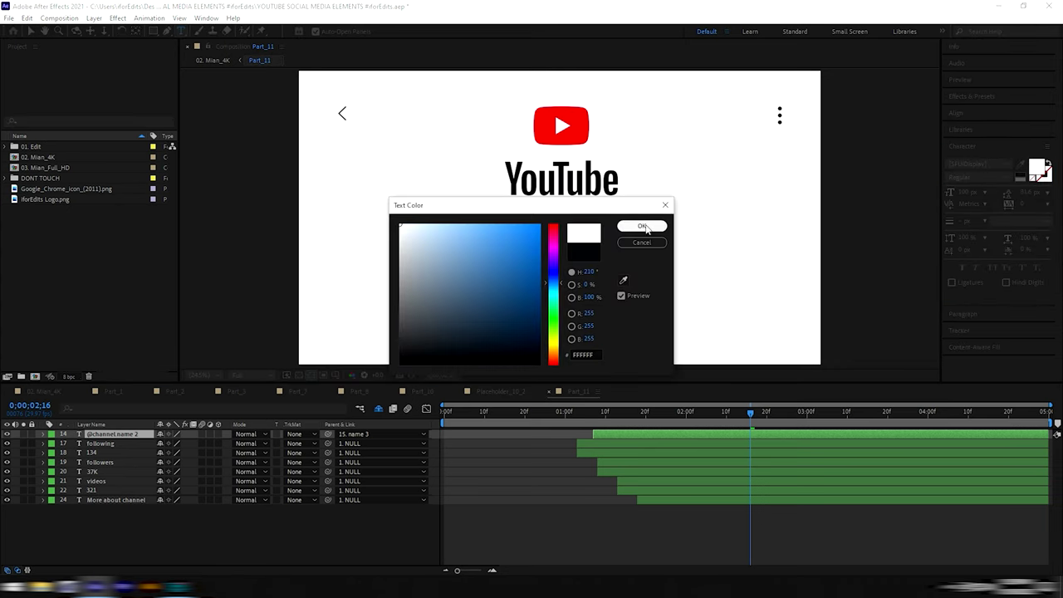
{"action": "left_click", "coordinate": [641, 225]}
{"action": "key", "text": "Escape"}
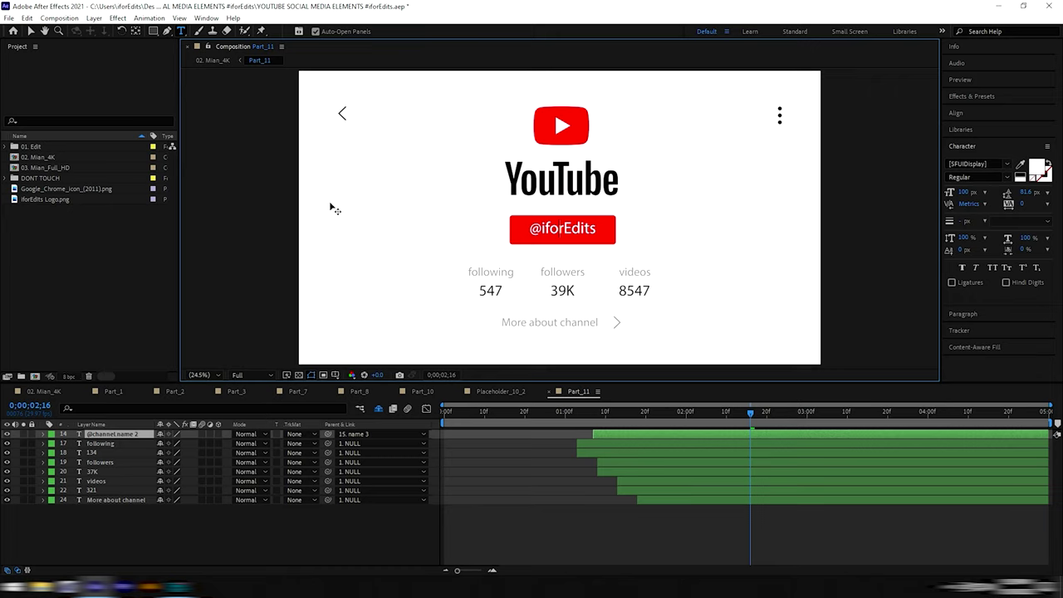
{"action": "left_click", "coordinate": [31, 32]}
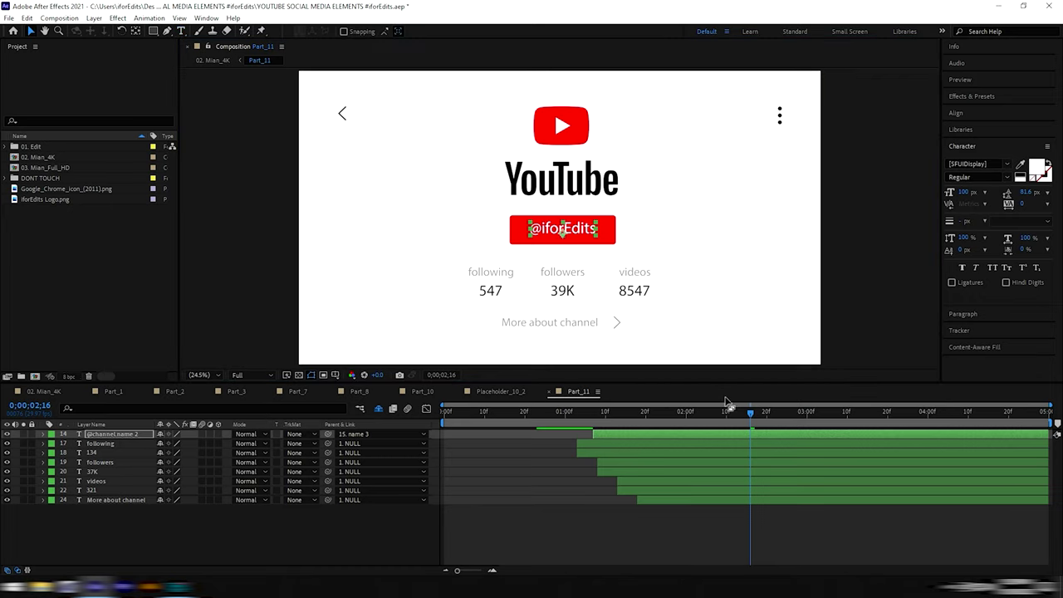
Preview the stats animating in, check the count layers, and return to 02. Mian_4K
{"action": "left_click", "coordinate": [710, 413]}
{"action": "mouse_move", "coordinate": [697, 419]}
{"action": "left_mouse_down"}
{"action": "mouse_move", "coordinate": [637, 444]}
{"action": "mouse_move", "coordinate": [939, 444]}
{"action": "left_mouse_up"}
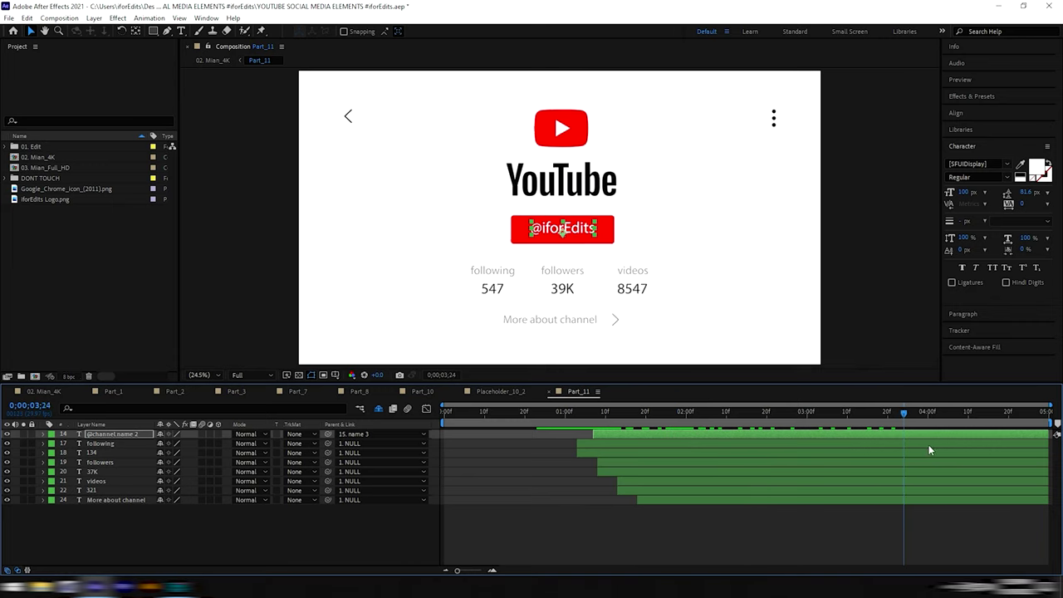
{"action": "left_click", "coordinate": [94, 451]}
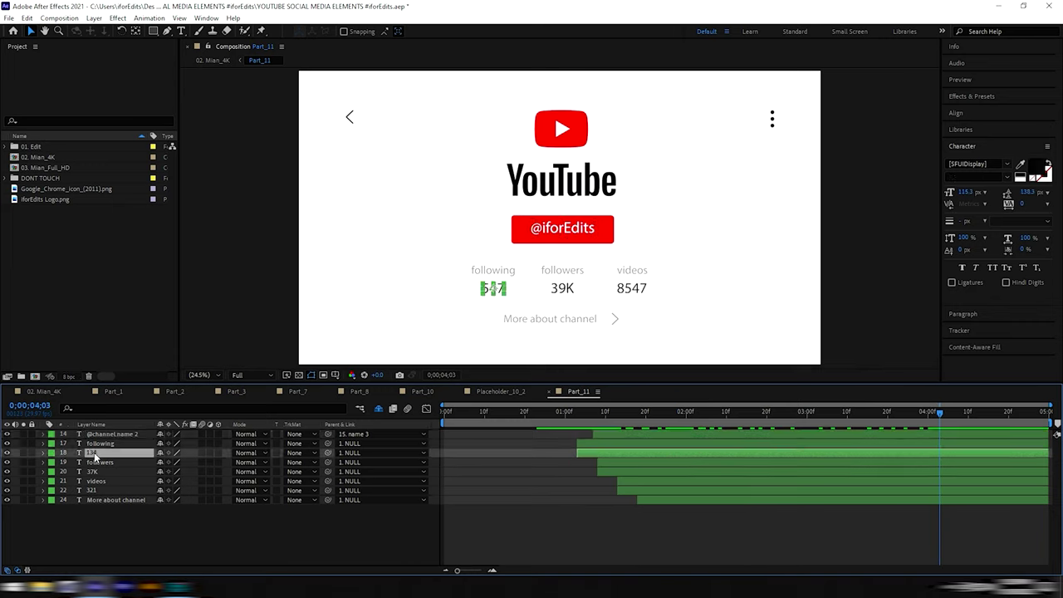
{"action": "left_click", "coordinate": [97, 472]}
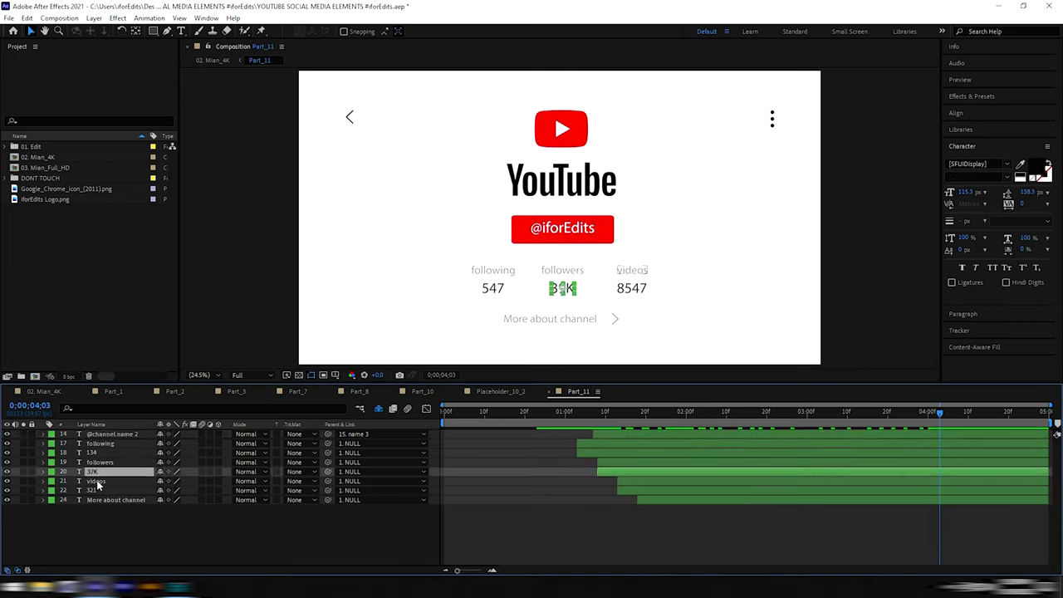
{"action": "left_click", "coordinate": [97, 482]}
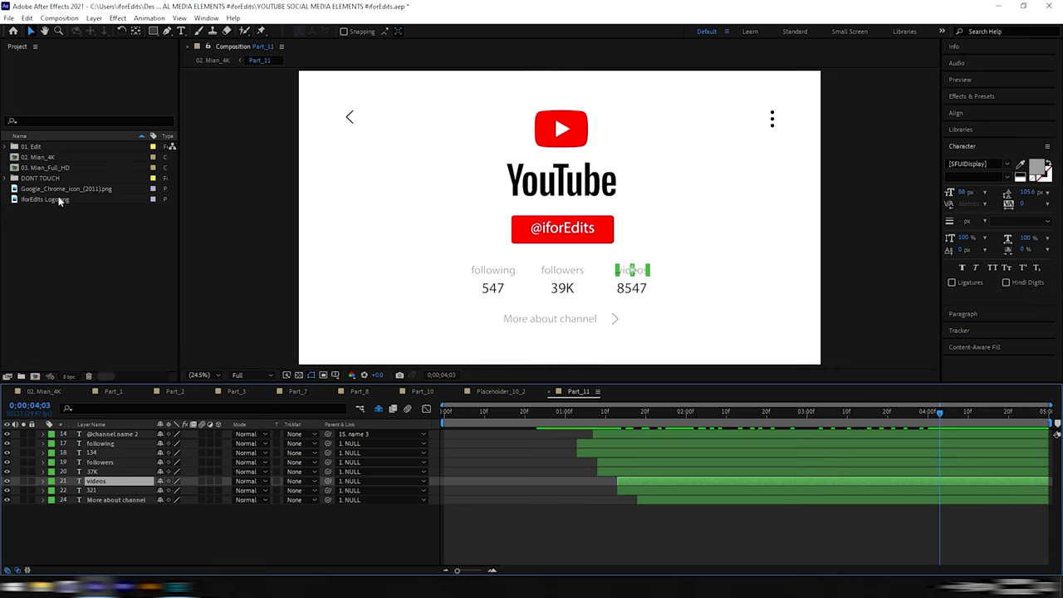
{"action": "left_click", "coordinate": [49, 390]}
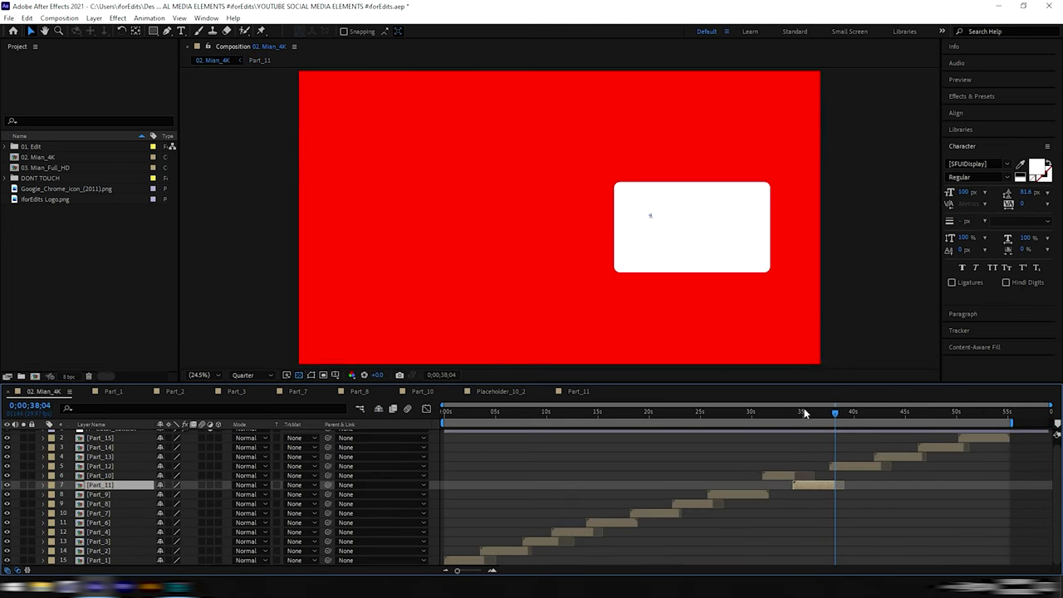
Open Part_13, turn on the transparency grid, and scrub to the card's SUBSCRIBED state
{"action": "left_click_drag", "start_coordinate": [848, 418], "coordinate": [918, 457]}
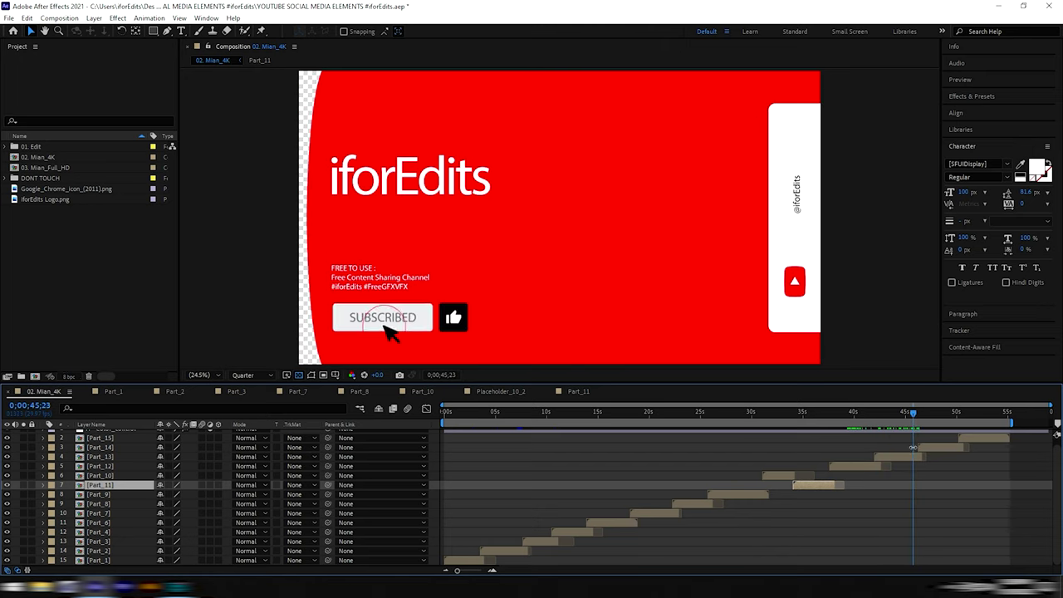
{"action": "double_click", "coordinate": [908, 455]}
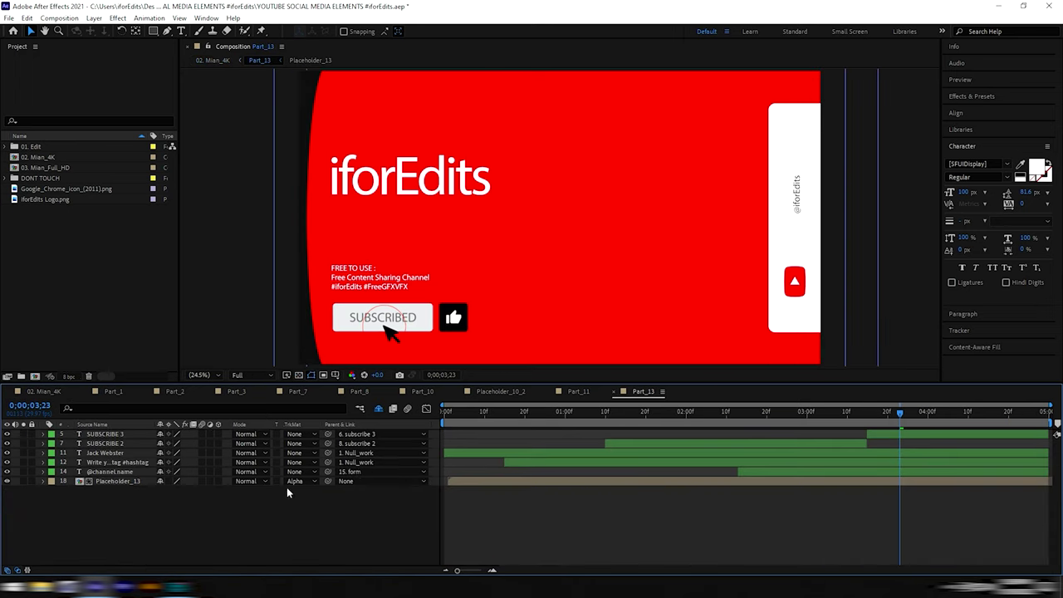
{"action": "mouse_move", "coordinate": [471, 414]}
{"action": "left_mouse_down"}
{"action": "mouse_move", "coordinate": [577, 441]}
{"action": "mouse_move", "coordinate": [435, 450]}
{"action": "left_mouse_up"}
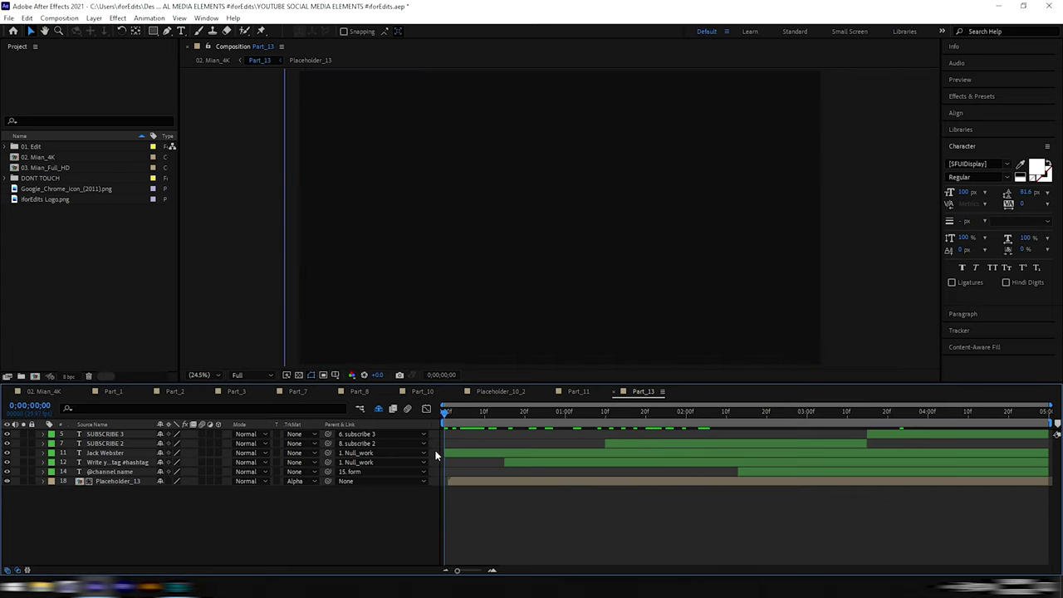
{"action": "left_click", "coordinate": [301, 376]}
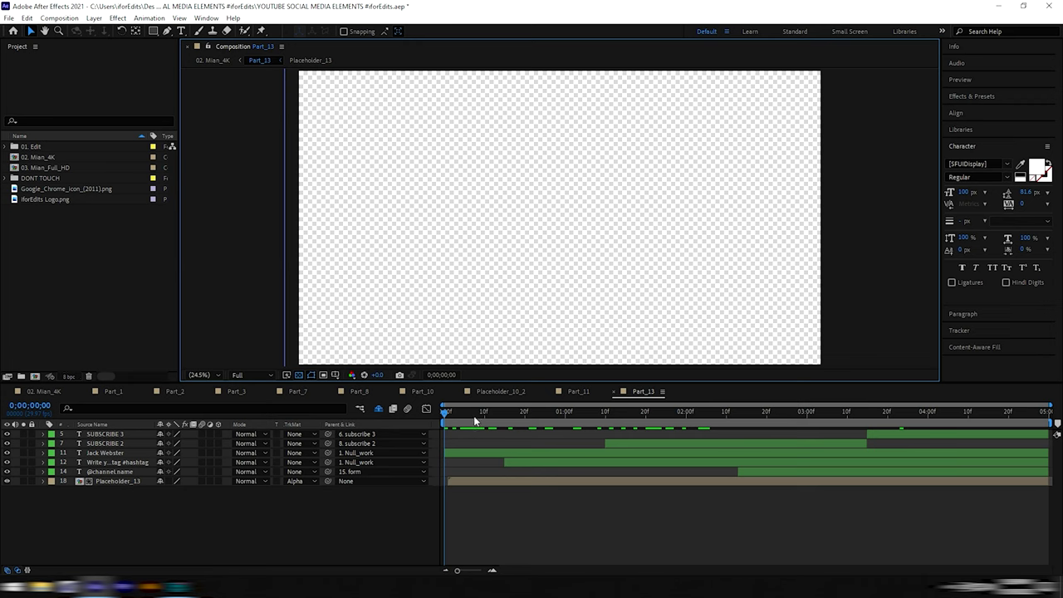
{"action": "left_click_drag", "start_coordinate": [475, 422], "coordinate": [706, 418]}
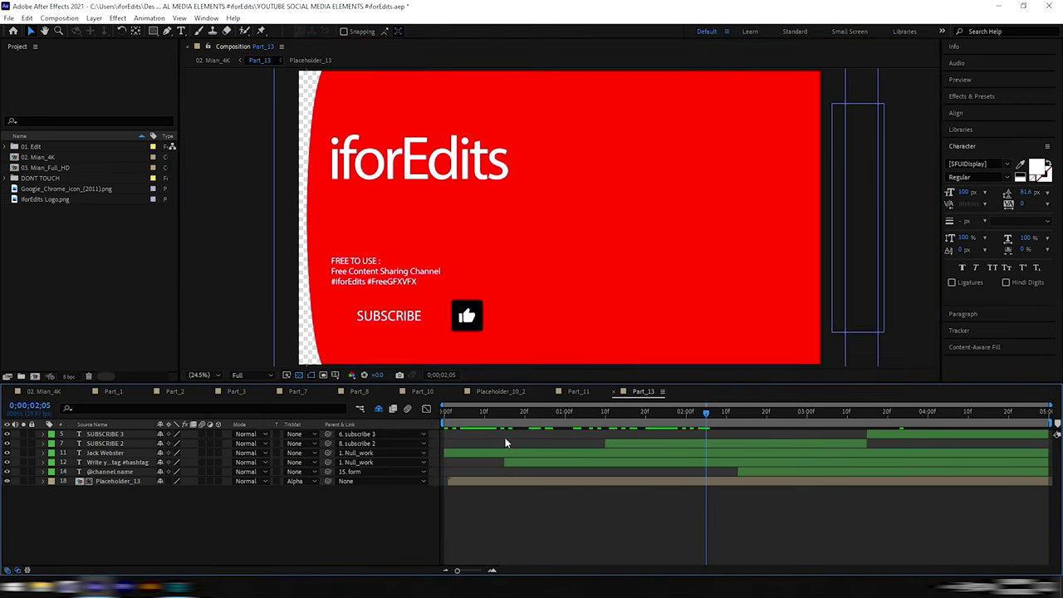
{"action": "left_click_drag", "start_coordinate": [629, 418], "coordinate": [871, 416]}
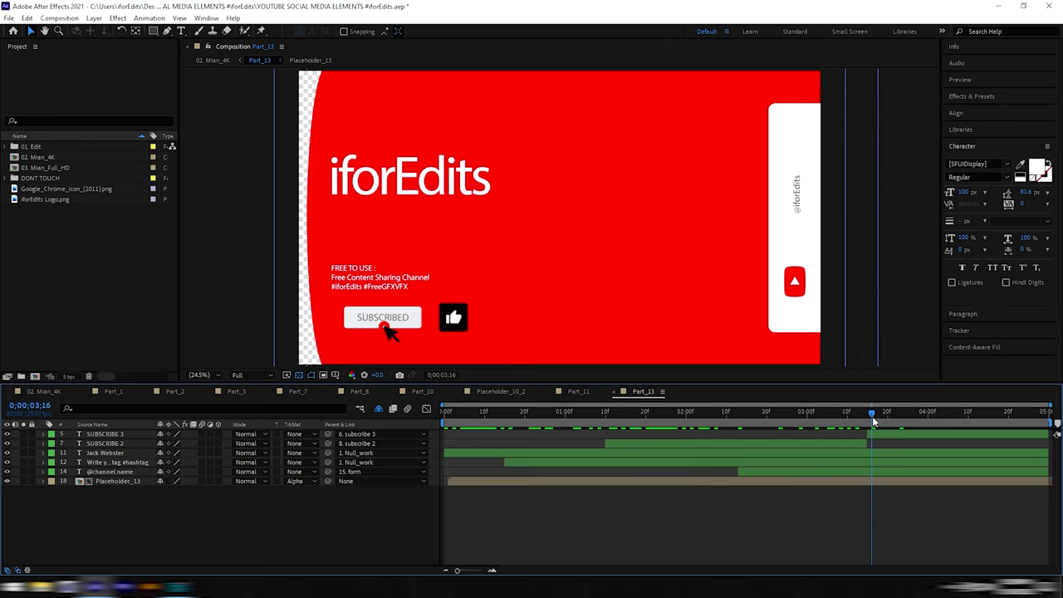
Place iforEdits Logo.png as a layer in the Placeholder_13 composition
{"action": "double_click", "coordinate": [118, 482]}
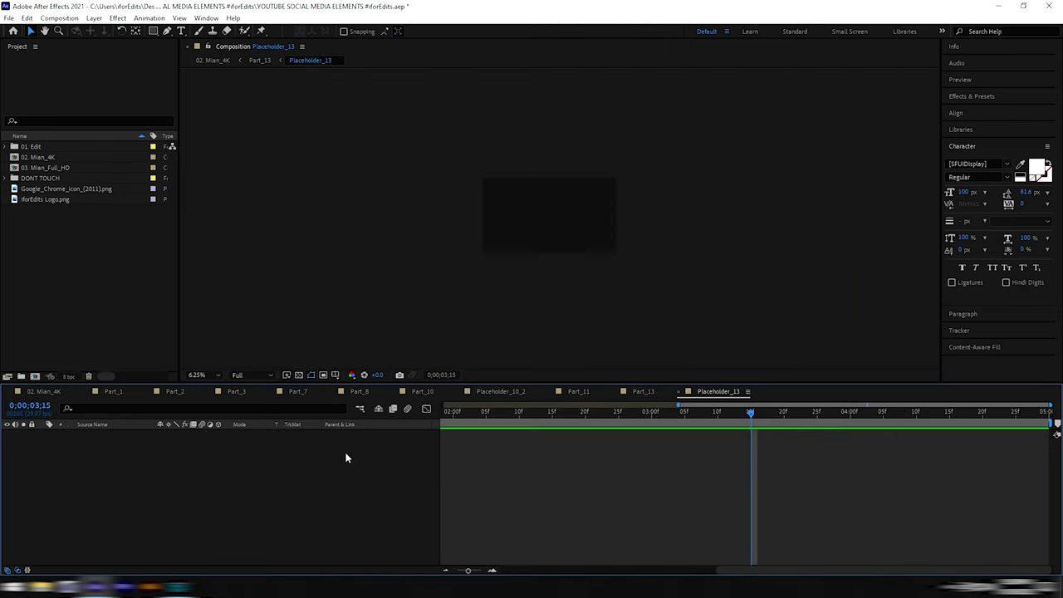
{"action": "left_click", "coordinate": [679, 393]}
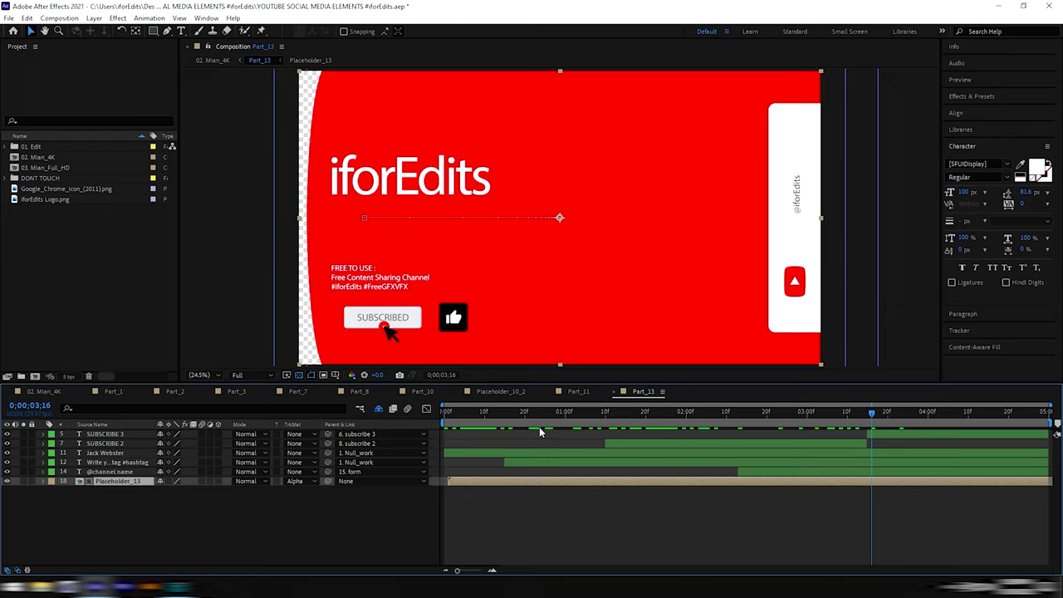
{"action": "double_click", "coordinate": [121, 480]}
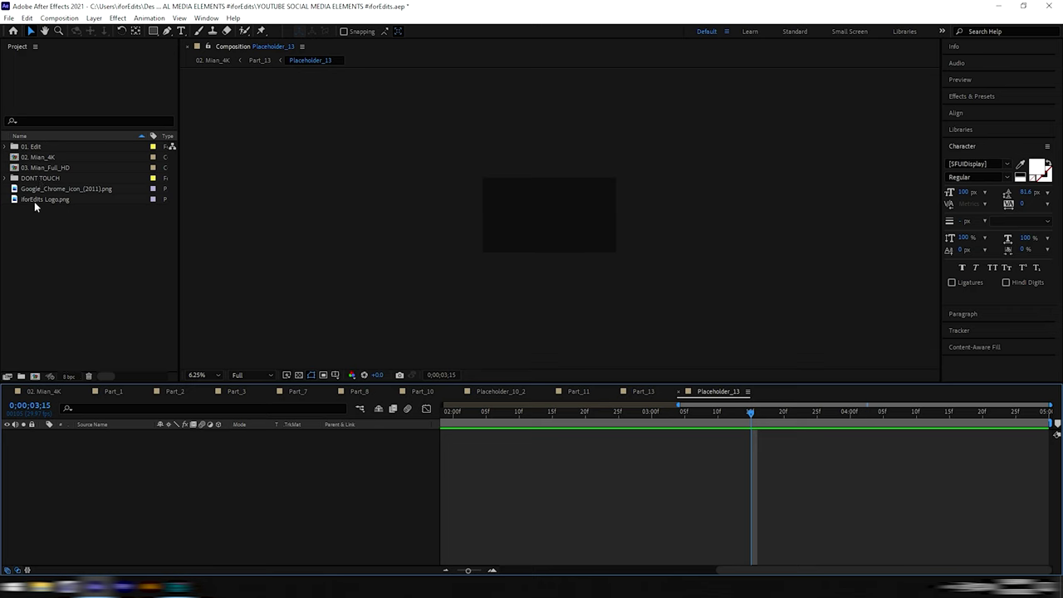
{"action": "left_click_drag", "start_coordinate": [34, 201], "coordinate": [178, 482]}
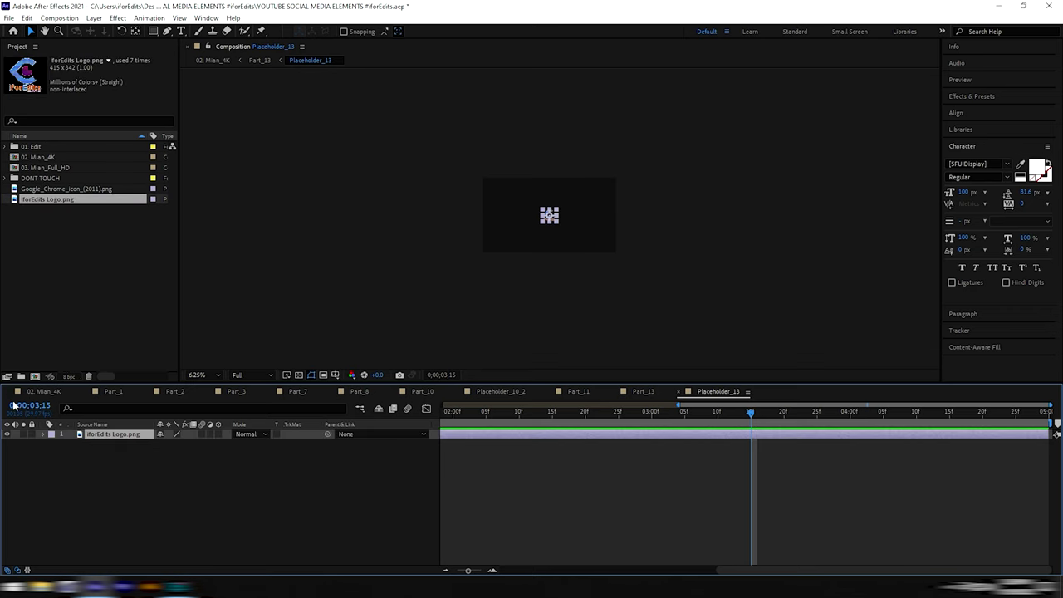
Check the logo in Part_13 by scrubbing, then return to 02. Mian_4K
{"action": "left_click", "coordinate": [643, 391]}
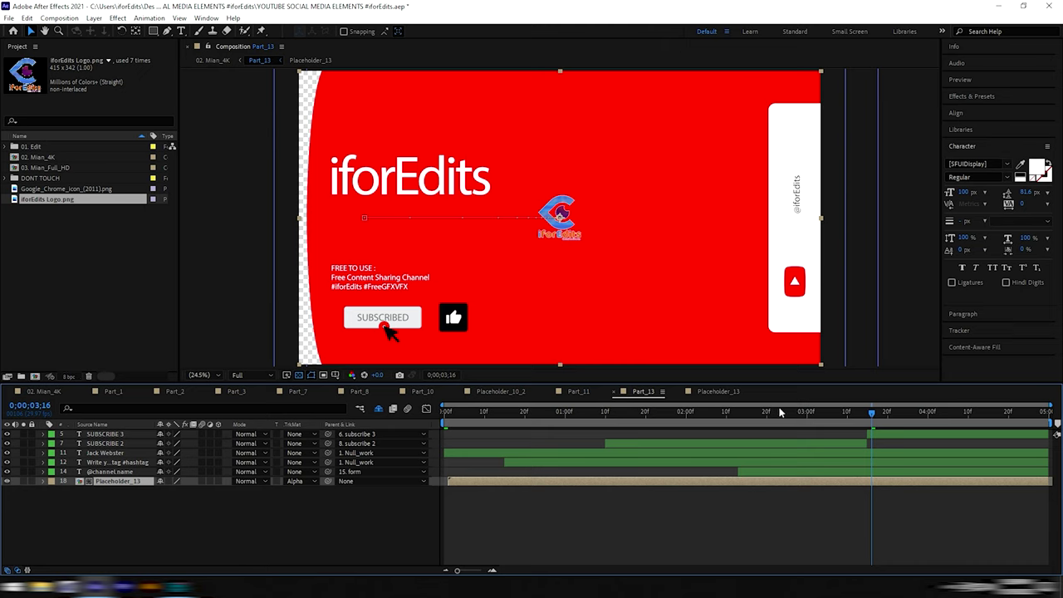
{"action": "mouse_move", "coordinate": [722, 411]}
{"action": "left_mouse_down"}
{"action": "mouse_move", "coordinate": [488, 426]}
{"action": "mouse_move", "coordinate": [905, 452]}
{"action": "left_mouse_up"}
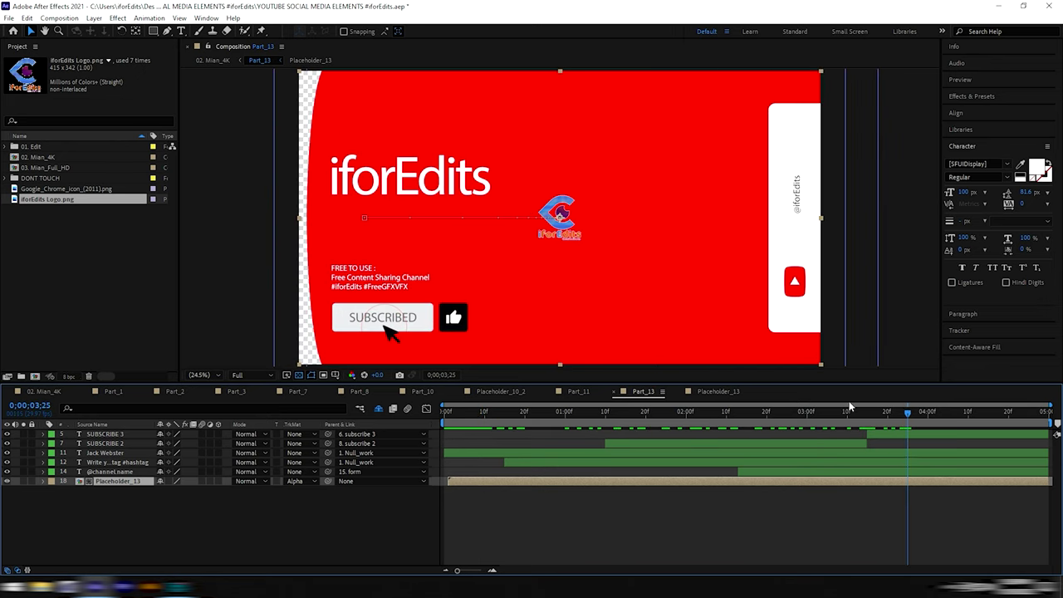
{"action": "double_click", "coordinate": [118, 482]}
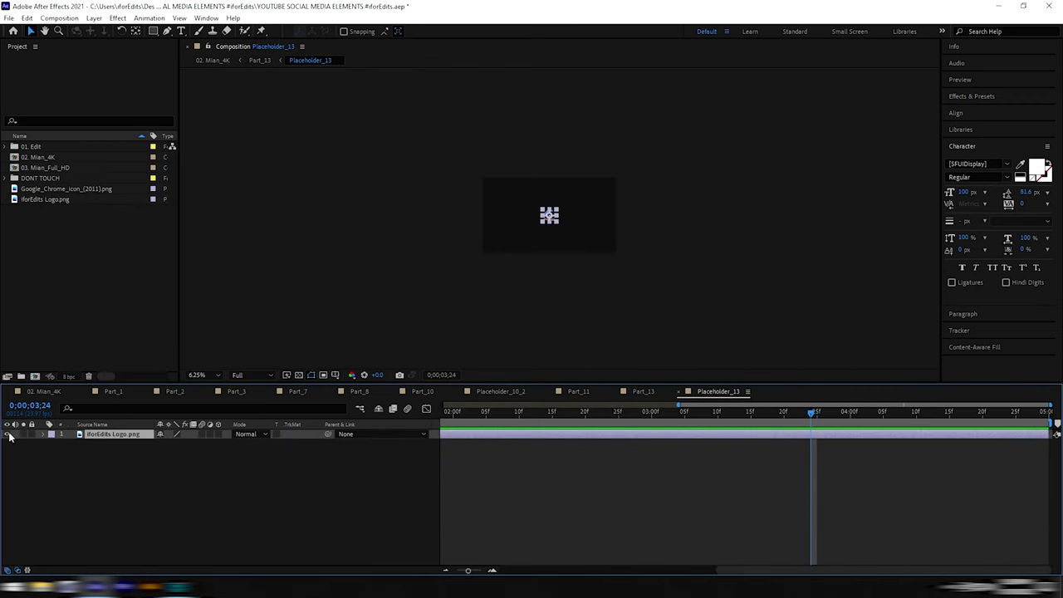
{"action": "left_click", "coordinate": [44, 391]}
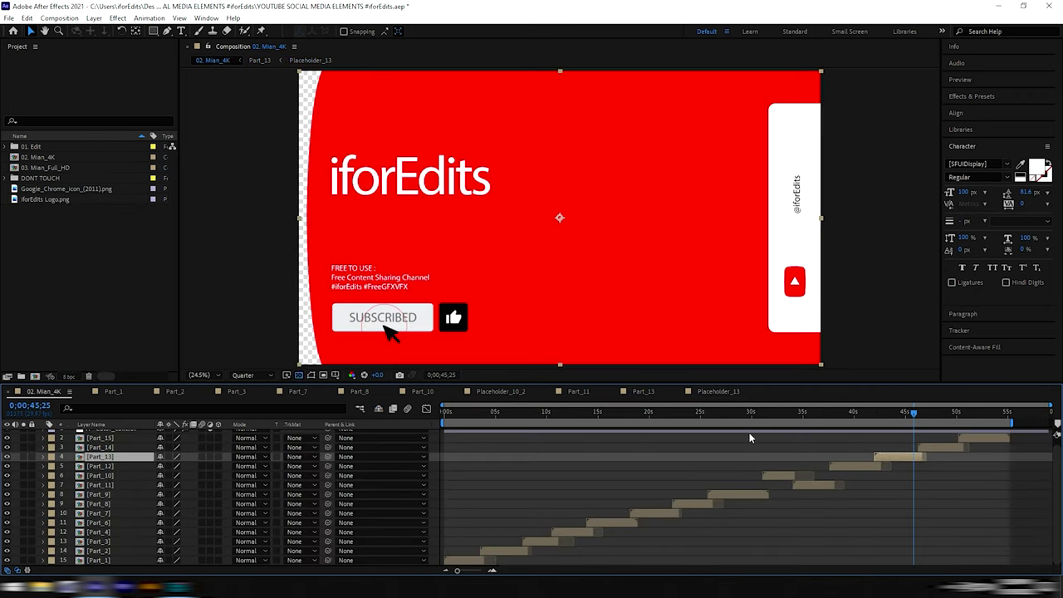
{"action": "left_click", "coordinate": [931, 411]}
{"action": "left_click_drag", "start_coordinate": [931, 411], "coordinate": [953, 425]}
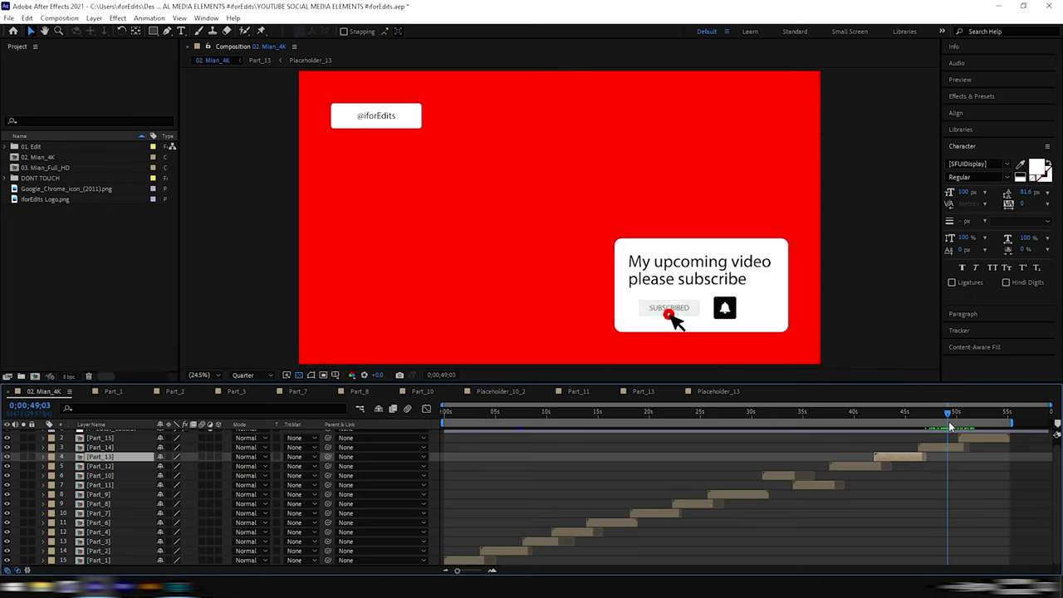
{"action": "mouse_move", "coordinate": [951, 422]}
{"action": "left_mouse_down"}
{"action": "mouse_move", "coordinate": [966, 427]}
{"action": "mouse_move", "coordinate": [947, 449]}
{"action": "left_mouse_up"}
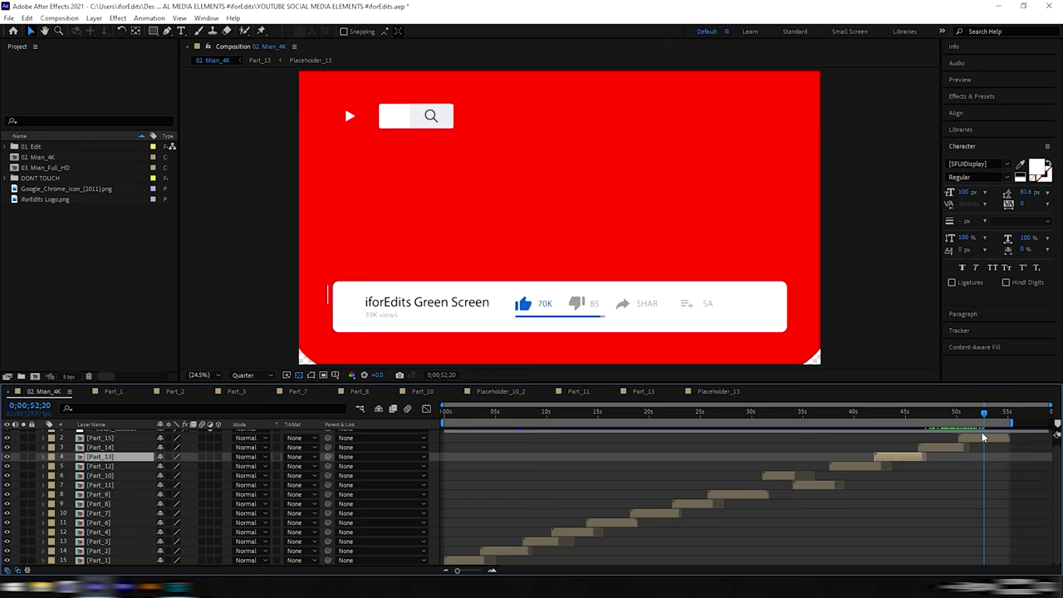
{"action": "double_click", "coordinate": [947, 448]}
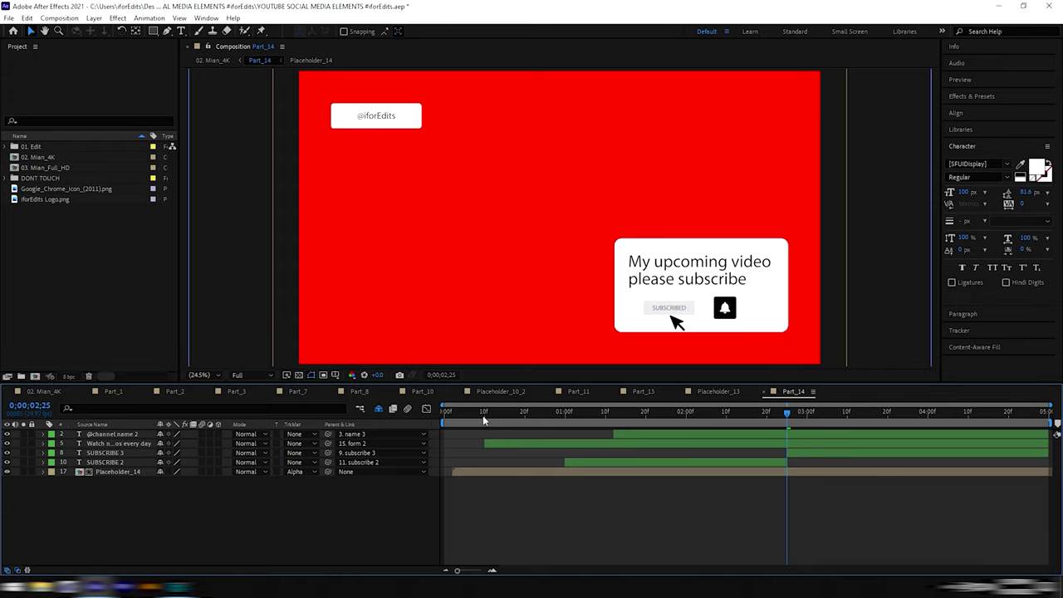
{"action": "left_click_drag", "start_coordinate": [482, 415], "coordinate": [427, 423]}
{"action": "key", "text": "space"}
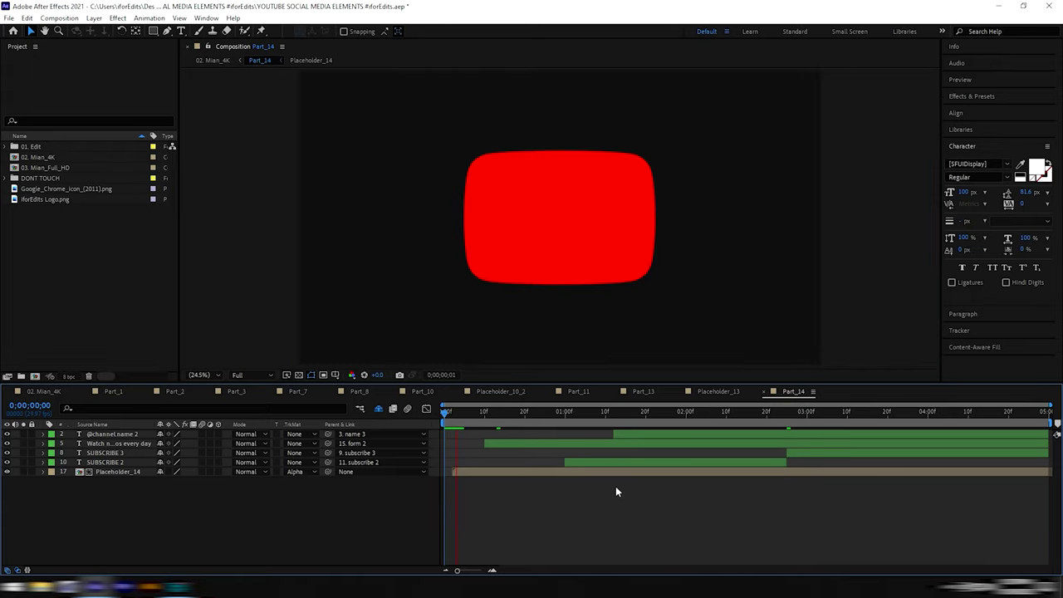
{"action": "left_click", "coordinate": [492, 413]}
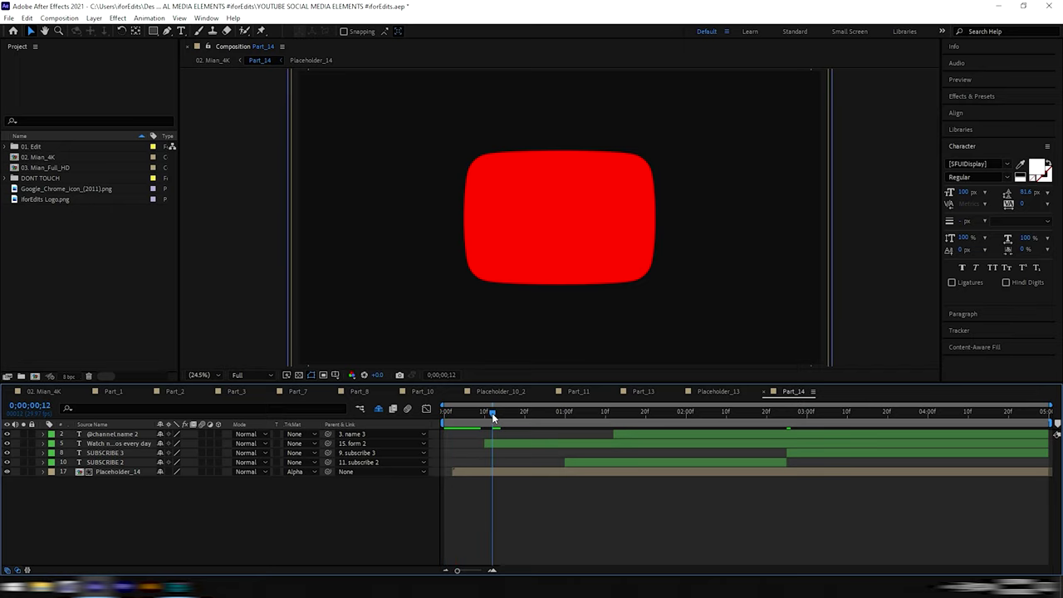
{"action": "left_click", "coordinate": [534, 419]}
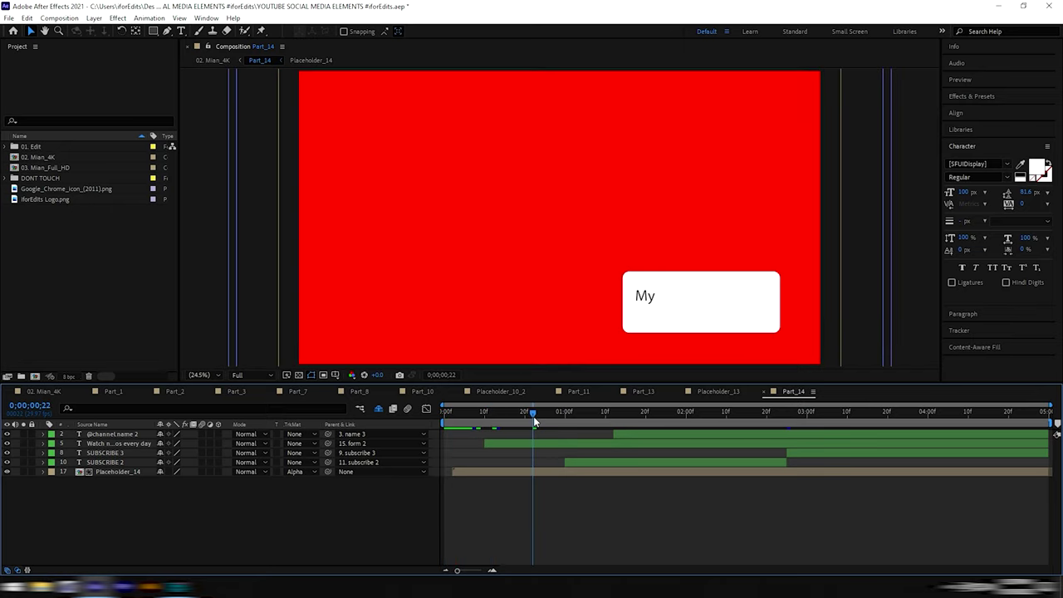
{"action": "left_click_drag", "start_coordinate": [550, 419], "coordinate": [781, 423]}
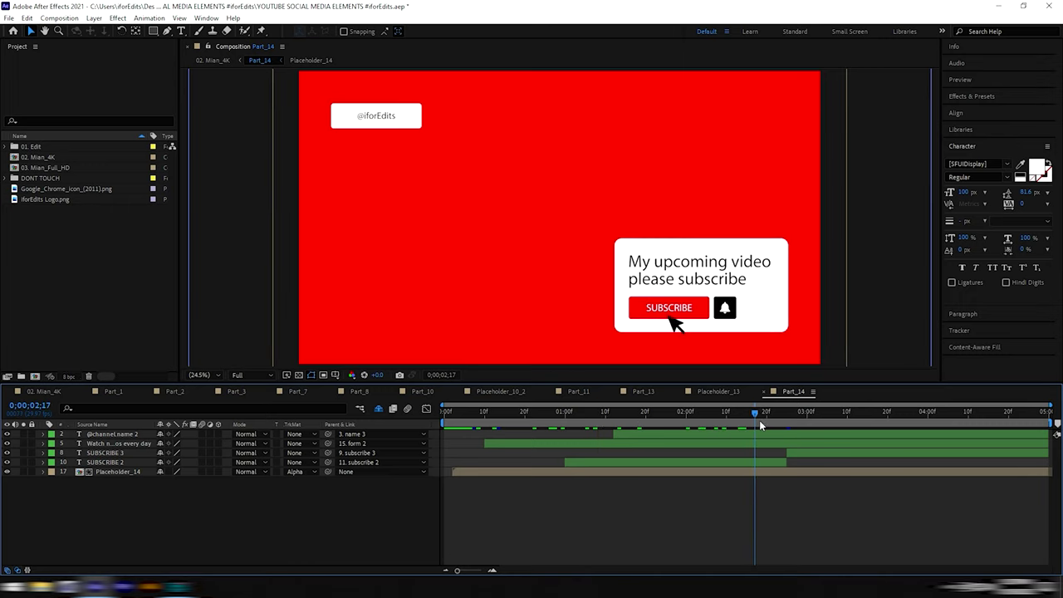
Import 03.mp4 from DEMO VIDEOS into Placeholder_14, enlarge it to fill the frame, and mute its audio
{"action": "double_click", "coordinate": [135, 473]}
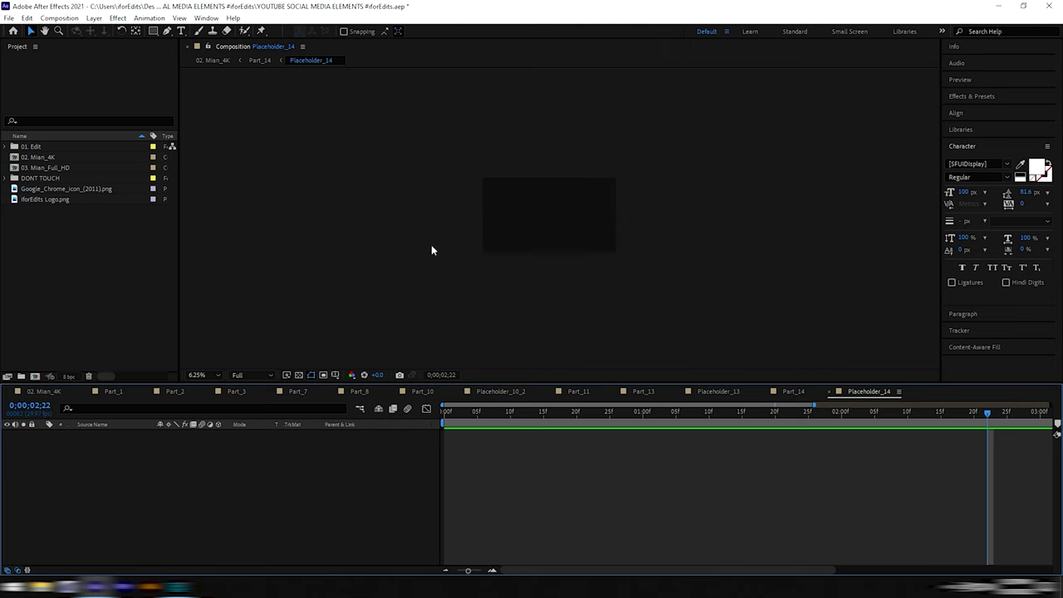
{"action": "double_click", "coordinate": [91, 269]}
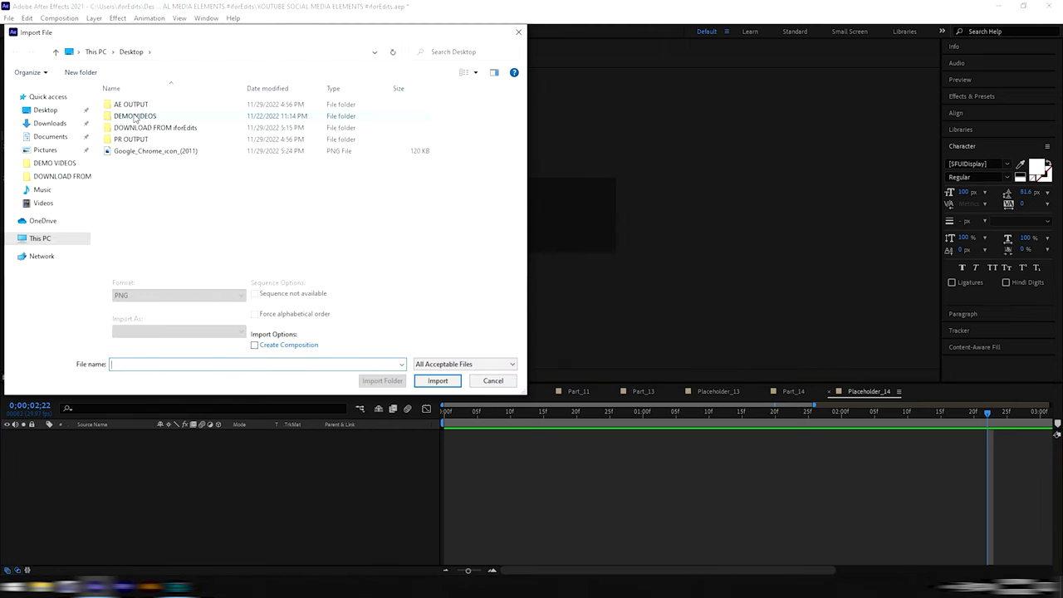
{"action": "double_click", "coordinate": [134, 117]}
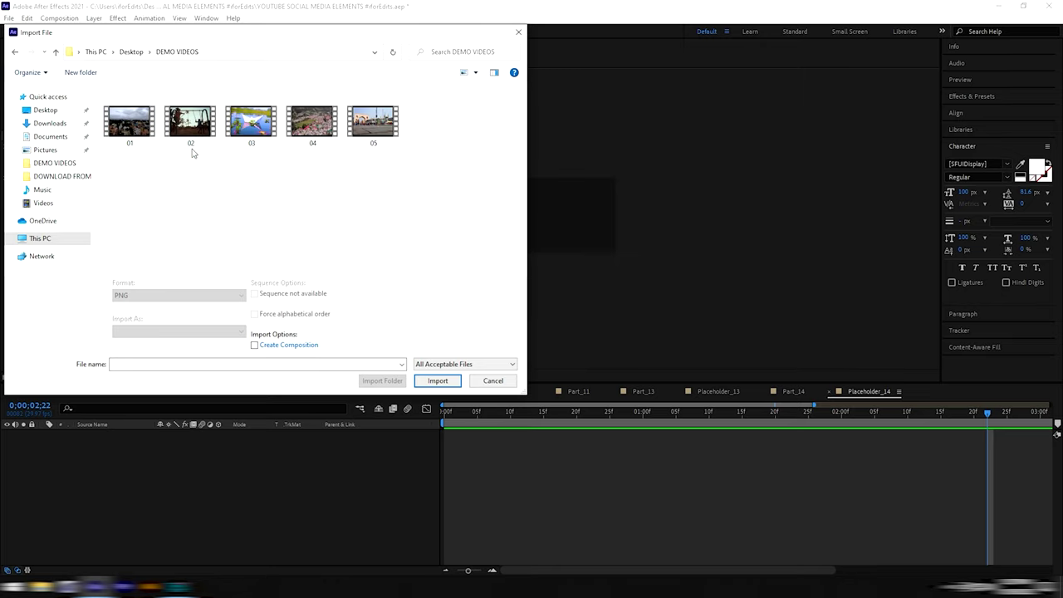
{"action": "double_click", "coordinate": [265, 137]}
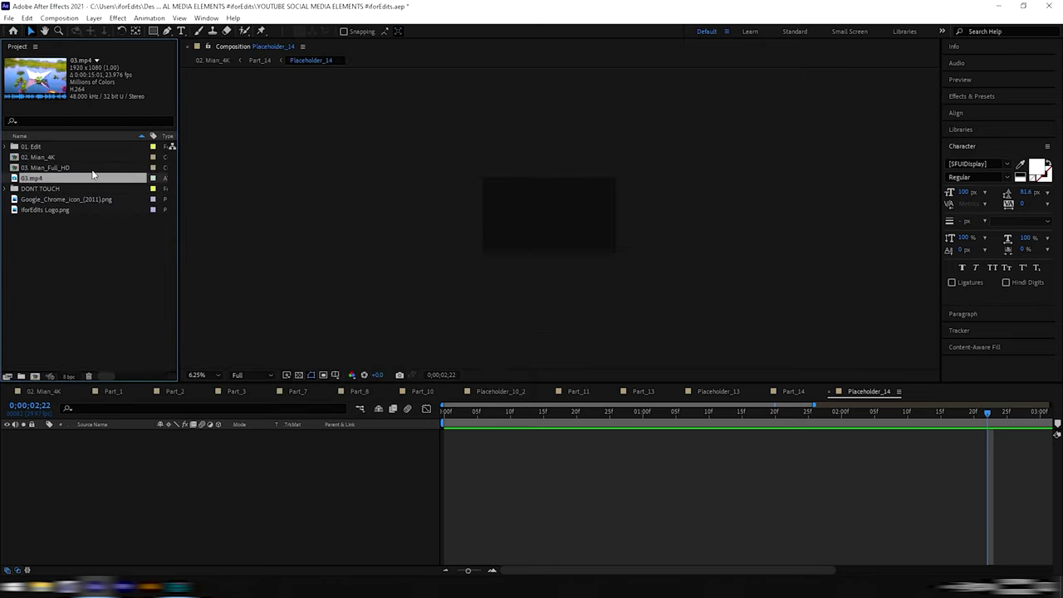
{"action": "left_click_drag", "start_coordinate": [45, 181], "coordinate": [103, 462]}
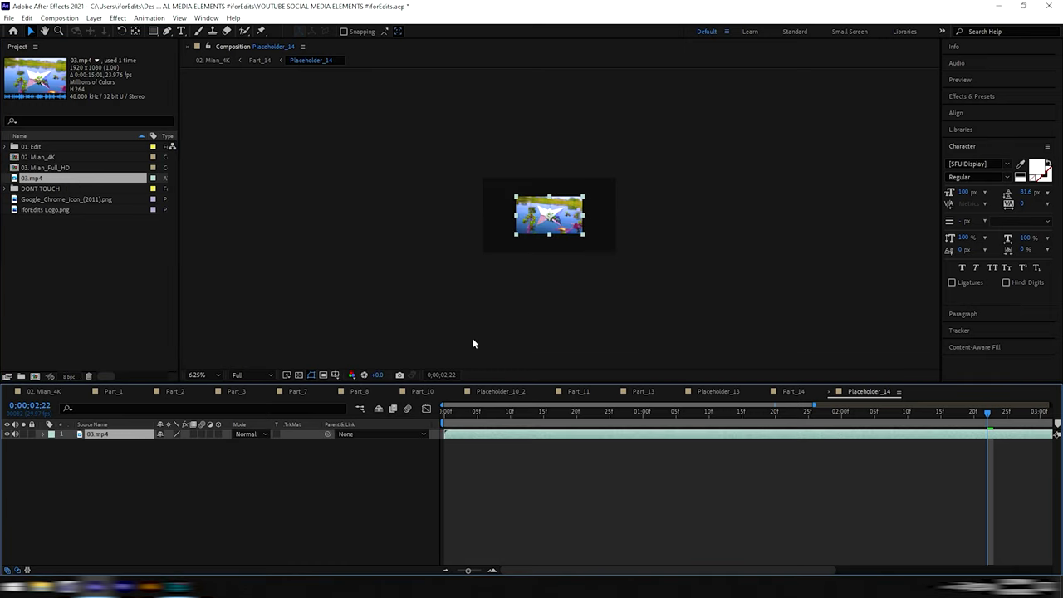
{"action": "key", "text": "."}
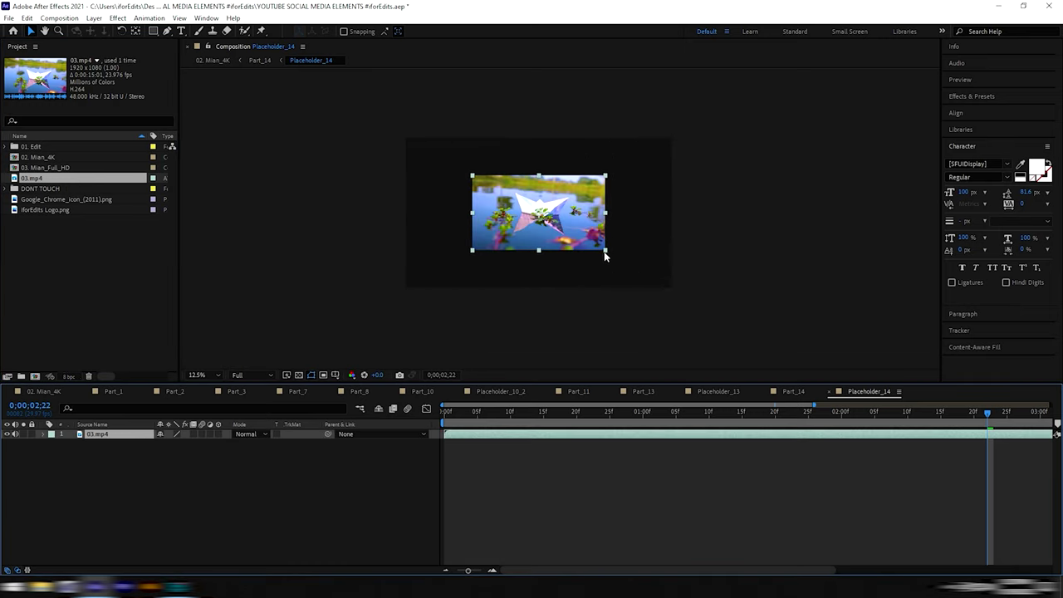
{"action": "left_click_drag", "start_coordinate": [604, 257], "coordinate": [673, 335]}
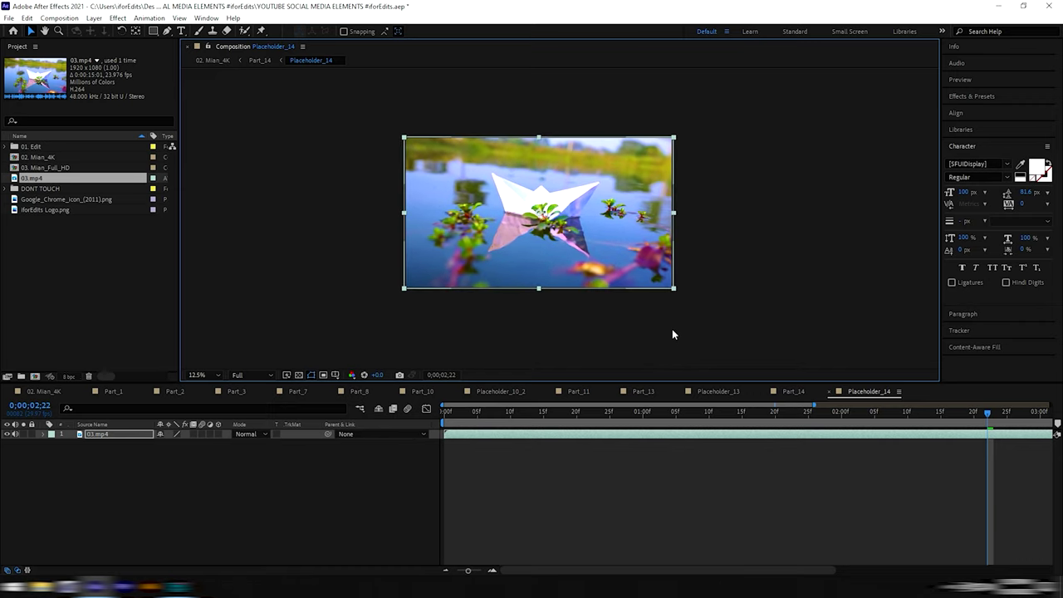
{"action": "left_click", "coordinate": [17, 435]}
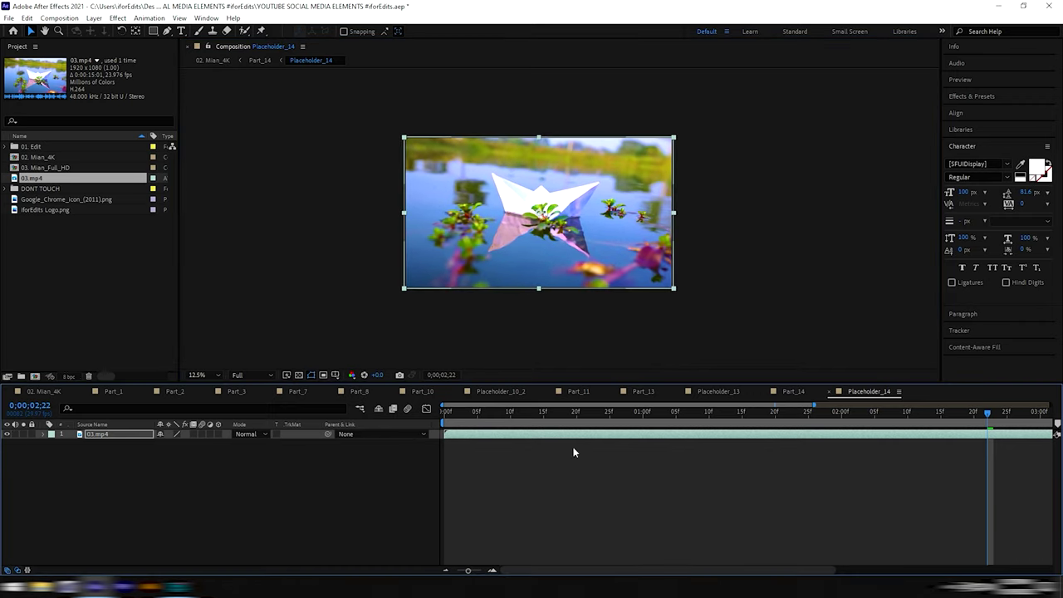
Play Part_14 from its first frame, then scrub 02. Mian_4K to the Part_15 section near 53 seconds
{"action": "left_click", "coordinate": [793, 392]}
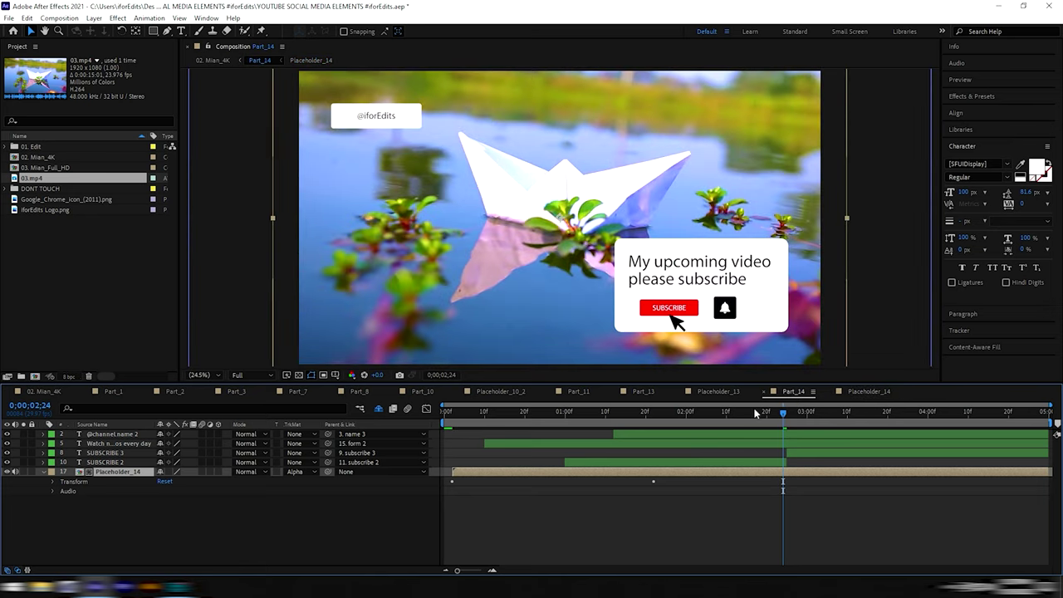
{"action": "left_click_drag", "start_coordinate": [619, 413], "coordinate": [446, 413]}
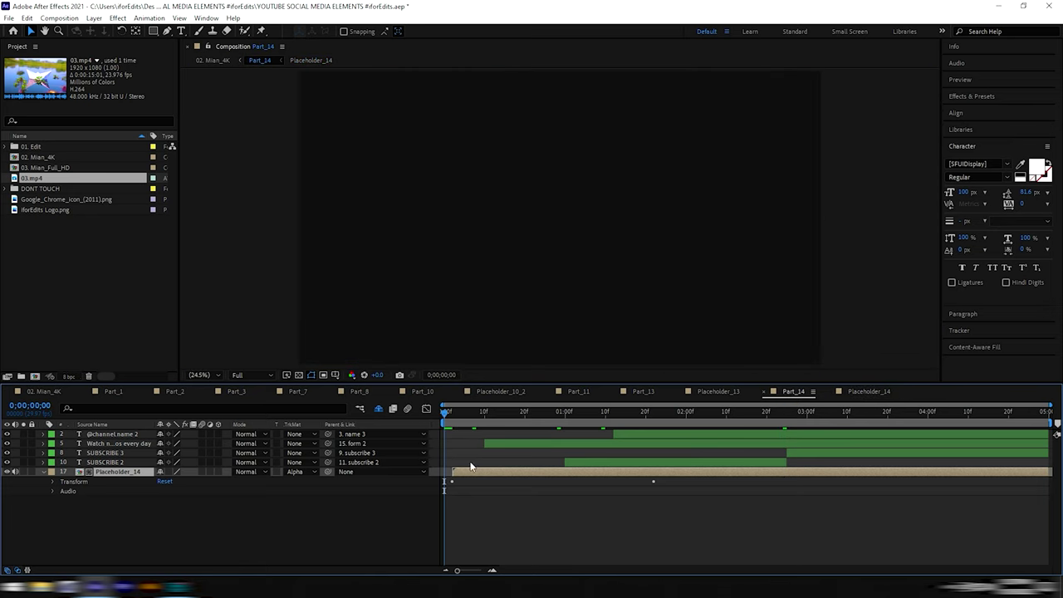
{"action": "key", "text": "space"}
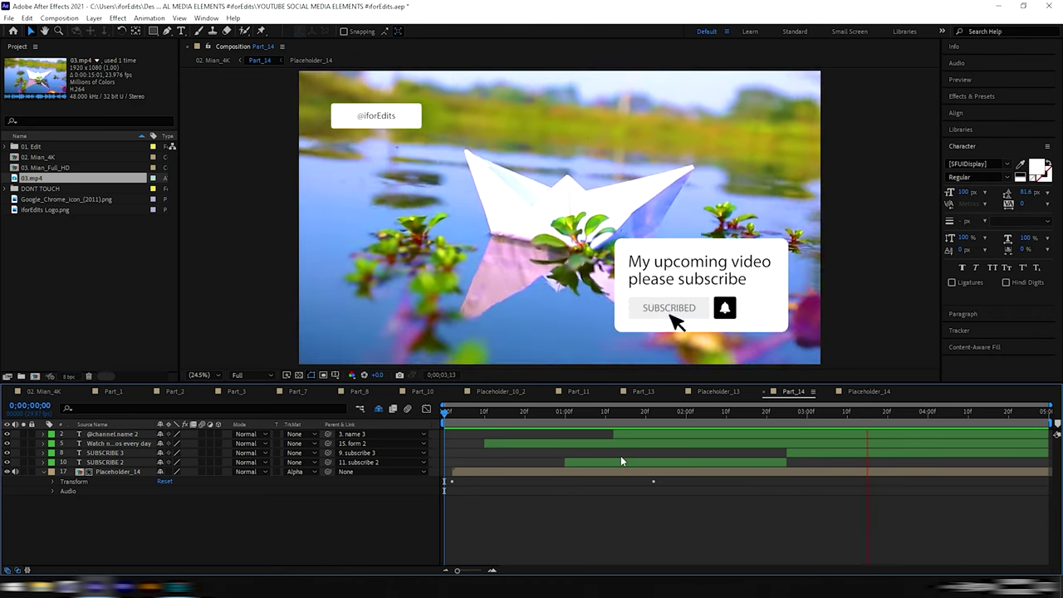
{"action": "key", "text": "space"}
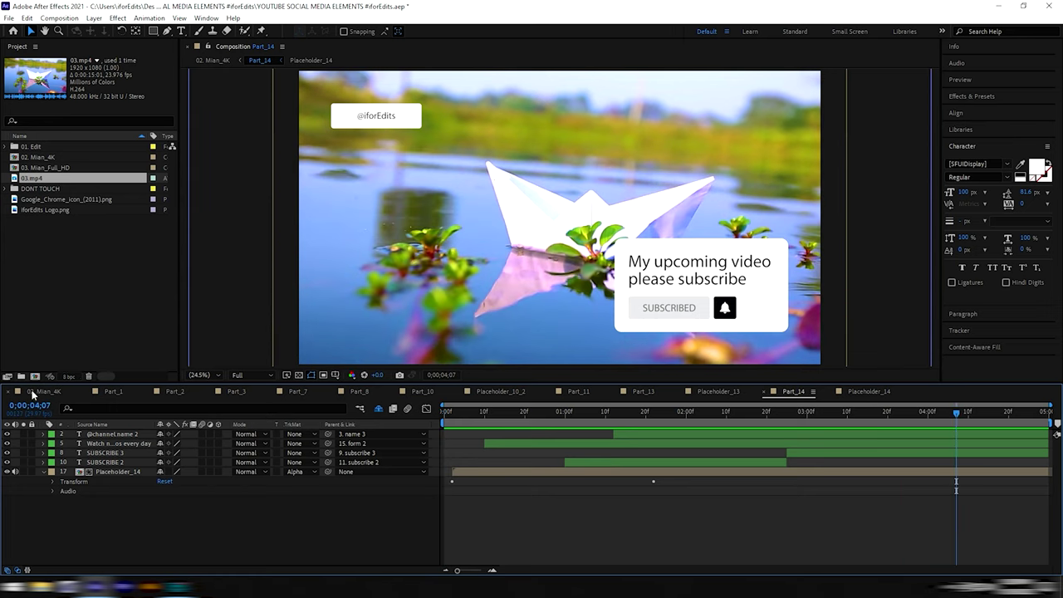
{"action": "left_click", "coordinate": [43, 391]}
{"action": "left_click_drag", "start_coordinate": [963, 413], "coordinate": [990, 425]}
Open Part_15 and its Placeholder_15 composition, then bring up file import
{"action": "double_click", "coordinate": [988, 440]}
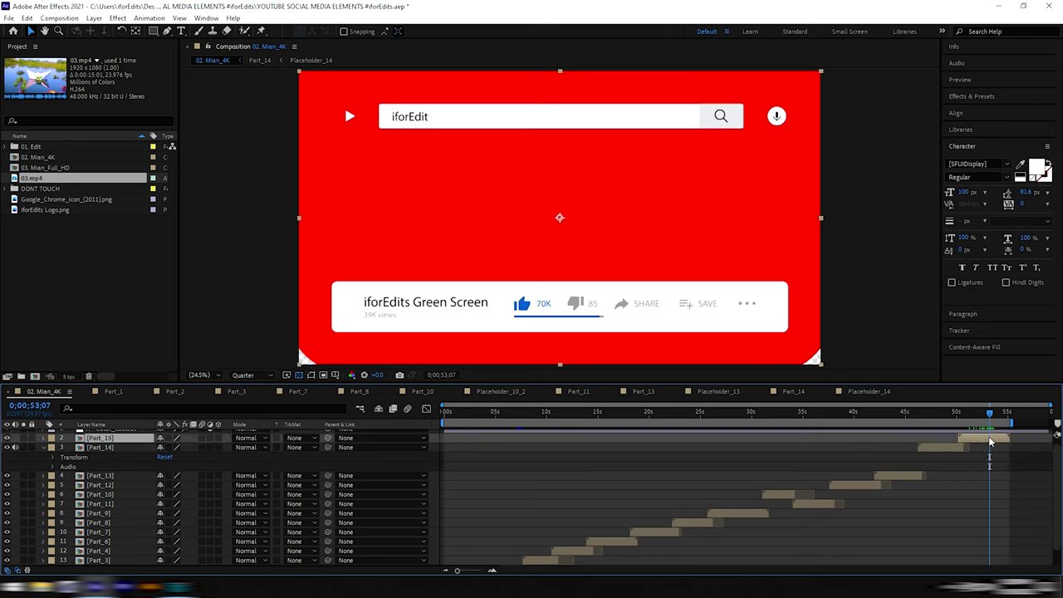
{"action": "mouse_move", "coordinate": [446, 414]}
{"action": "left_mouse_down"}
{"action": "mouse_move", "coordinate": [981, 484]}
{"action": "mouse_move", "coordinate": [934, 481]}
{"action": "left_mouse_up"}
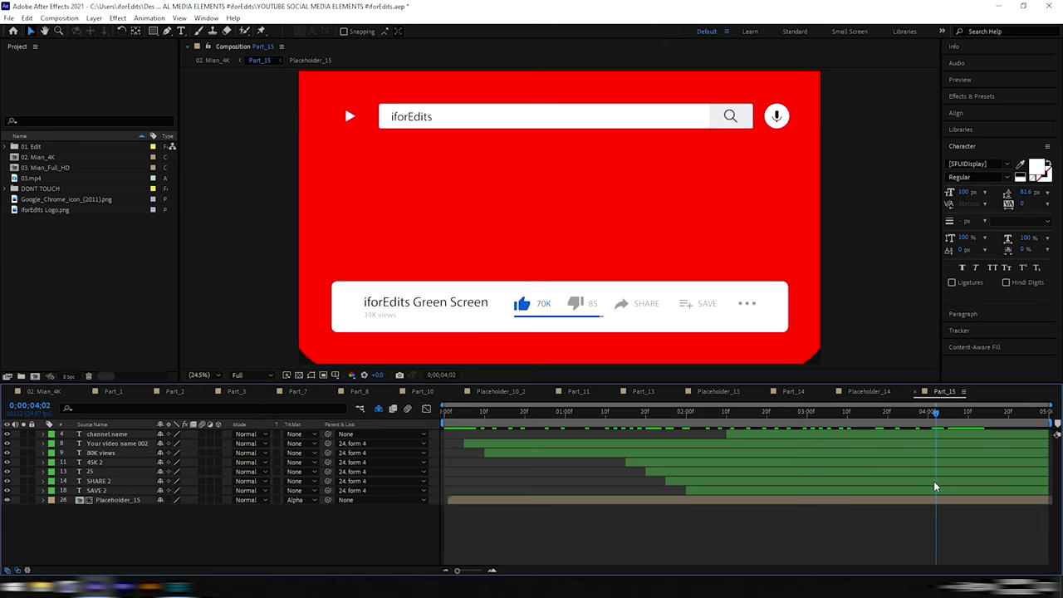
{"action": "double_click", "coordinate": [103, 501]}
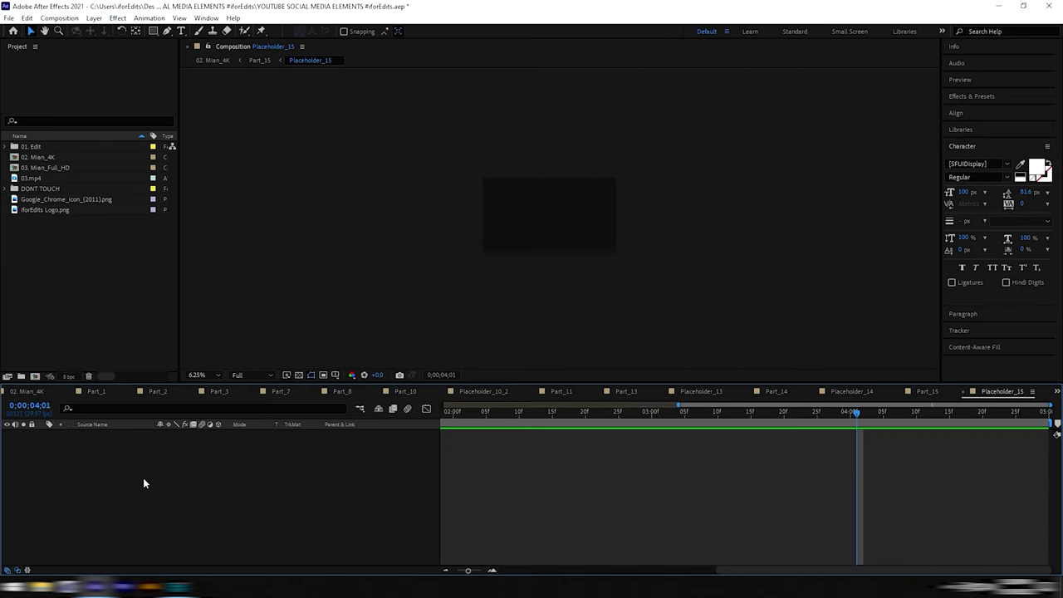
{"action": "double_click", "coordinate": [106, 318]}
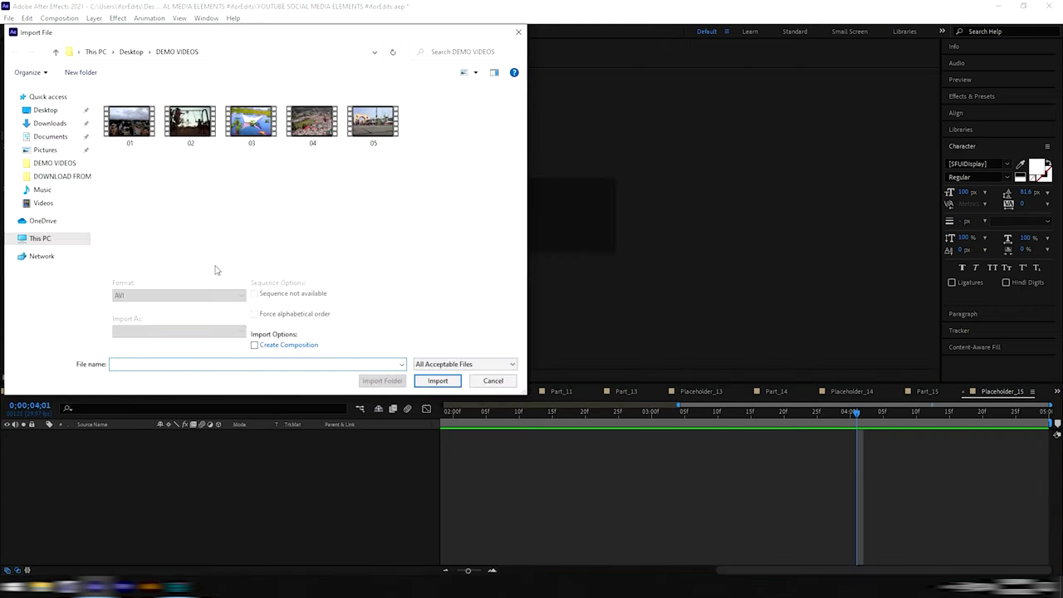
Import 02.mp4 and add it as a layer in the Placeholder_15 composition
{"action": "double_click", "coordinate": [190, 123]}
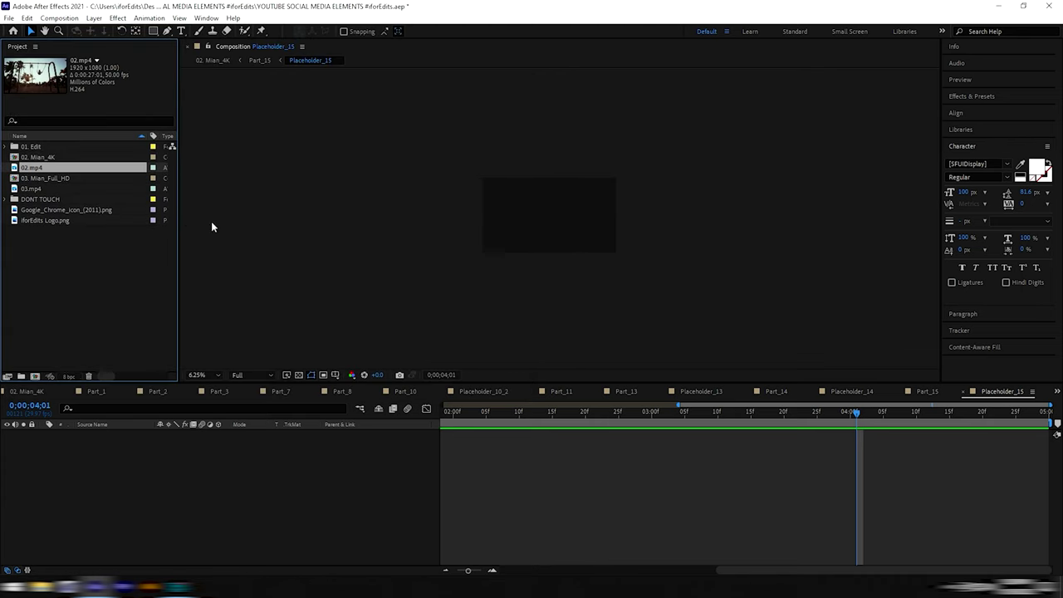
{"action": "left_click_drag", "start_coordinate": [51, 167], "coordinate": [91, 444]}
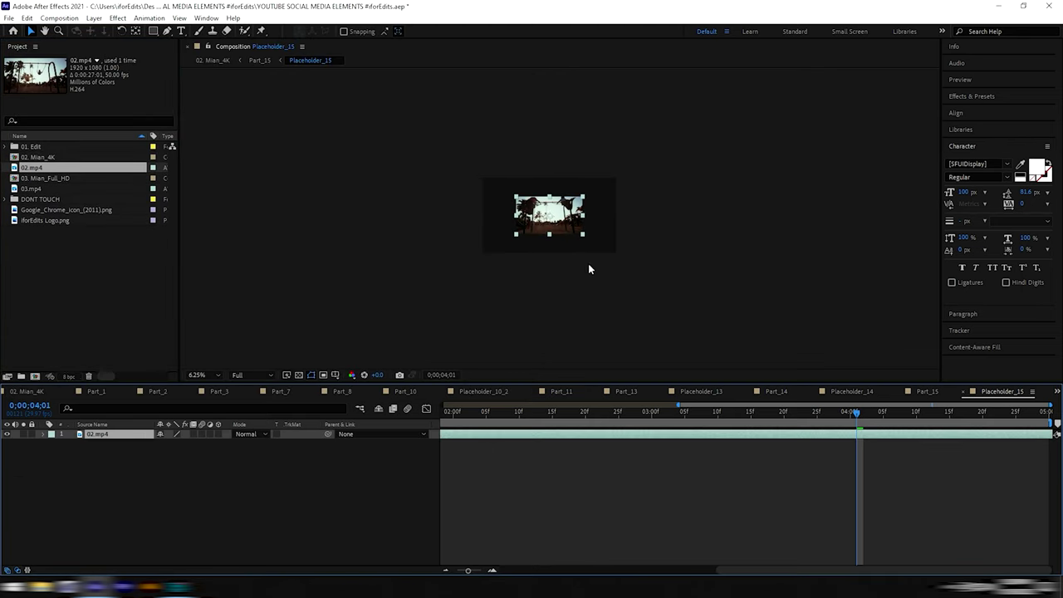
{"action": "key", "text": "period"}
Scale the swing clip up until it fills the frame behind the Part_15 graphics
{"action": "left_click_drag", "start_coordinate": [605, 253], "coordinate": [669, 310]}
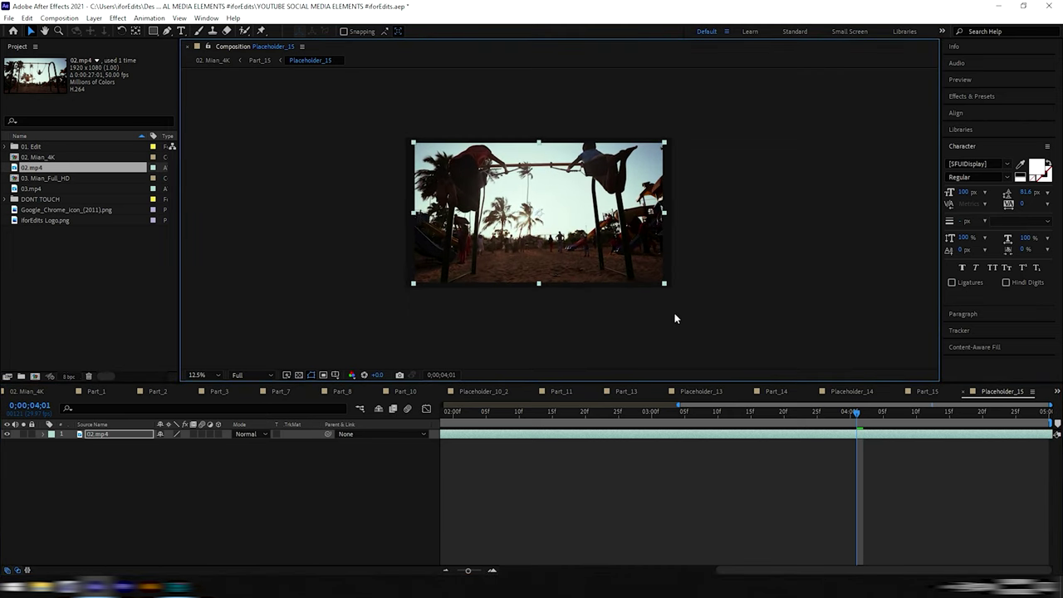
{"action": "left_click_drag", "start_coordinate": [674, 314], "coordinate": [677, 309]}
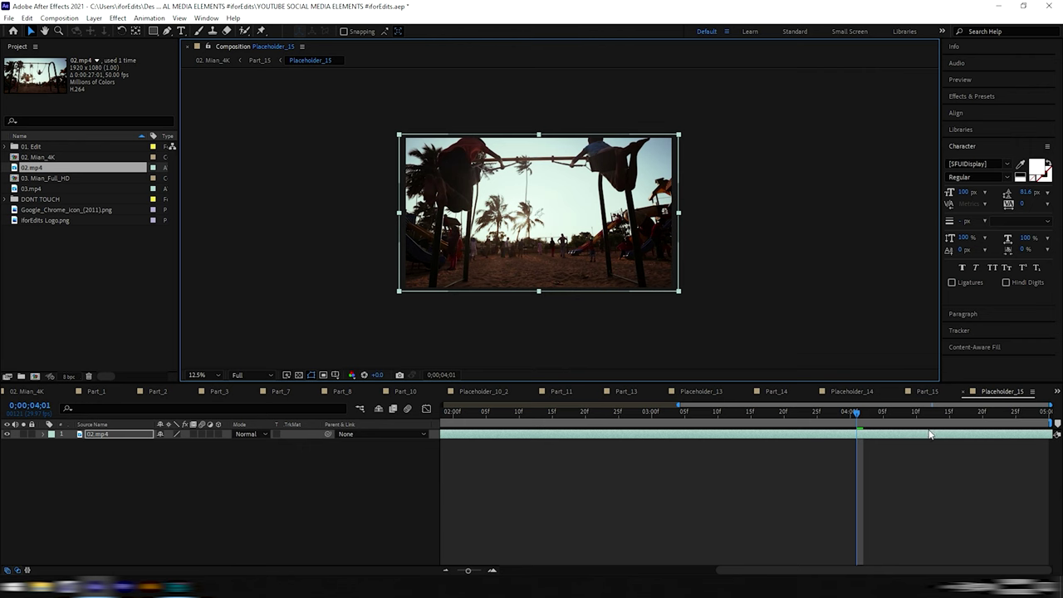
{"action": "left_click", "coordinate": [926, 391]}
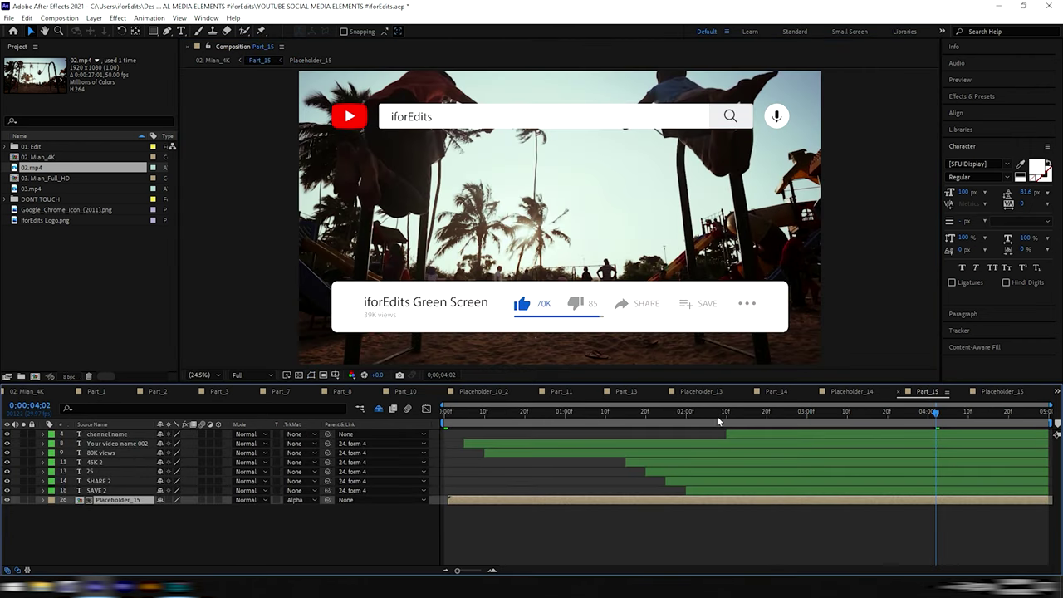
Rewind Part_15, turn on the transparency grid, and scrub through its animation over the swing clip
{"action": "left_click_drag", "start_coordinate": [513, 414], "coordinate": [439, 416]}
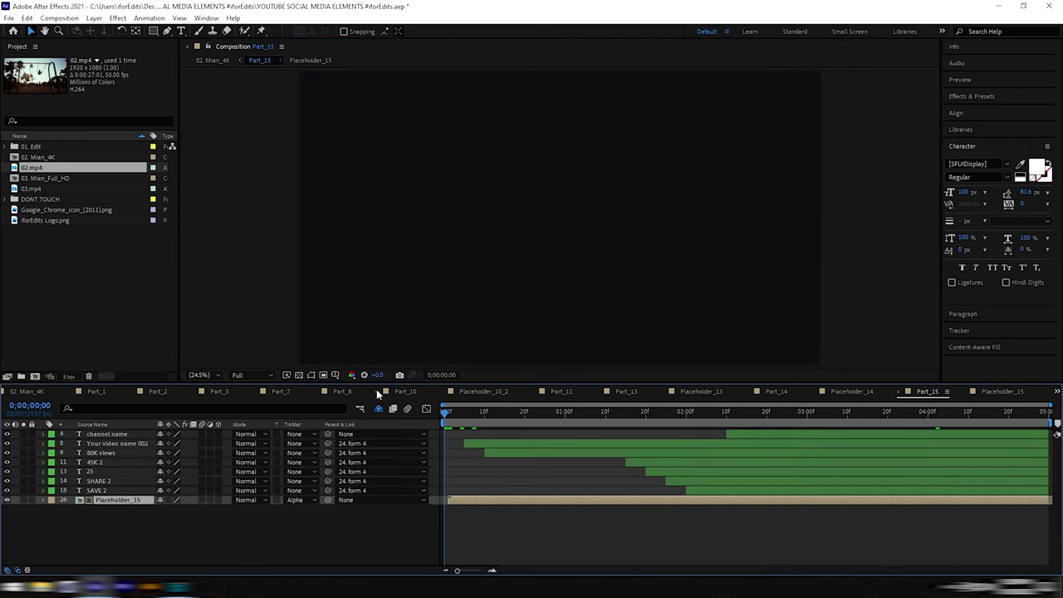
{"action": "left_click", "coordinate": [309, 374]}
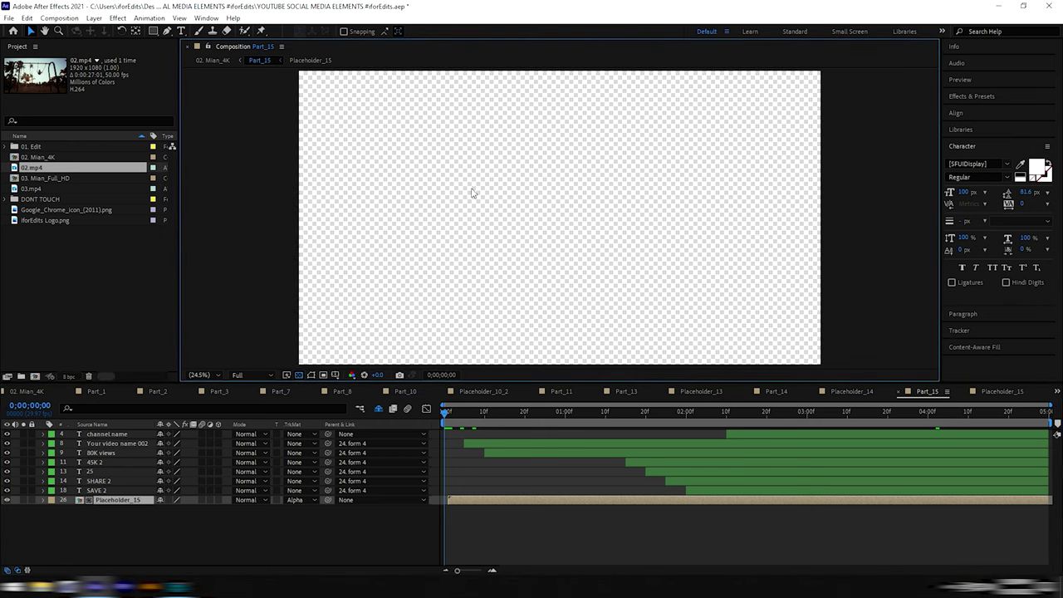
{"action": "mouse_move", "coordinate": [449, 418]}
{"action": "left_mouse_down"}
{"action": "mouse_move", "coordinate": [531, 428]}
{"action": "mouse_move", "coordinate": [686, 473]}
{"action": "mouse_move", "coordinate": [922, 478]}
{"action": "mouse_move", "coordinate": [821, 494]}
{"action": "mouse_move", "coordinate": [714, 475]}
{"action": "mouse_move", "coordinate": [1009, 512]}
{"action": "left_mouse_up"}
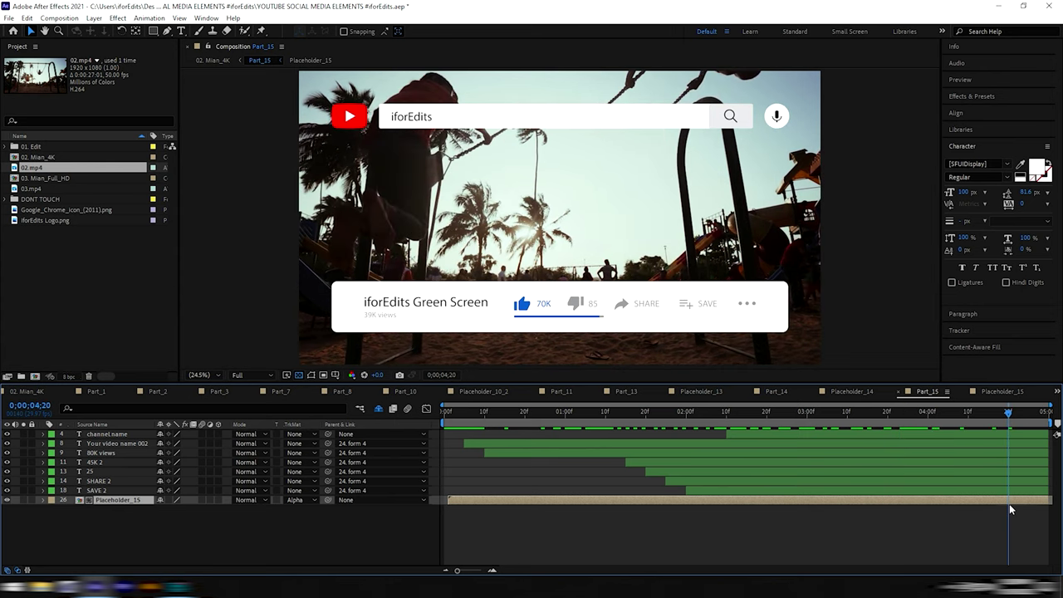
{"action": "left_click", "coordinate": [35, 391]}
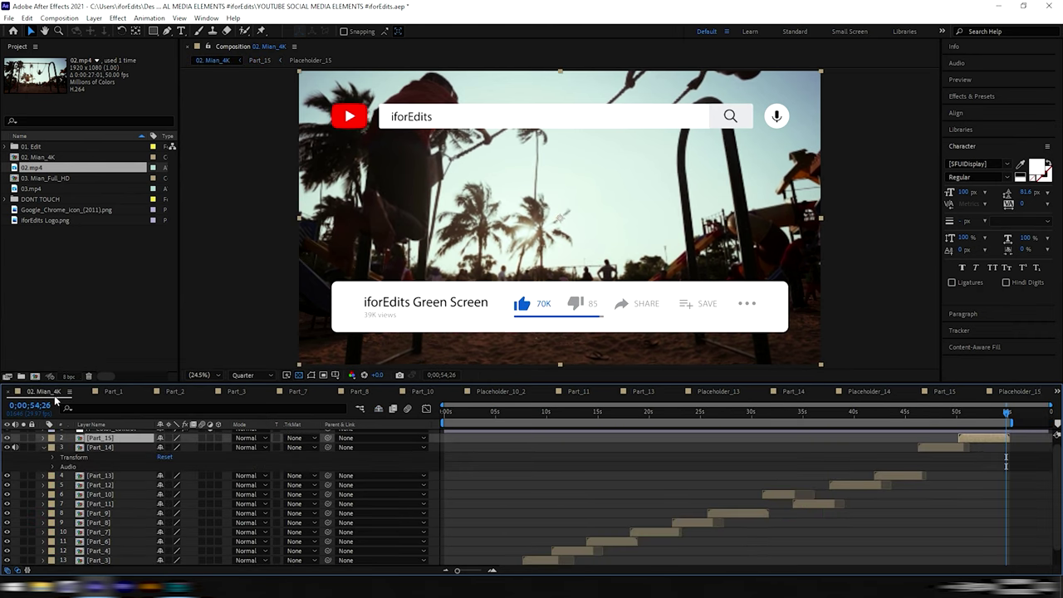
Save the project, close all timelines except 02. Mian_4K, and collapse Part_14
{"action": "left_click", "coordinate": [9, 18]}
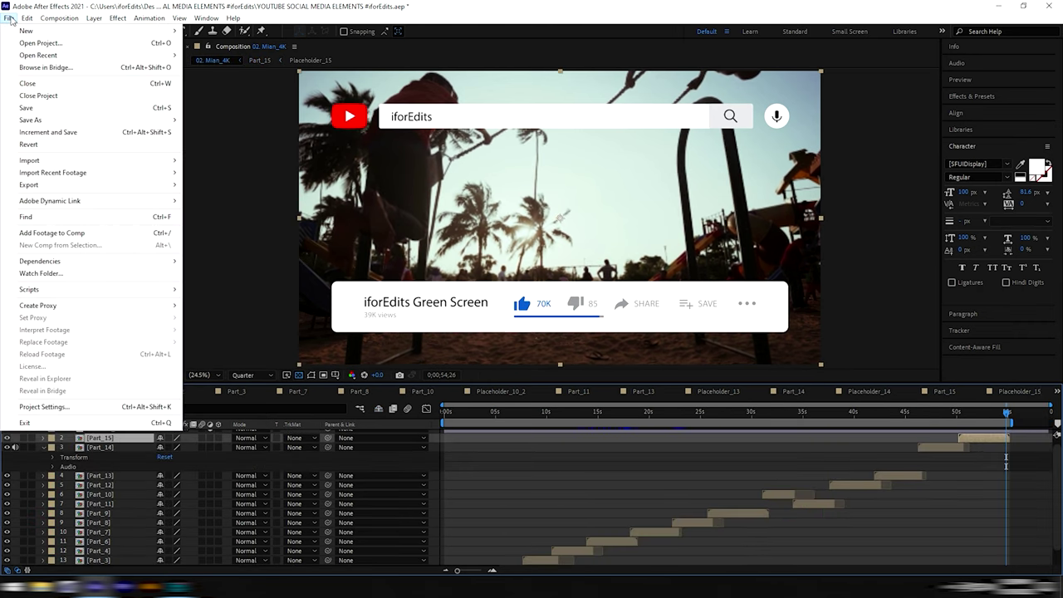
{"action": "left_click", "coordinate": [71, 109]}
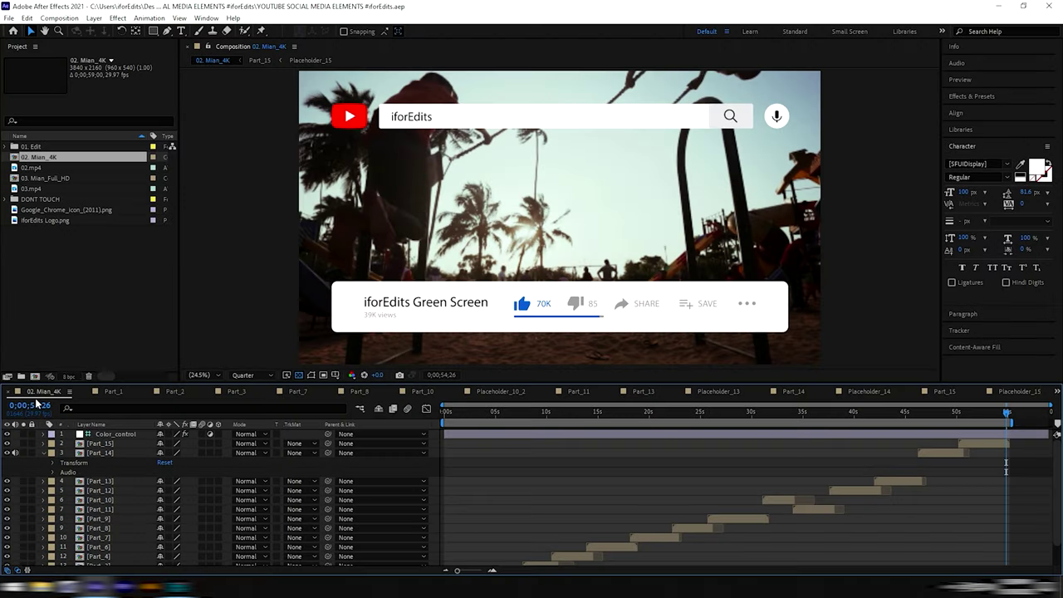
{"action": "right_click", "coordinate": [38, 395]}
{"action": "left_click", "coordinate": [81, 160]}
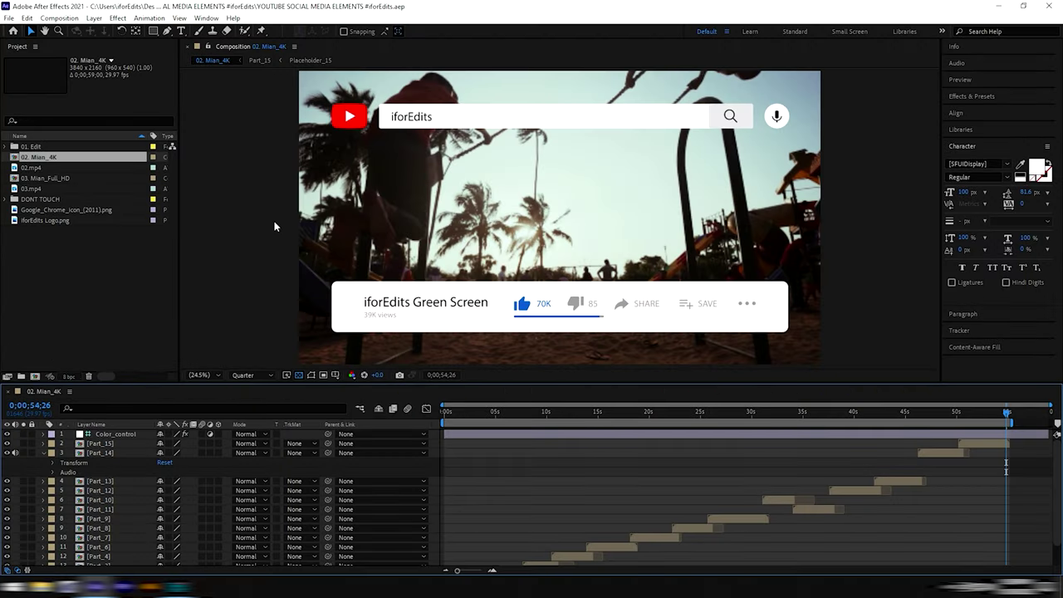
{"action": "left_click", "coordinate": [46, 453]}
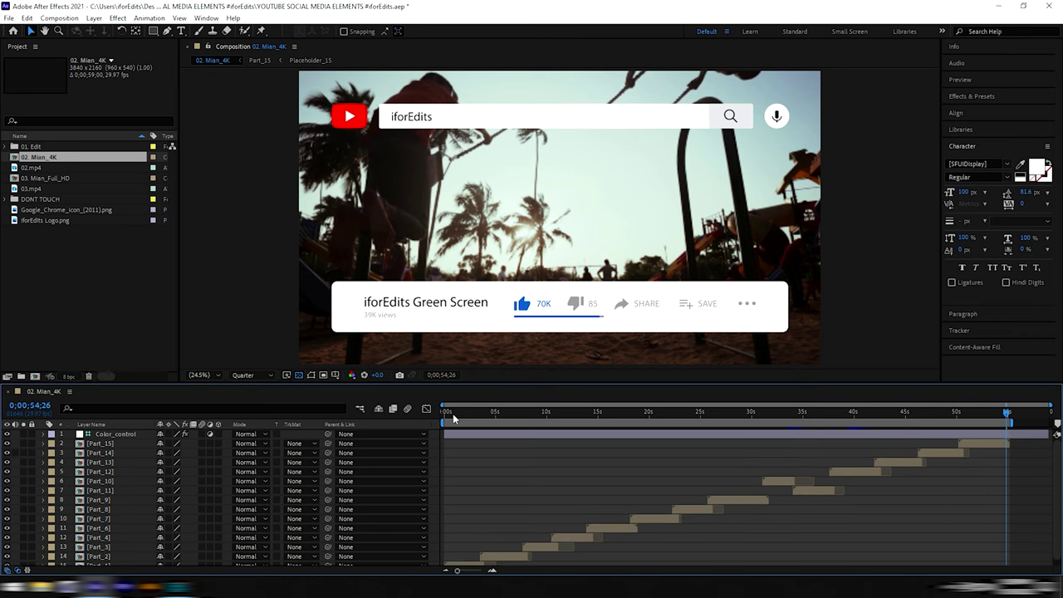
{"action": "left_click_drag", "start_coordinate": [453, 415], "coordinate": [465, 421]}
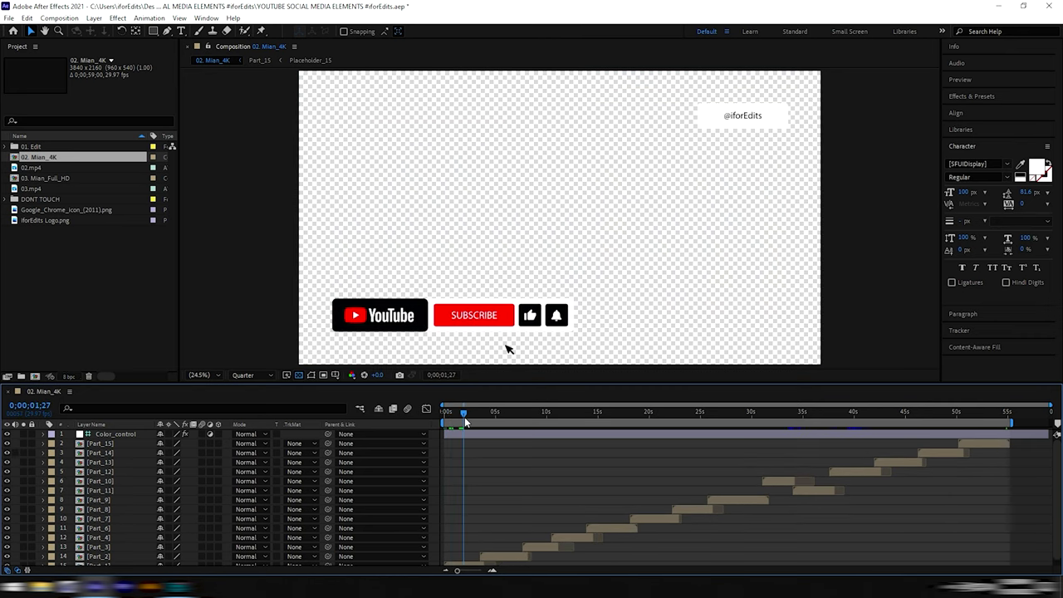
Preview the 03. Mian_Full_HD and 02. Mian_4K compositions from their first frames
{"action": "double_click", "coordinate": [46, 179]}
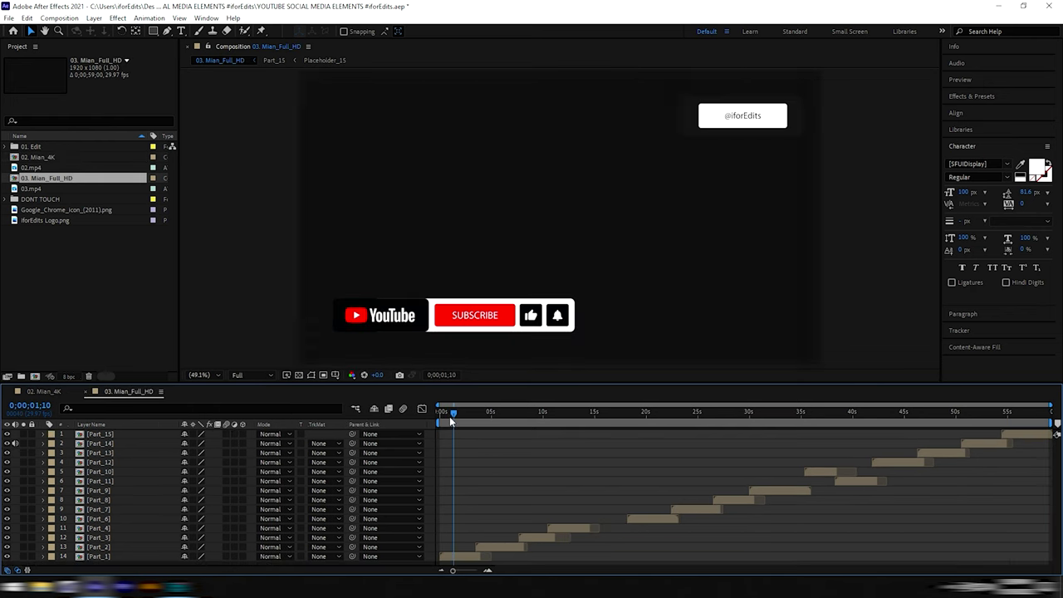
{"action": "left_click_drag", "start_coordinate": [449, 416], "coordinate": [456, 420]}
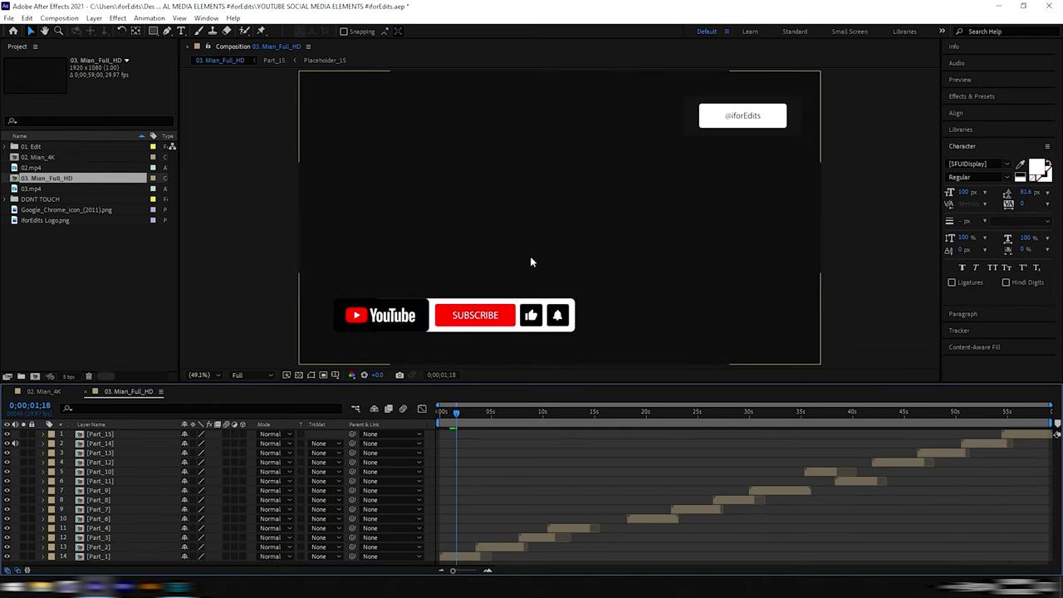
{"action": "double_click", "coordinate": [45, 158]}
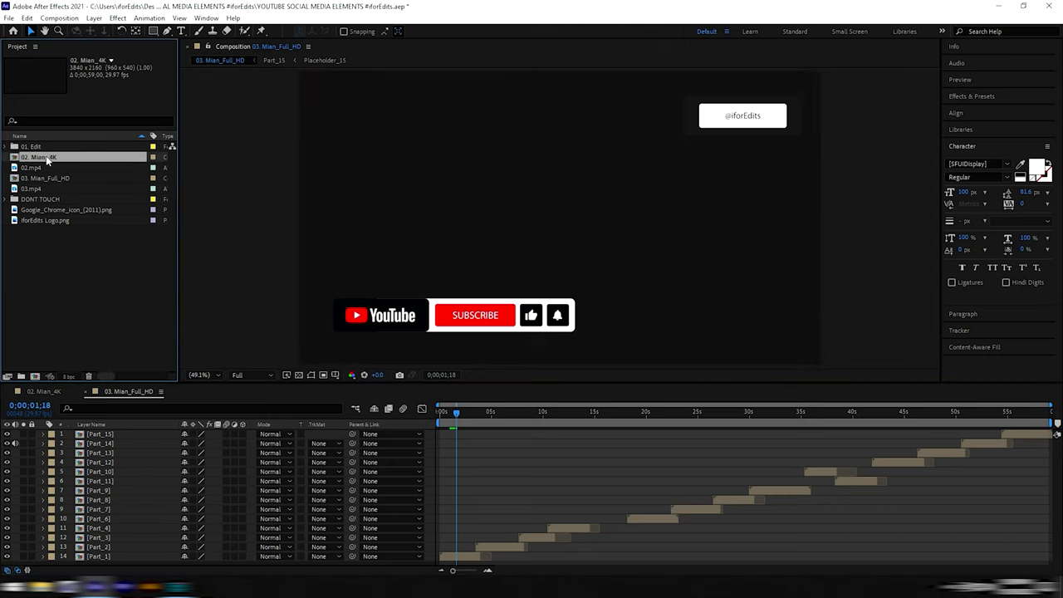
{"action": "left_click", "coordinate": [485, 414]}
{"action": "left_click_drag", "start_coordinate": [473, 419], "coordinate": [402, 417]}
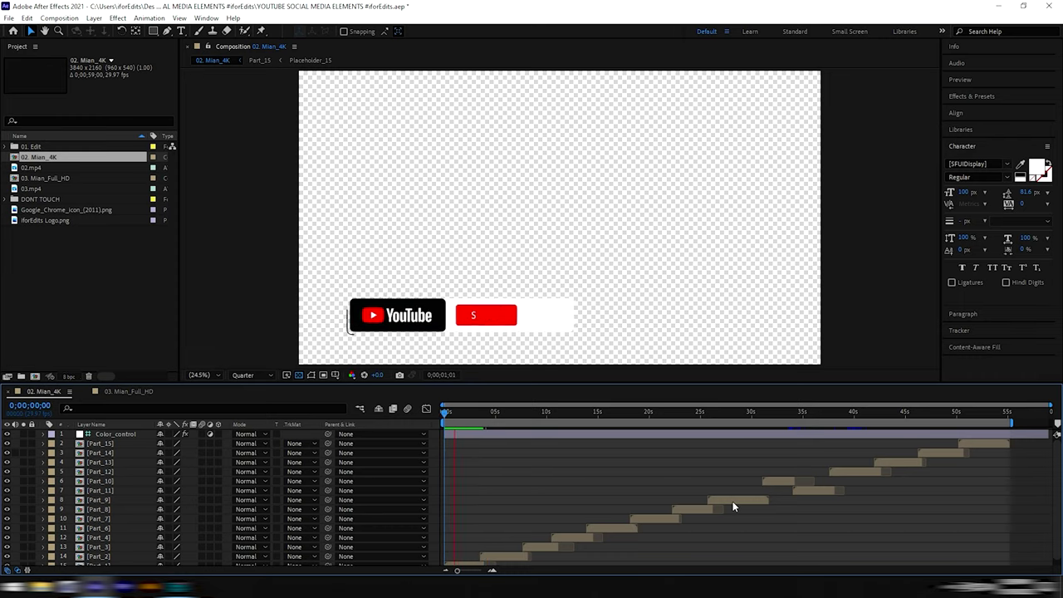
Toggle the transparency grid, scrub the 4K comp to SUBSCRIBED and back, then open Part_1
{"action": "left_click", "coordinate": [299, 374]}
{"action": "left_click", "coordinate": [300, 375]}
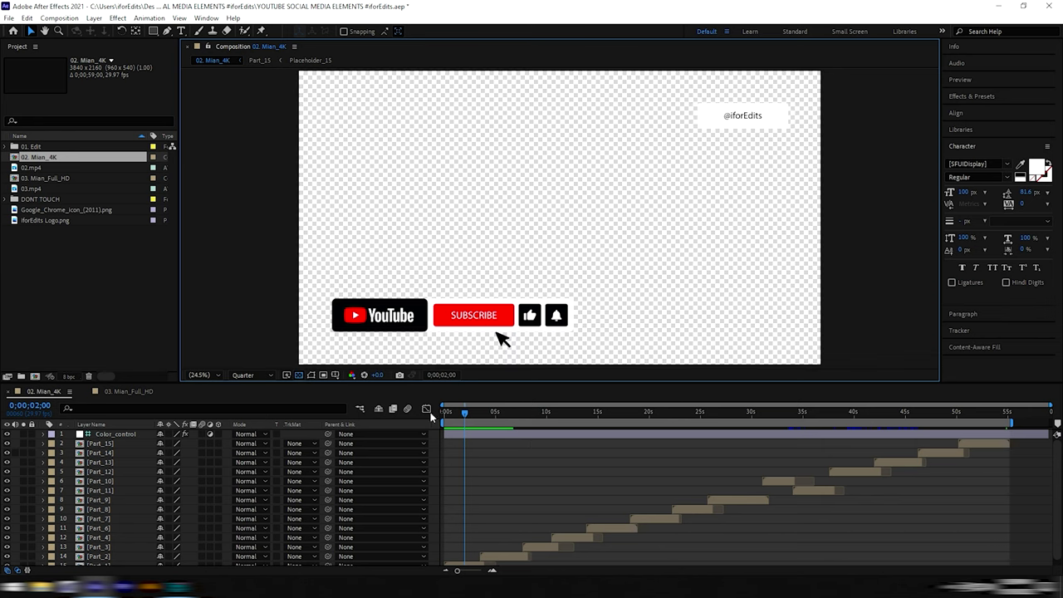
{"action": "left_click_drag", "start_coordinate": [465, 414], "coordinate": [476, 432]}
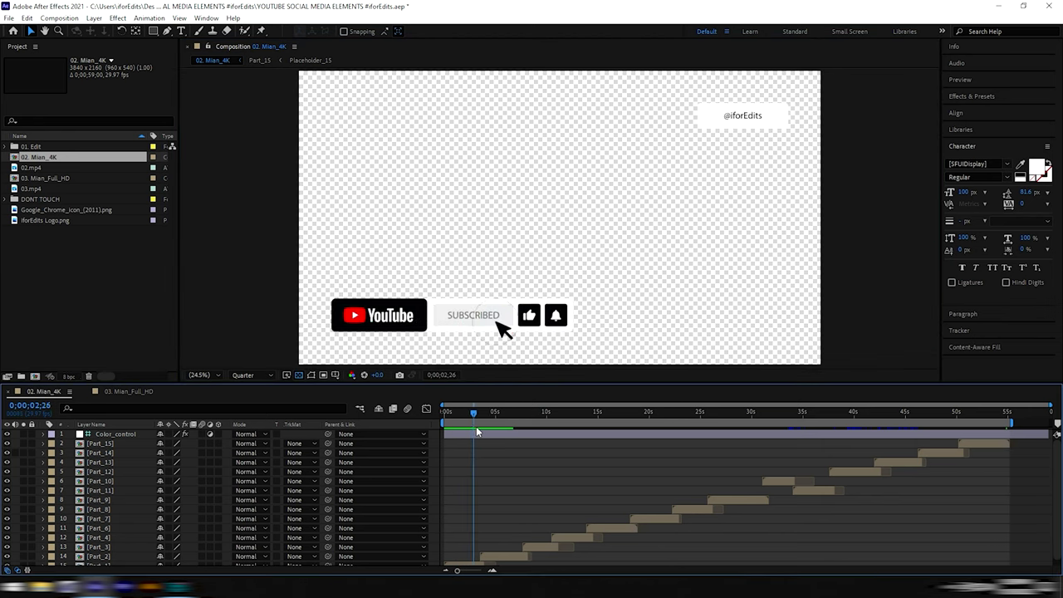
{"action": "mouse_move", "coordinate": [476, 432]}
{"action": "left_mouse_down"}
{"action": "mouse_move", "coordinate": [449, 442]}
{"action": "mouse_move", "coordinate": [472, 457]}
{"action": "left_mouse_up"}
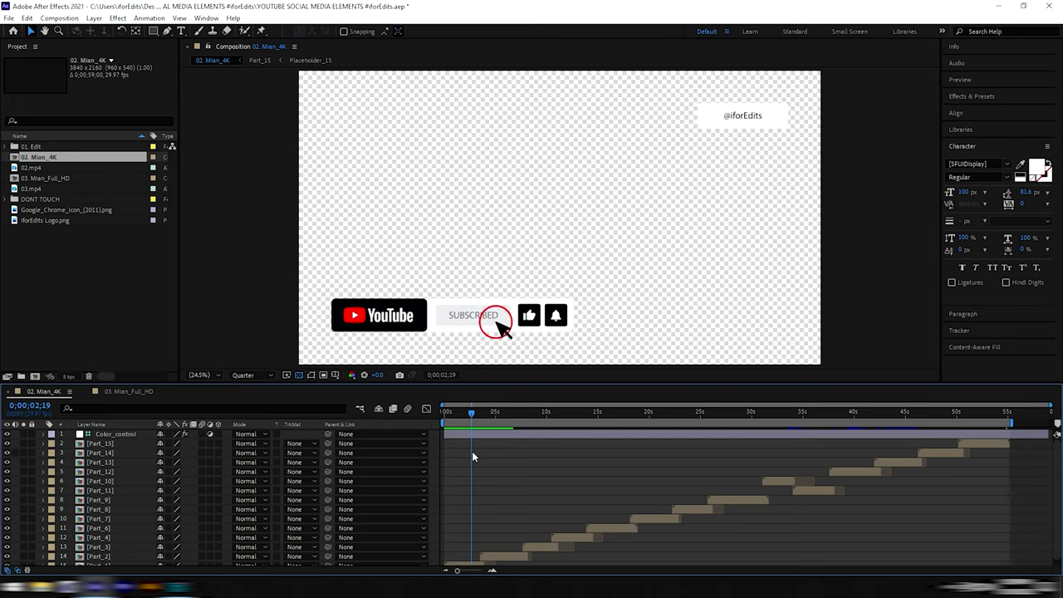
{"action": "scroll", "coordinate": [515, 492], "scroll_direction": "down", "scroll_amount": 1}
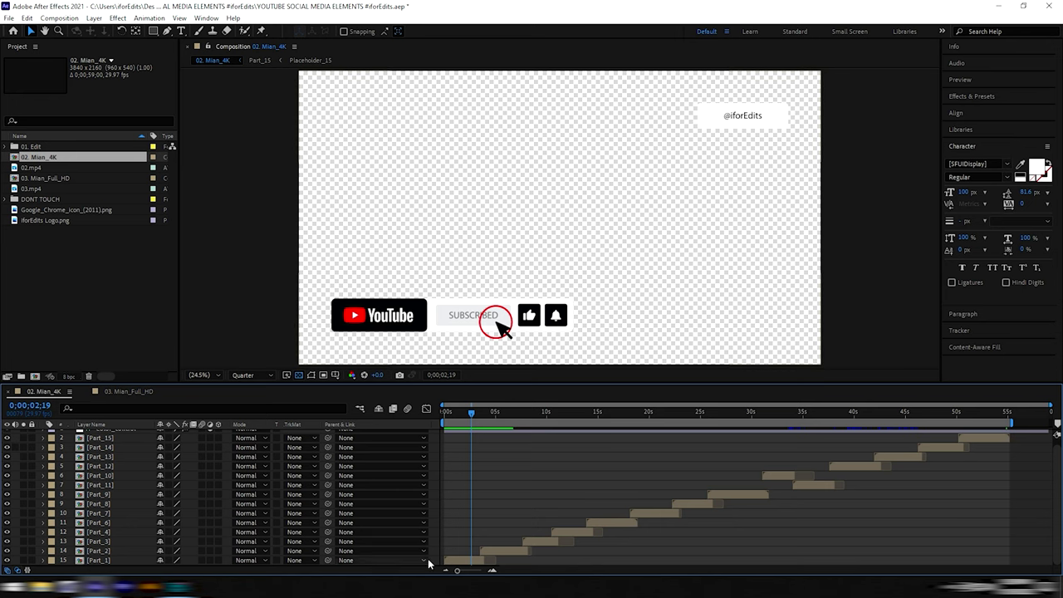
{"action": "double_click", "coordinate": [465, 560]}
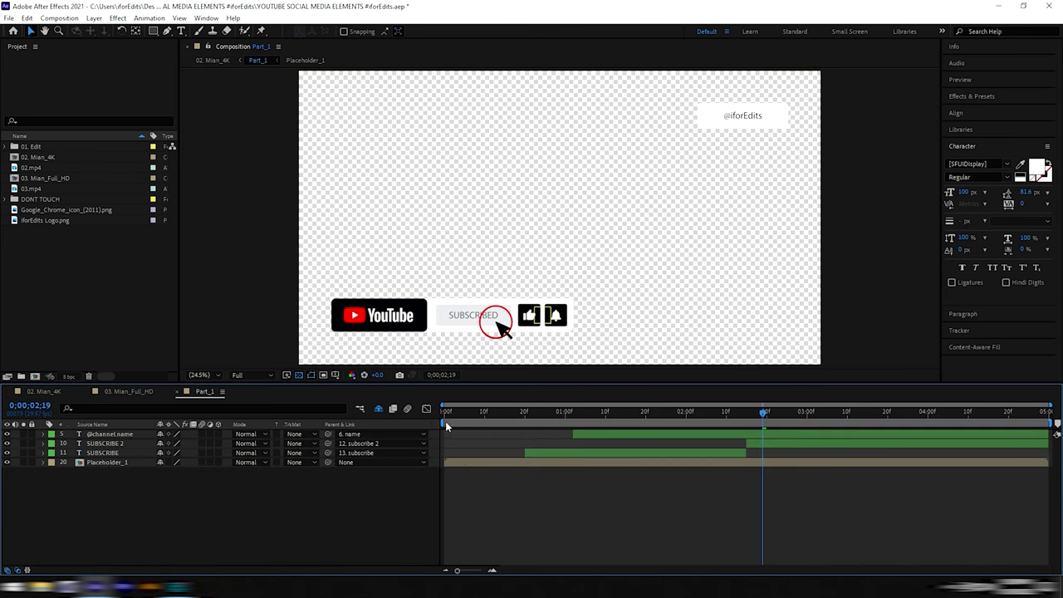
Preview Part_1 and add it to the Render Queue
{"action": "key", "text": "space"}
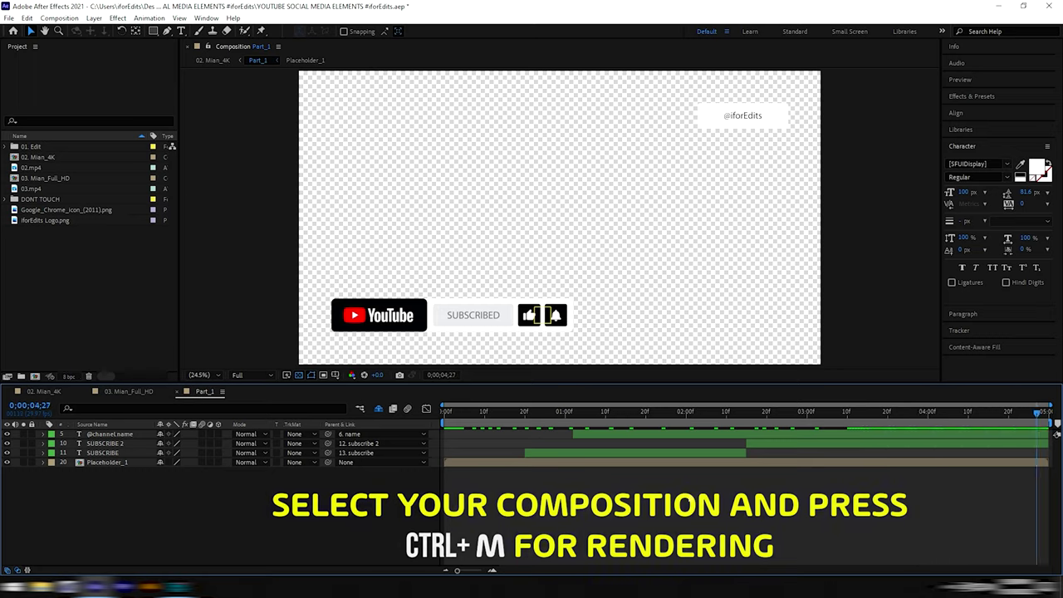
{"action": "key", "text": "ctrl+m"}
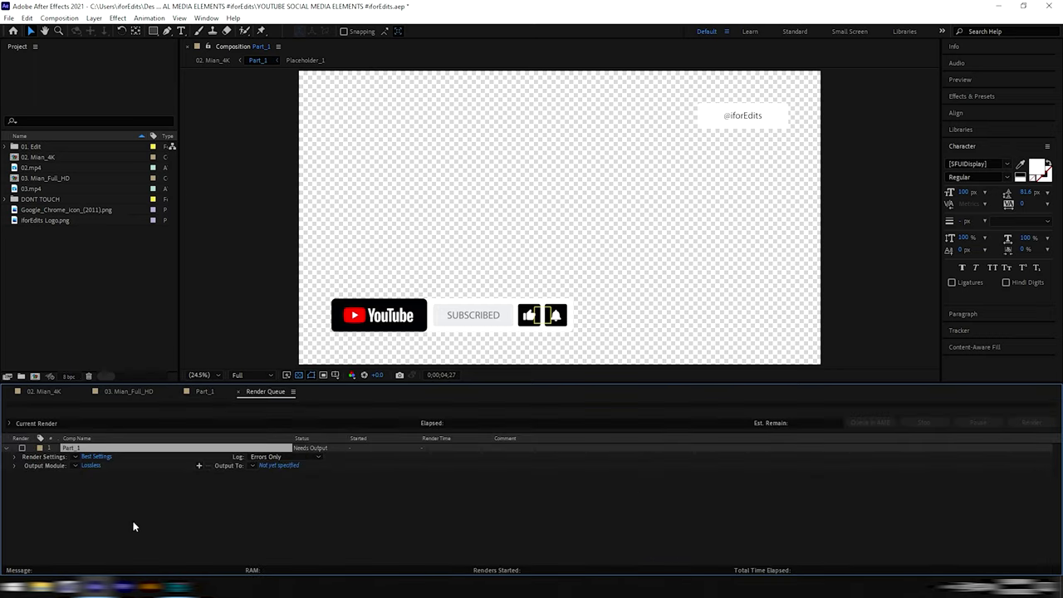
Set Part_1's output module to QuickTime, RGB + Alpha channels, without the project link
{"action": "left_click", "coordinate": [90, 466]}
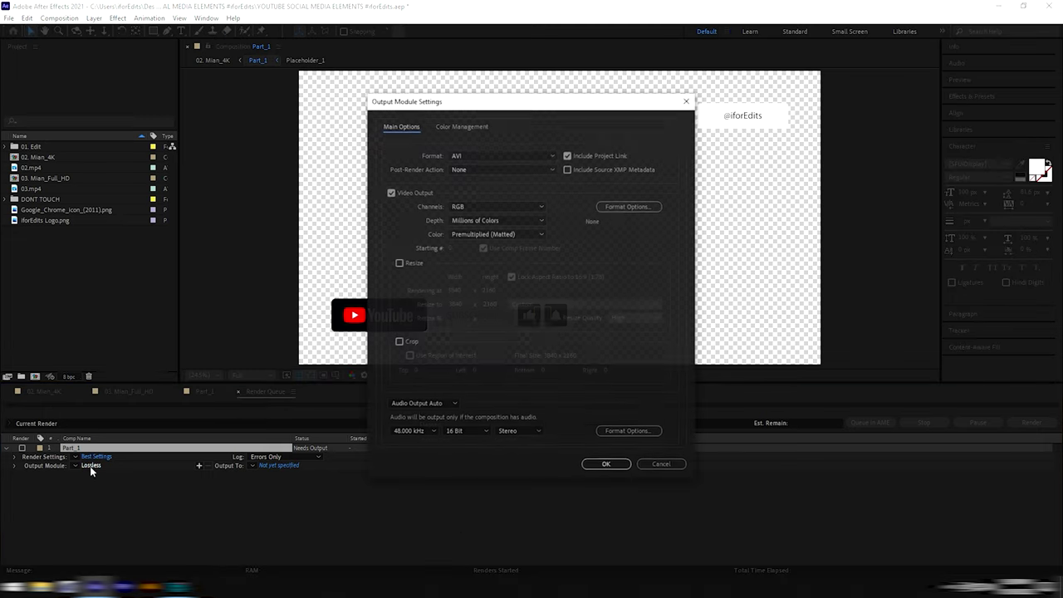
{"action": "left_click", "coordinate": [502, 156]}
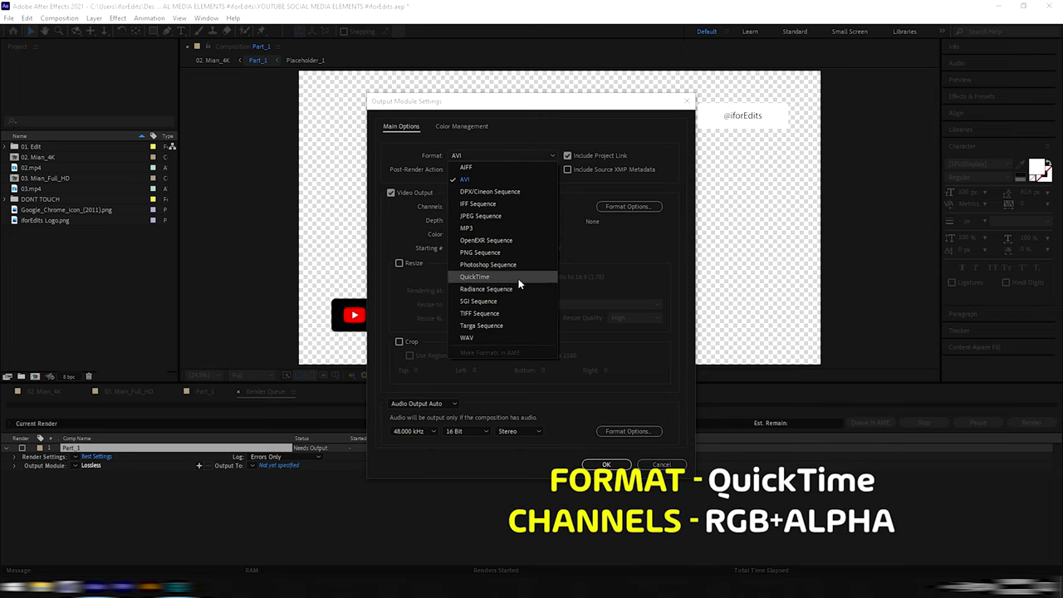
{"action": "left_click", "coordinate": [546, 277]}
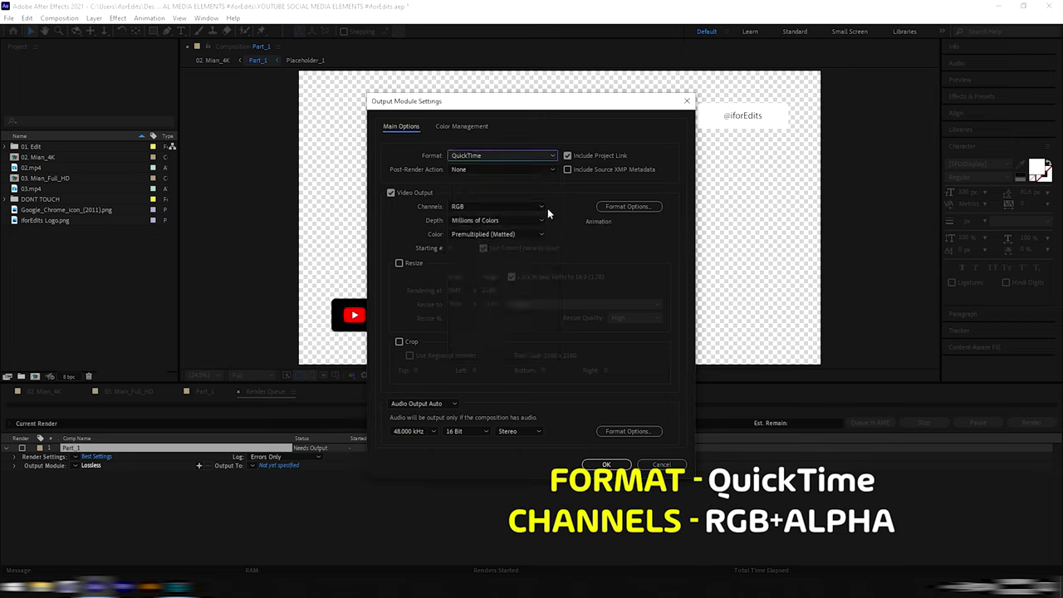
{"action": "left_click", "coordinate": [567, 156]}
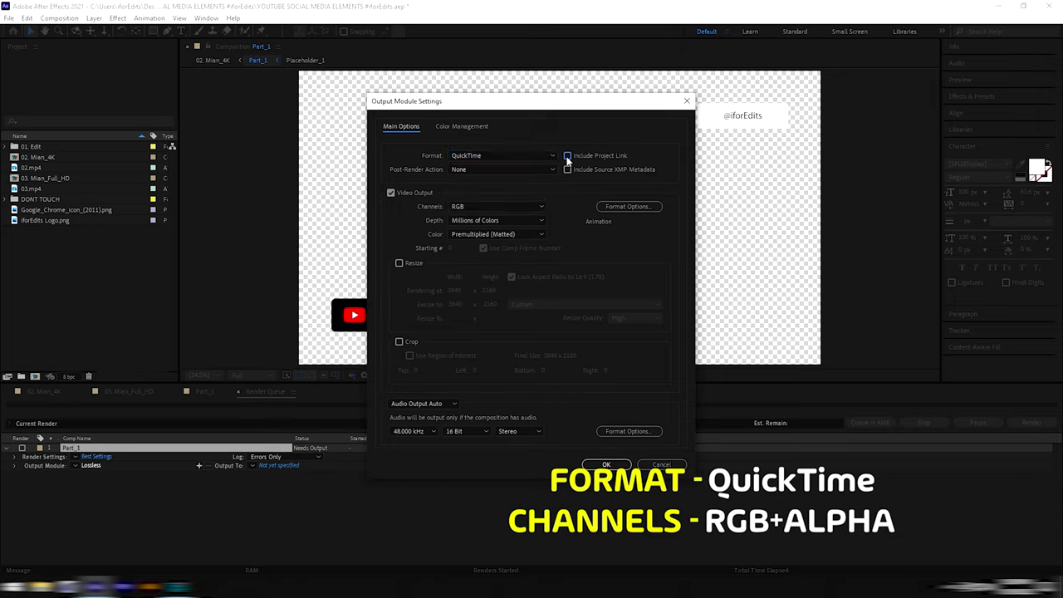
{"action": "left_click", "coordinate": [530, 207]}
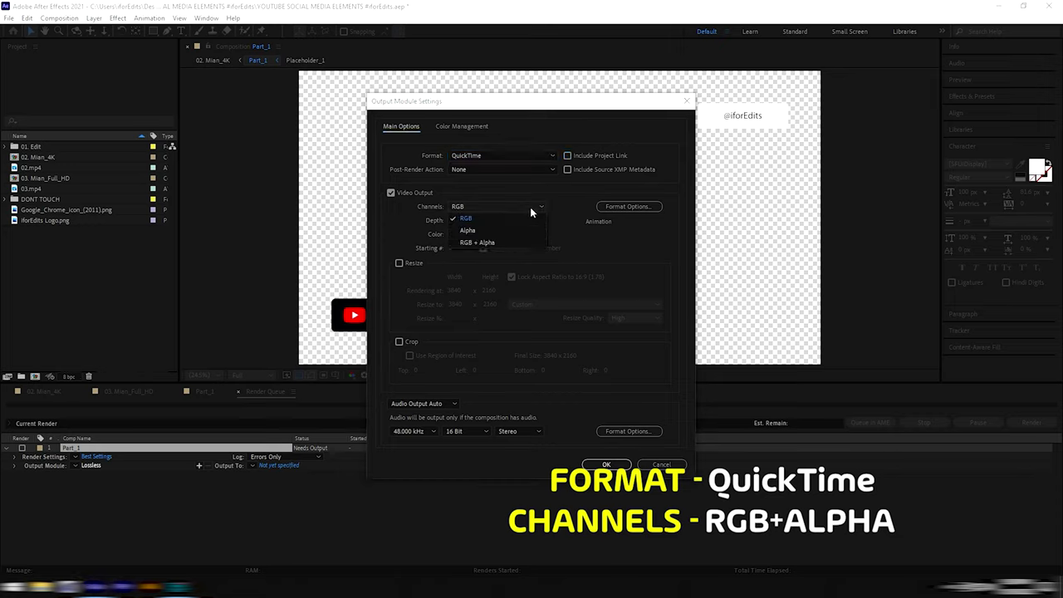
{"action": "left_click", "coordinate": [471, 243]}
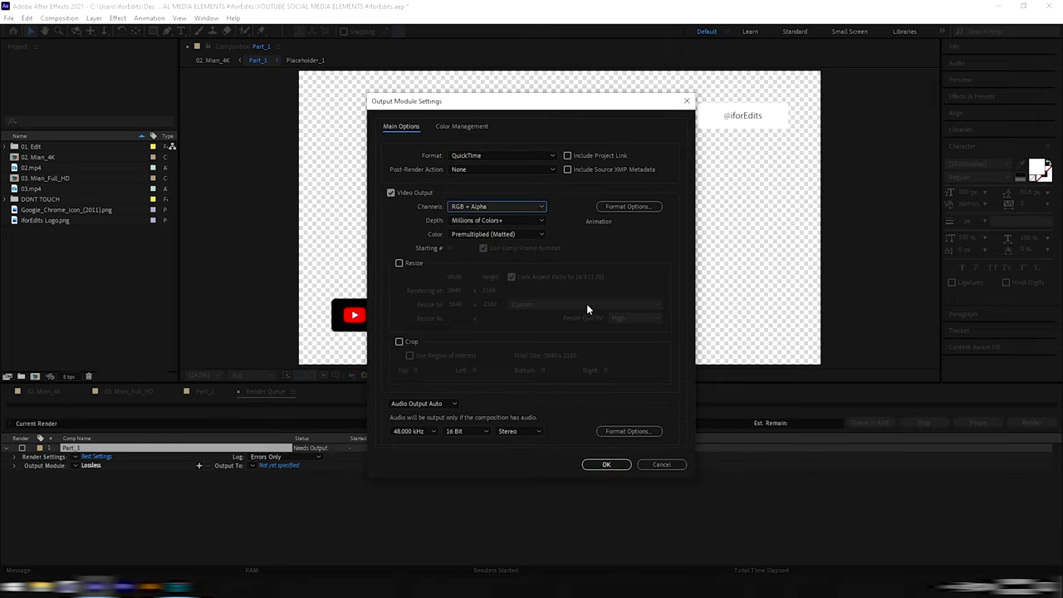
{"action": "left_click", "coordinate": [605, 467]}
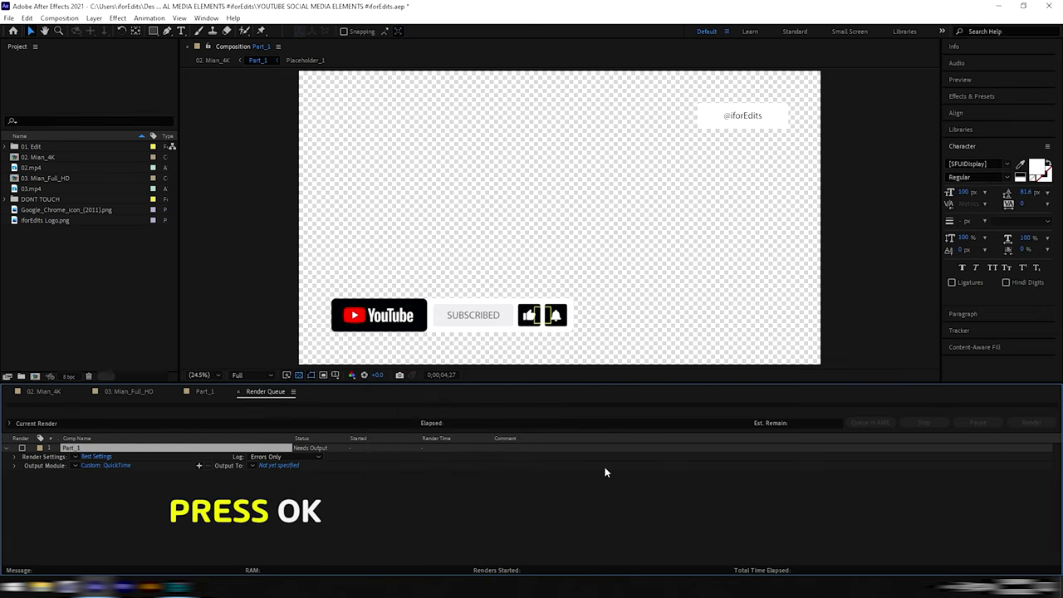
Render Part_1 to 'YOUTUBE ELEMENTS 01.mov' in the Desktop's AE OUTPUT folder
{"action": "left_click", "coordinate": [282, 465]}
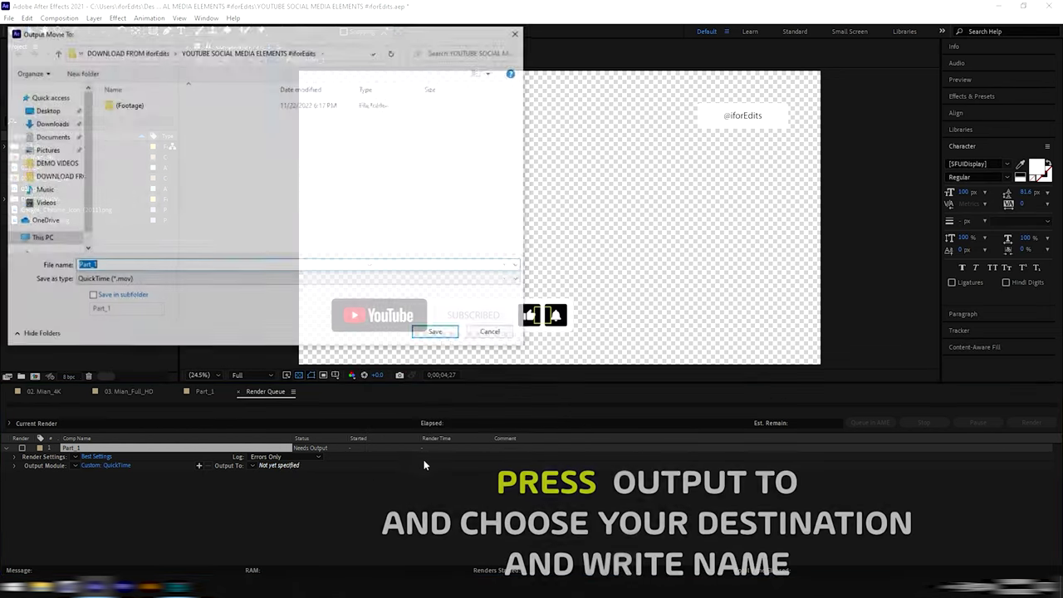
{"action": "left_click", "coordinate": [54, 112]}
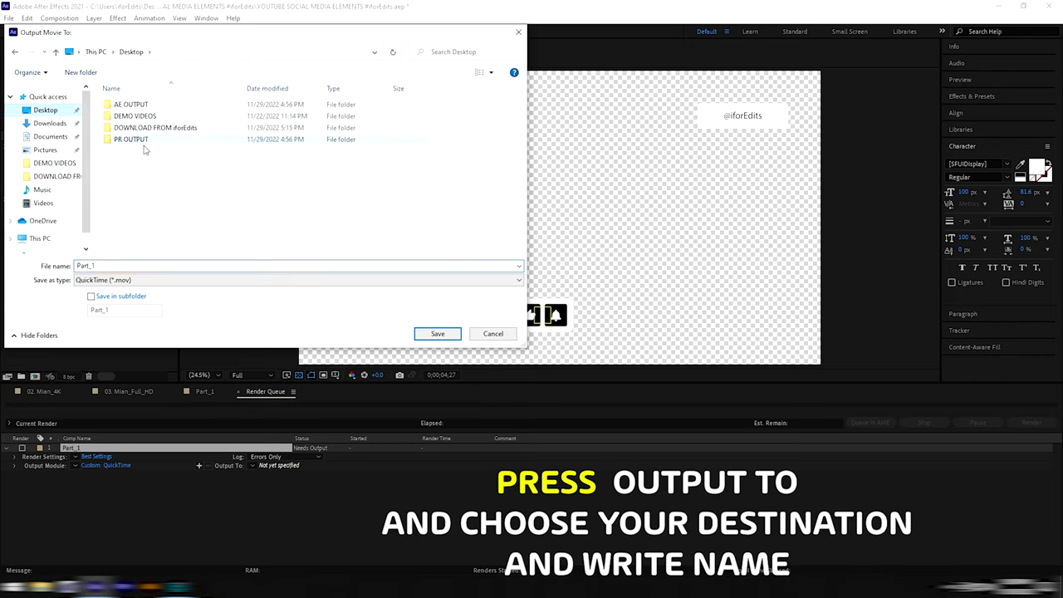
{"action": "double_click", "coordinate": [131, 105]}
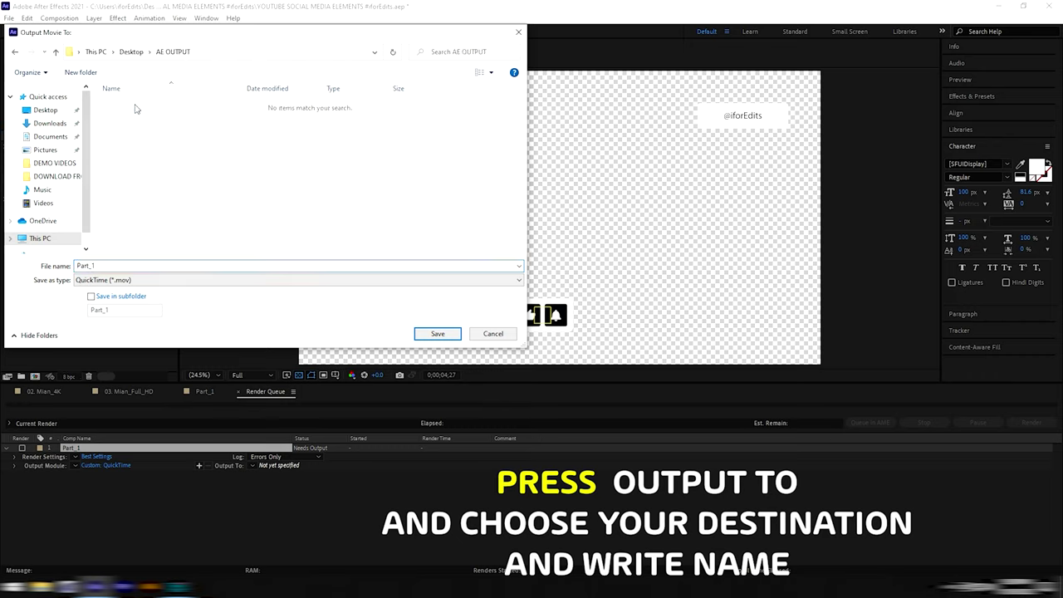
{"action": "double_click", "coordinate": [161, 265]}
{"action": "type", "text": "YOUTUBE ELEMENTS 01"}
{"action": "key", "text": "Return"}
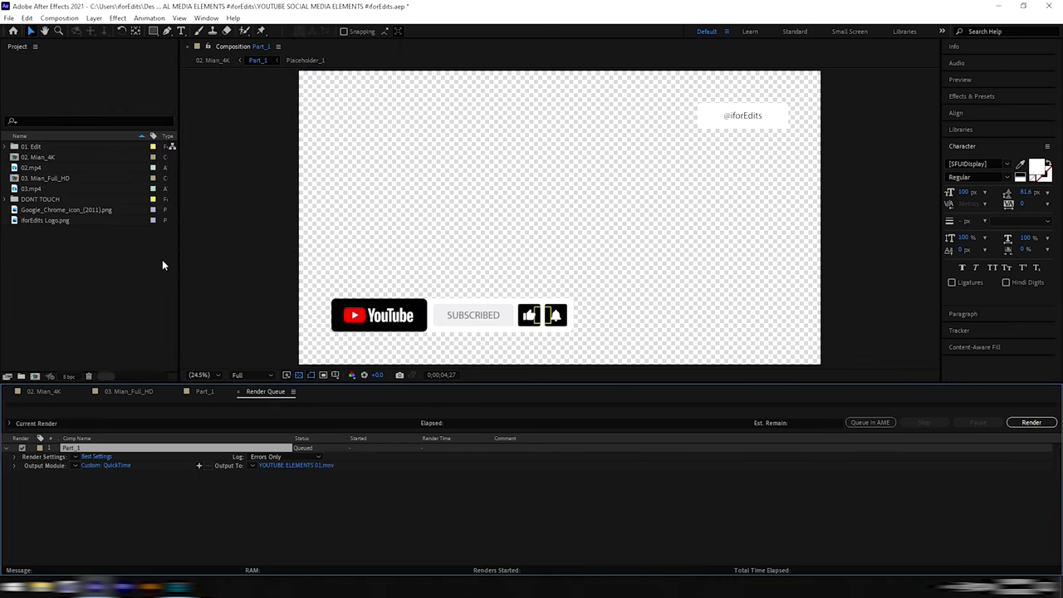
{"action": "left_click", "coordinate": [1030, 422]}
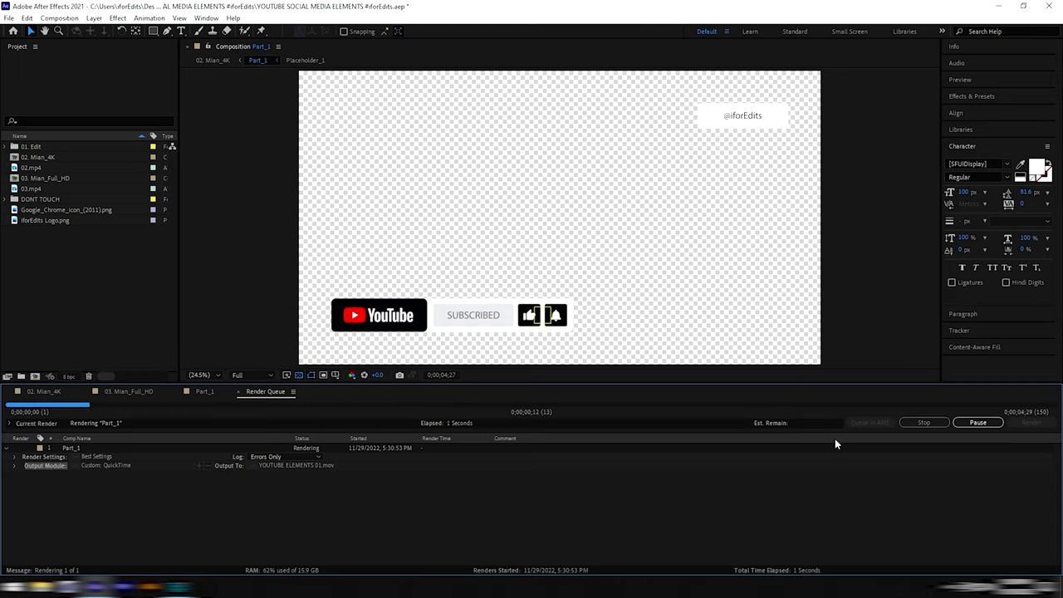
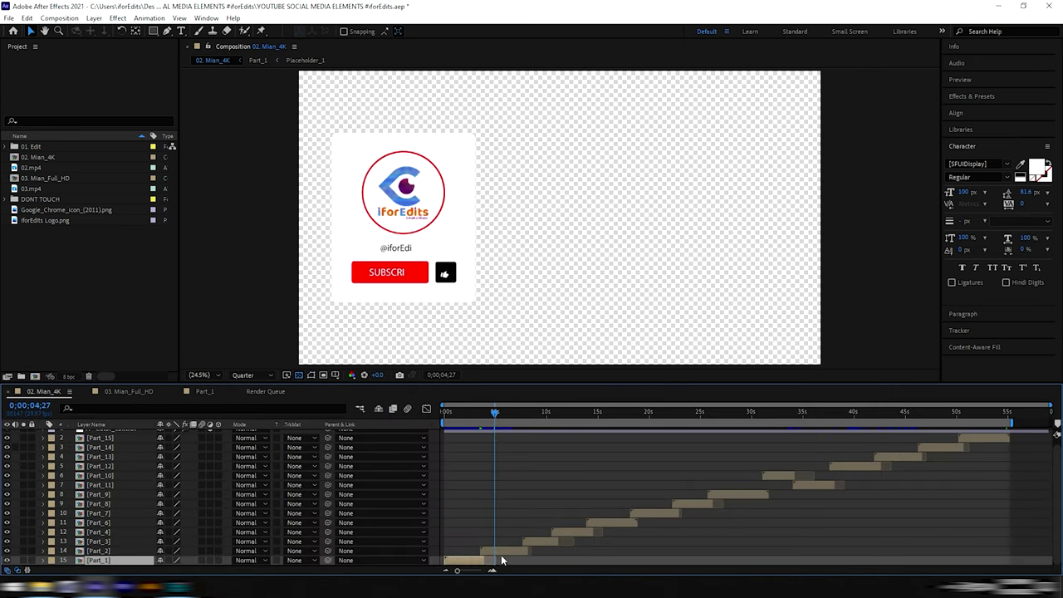
Open the Part_2 composition and scrub its subscribe animation up to 2;29
{"action": "double_click", "coordinate": [504, 553]}
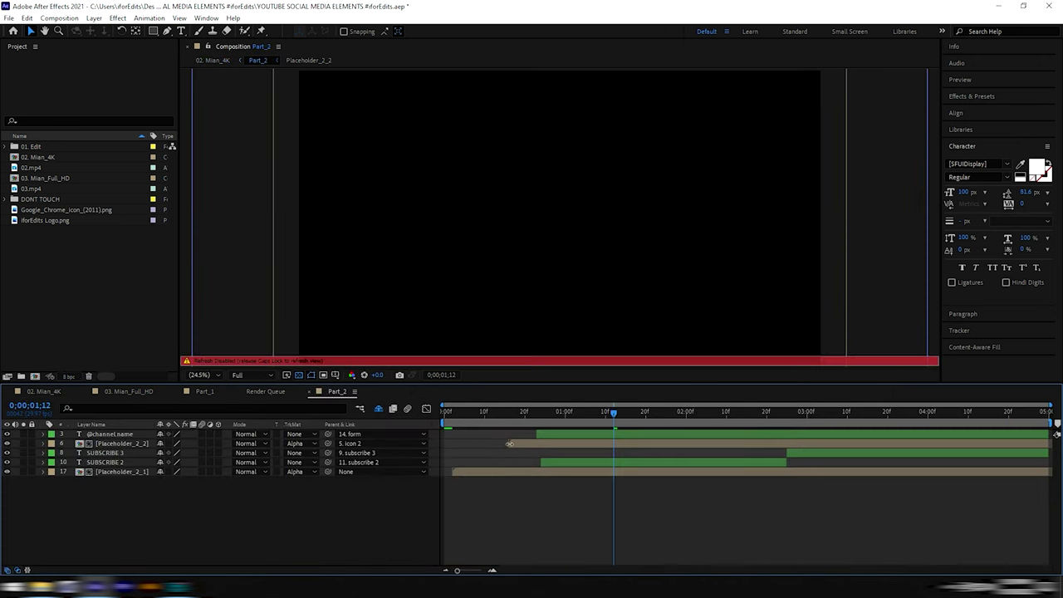
{"action": "key", "text": "Caps_Lock"}
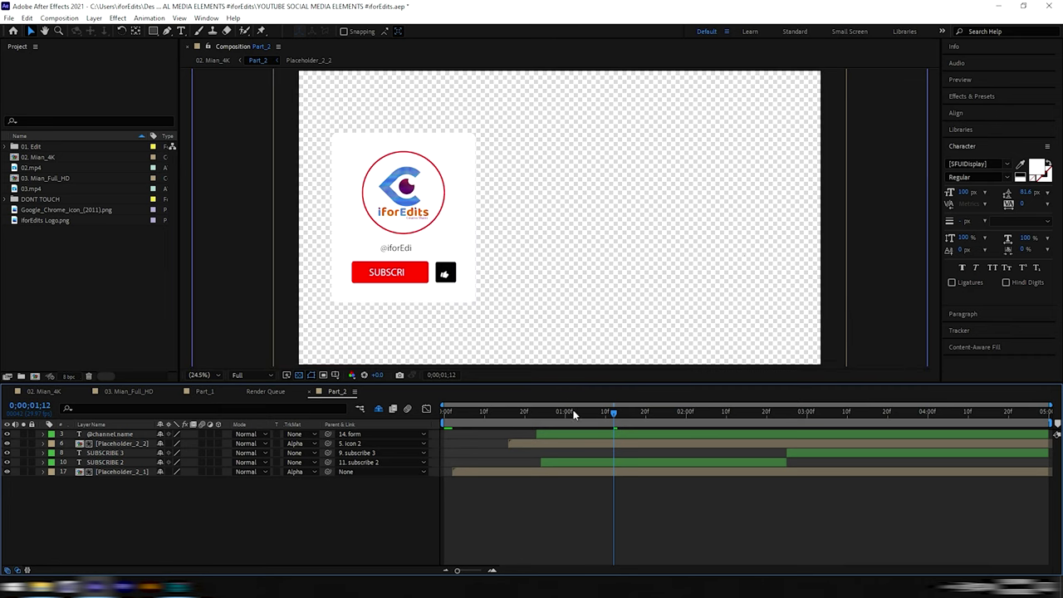
{"action": "left_click", "coordinate": [637, 412]}
{"action": "left_click_drag", "start_coordinate": [658, 423], "coordinate": [804, 413]}
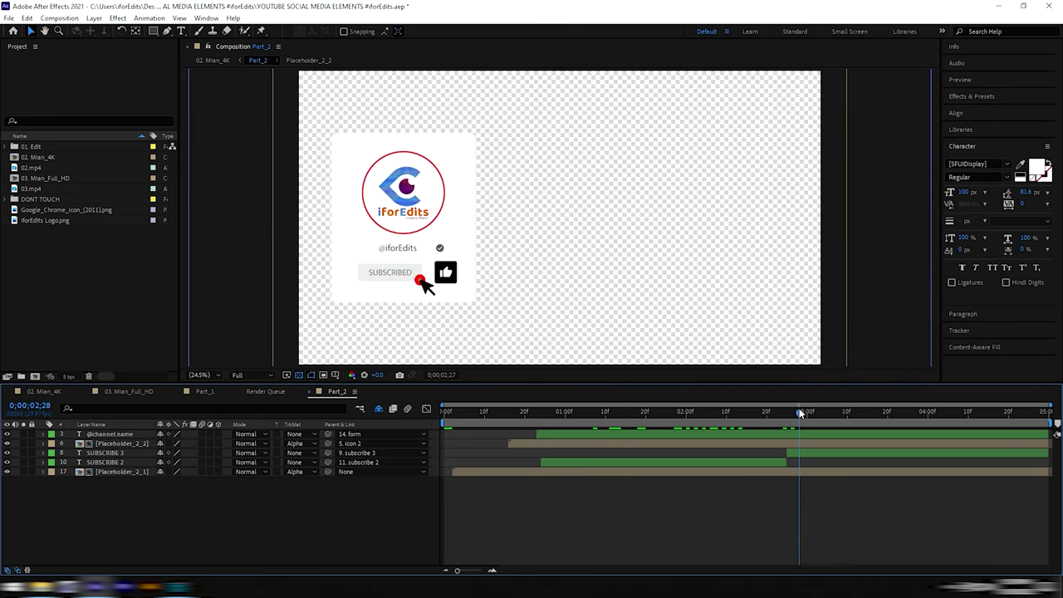
Queue Part_2 with a QuickTime output module using RGB + Alpha channels
{"action": "key", "text": "ctrl+m"}
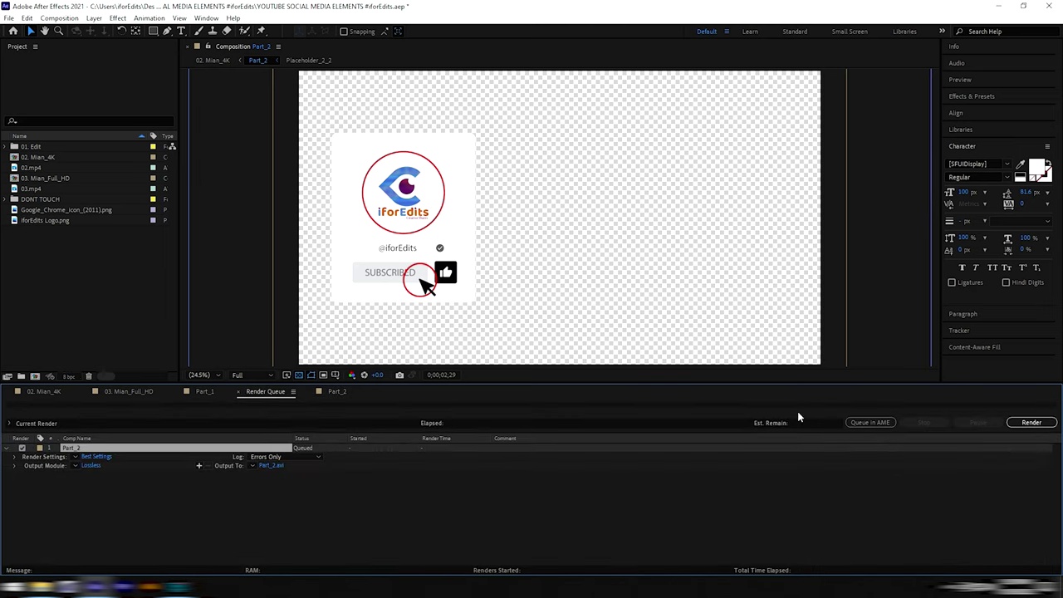
{"action": "left_click", "coordinate": [88, 465]}
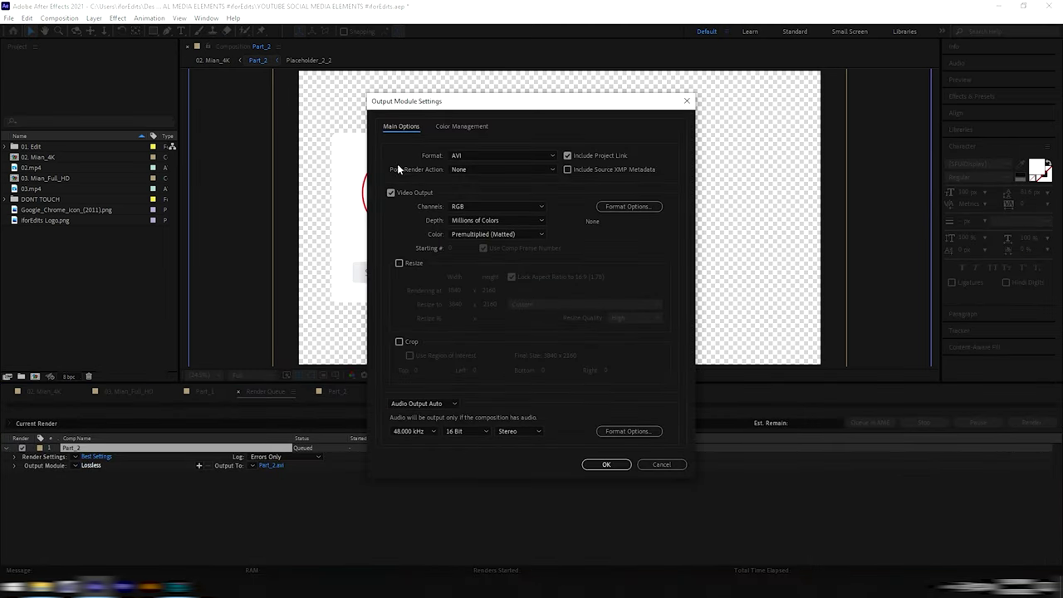
{"action": "left_click", "coordinate": [503, 155]}
{"action": "left_click", "coordinate": [496, 277]}
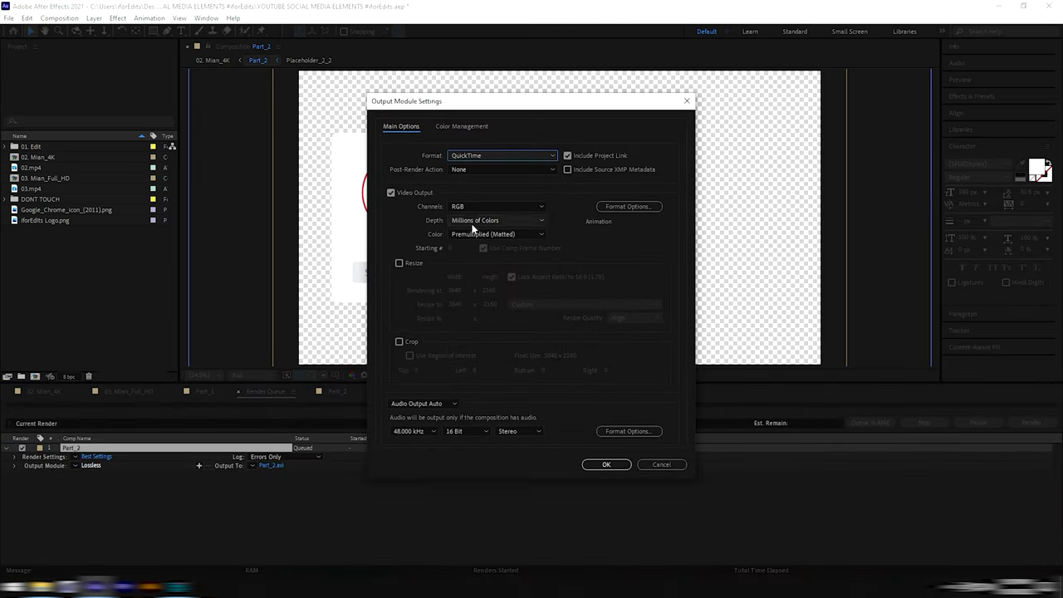
{"action": "left_click", "coordinate": [460, 206]}
{"action": "left_click", "coordinate": [473, 243]}
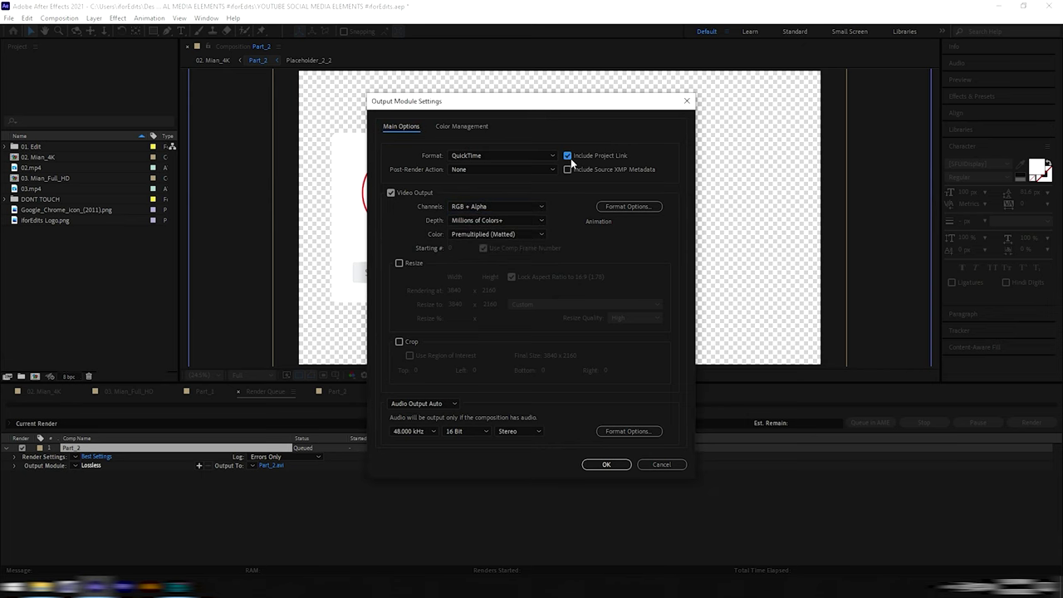
{"action": "left_click", "coordinate": [606, 464]}
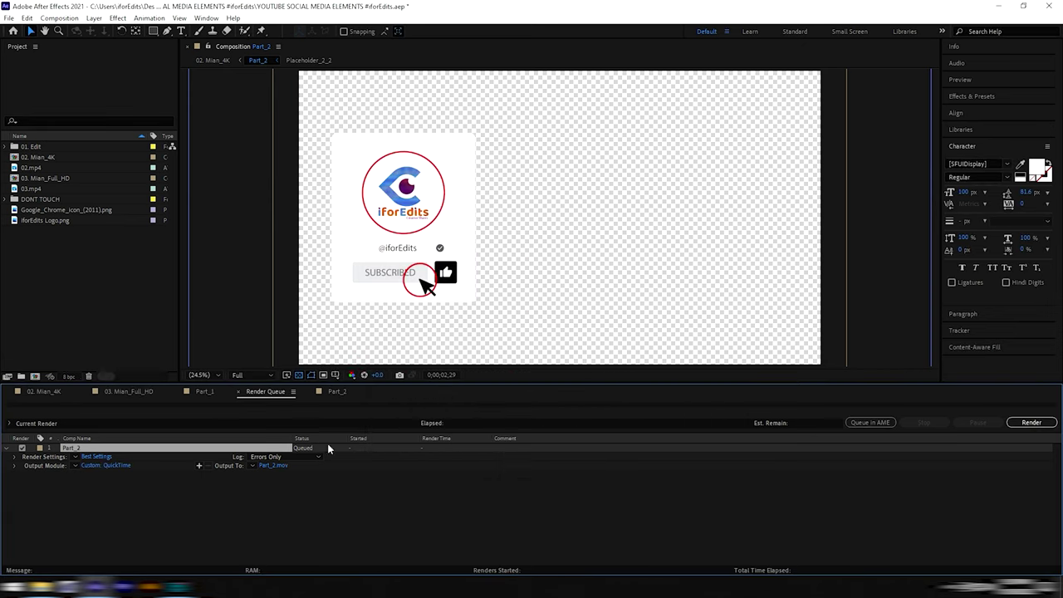
Save the output as YOUTUBE ELEMENTS 02.mov in AE OUTPUT and start rendering
{"action": "left_click", "coordinate": [274, 466]}
{"action": "left_click", "coordinate": [129, 121]}
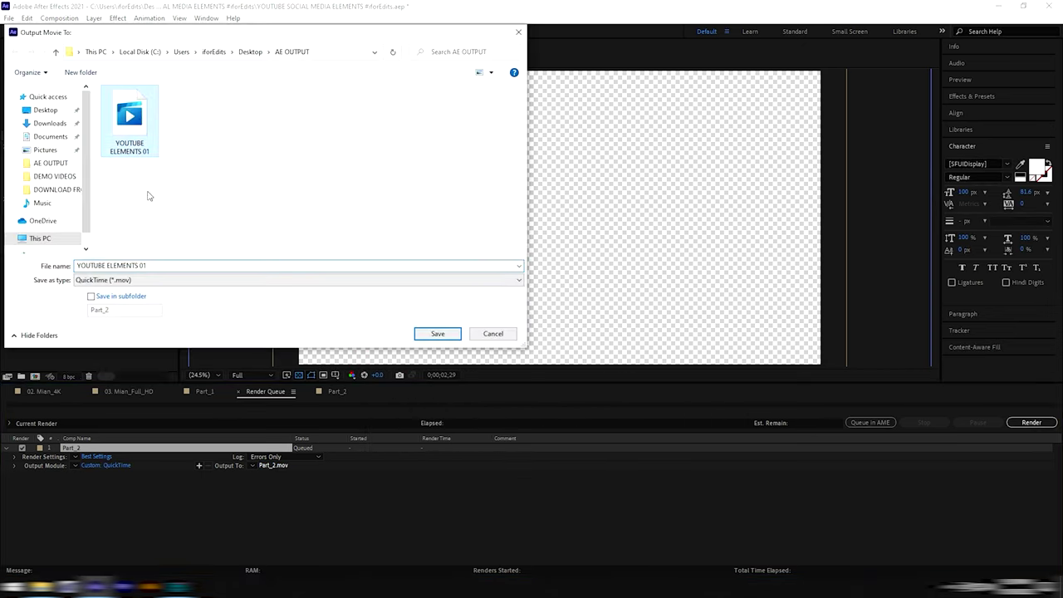
{"action": "left_click", "coordinate": [155, 266]}
{"action": "left_click", "coordinate": [172, 266]}
{"action": "key", "text": "BackSpace"}
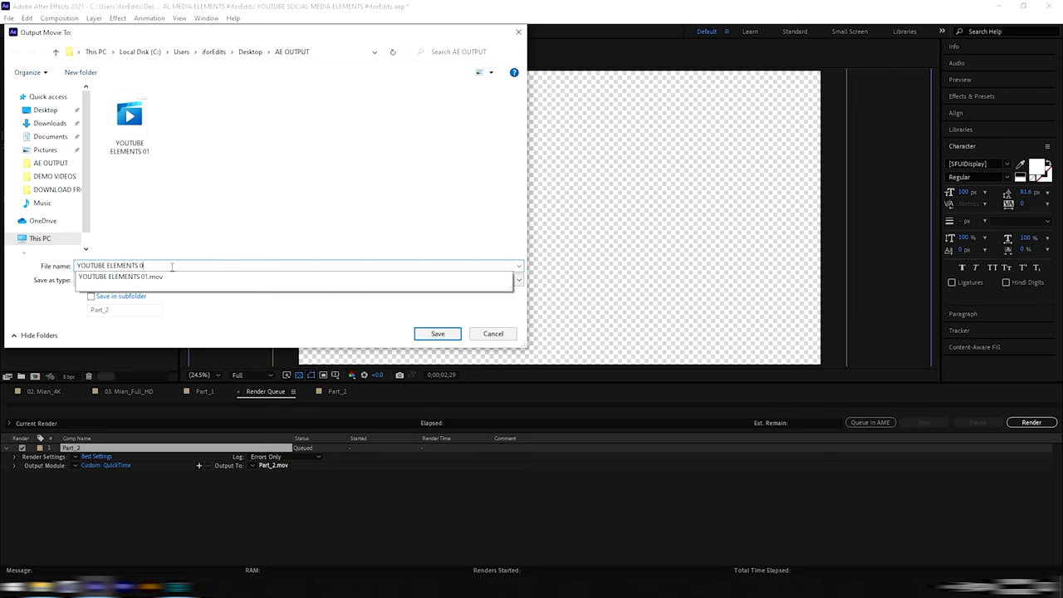
{"action": "type", "text": "2"}
{"action": "key", "text": "Return"}
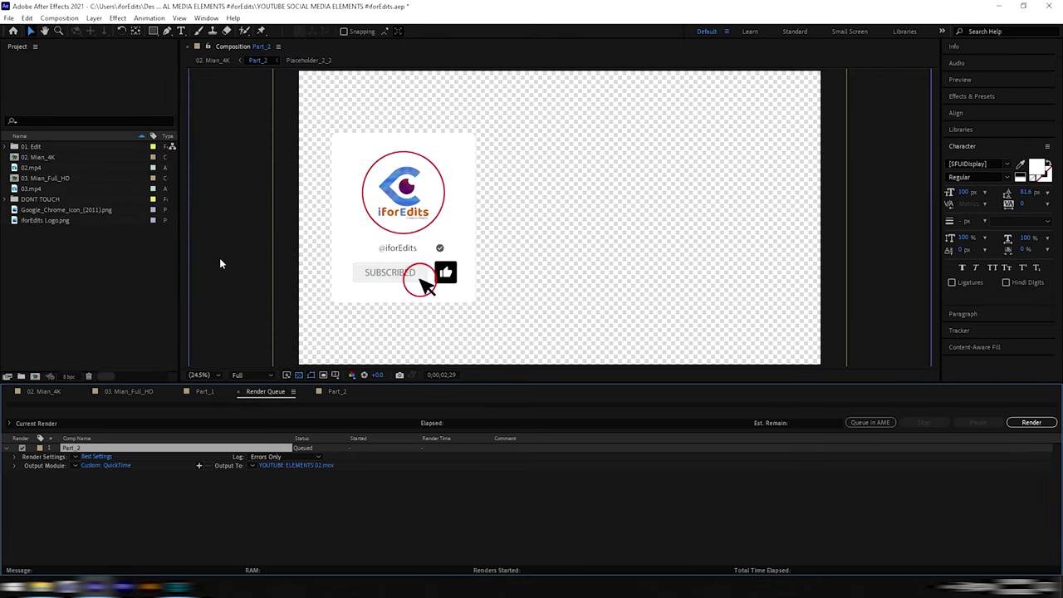
{"action": "left_click", "coordinate": [1030, 422]}
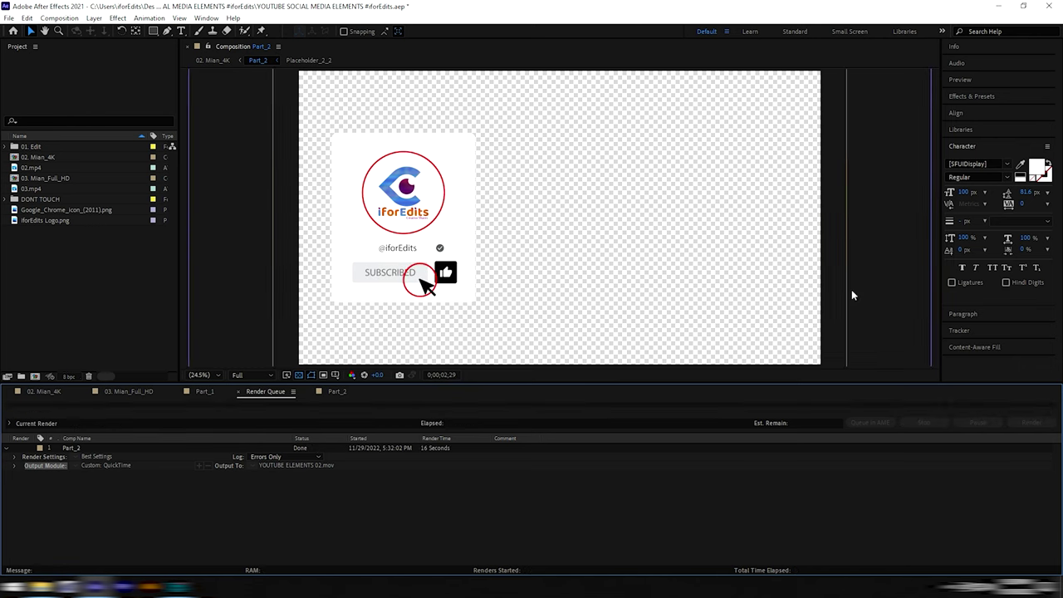
Select the finished Part_2 item in the render queue
{"action": "left_click", "coordinate": [70, 447]}
Delete the finished render item and scrub the 02. Mian_4K comp to the red banner near 9 seconds
{"action": "key", "text": "Delete"}
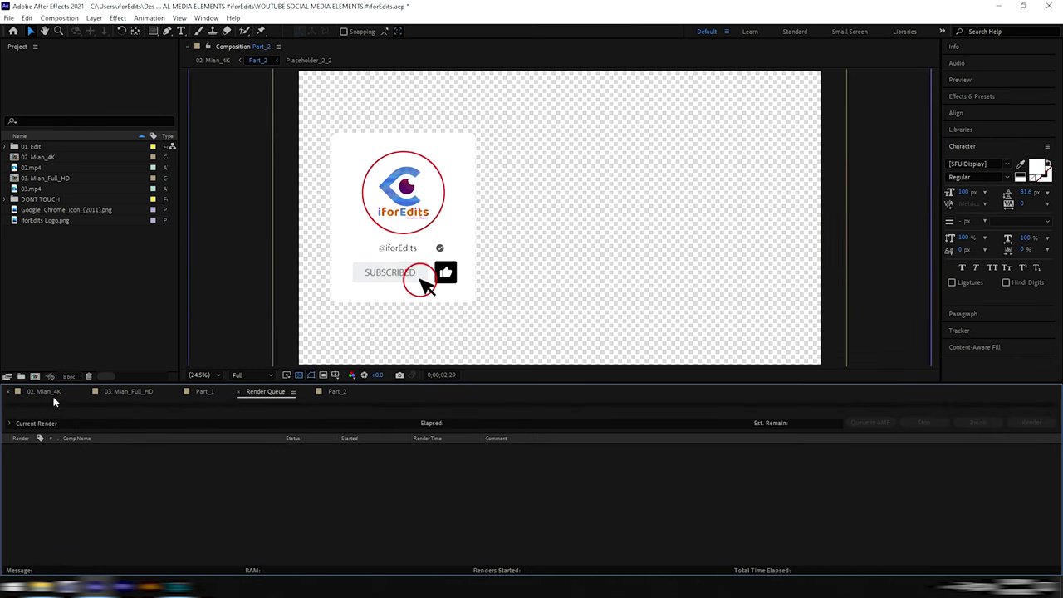
{"action": "left_click", "coordinate": [53, 397]}
{"action": "left_click", "coordinate": [539, 414]}
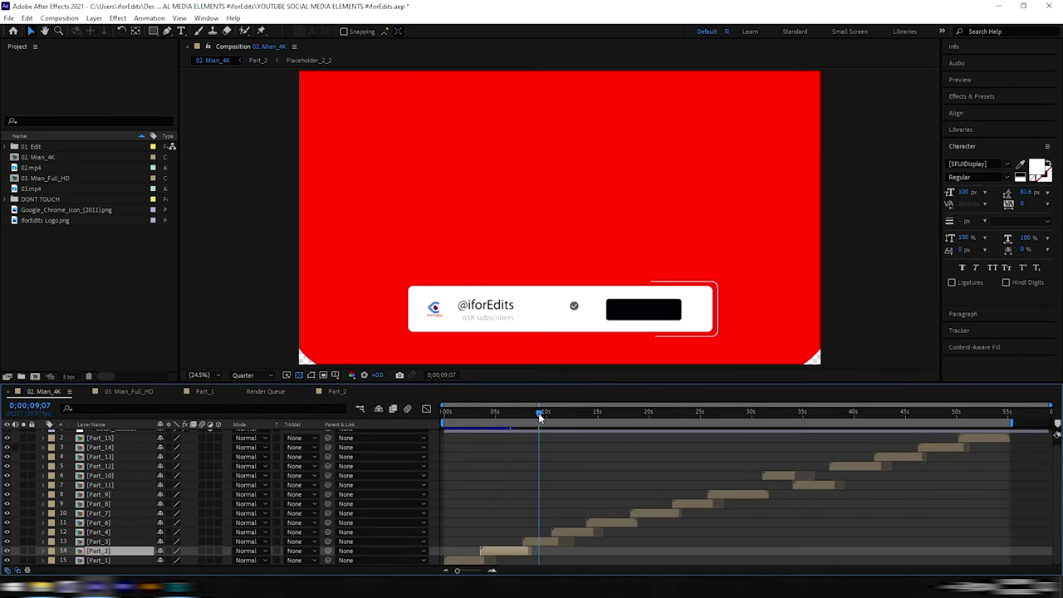
{"action": "mouse_move", "coordinate": [539, 415]}
{"action": "left_mouse_down"}
{"action": "mouse_move", "coordinate": [556, 416]}
{"action": "mouse_move", "coordinate": [526, 419]}
{"action": "left_mouse_up"}
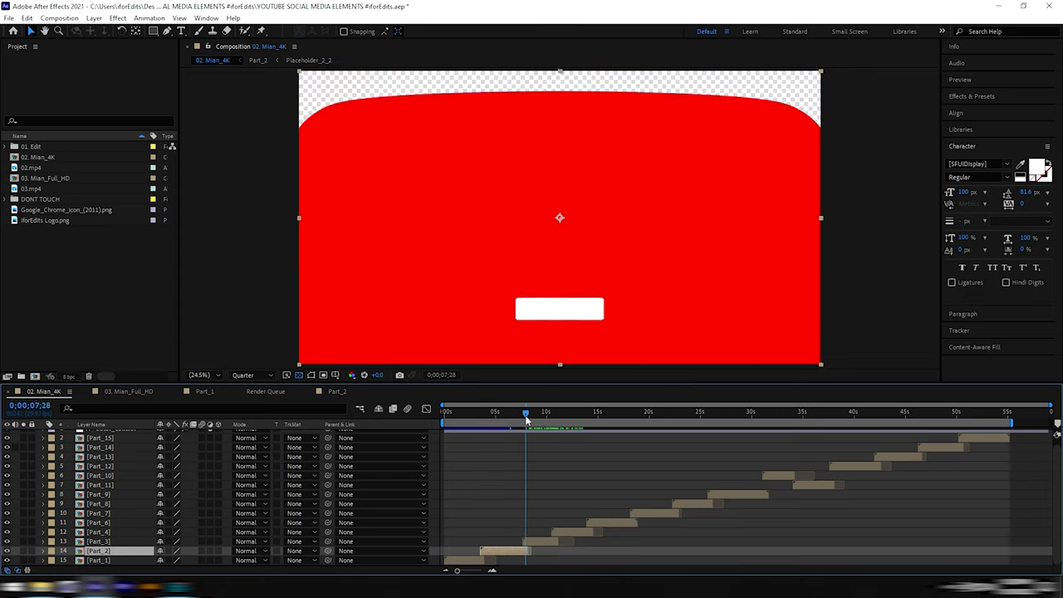
Open Part_3, preview its opening frames, and select the Placeholder_3_2 and Placeholder_3_1 layers
{"action": "double_click", "coordinate": [537, 541]}
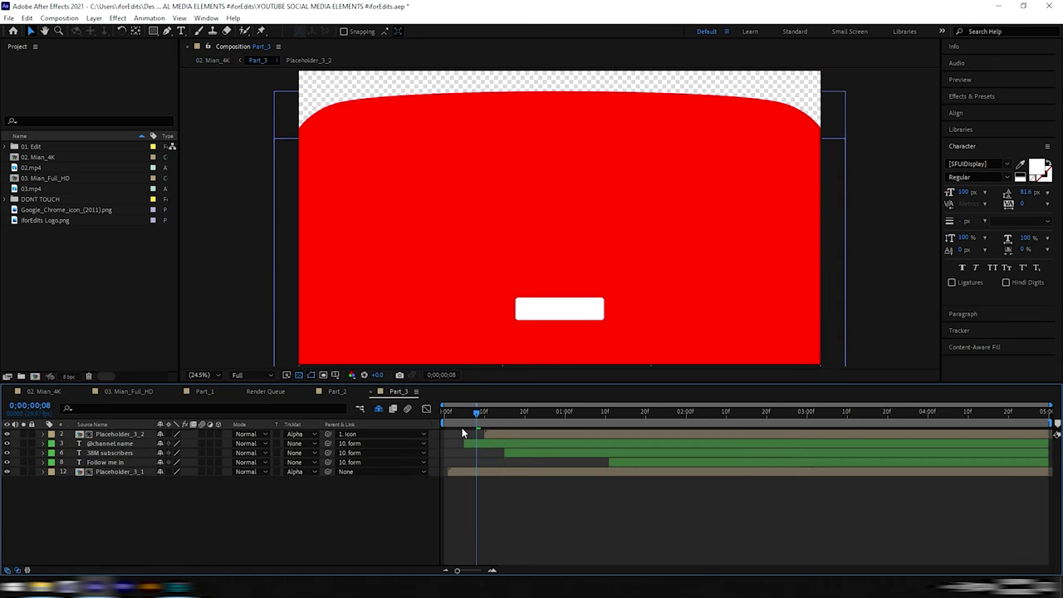
{"action": "mouse_move", "coordinate": [453, 427]}
{"action": "left_mouse_down"}
{"action": "mouse_move", "coordinate": [558, 431]}
{"action": "mouse_move", "coordinate": [634, 414]}
{"action": "left_mouse_up"}
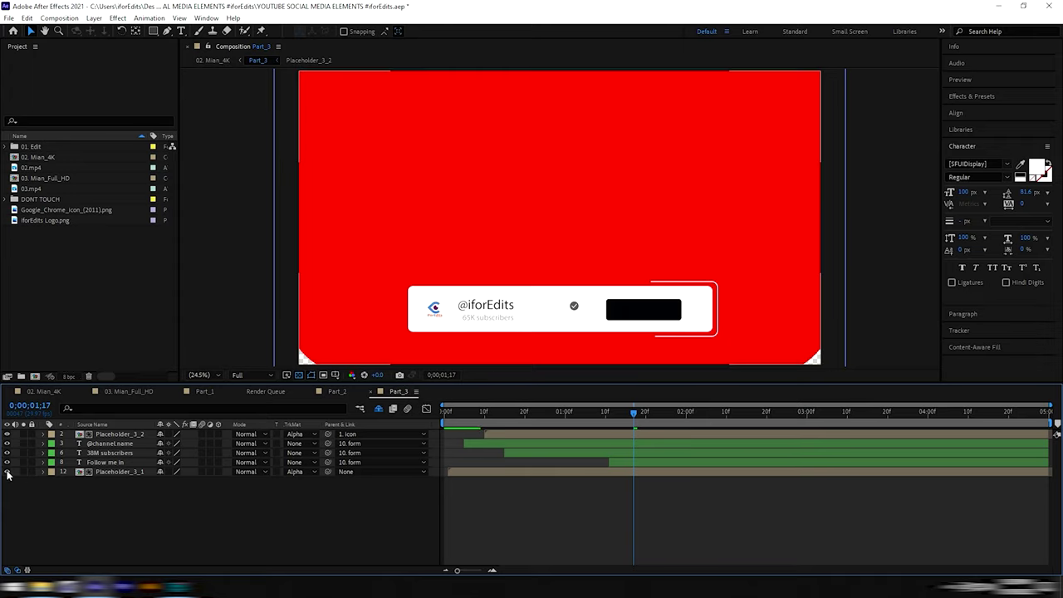
{"action": "left_click", "coordinate": [95, 435]}
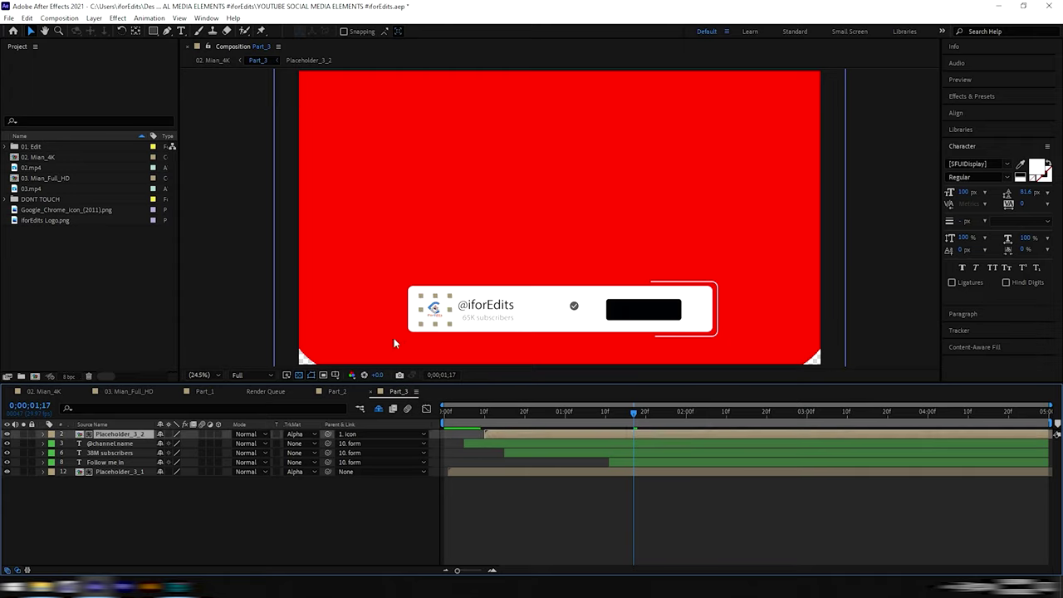
{"action": "left_click", "coordinate": [104, 472]}
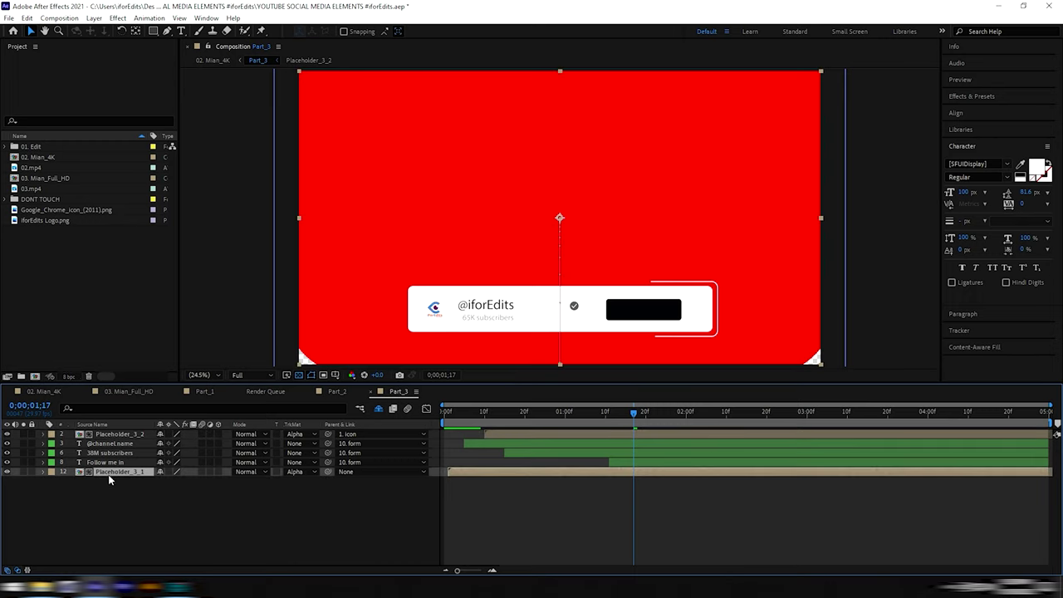
Import 05.mp4 into Placeholder_3_1 and scale the footage up to fill the frame
{"action": "double_click", "coordinate": [111, 473]}
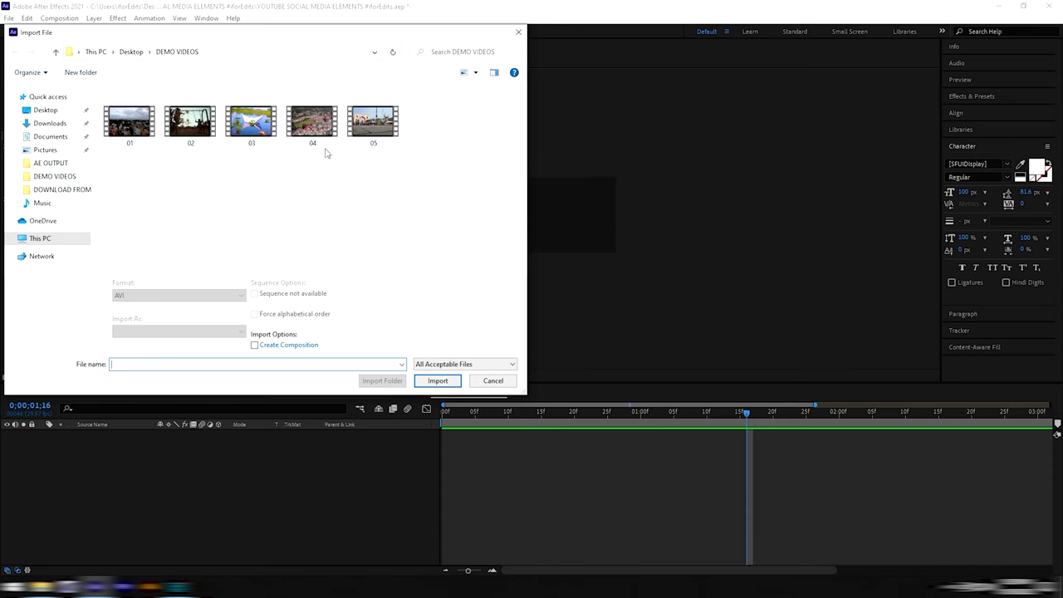
{"action": "double_click", "coordinate": [378, 123]}
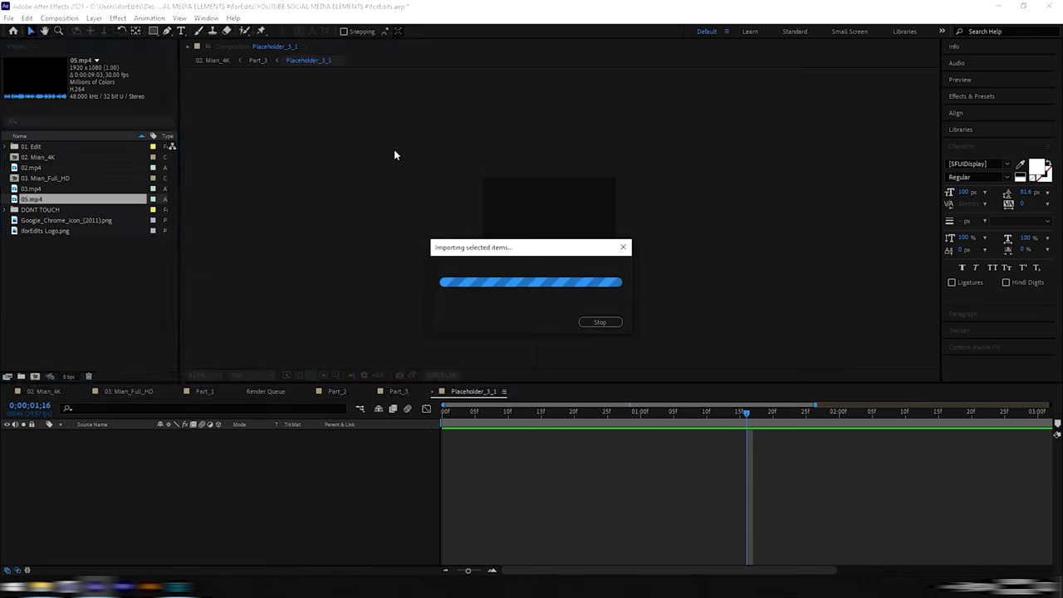
{"action": "left_click_drag", "start_coordinate": [42, 203], "coordinate": [153, 464]}
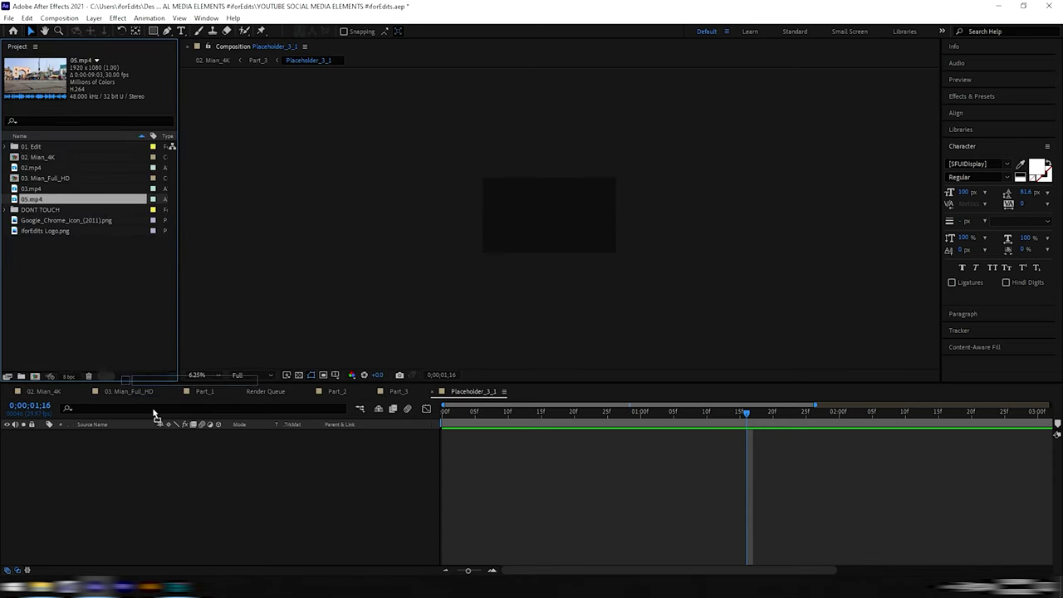
{"action": "scroll", "coordinate": [571, 299], "scroll_direction": "up", "scroll_amount": 1}
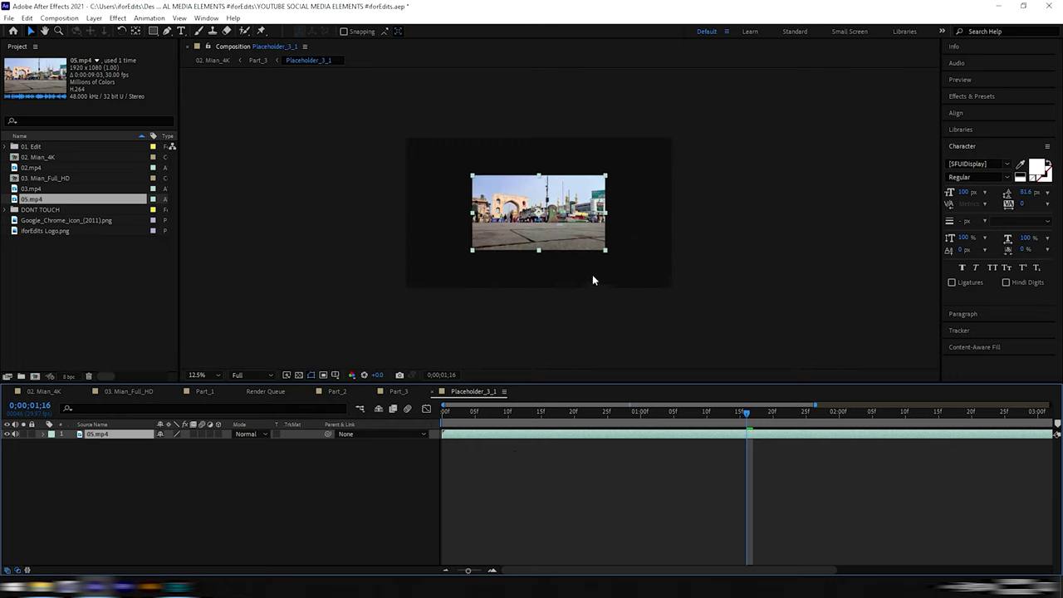
{"action": "left_click_drag", "start_coordinate": [606, 256], "coordinate": [675, 294]}
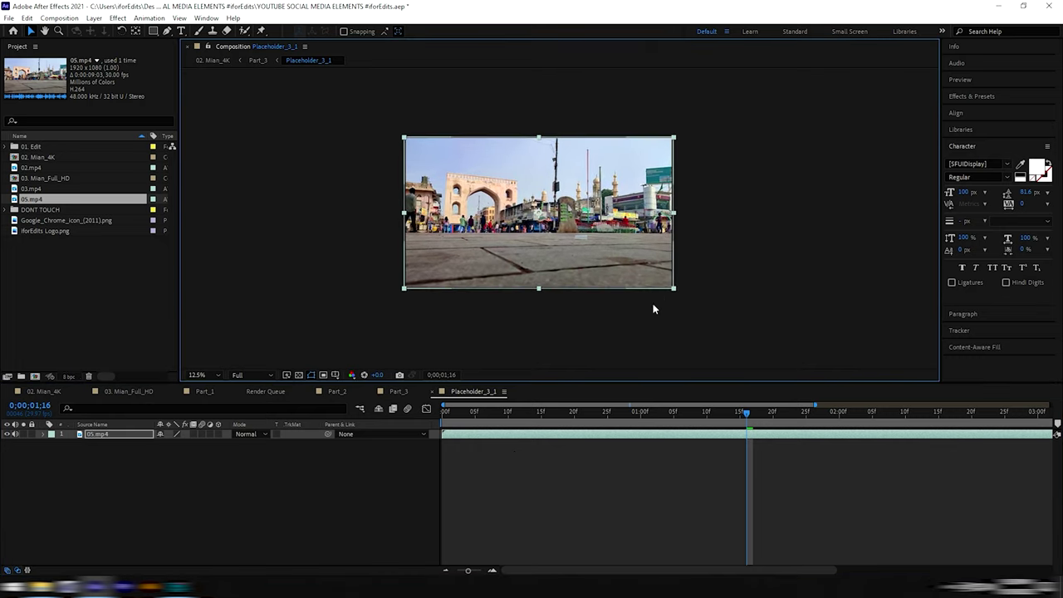
{"action": "left_click", "coordinate": [398, 391]}
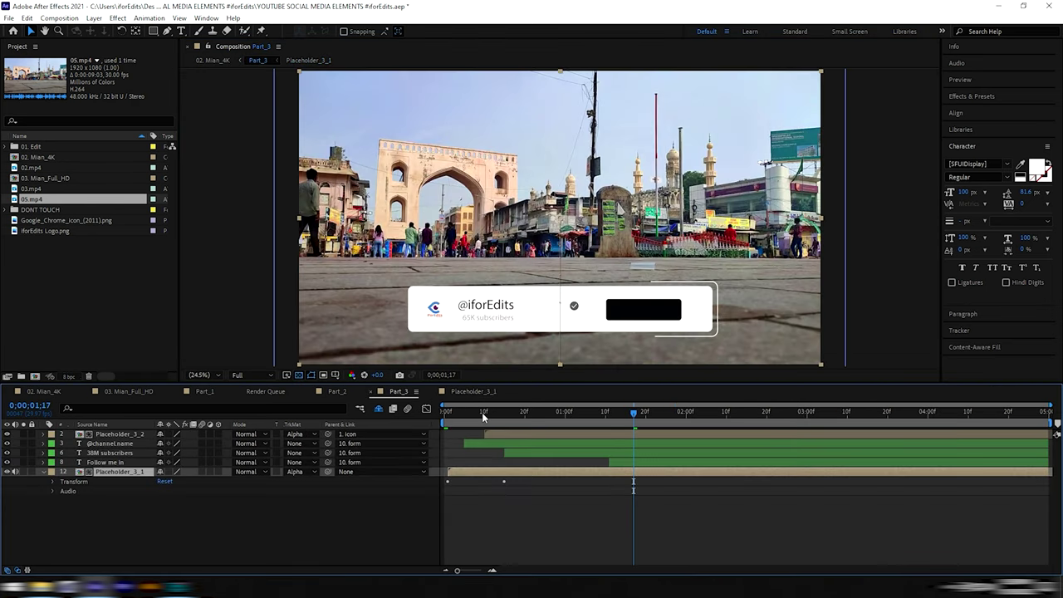
{"action": "left_click_drag", "start_coordinate": [482, 412], "coordinate": [446, 414]}
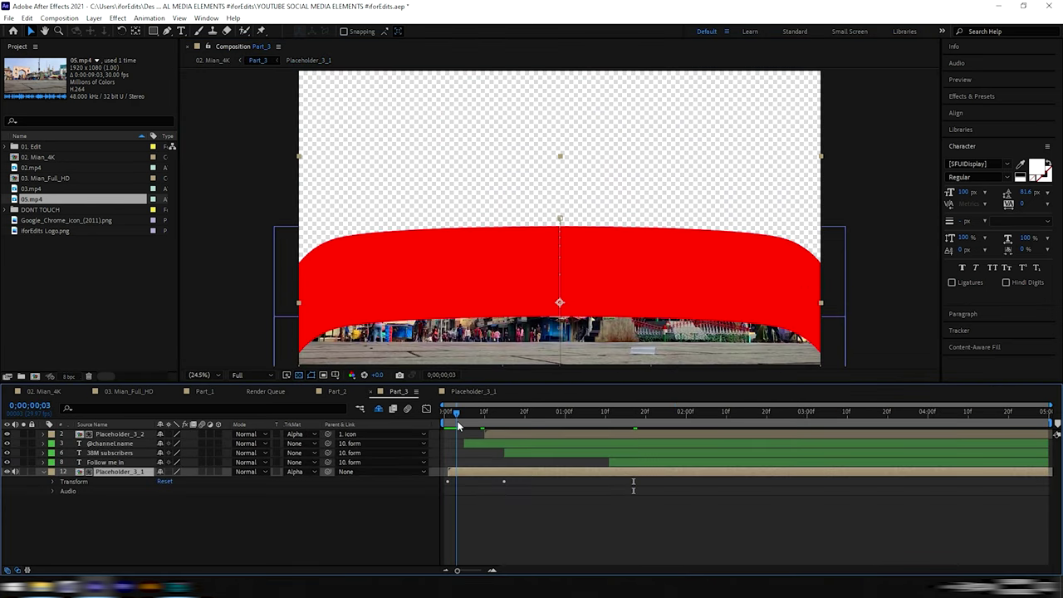
{"action": "left_click", "coordinate": [441, 411]}
{"action": "key", "text": "space"}
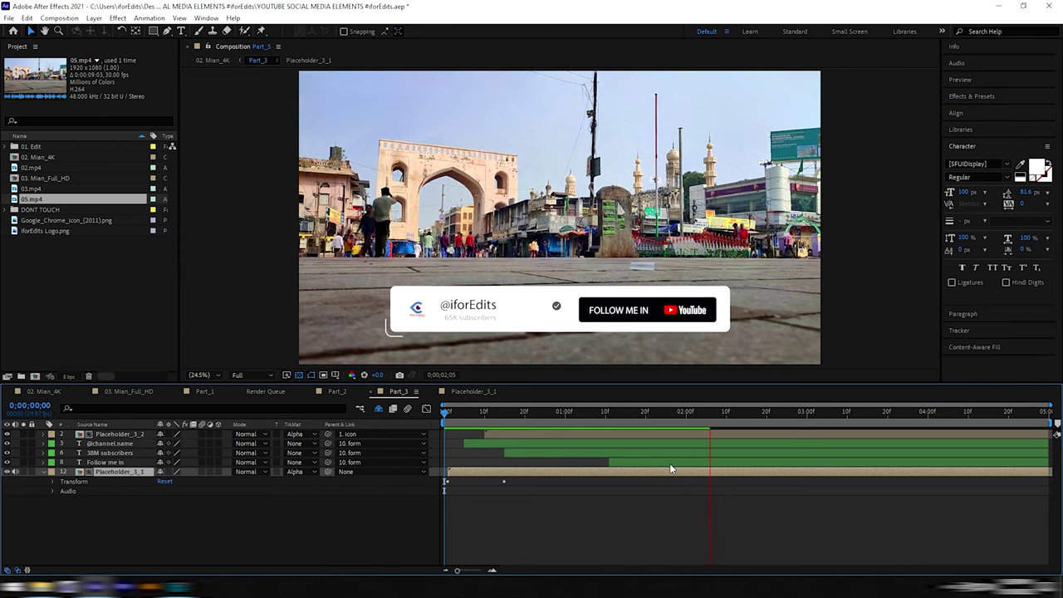
{"action": "key", "text": "space"}
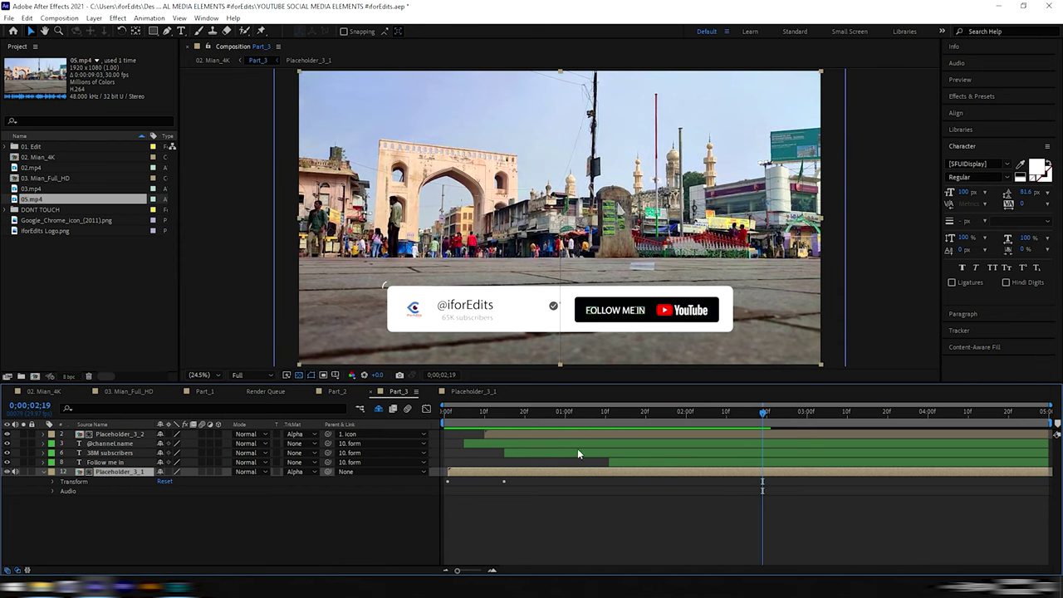
{"action": "left_click", "coordinate": [7, 471]}
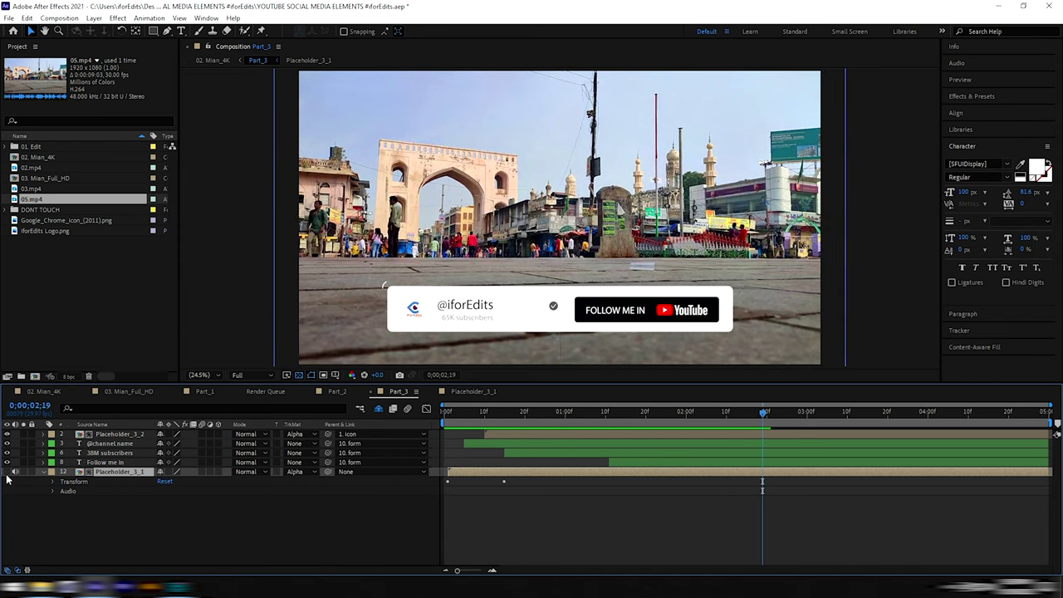
{"action": "left_click", "coordinate": [7, 474]}
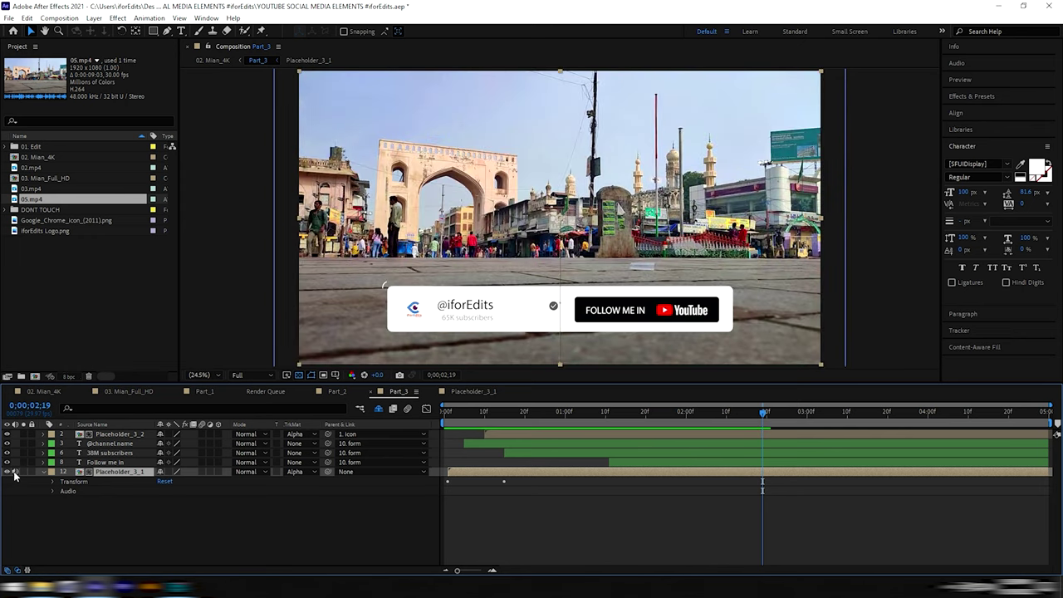
{"action": "left_click", "coordinate": [43, 471]}
{"action": "left_click", "coordinate": [467, 489]}
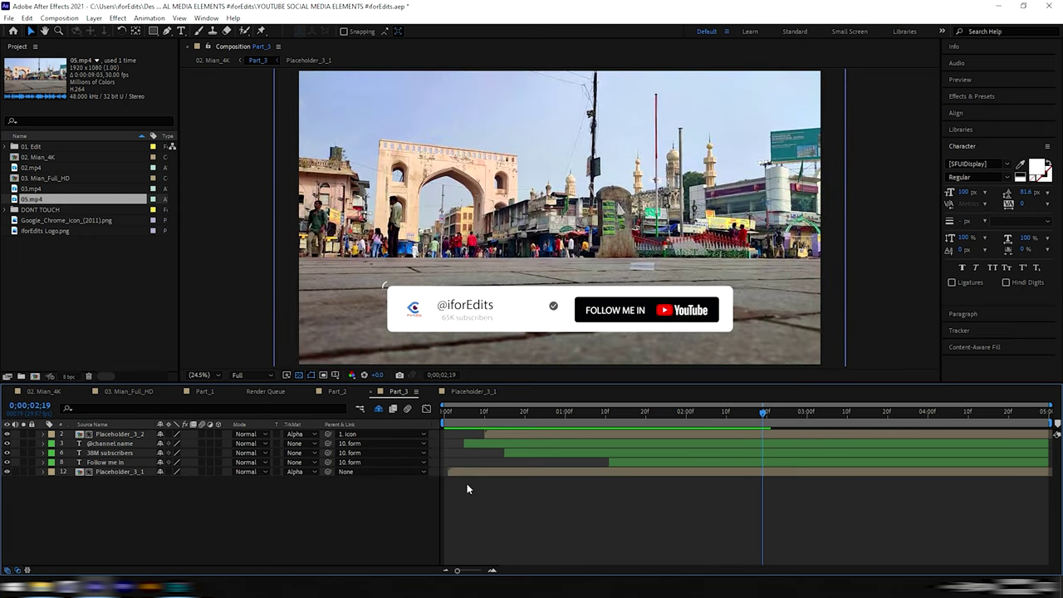
Queue Part_3 with a QuickTime output module using RGB + Alpha channels
{"action": "key", "text": "ctrl+m"}
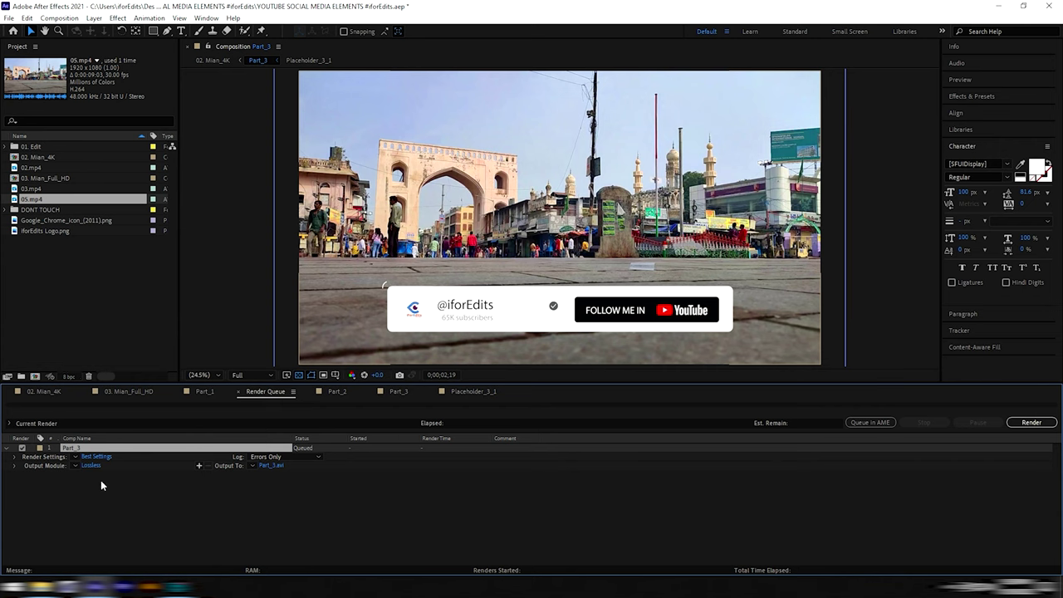
{"action": "left_click", "coordinate": [91, 465]}
{"action": "left_click", "coordinate": [503, 155]}
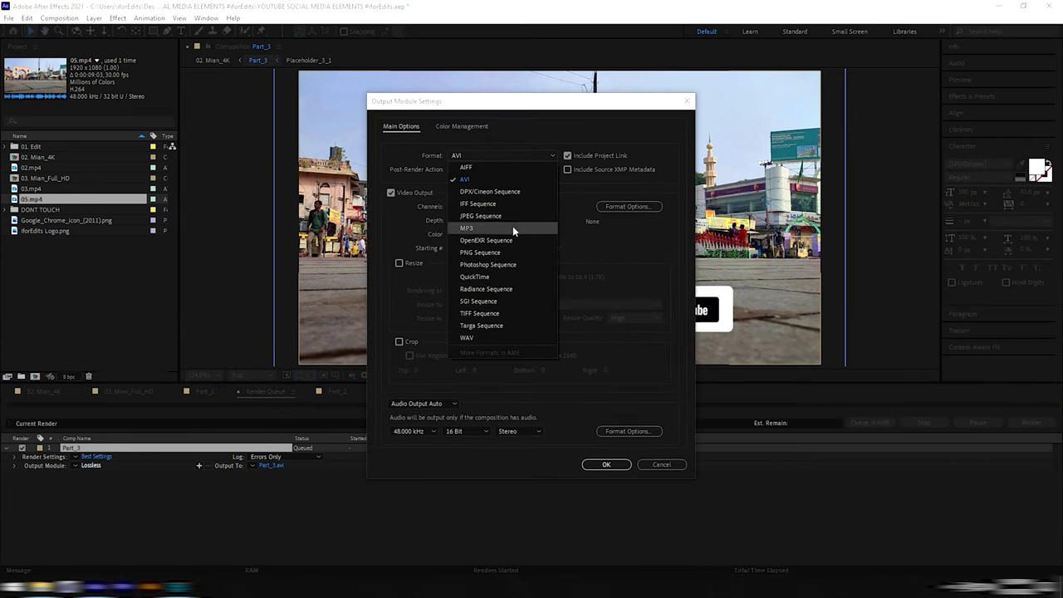
{"action": "left_click", "coordinate": [475, 277]}
{"action": "left_click", "coordinate": [475, 207]}
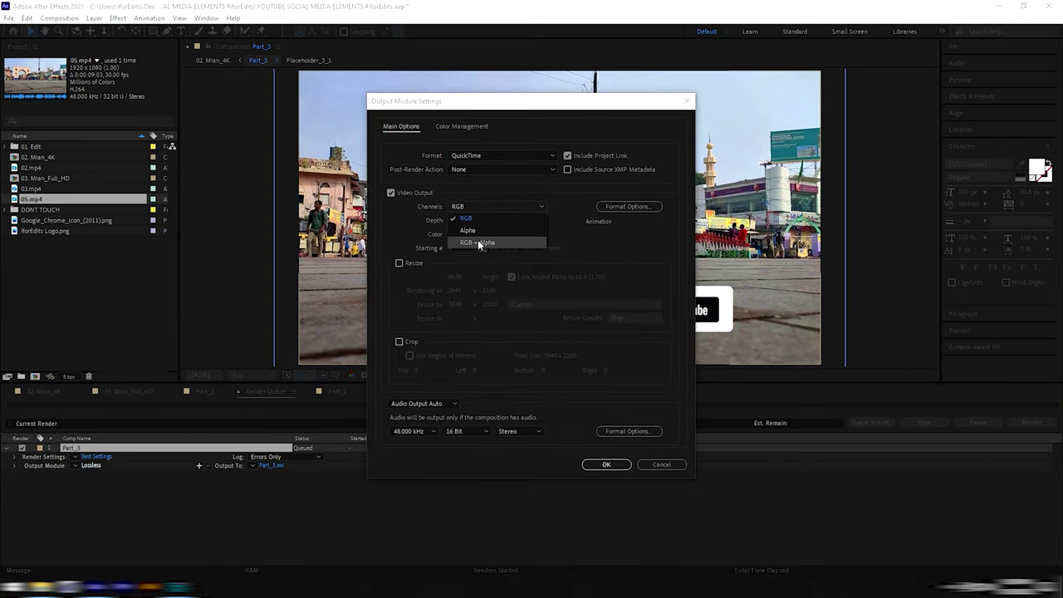
{"action": "left_click", "coordinate": [478, 242]}
{"action": "left_click", "coordinate": [615, 465]}
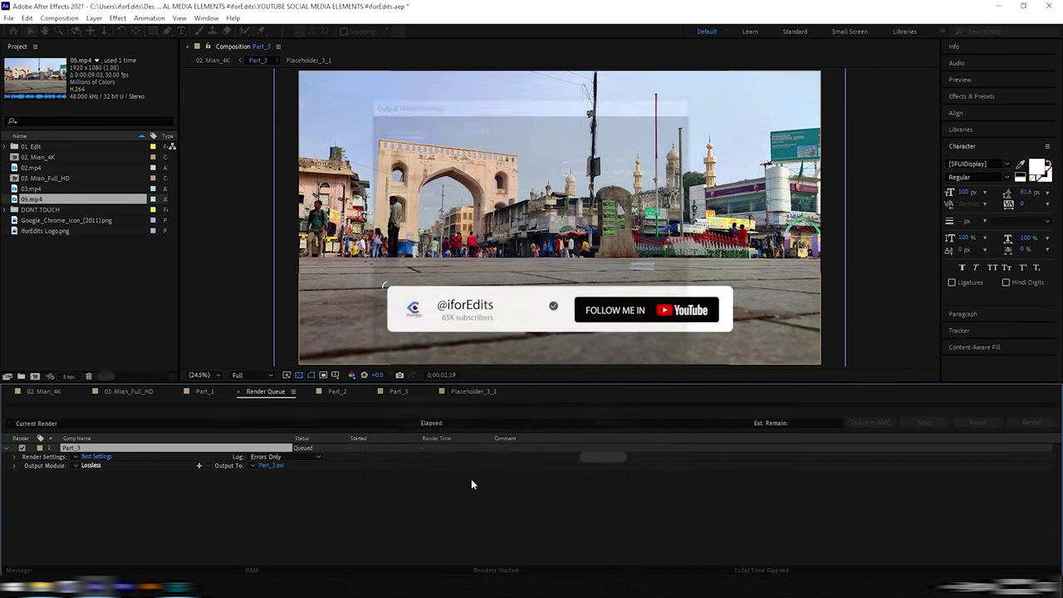
Set the output file name to YOUTUBE ELEMENTS 03.mov
{"action": "left_click", "coordinate": [271, 465]}
{"action": "left_click", "coordinate": [190, 125]}
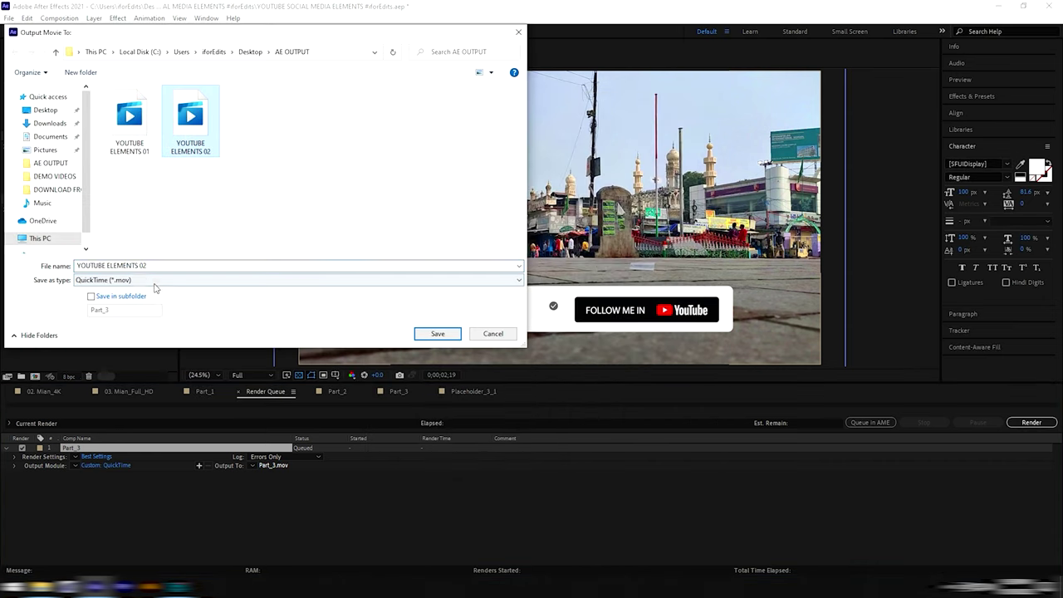
{"action": "left_click", "coordinate": [160, 265]}
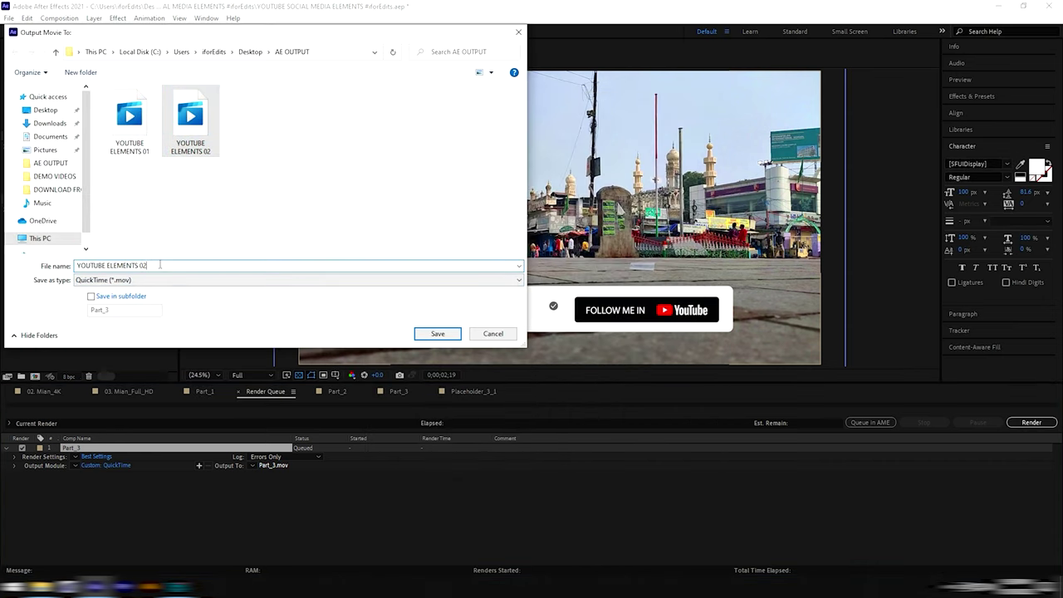
{"action": "key", "text": "BackSpace"}
{"action": "type", "text": "3"}
{"action": "key", "text": "Return"}
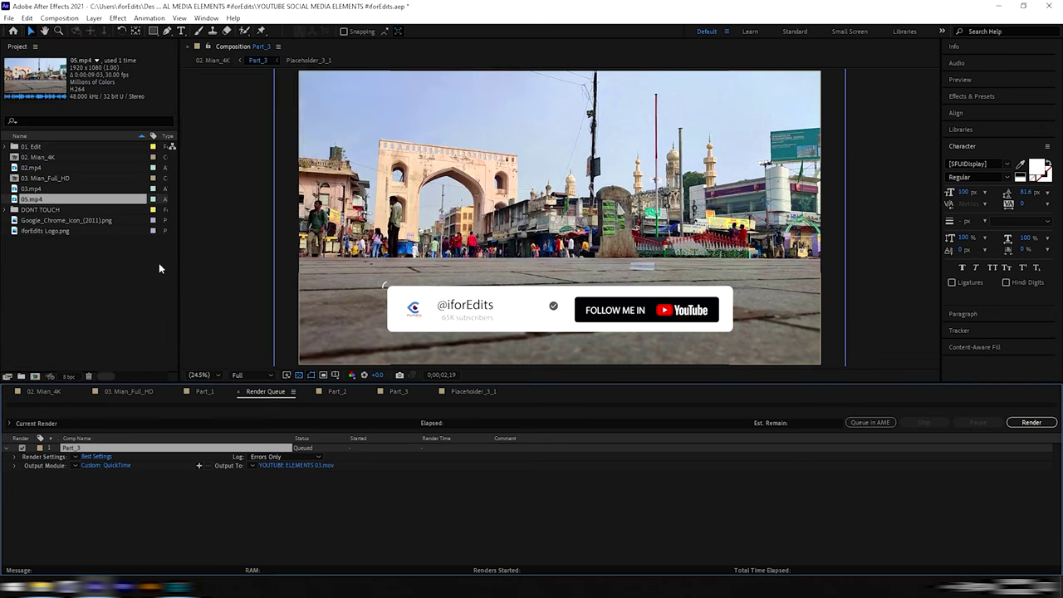
Start rendering Part_3 to YOUTUBE ELEMENTS 03.mov
{"action": "left_click", "coordinate": [1015, 423]}
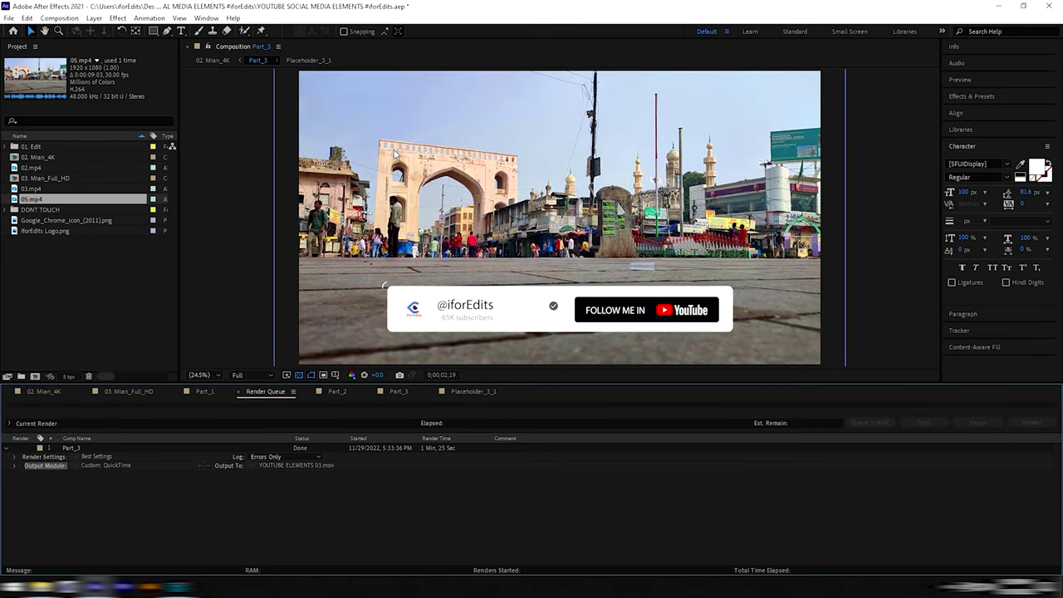
Clear the finished Part_3 render and move the 02. Mian_4K playhead to about 15 seconds
{"action": "left_click", "coordinate": [80, 449]}
{"action": "key", "text": "Delete"}
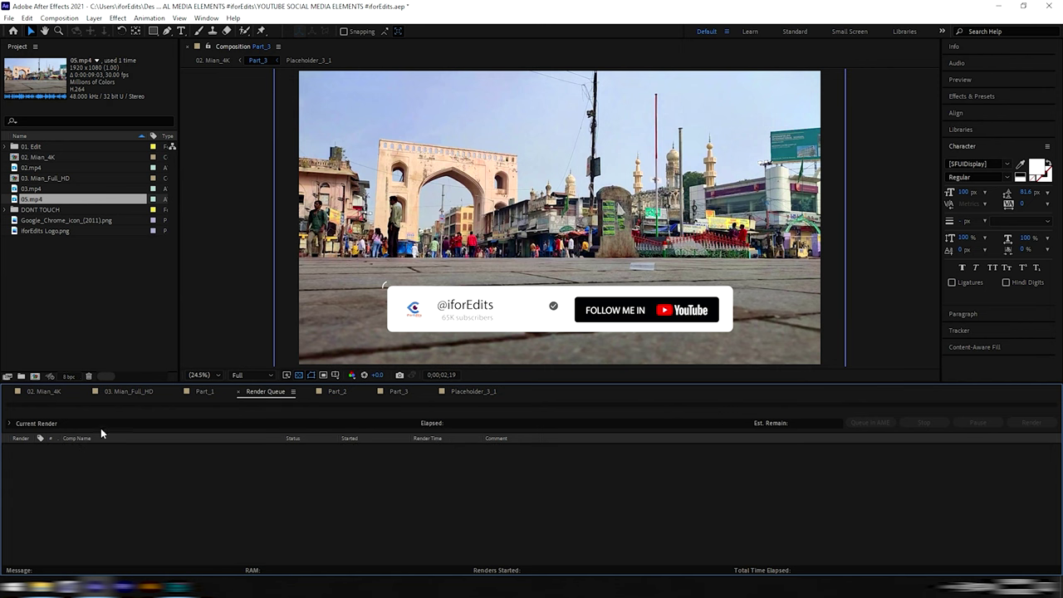
{"action": "left_click", "coordinate": [49, 396]}
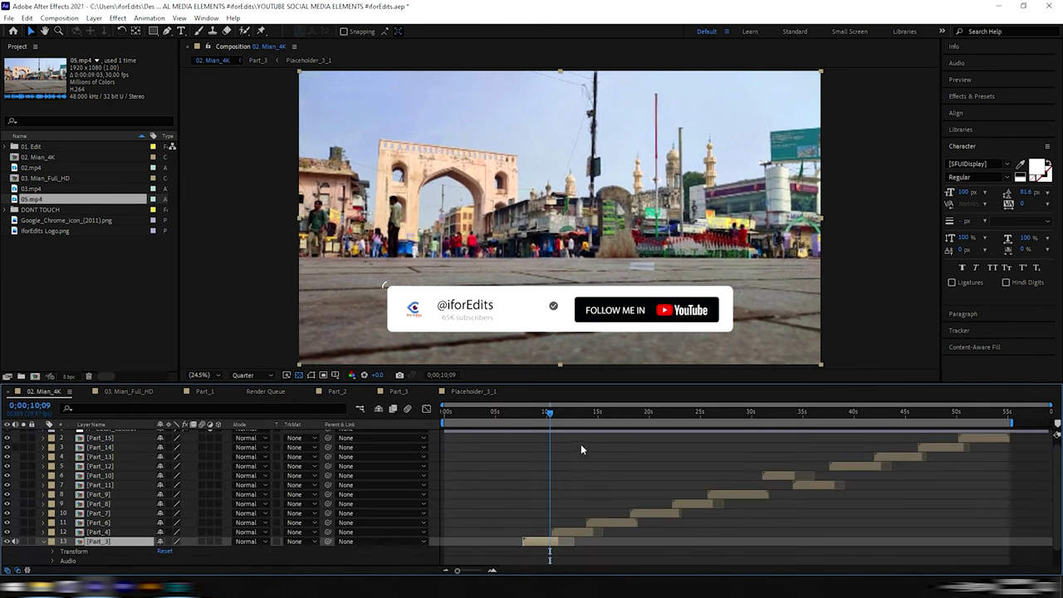
{"action": "mouse_move", "coordinate": [558, 413]}
{"action": "left_mouse_down"}
{"action": "mouse_move", "coordinate": [633, 450]}
{"action": "mouse_move", "coordinate": [578, 438]}
{"action": "left_mouse_up"}
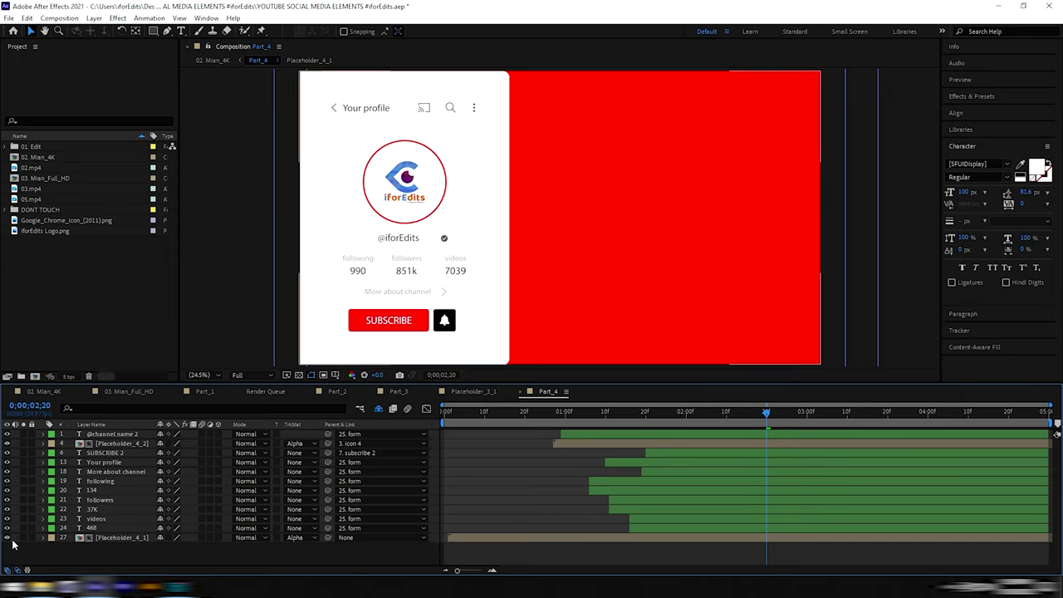
Import 01.mp4 into the Placeholder_4_1 precomp and scale it to fill the frame
{"action": "double_click", "coordinate": [114, 535]}
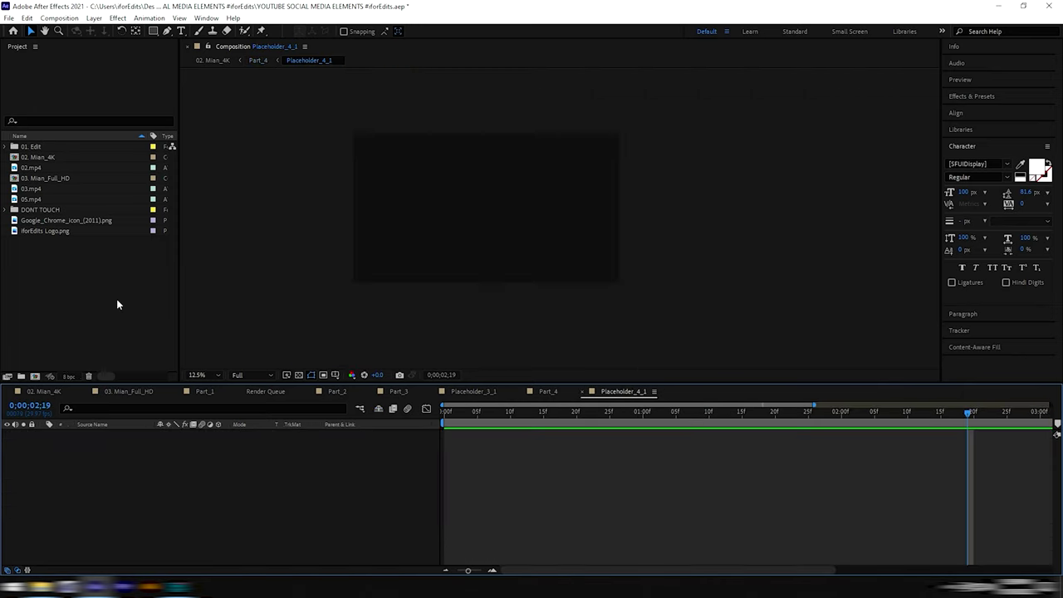
{"action": "double_click", "coordinate": [38, 285]}
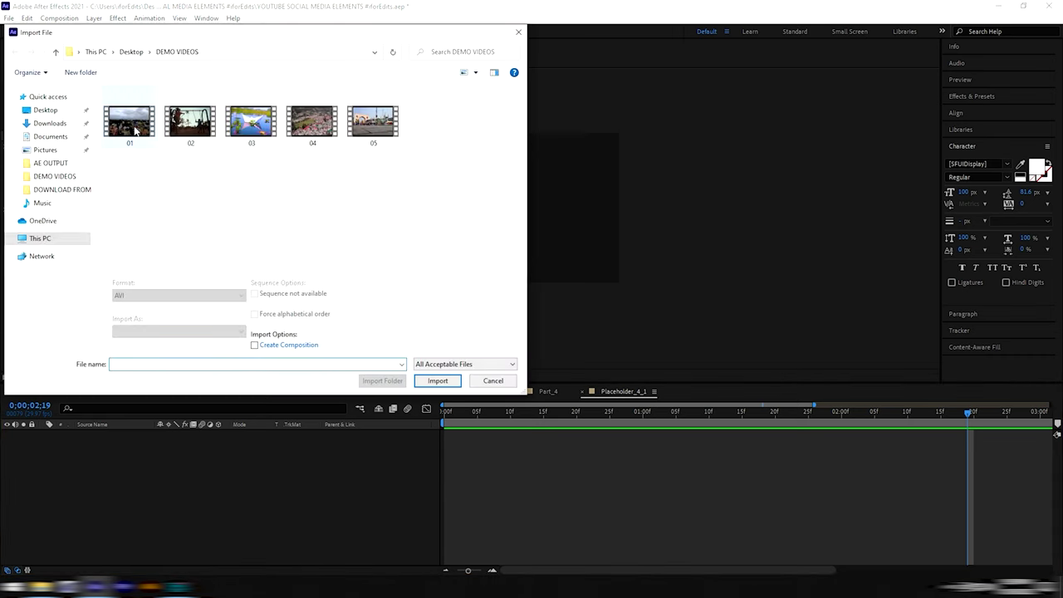
{"action": "double_click", "coordinate": [134, 129]}
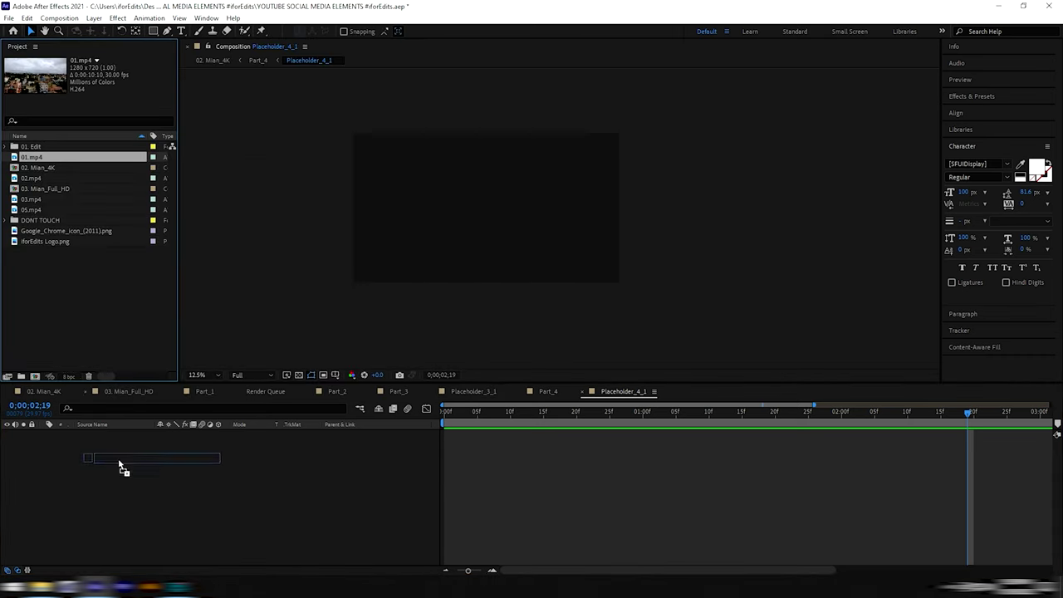
{"action": "left_click_drag", "start_coordinate": [48, 166], "coordinate": [119, 462]}
{"action": "left_click_drag", "start_coordinate": [532, 239], "coordinate": [626, 317]}
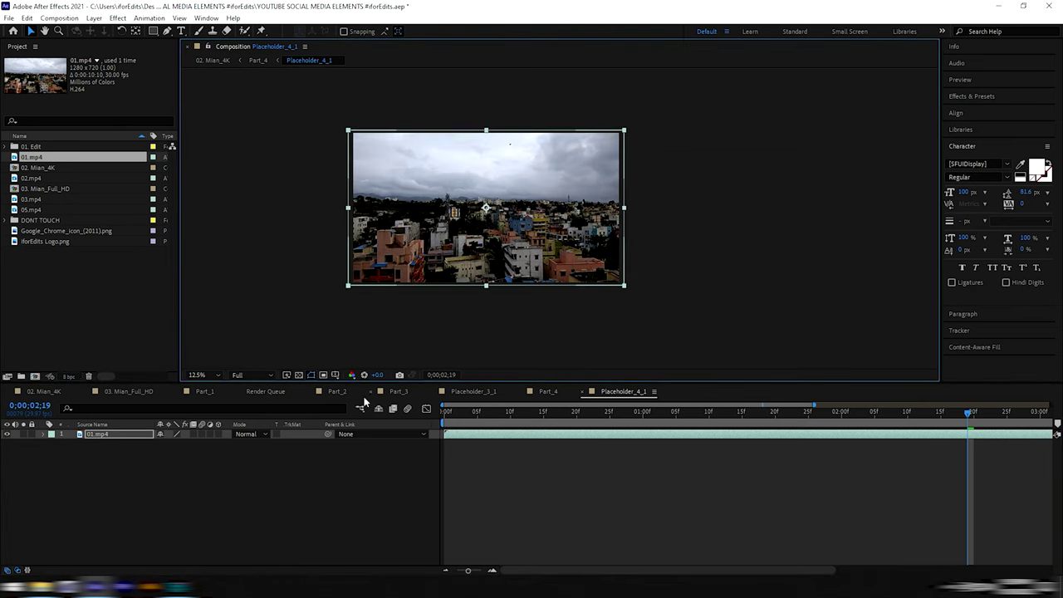
Back in Part_4, show the transparency checkerboard and play a preview from the start
{"action": "left_click", "coordinate": [548, 392]}
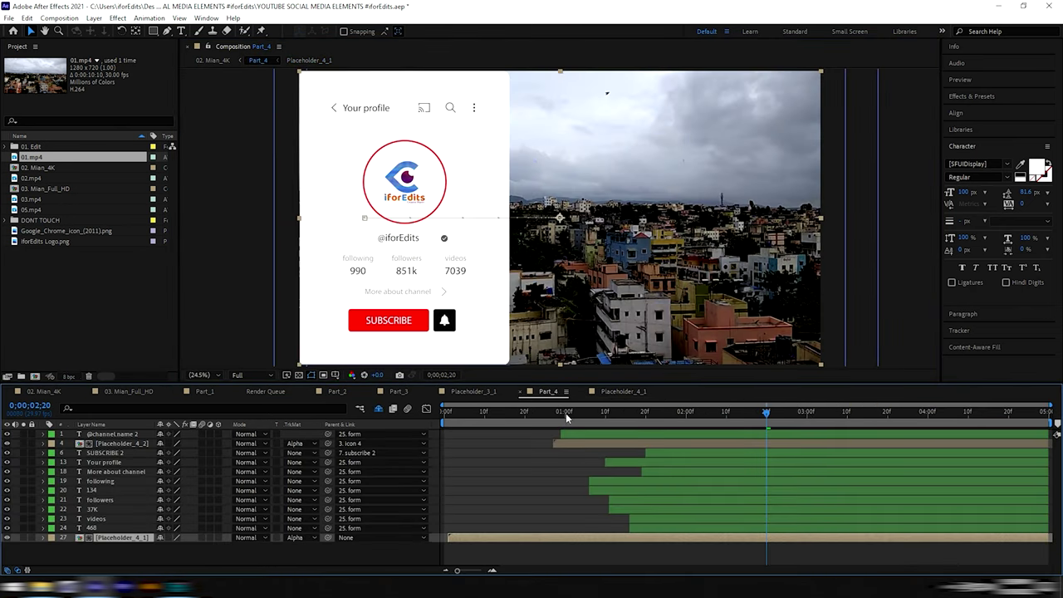
{"action": "left_click_drag", "start_coordinate": [522, 409], "coordinate": [452, 416]}
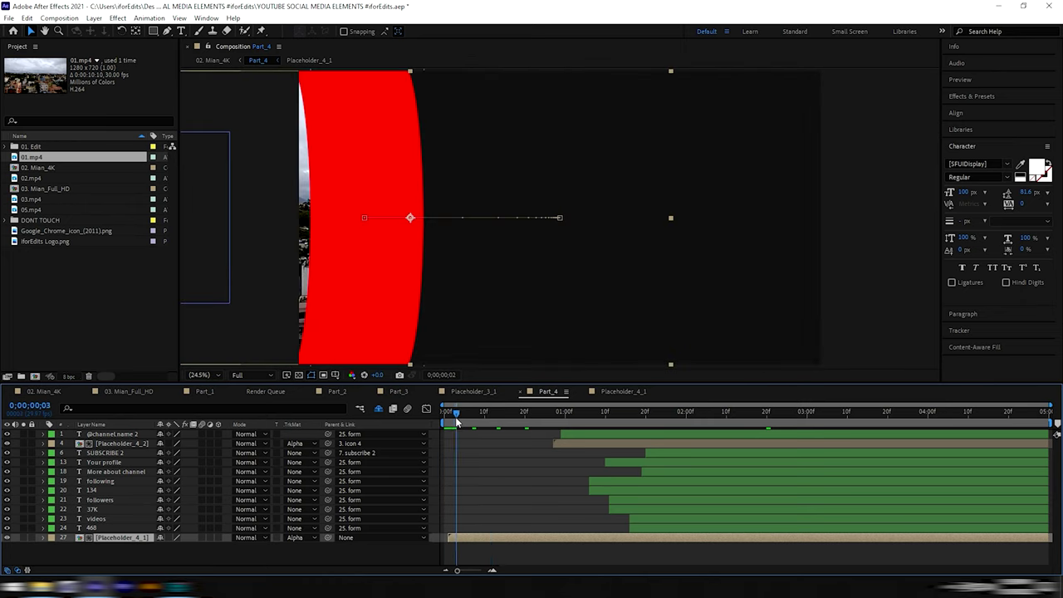
{"action": "left_click", "coordinate": [298, 375]}
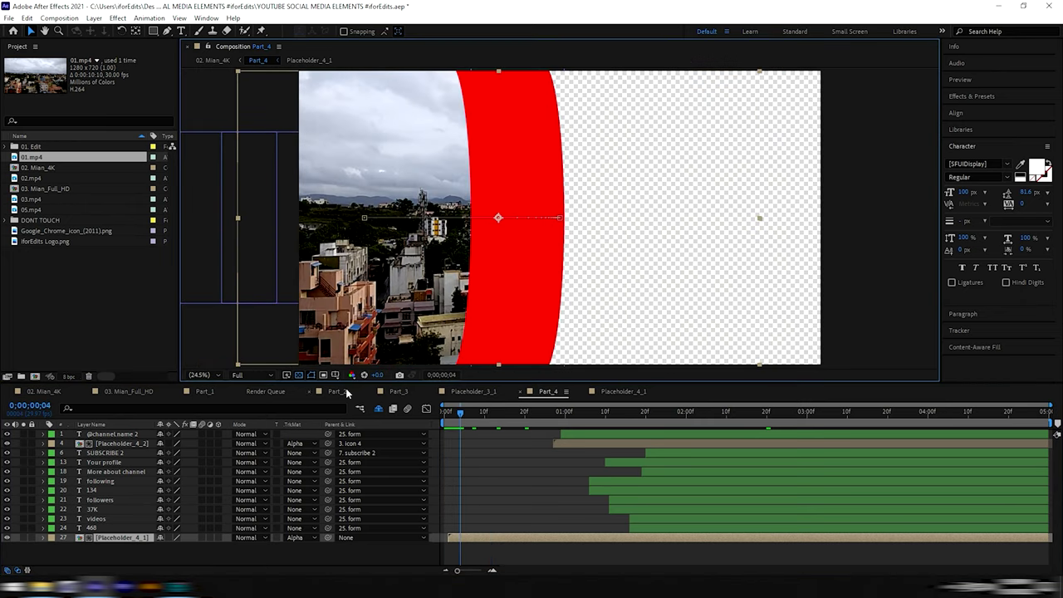
{"action": "left_click_drag", "start_coordinate": [458, 416], "coordinate": [408, 413]}
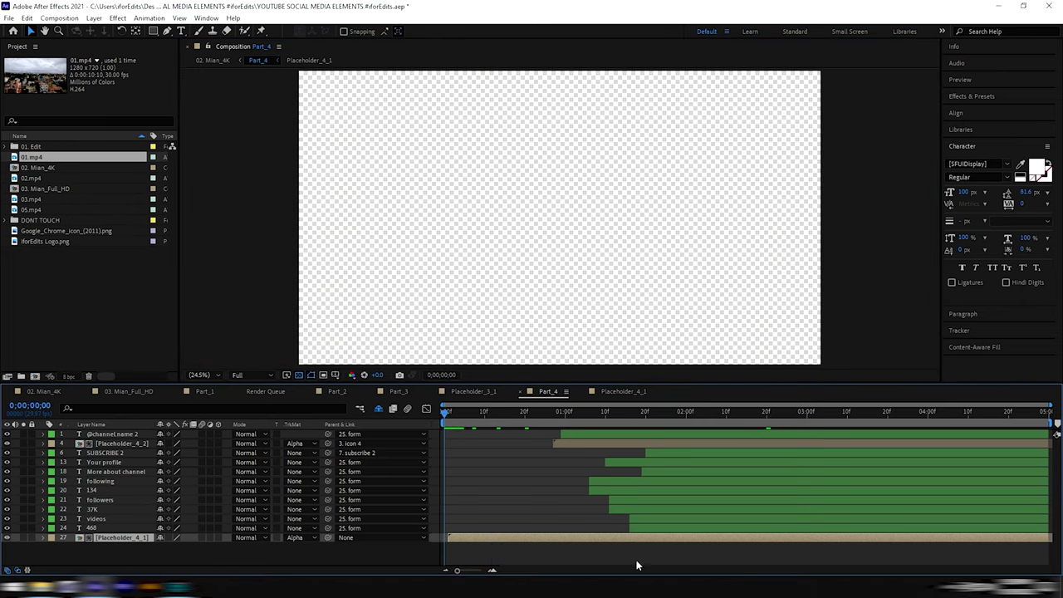
{"action": "key", "text": "space"}
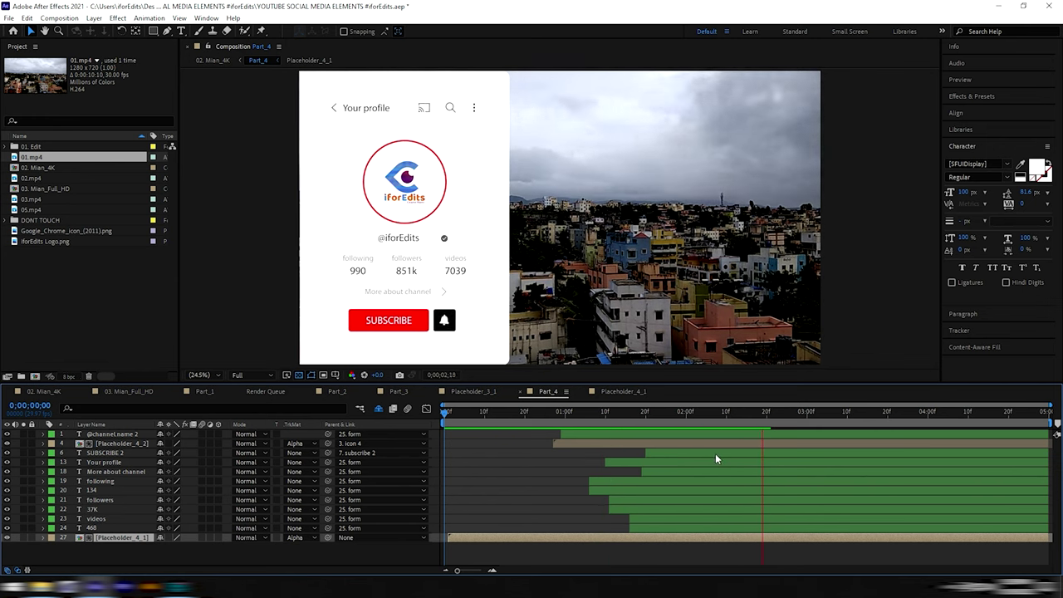
Stop the preview and queue Part_4 as QuickTime with RGB + Alpha channels
{"action": "left_click", "coordinate": [928, 411]}
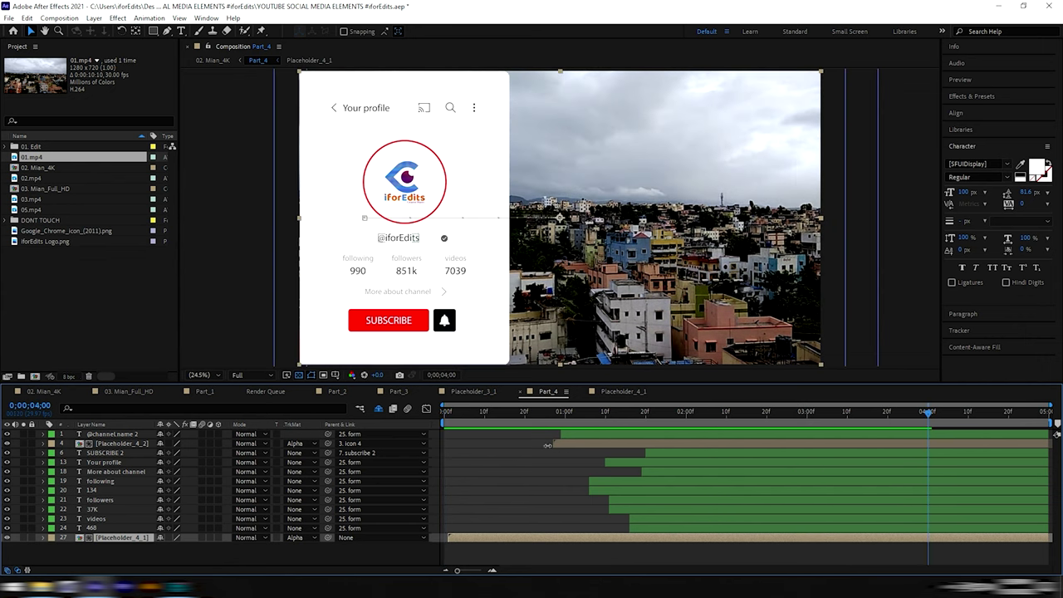
{"action": "left_click", "coordinate": [535, 480]}
{"action": "key", "text": "ctrl+m"}
{"action": "left_click", "coordinate": [90, 465]}
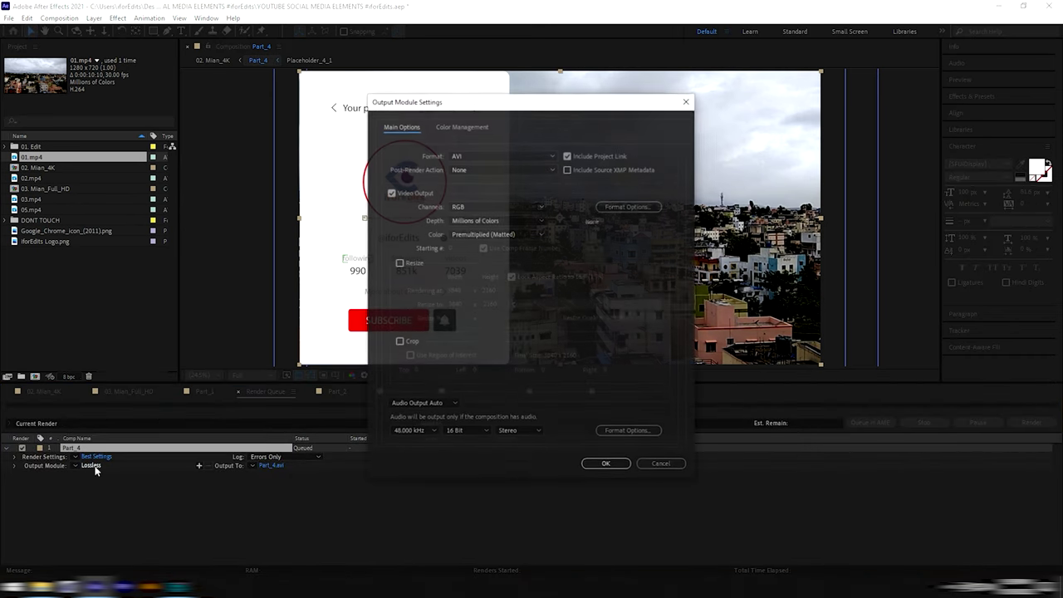
{"action": "left_click", "coordinate": [475, 155]}
{"action": "left_click", "coordinate": [501, 283]}
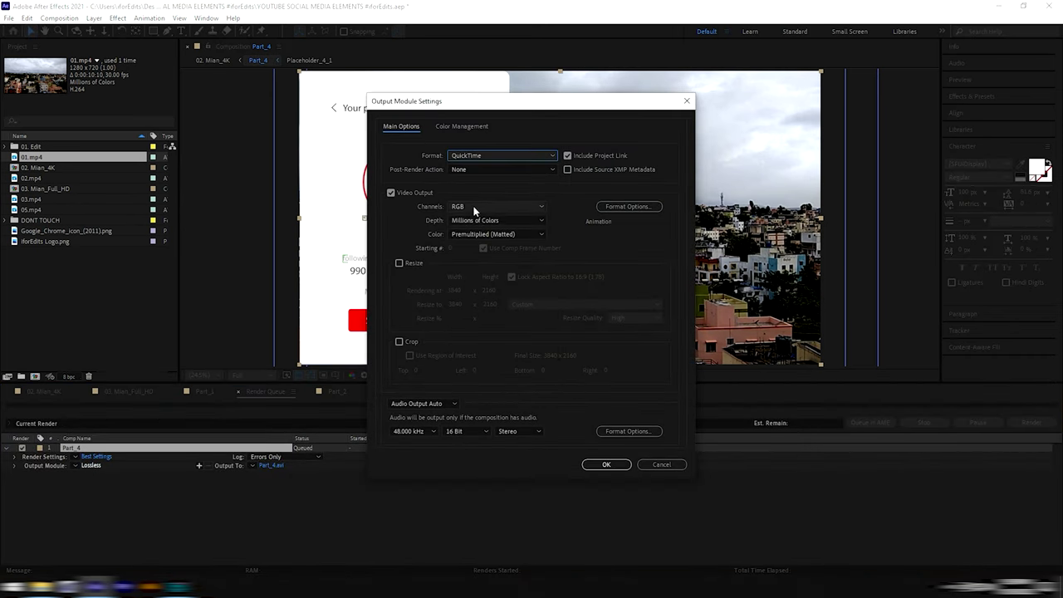
{"action": "left_click", "coordinate": [496, 206]}
{"action": "left_click", "coordinate": [474, 226]}
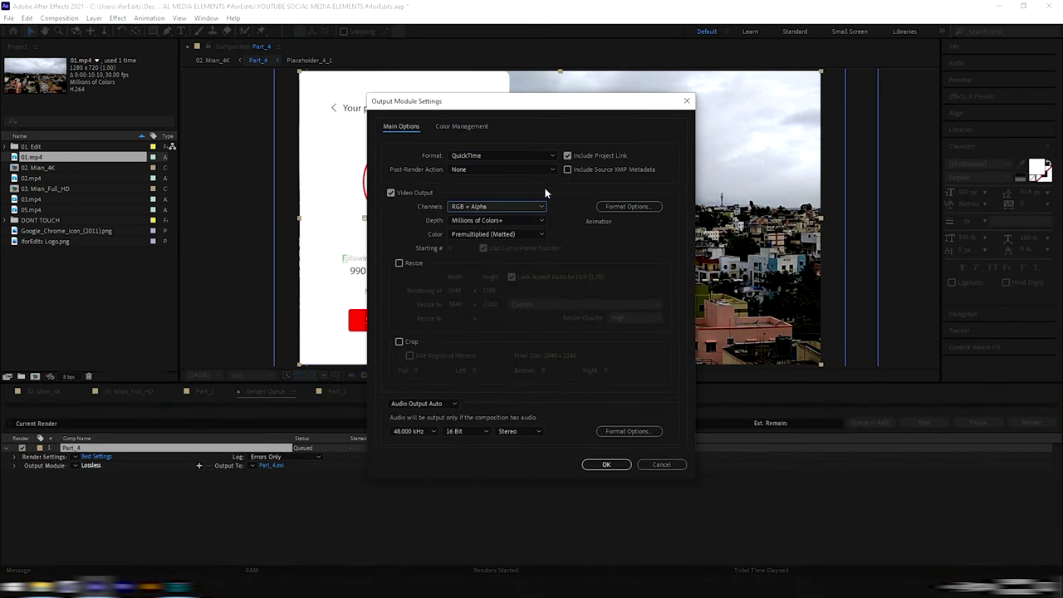
{"action": "left_click", "coordinate": [606, 464]}
Name the output YOUTUBE ELEMENTS 04.mov and start the render
{"action": "left_click", "coordinate": [283, 467]}
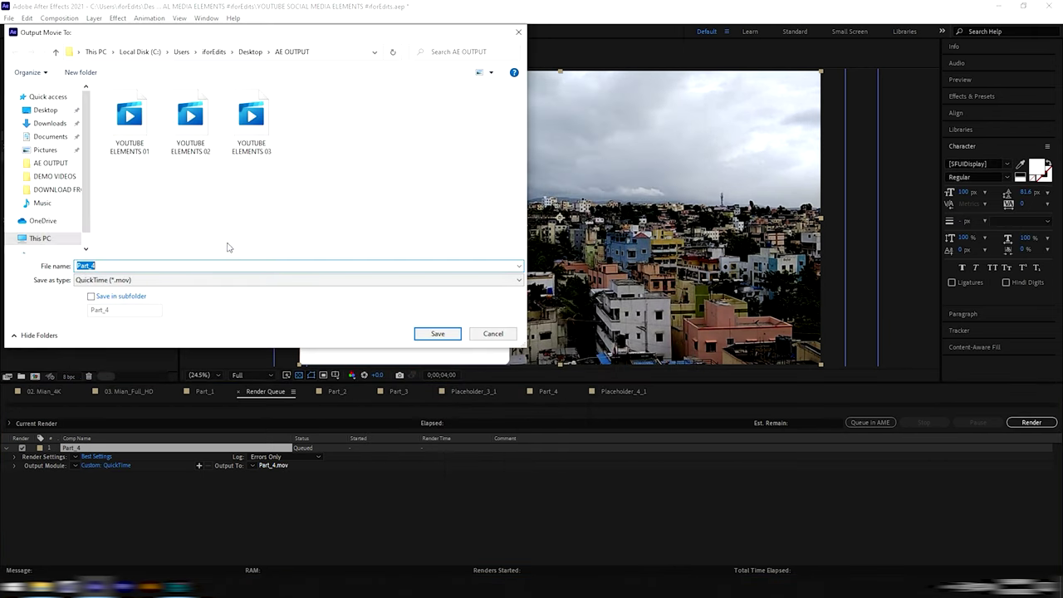
{"action": "left_click", "coordinate": [246, 155]}
{"action": "double_click", "coordinate": [160, 267]}
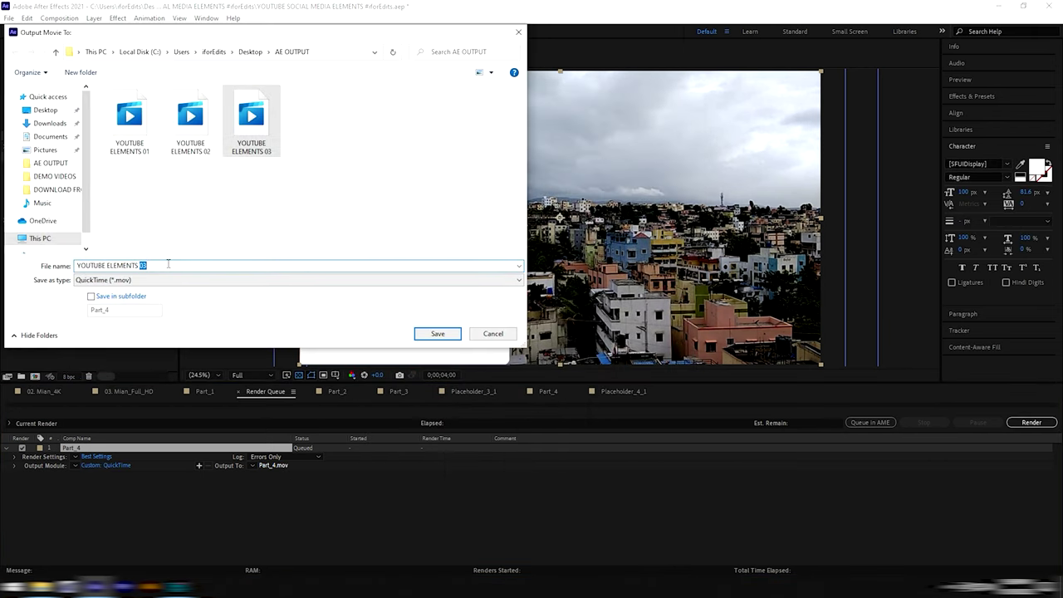
{"action": "type", "text": "04"}
{"action": "key", "text": "Return"}
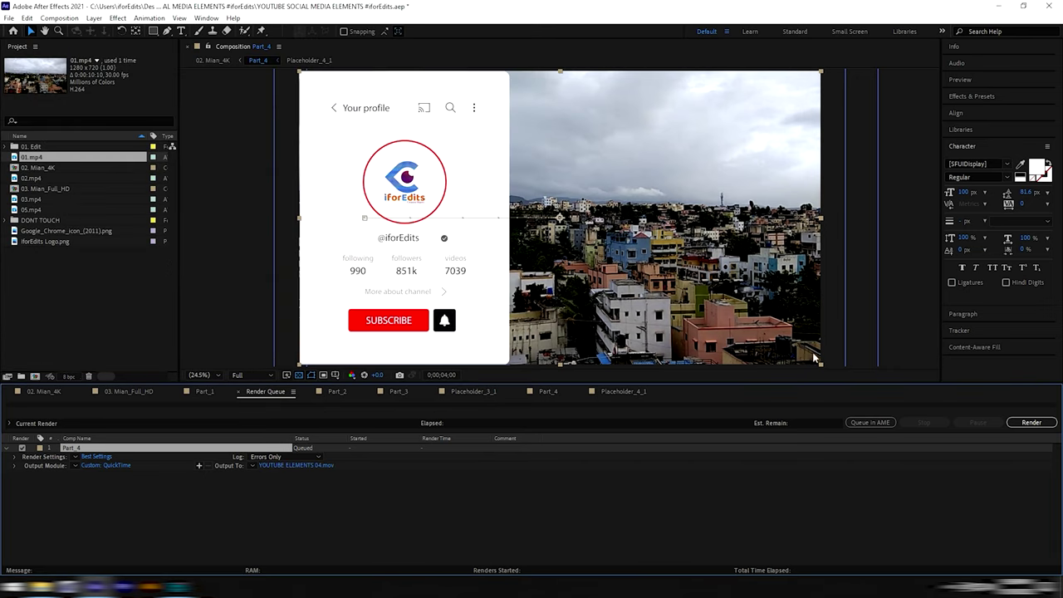
{"action": "left_click", "coordinate": [1021, 423]}
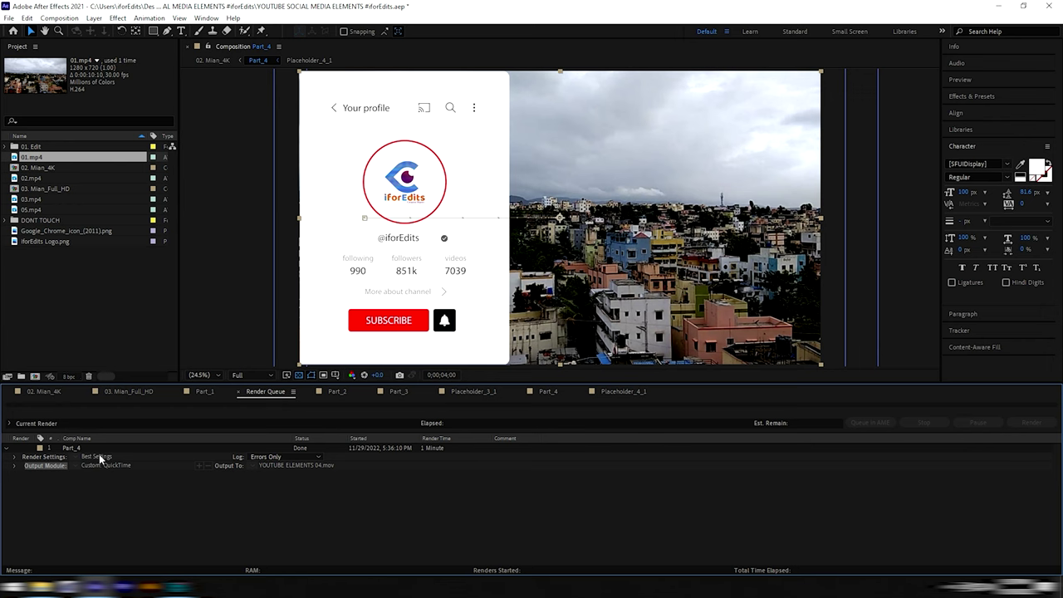
Remove the finished Part_4 render and scrub the 02. Mian_4K comp to locate Part_10
{"action": "left_click", "coordinate": [89, 447]}
{"action": "key", "text": "Delete"}
{"action": "left_click", "coordinate": [48, 390]}
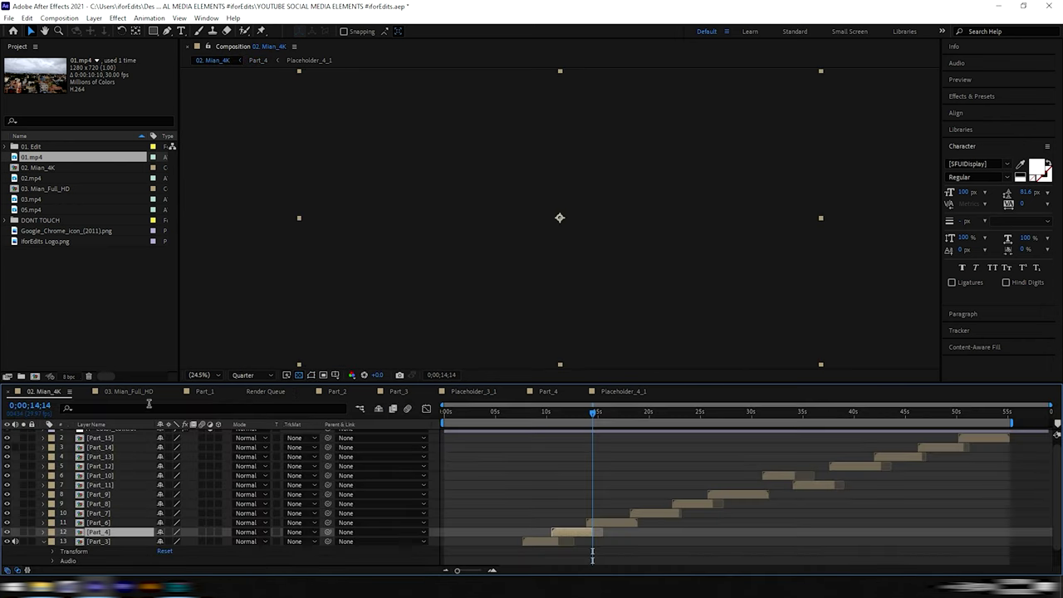
{"action": "mouse_move", "coordinate": [595, 422]}
{"action": "left_mouse_down"}
{"action": "mouse_move", "coordinate": [709, 439]}
{"action": "mouse_move", "coordinate": [778, 467]}
{"action": "left_mouse_up"}
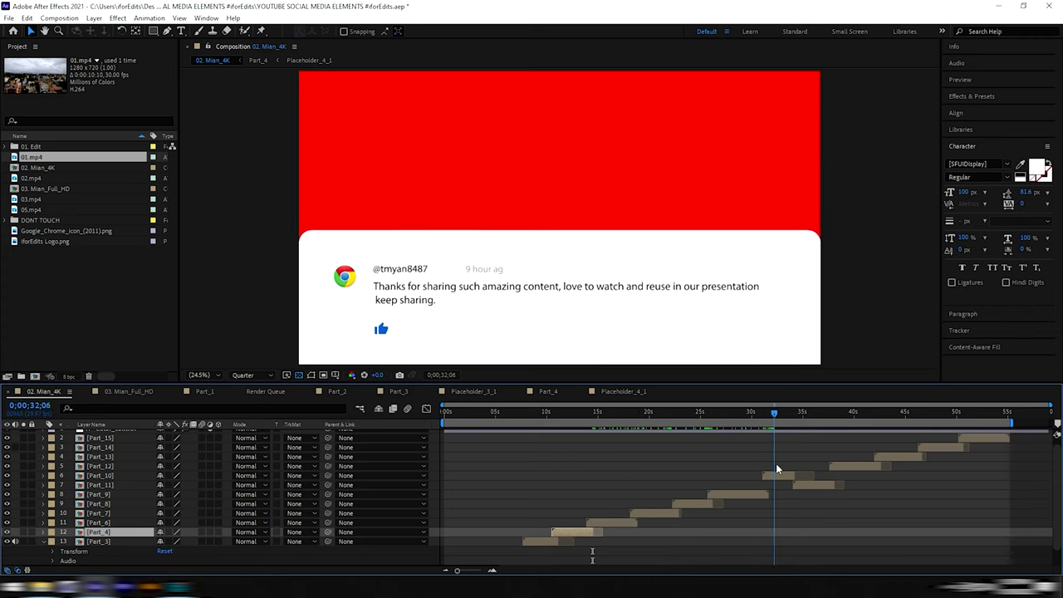
Open Part_10, select its Placeholder_10_1 layer, and replay the comment-card animation
{"action": "double_click", "coordinate": [780, 475]}
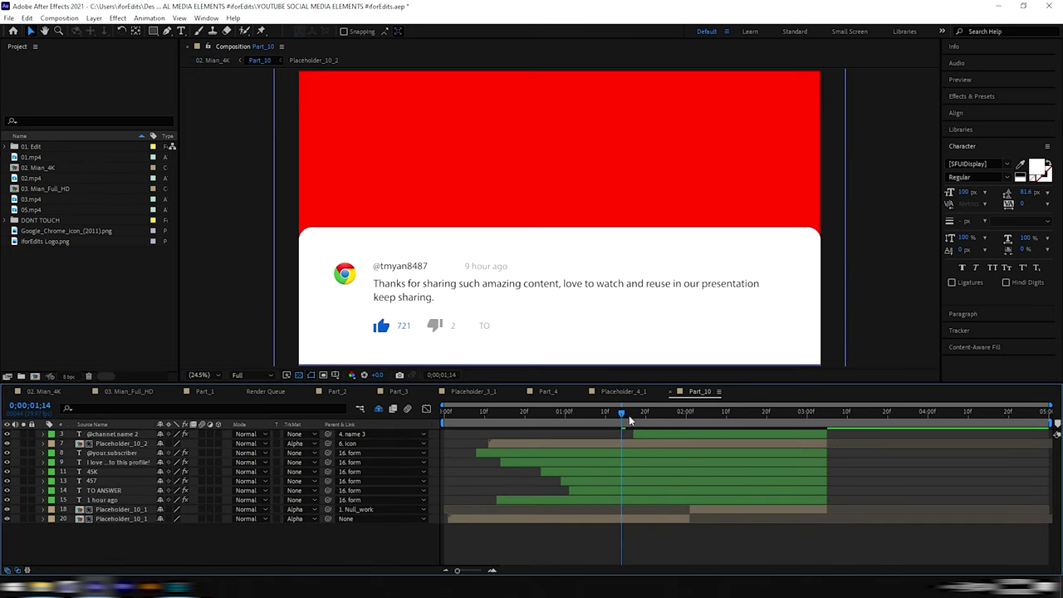
{"action": "left_click_drag", "start_coordinate": [623, 415], "coordinate": [581, 414]}
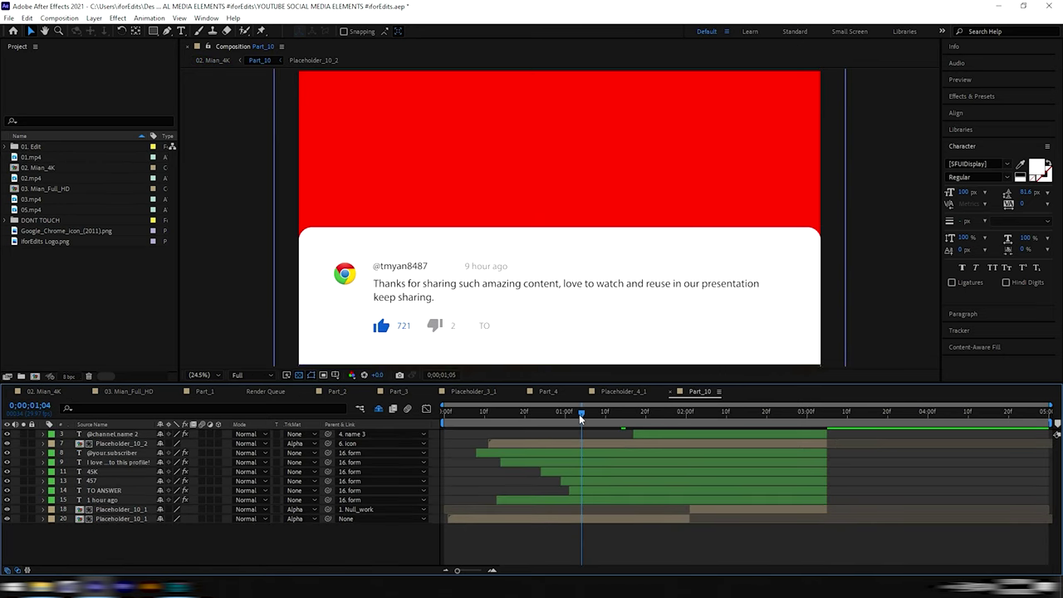
{"action": "left_click", "coordinate": [125, 510]}
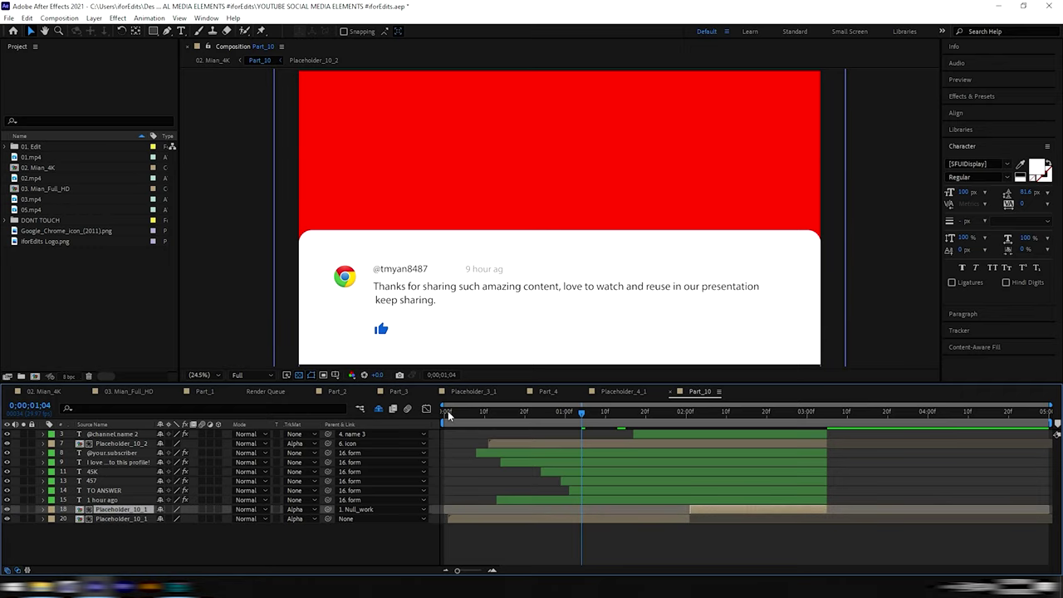
{"action": "mouse_move", "coordinate": [447, 410]}
{"action": "left_mouse_down"}
{"action": "mouse_move", "coordinate": [714, 430]}
{"action": "mouse_move", "coordinate": [681, 428]}
{"action": "mouse_move", "coordinate": [714, 440]}
{"action": "left_mouse_up"}
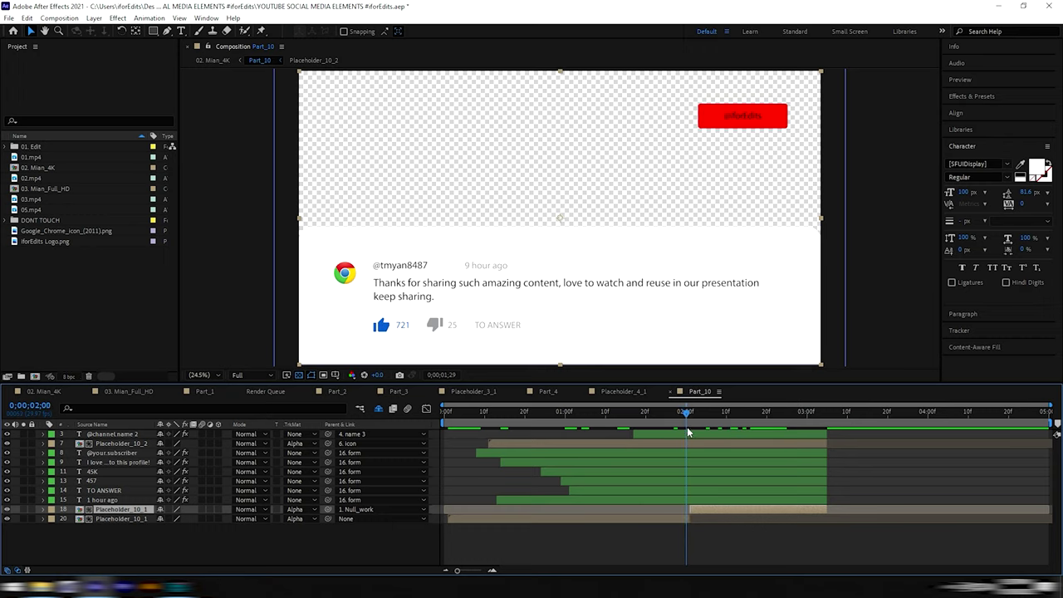
Add the 02.mp4 swing footage into the Placeholder_10_1 precomp
{"action": "double_click", "coordinate": [709, 512]}
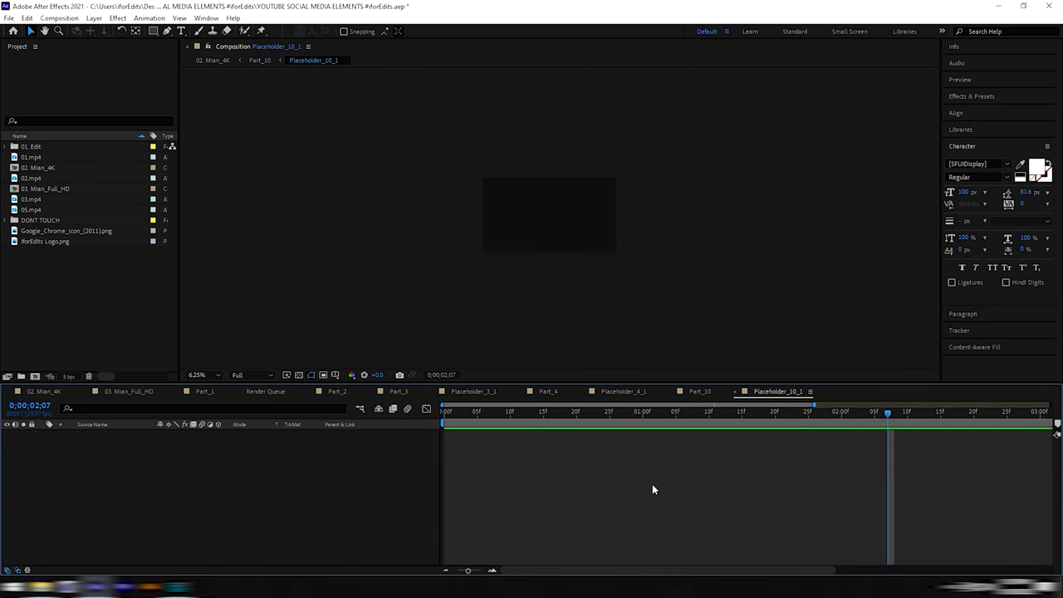
{"action": "left_click", "coordinate": [702, 391]}
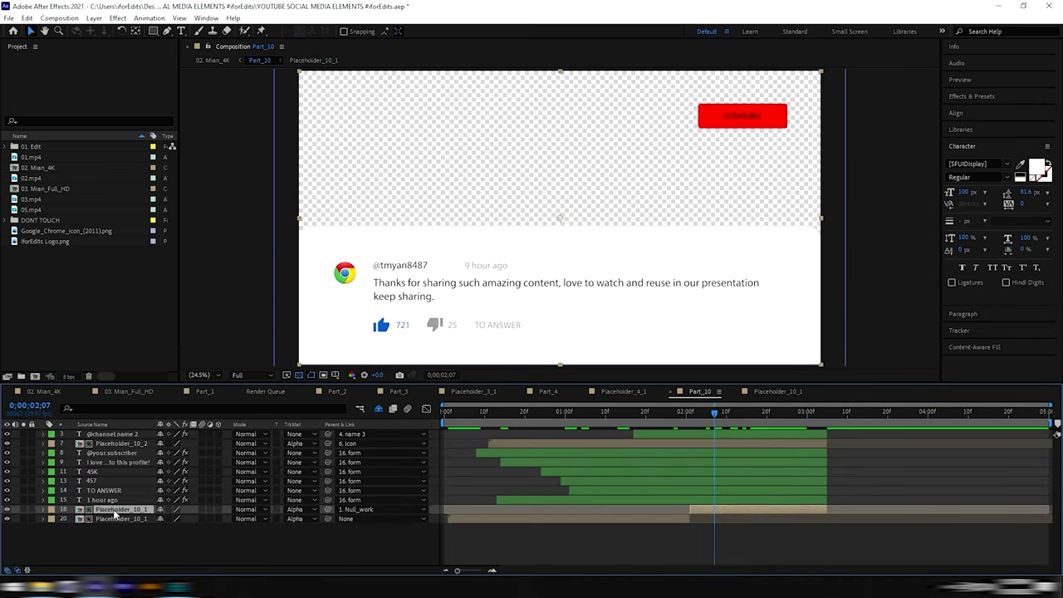
{"action": "double_click", "coordinate": [115, 511]}
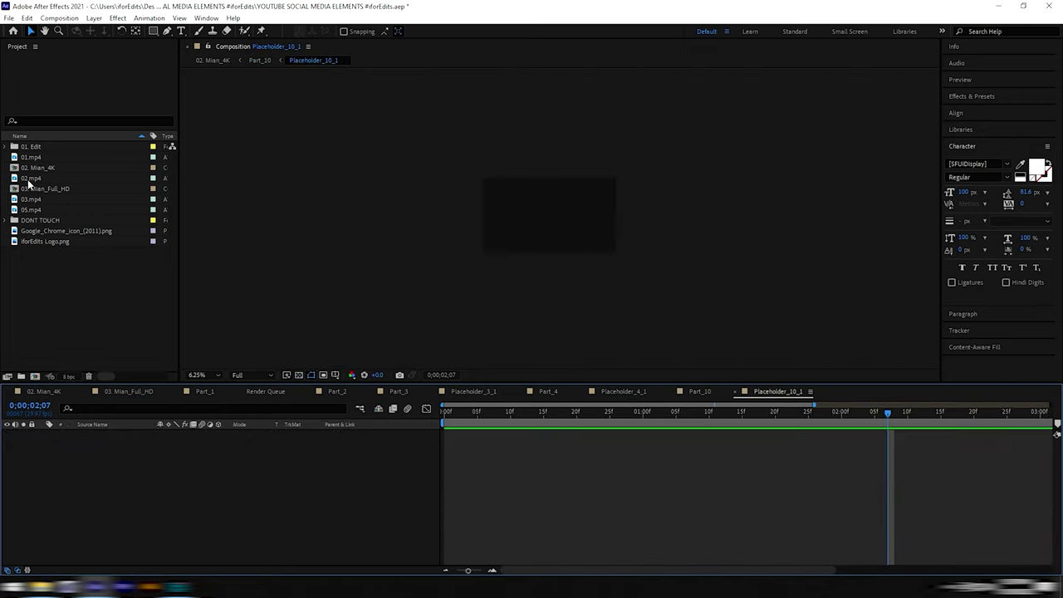
{"action": "left_click_drag", "start_coordinate": [30, 177], "coordinate": [114, 505]}
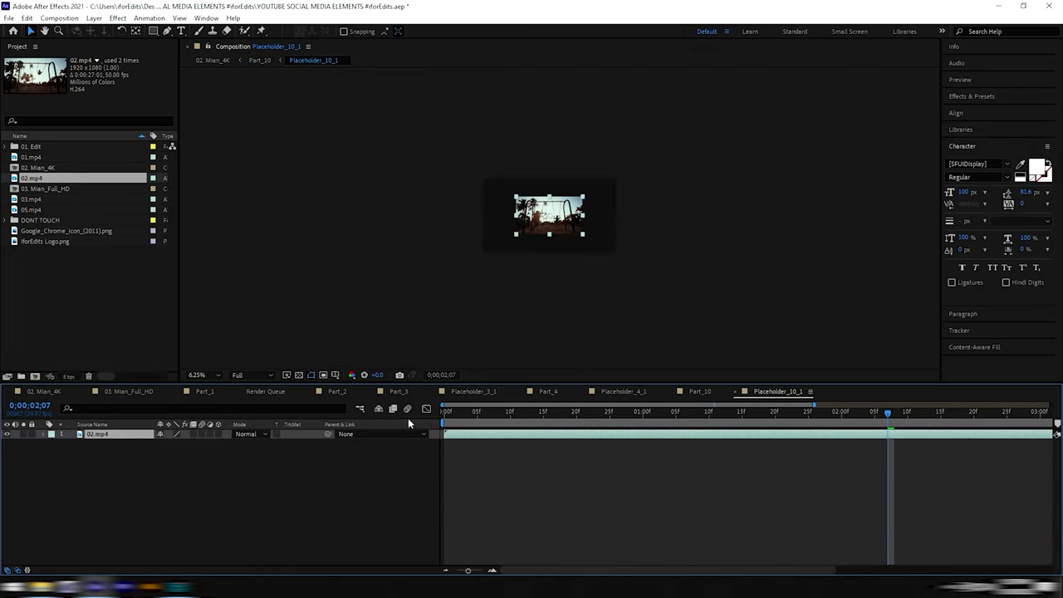
Scale the 02.mp4 footage by its corner handle to fill the placeholder frame
{"action": "key", "text": "period"}
{"action": "left_click_drag", "start_coordinate": [604, 250], "coordinate": [667, 315]}
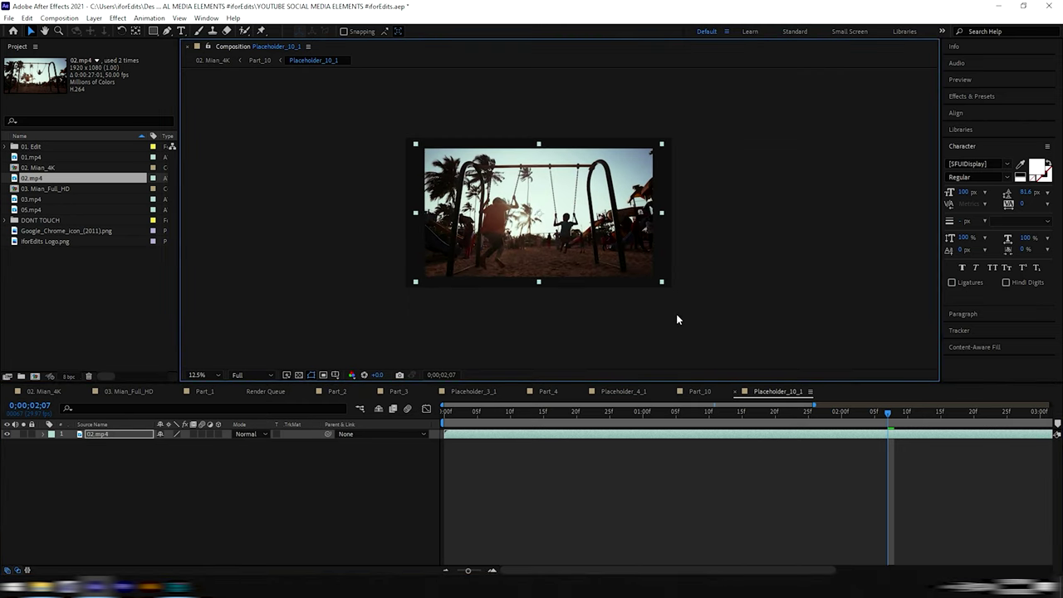
{"action": "left_click_drag", "start_coordinate": [662, 283], "coordinate": [662, 290]}
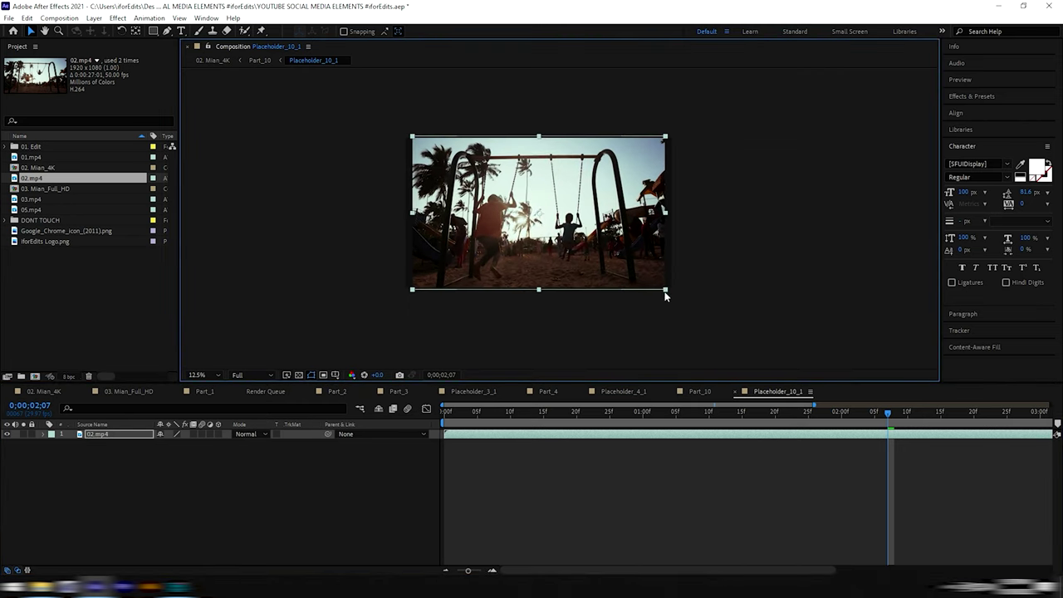
{"action": "key", "text": "ctrl+z"}
{"action": "key", "text": "ctrl+z"}
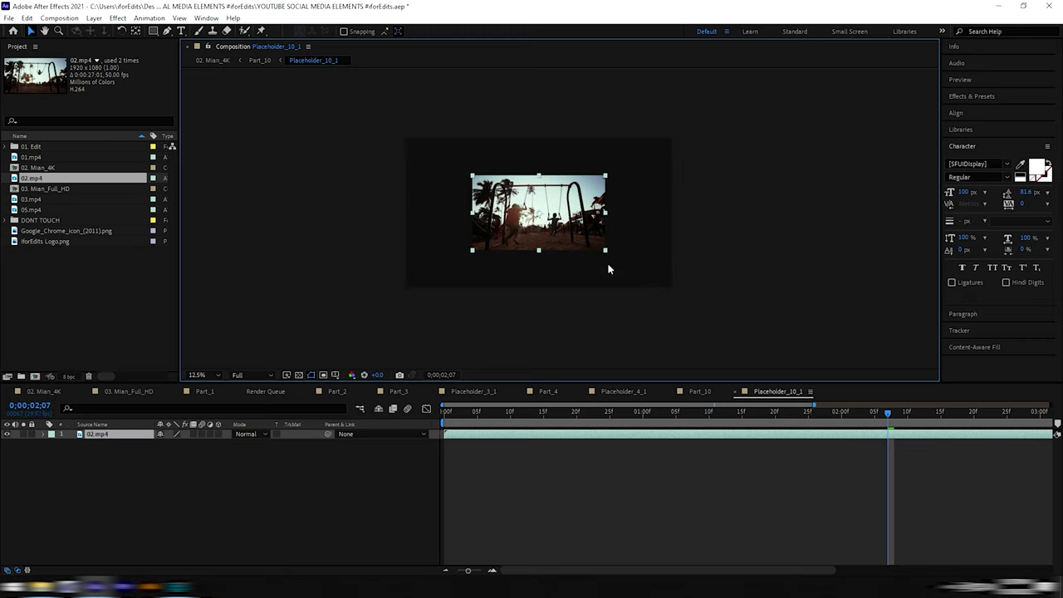
{"action": "left_click_drag", "start_coordinate": [610, 256], "coordinate": [675, 313]}
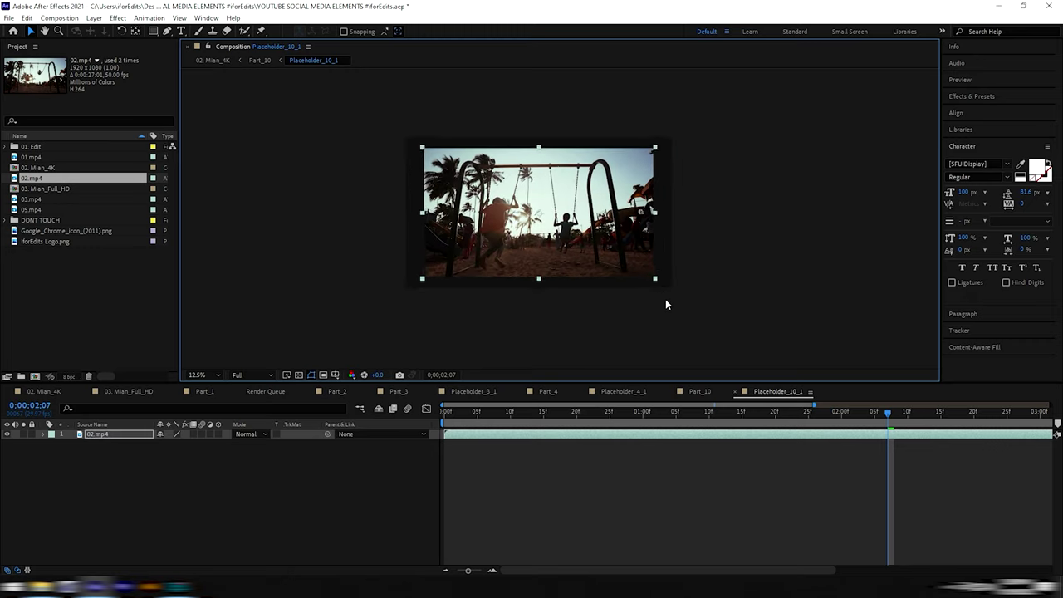
{"action": "left_click", "coordinate": [698, 391]}
Scrub Part_10 and inspect Placeholder_10_1 to check the comment card over the swing footage
{"action": "left_click", "coordinate": [586, 413]}
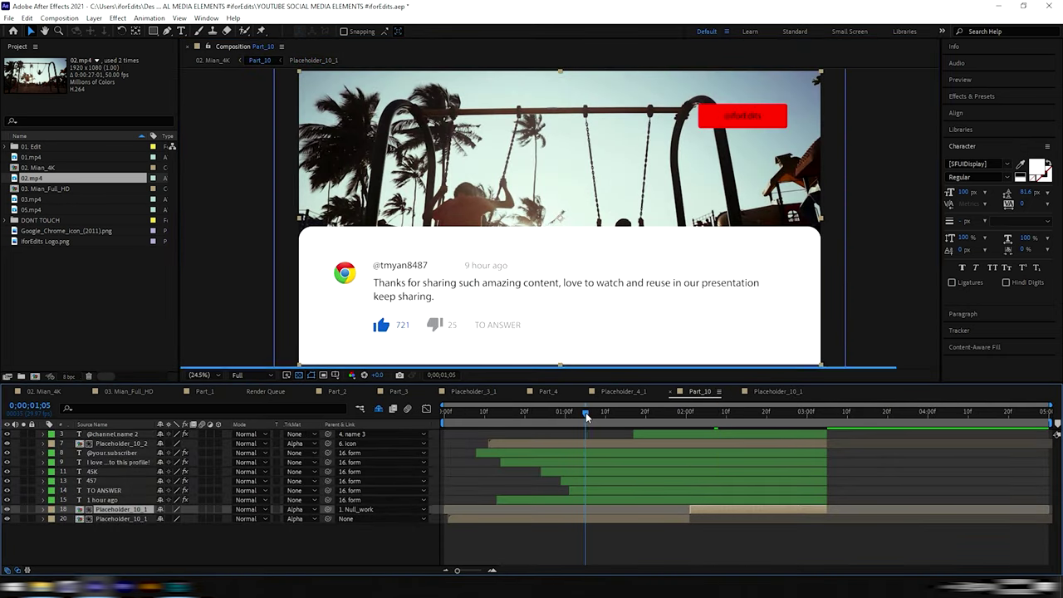
{"action": "mouse_move", "coordinate": [586, 412]}
{"action": "left_mouse_down"}
{"action": "mouse_move", "coordinate": [424, 422]}
{"action": "mouse_move", "coordinate": [783, 463]}
{"action": "mouse_move", "coordinate": [733, 458]}
{"action": "left_mouse_up"}
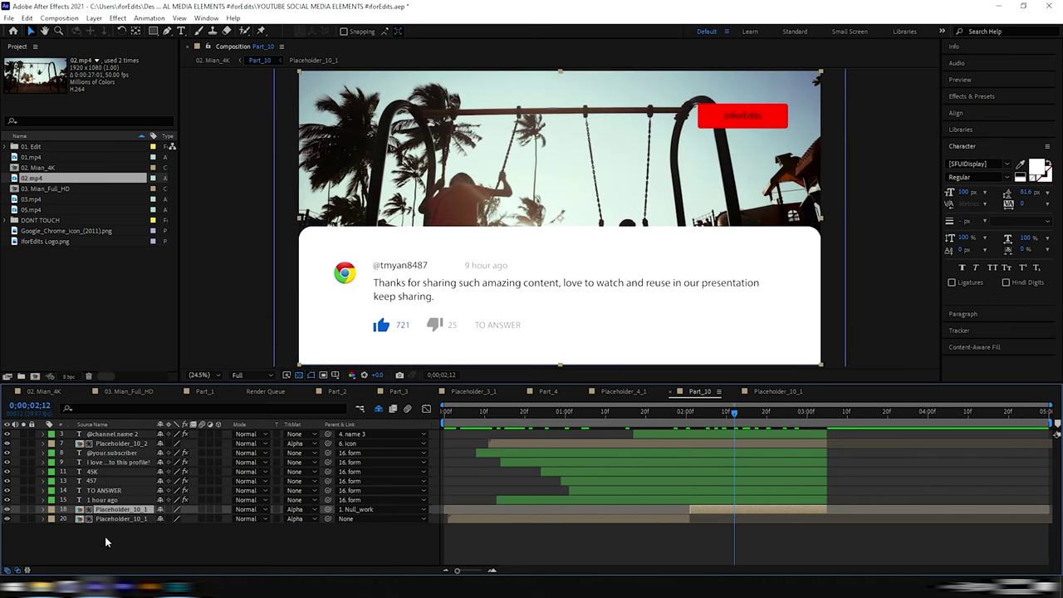
{"action": "left_click", "coordinate": [120, 519]}
{"action": "double_click", "coordinate": [120, 519]}
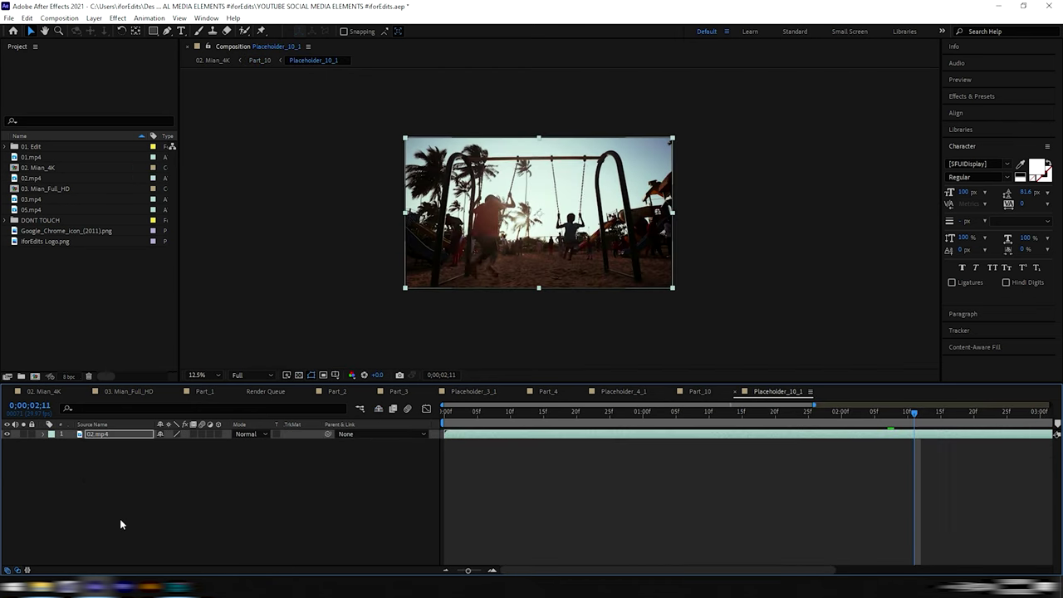
{"action": "left_click", "coordinate": [712, 395]}
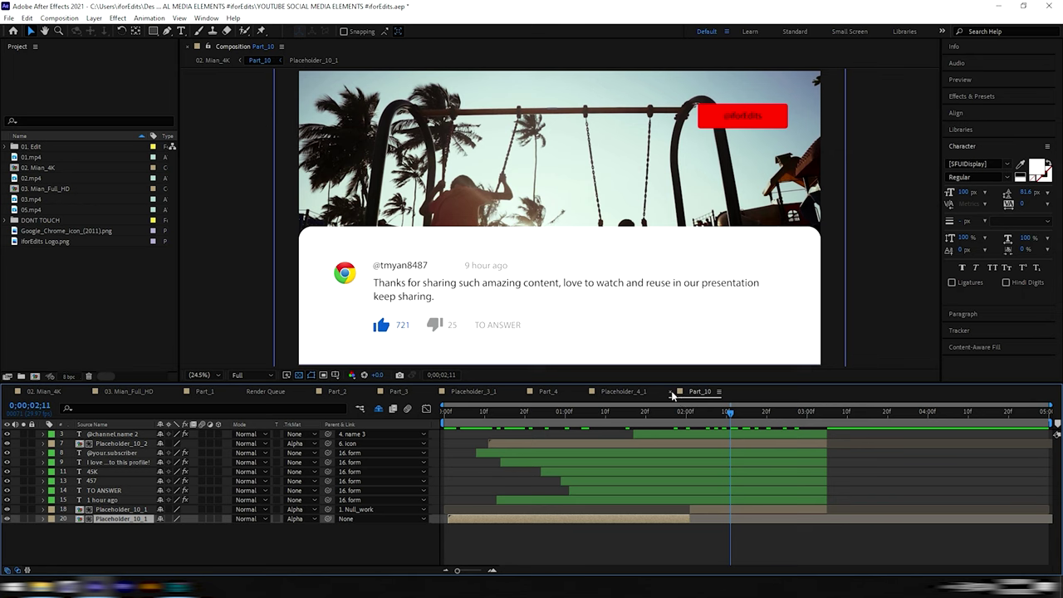
{"action": "mouse_move", "coordinate": [631, 414]}
{"action": "left_mouse_down"}
{"action": "mouse_move", "coordinate": [699, 438]}
{"action": "mouse_move", "coordinate": [681, 454]}
{"action": "mouse_move", "coordinate": [859, 478]}
{"action": "mouse_move", "coordinate": [728, 477]}
{"action": "left_mouse_up"}
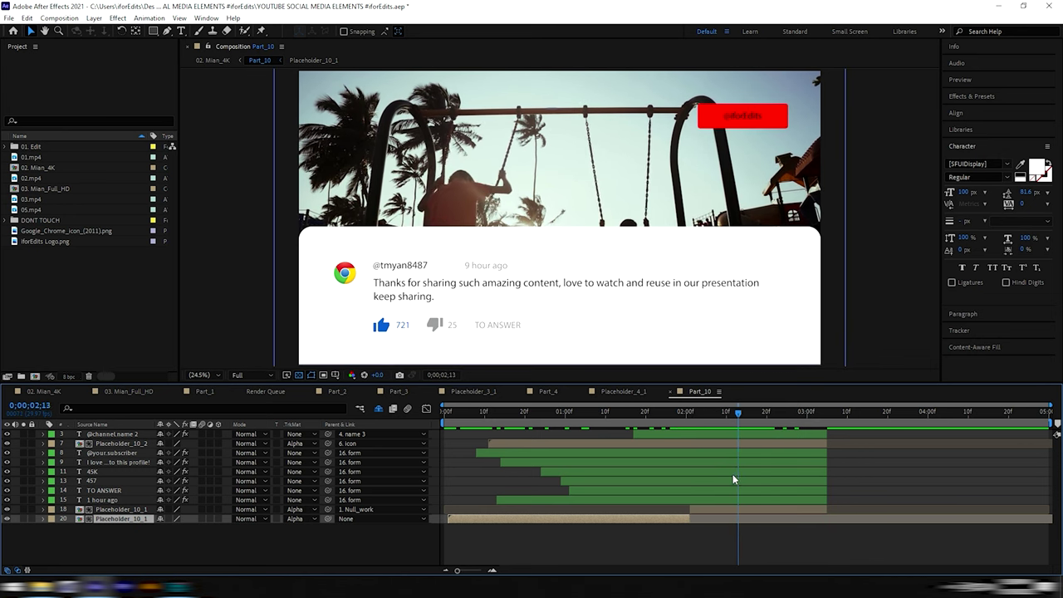
End Part_10's work area at about 0;00;03;10 and preview the trimmed animation
{"action": "left_click_drag", "start_coordinate": [813, 411], "coordinate": [823, 425]}
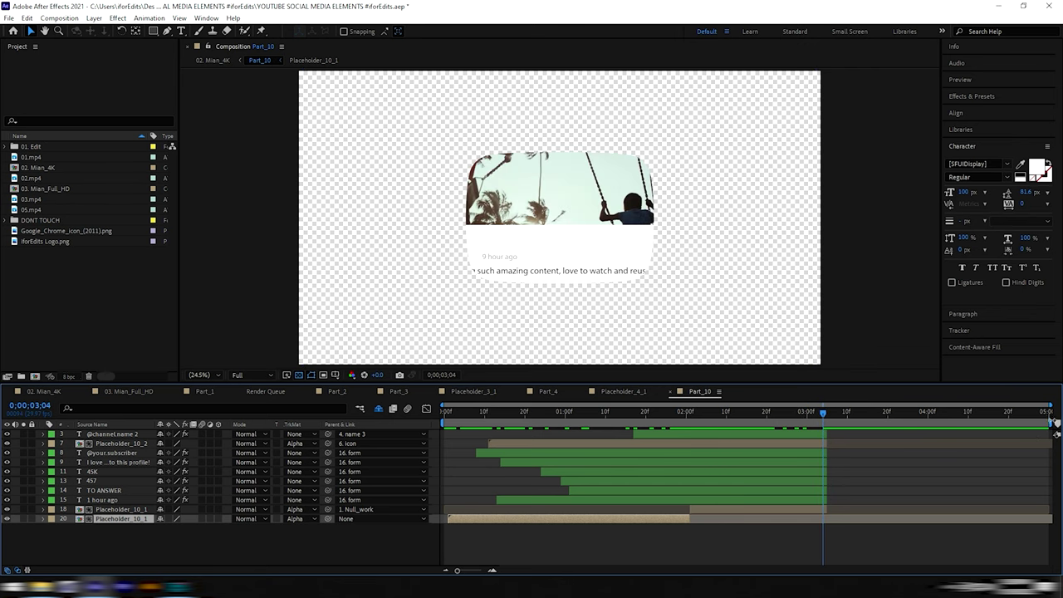
{"action": "left_click_drag", "start_coordinate": [1051, 422], "coordinate": [842, 421]}
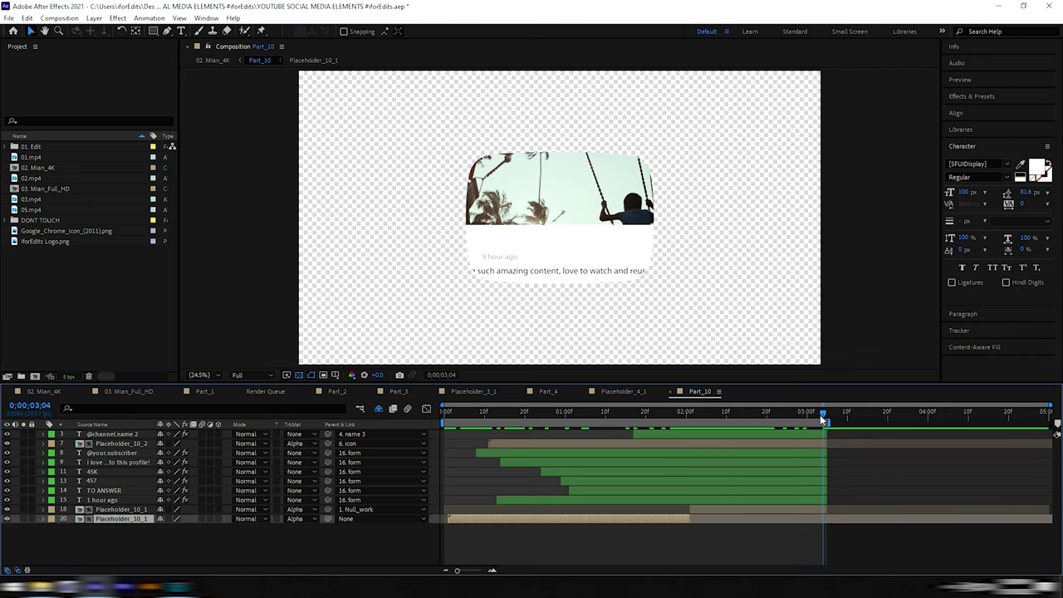
{"action": "key", "text": "space"}
{"action": "key", "text": "space"}
{"action": "left_click_drag", "start_coordinate": [826, 416], "coordinate": [795, 415]}
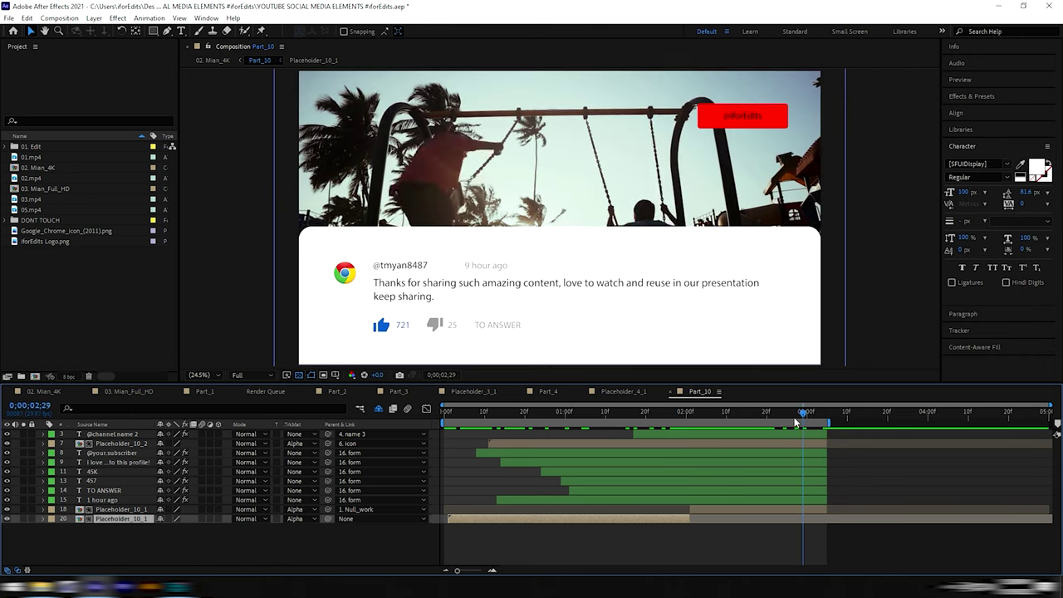
Queue Part_10 with RGB + Alpha channels and Include Project Link unchecked
{"action": "key", "text": "ctrl+m"}
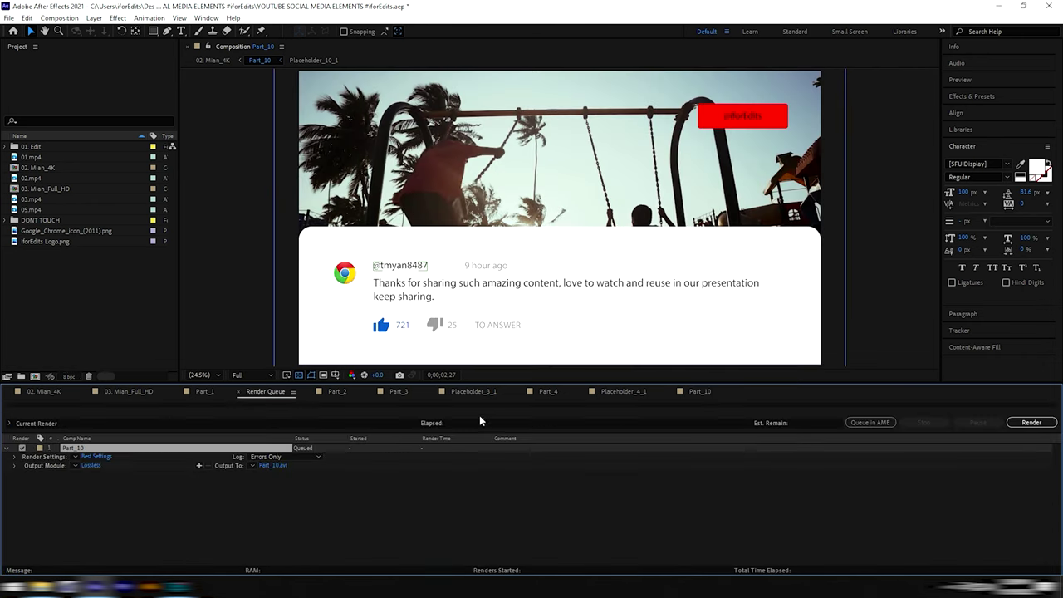
{"action": "left_click", "coordinate": [89, 465]}
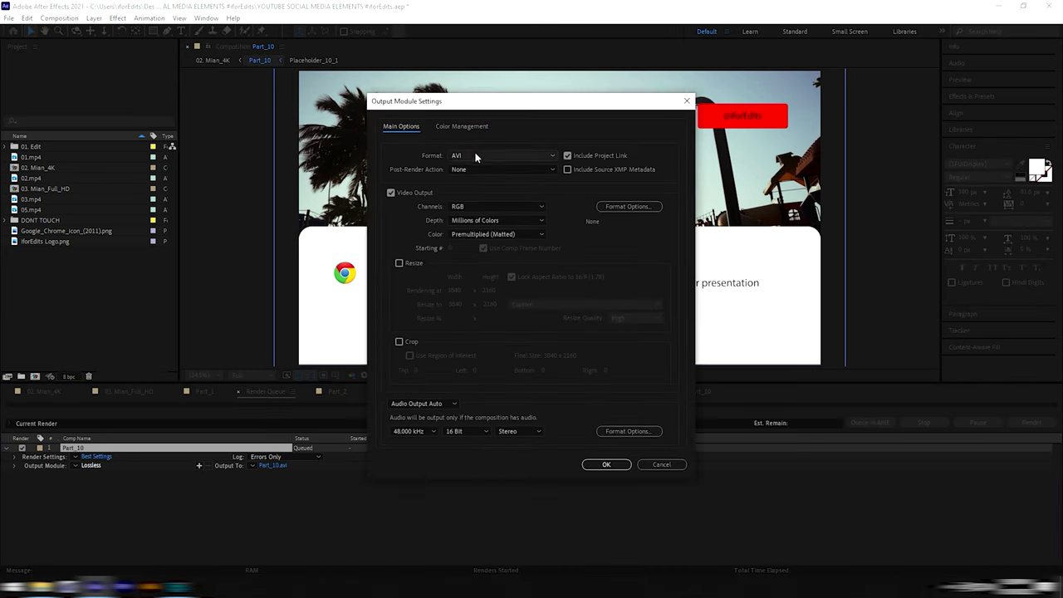
{"action": "left_click", "coordinate": [503, 155]}
{"action": "left_click", "coordinate": [522, 206]}
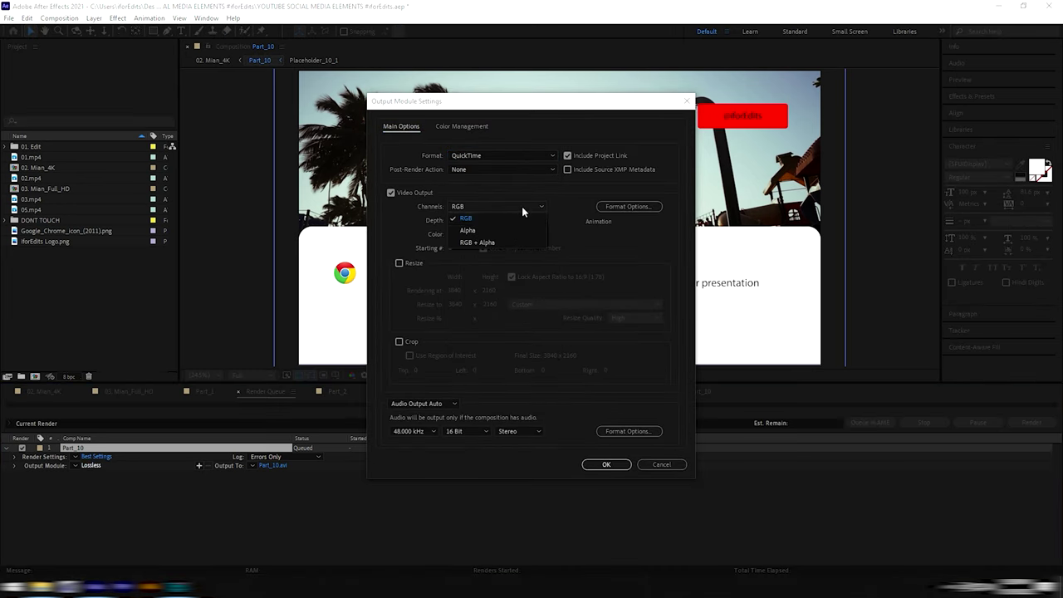
{"action": "left_click", "coordinate": [491, 241]}
{"action": "left_click", "coordinate": [567, 155]}
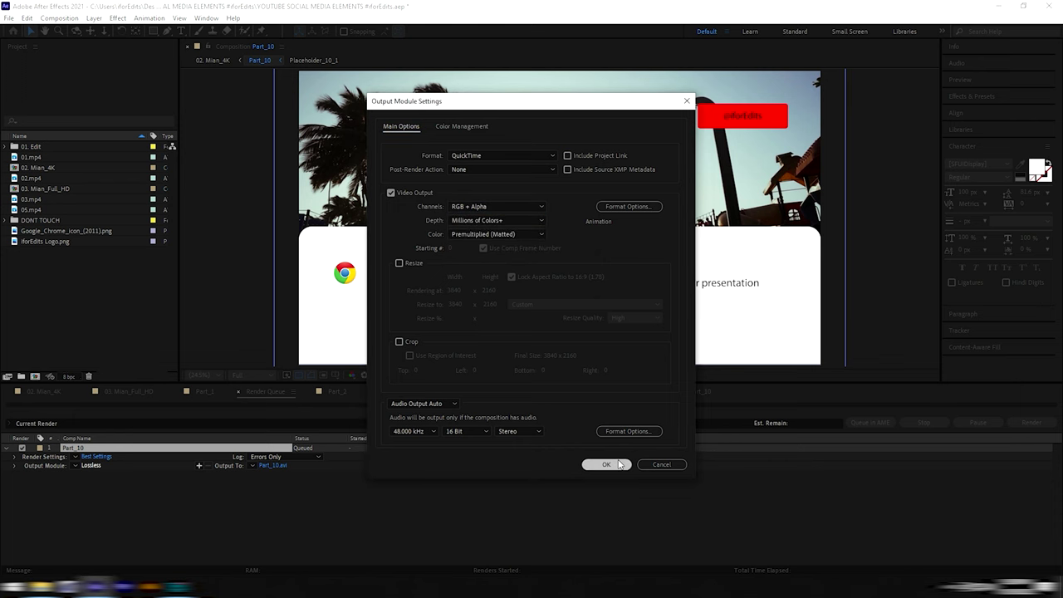
{"action": "left_click", "coordinate": [606, 464]}
Name the output YOUTUBE ELEMENTS 05.mov and render the queue
{"action": "left_click", "coordinate": [272, 465]}
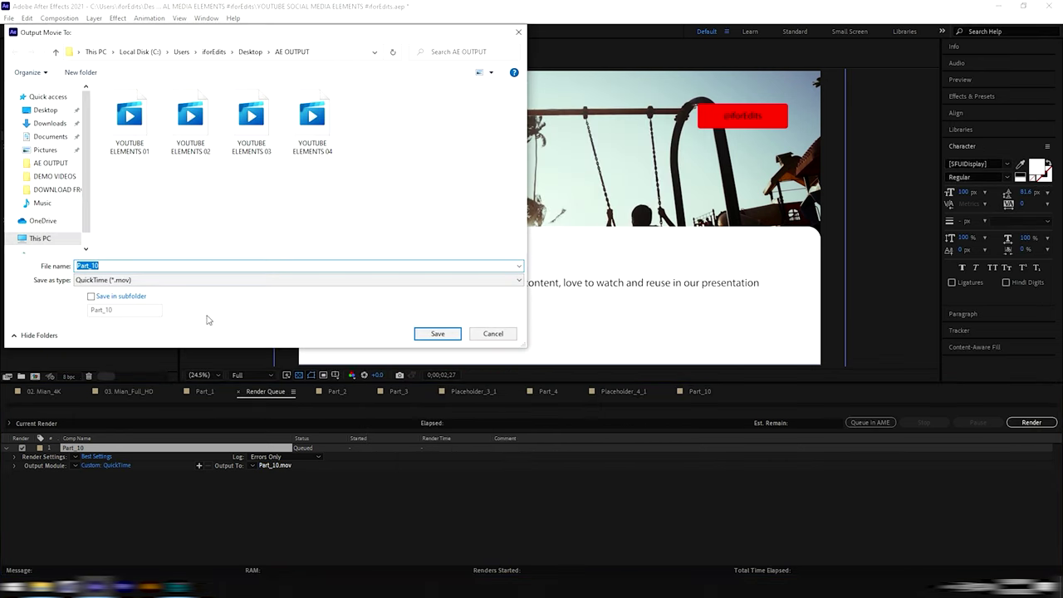
{"action": "left_click", "coordinate": [309, 142]}
{"action": "left_click", "coordinate": [150, 264]}
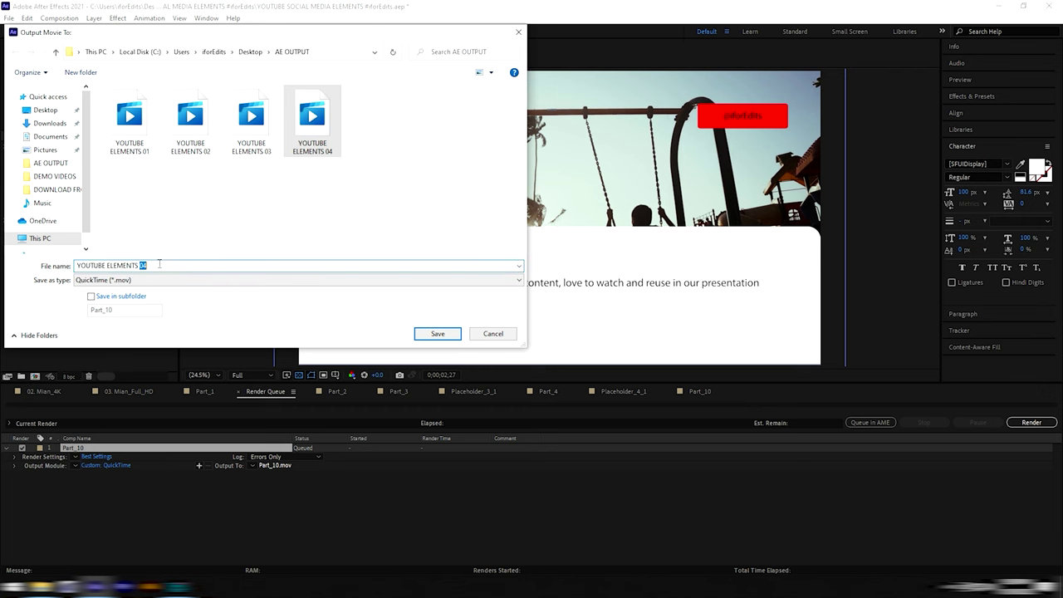
{"action": "key", "text": "BackSpace"}
{"action": "type", "text": "5"}
{"action": "key", "text": "Return"}
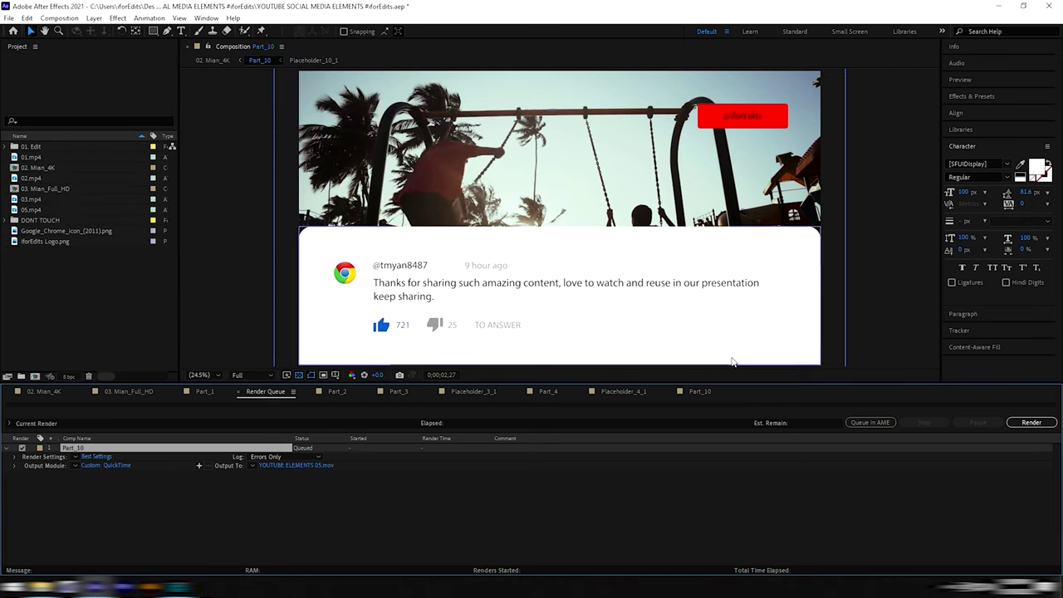
{"action": "left_click", "coordinate": [1024, 424]}
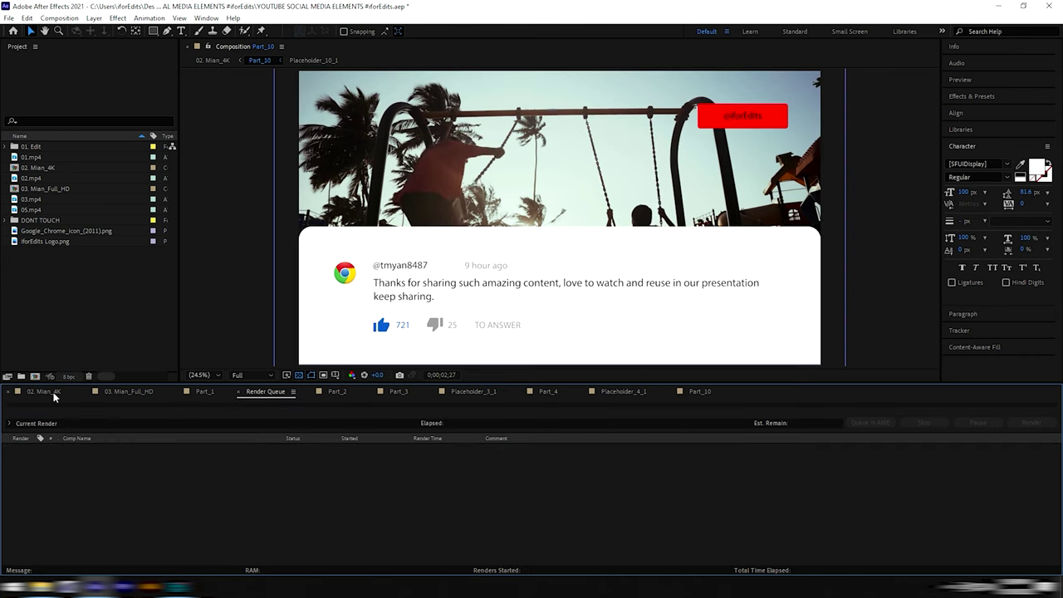
Find the paper-boat subscribe scene in 02. Mian_4K and add Part_14 to the render queue
{"action": "left_click", "coordinate": [53, 395]}
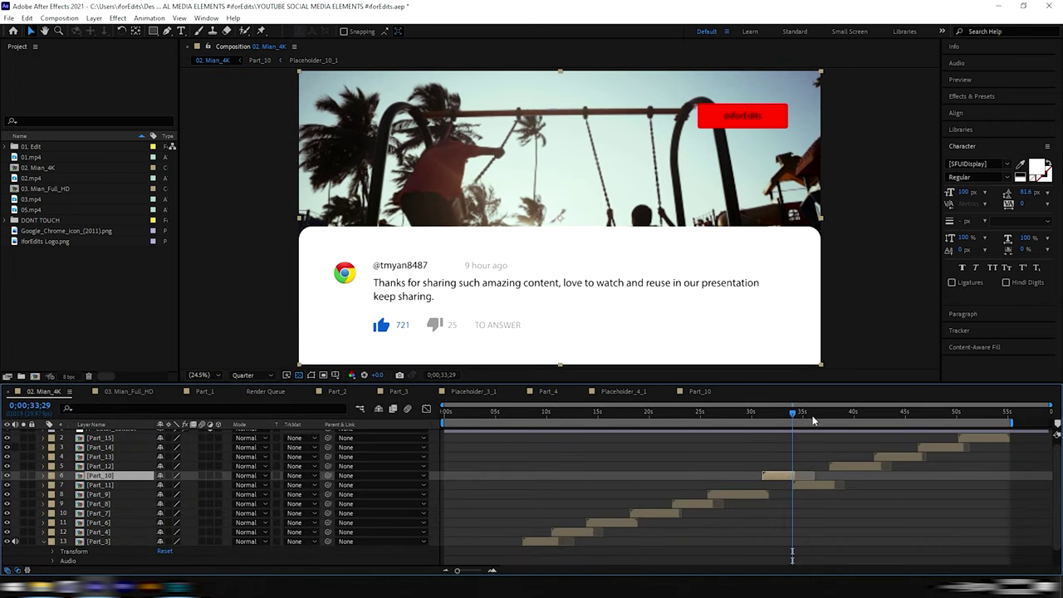
{"action": "left_click", "coordinate": [817, 415]}
{"action": "left_click_drag", "start_coordinate": [816, 415], "coordinate": [940, 449]}
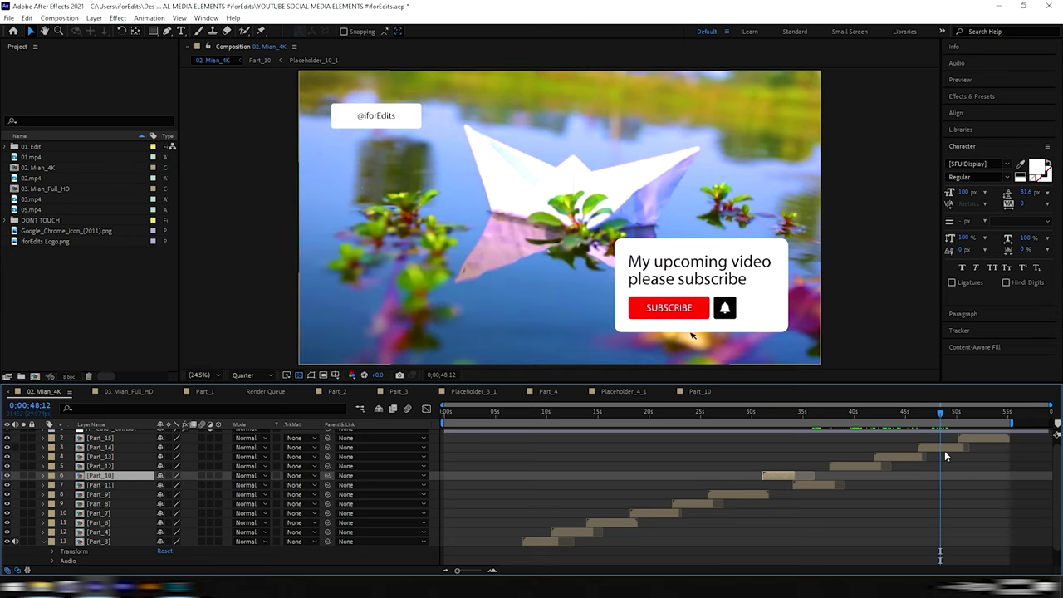
{"action": "left_click", "coordinate": [977, 416]}
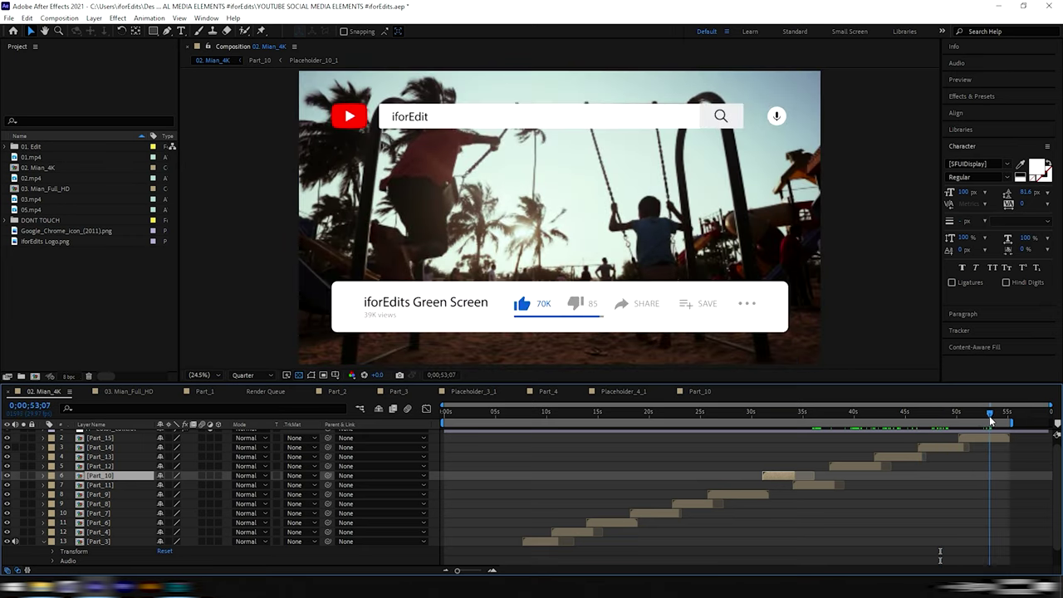
{"action": "left_click_drag", "start_coordinate": [964, 418], "coordinate": [950, 418]}
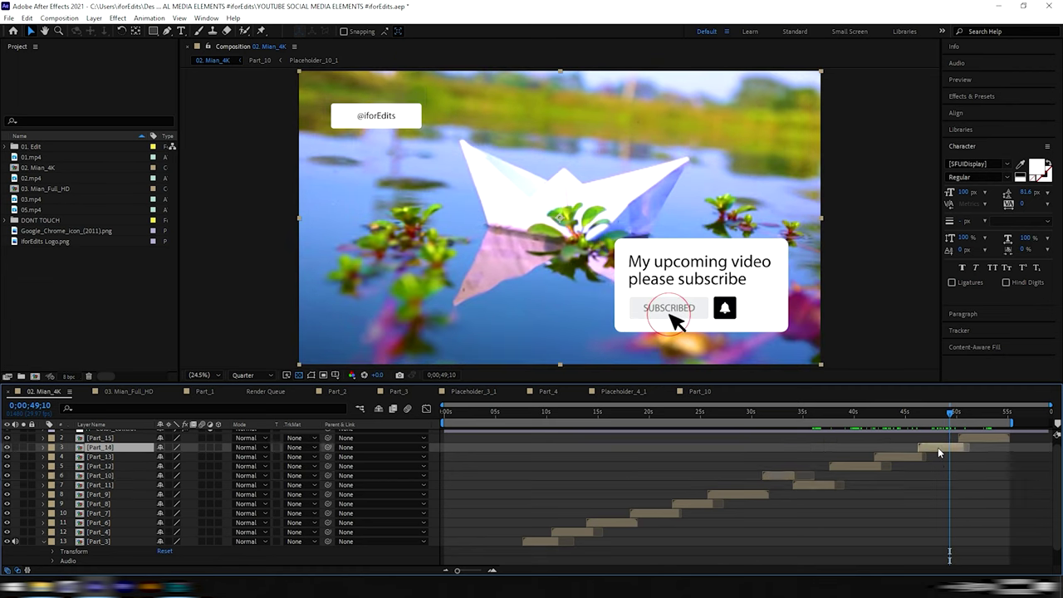
{"action": "double_click", "coordinate": [937, 446]}
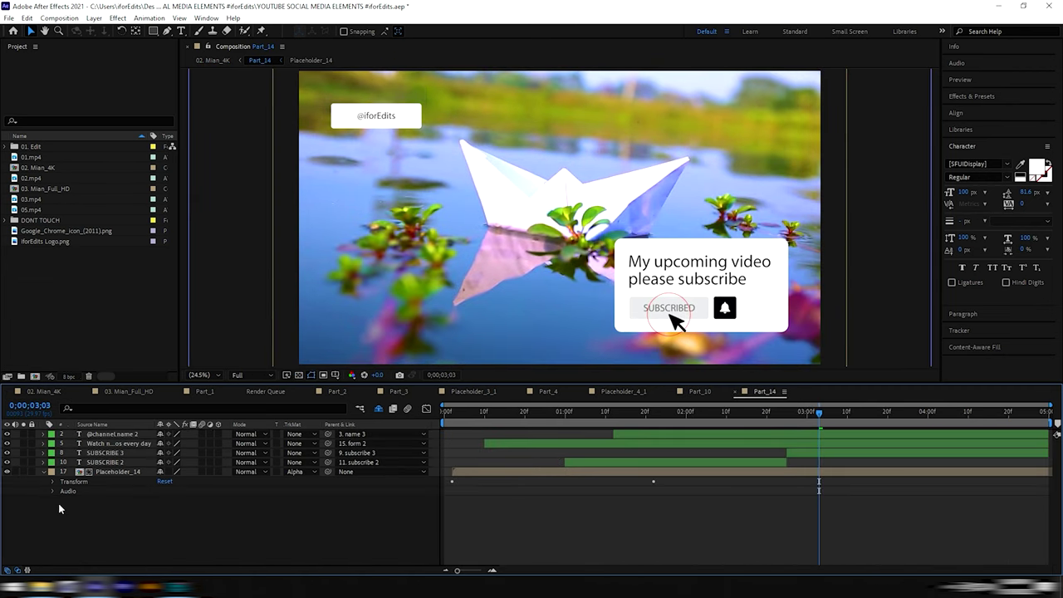
{"action": "key", "text": "ctrl+m"}
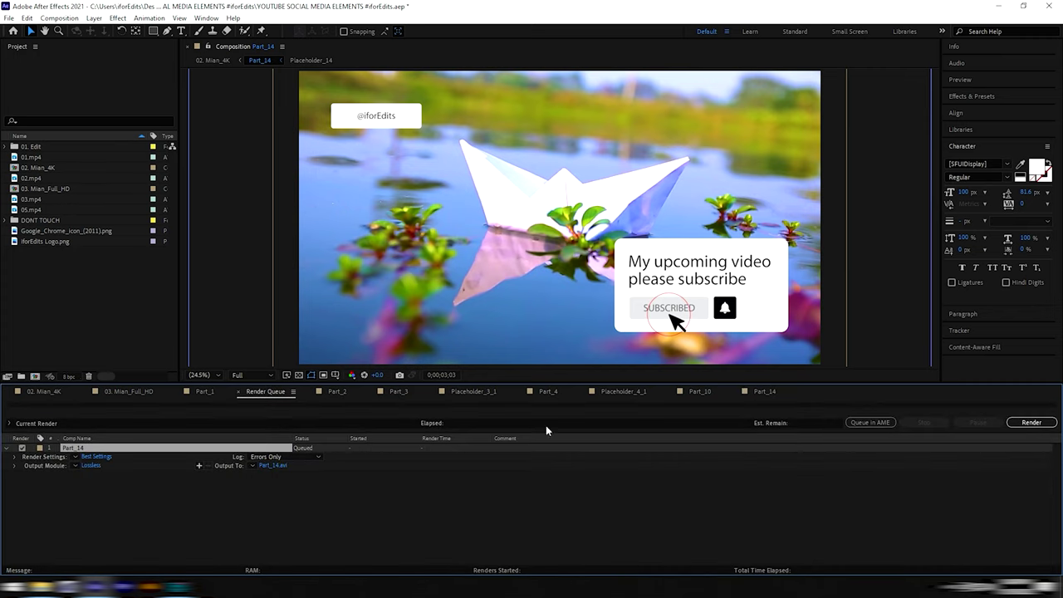
Return to 02. Mian_4K and open the Part_15 precomp
{"action": "left_click", "coordinate": [43, 391]}
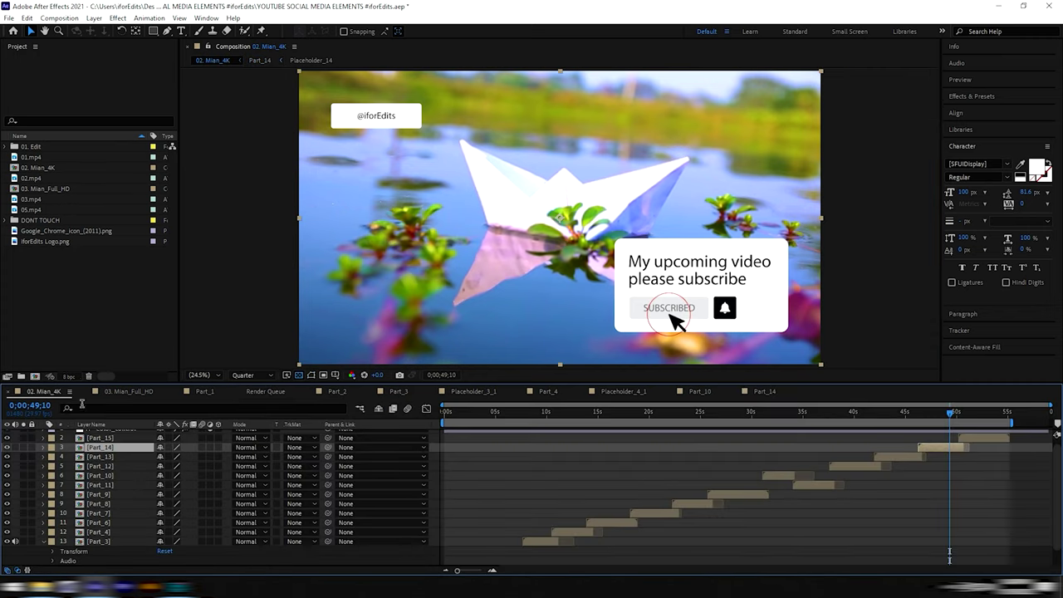
{"action": "left_click_drag", "start_coordinate": [954, 414], "coordinate": [971, 434]}
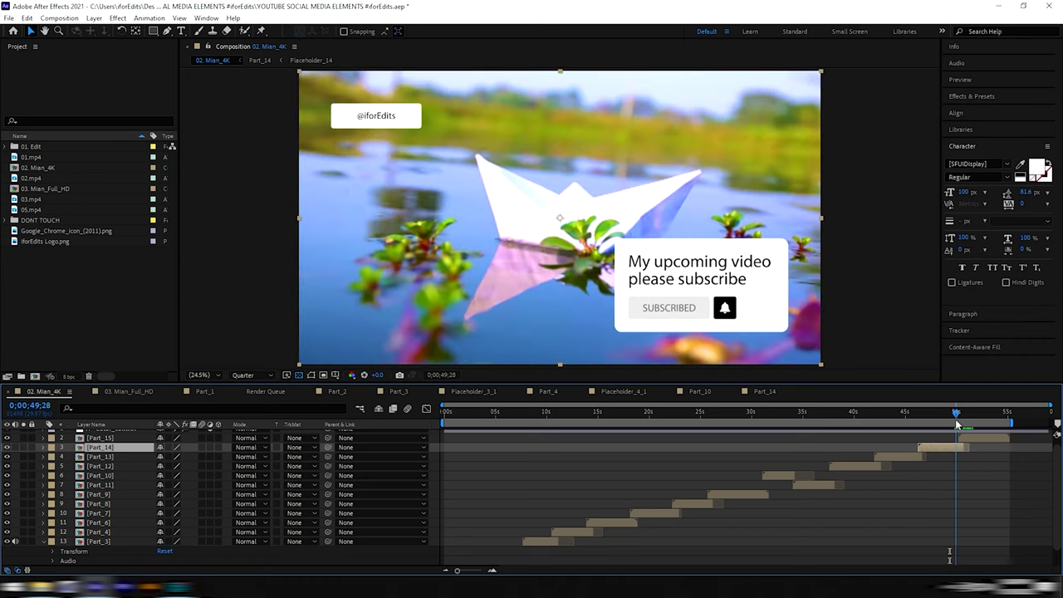
{"action": "double_click", "coordinate": [973, 438]}
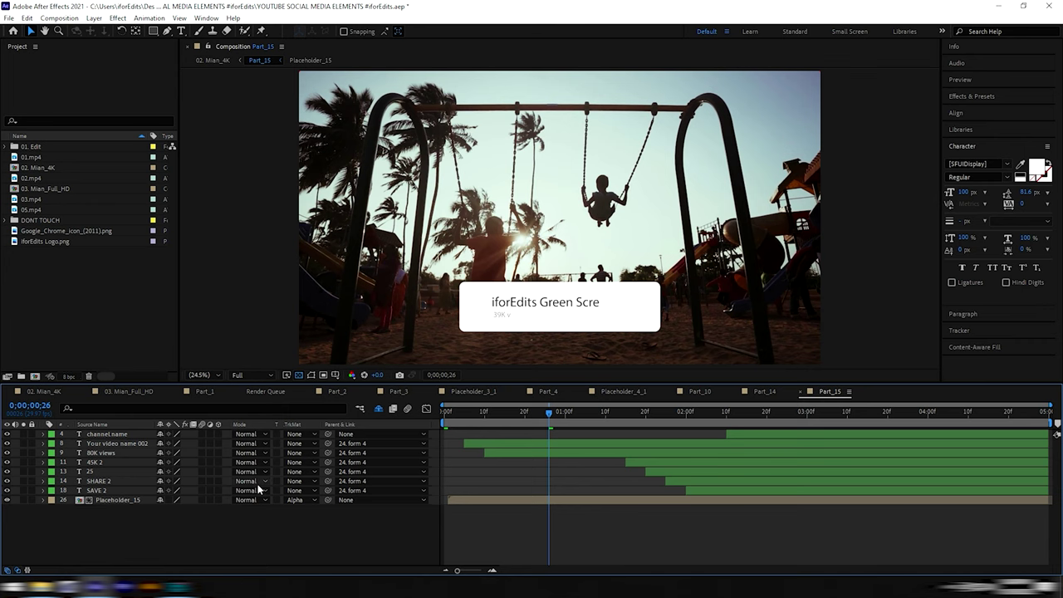
Queue Part_15 as QuickTime with RGB + Alpha and no project link
{"action": "key", "text": "ctrl+m"}
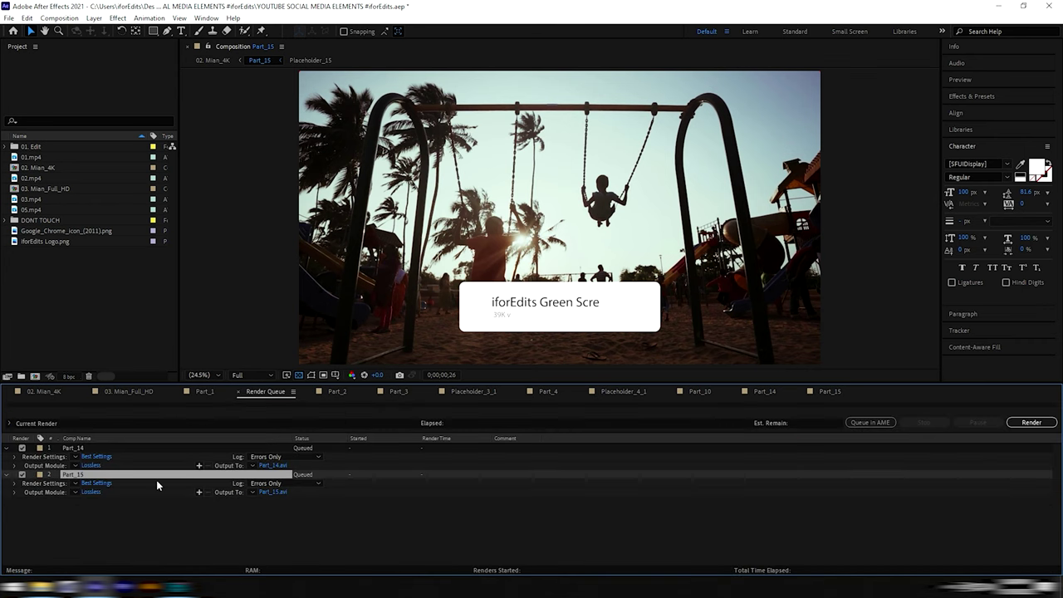
{"action": "left_click", "coordinate": [90, 492]}
{"action": "left_click", "coordinate": [502, 155]}
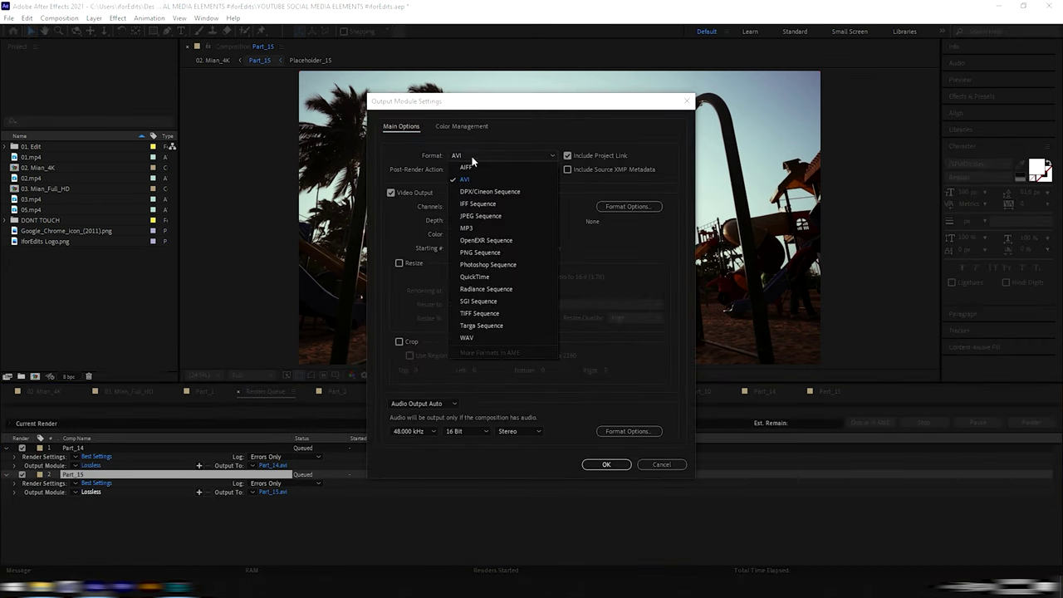
{"action": "left_click", "coordinate": [490, 279]}
{"action": "left_click", "coordinate": [497, 206]}
{"action": "left_click", "coordinate": [495, 232]}
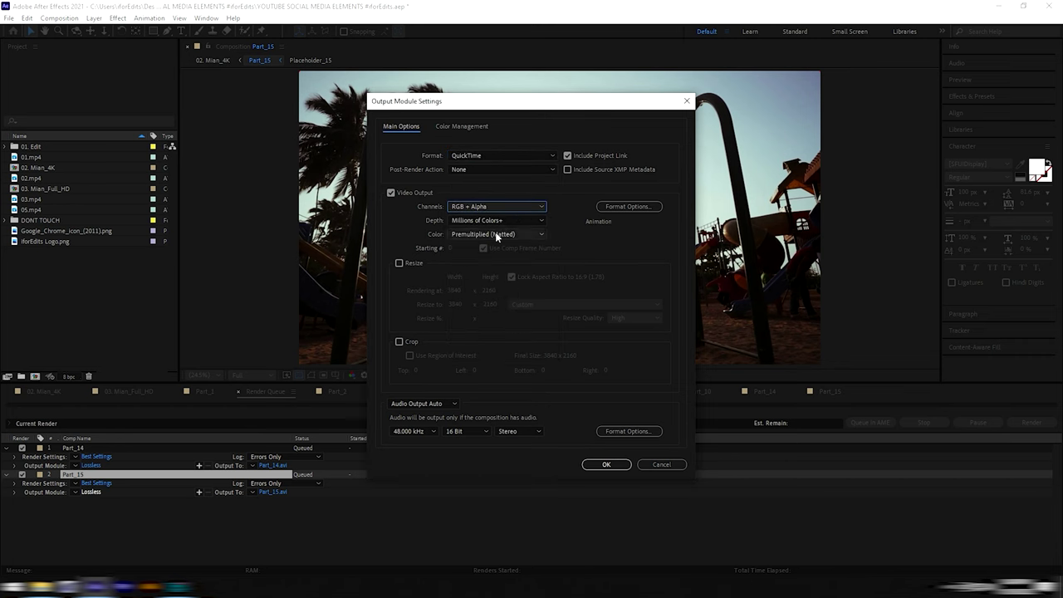
{"action": "left_click", "coordinate": [568, 156]}
{"action": "left_click", "coordinate": [606, 464]}
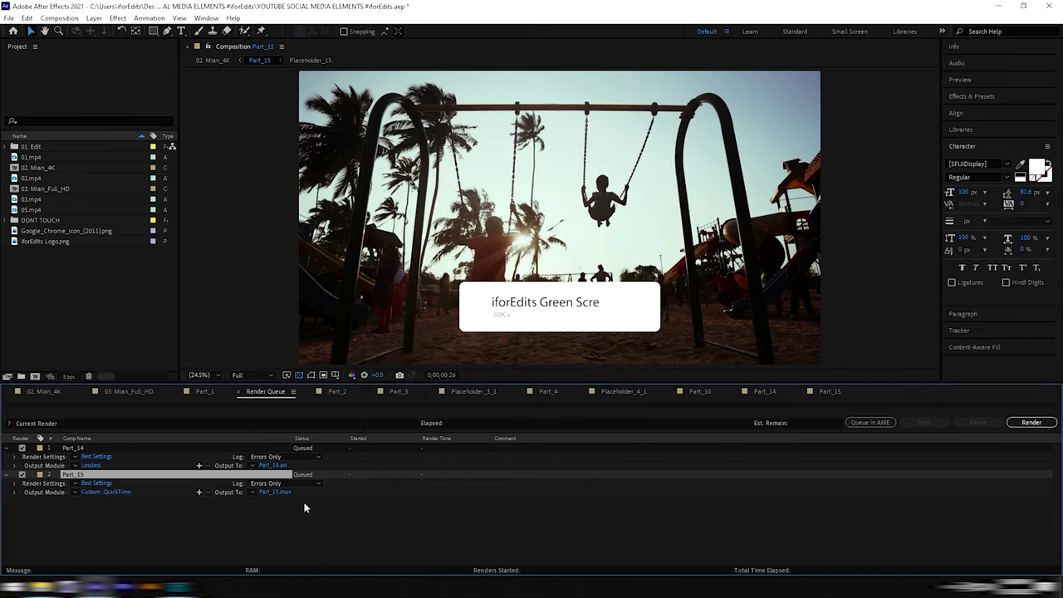
Save the output as Part_15.mov and render the queue
{"action": "left_click", "coordinate": [301, 492]}
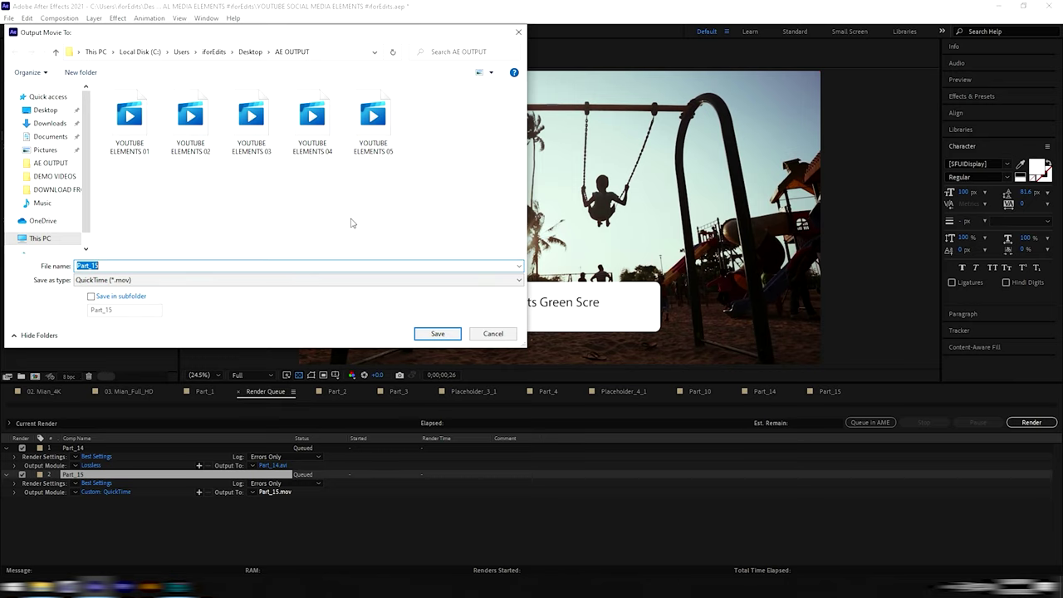
{"action": "left_click", "coordinate": [437, 333]}
{"action": "left_click", "coordinate": [1030, 424]}
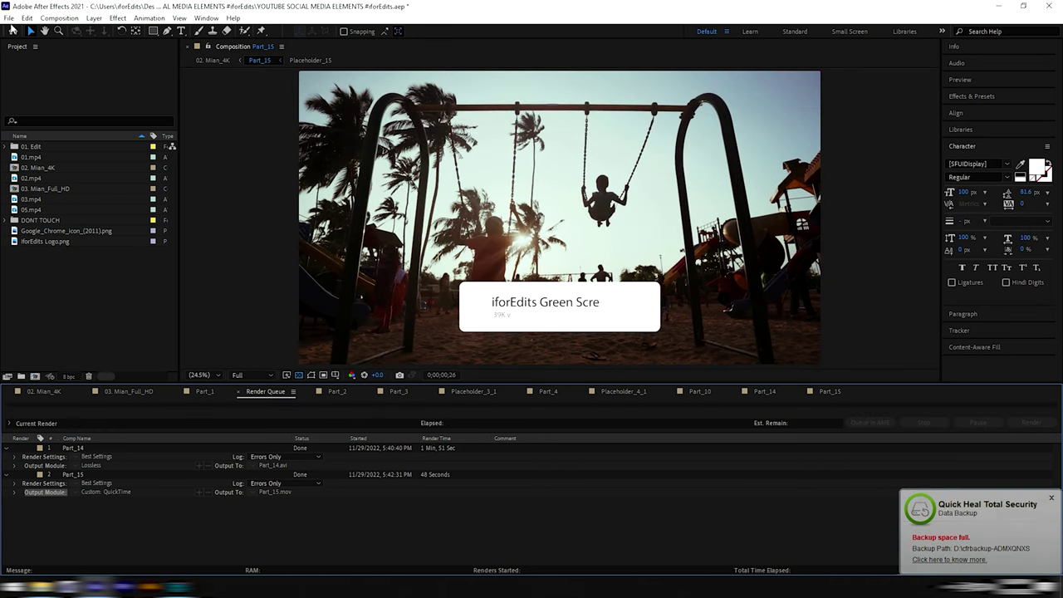
Close the After Effects project, saving changes, and launch Premiere Pro 2021
{"action": "left_click", "coordinate": [8, 17]}
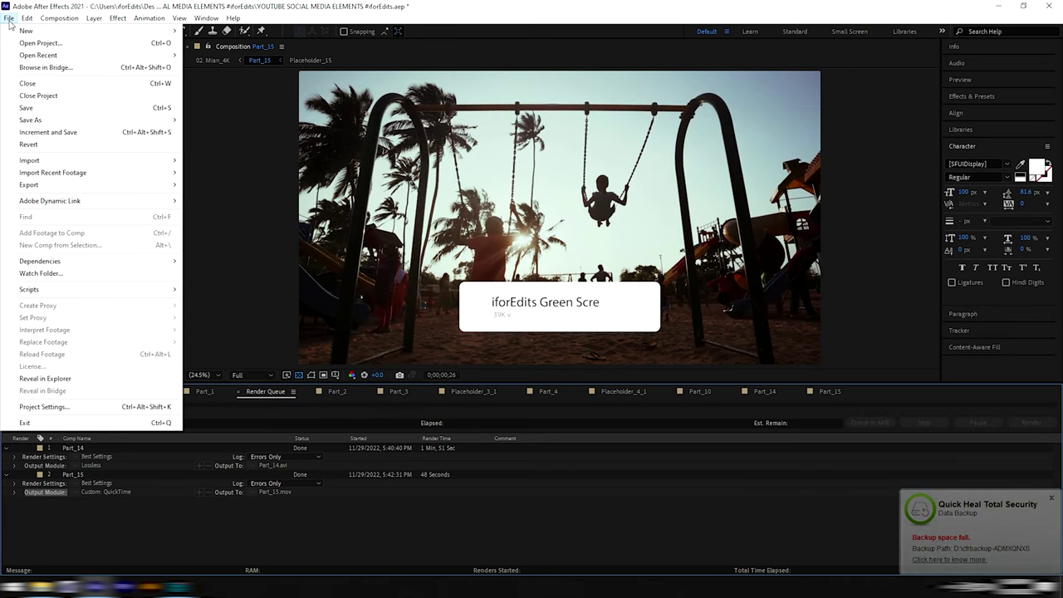
{"action": "left_click", "coordinate": [78, 97]}
{"action": "left_click", "coordinate": [536, 305]}
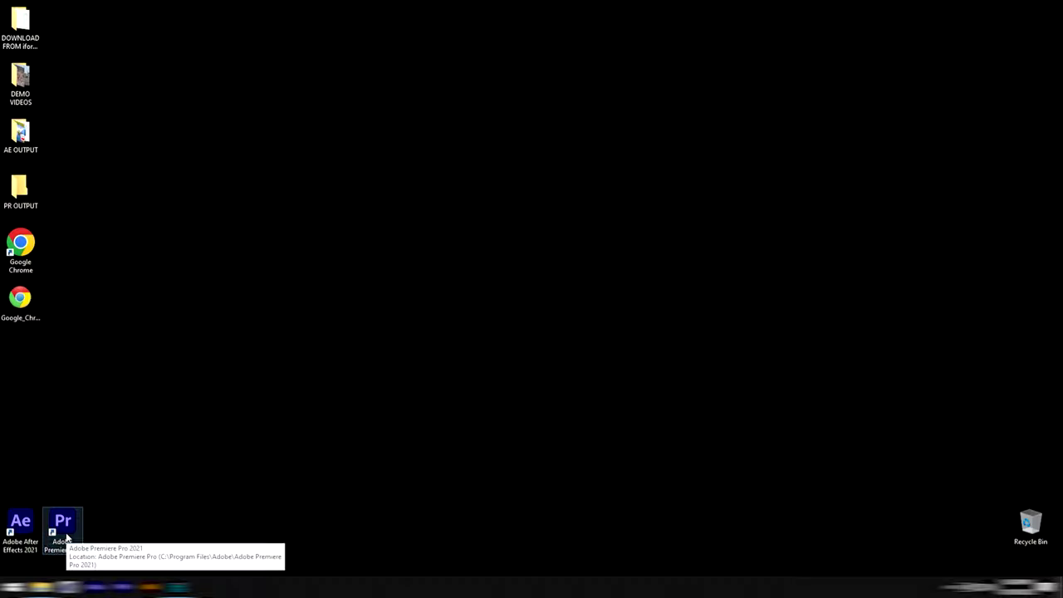
{"action": "double_click", "coordinate": [62, 523]}
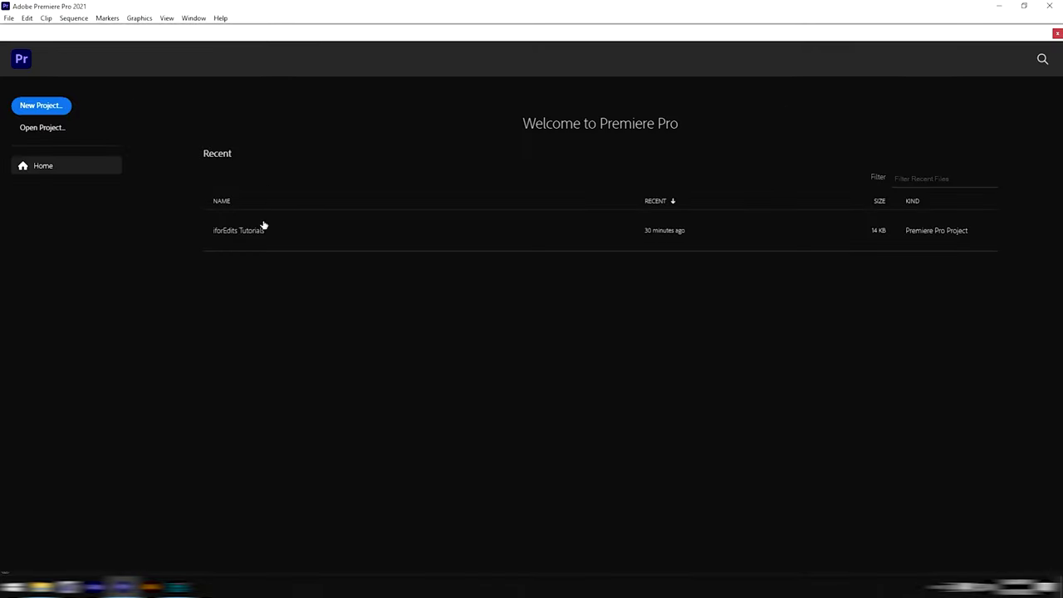
Open the iforEdits Tutorials project from the Recent list
{"action": "left_click", "coordinate": [261, 230]}
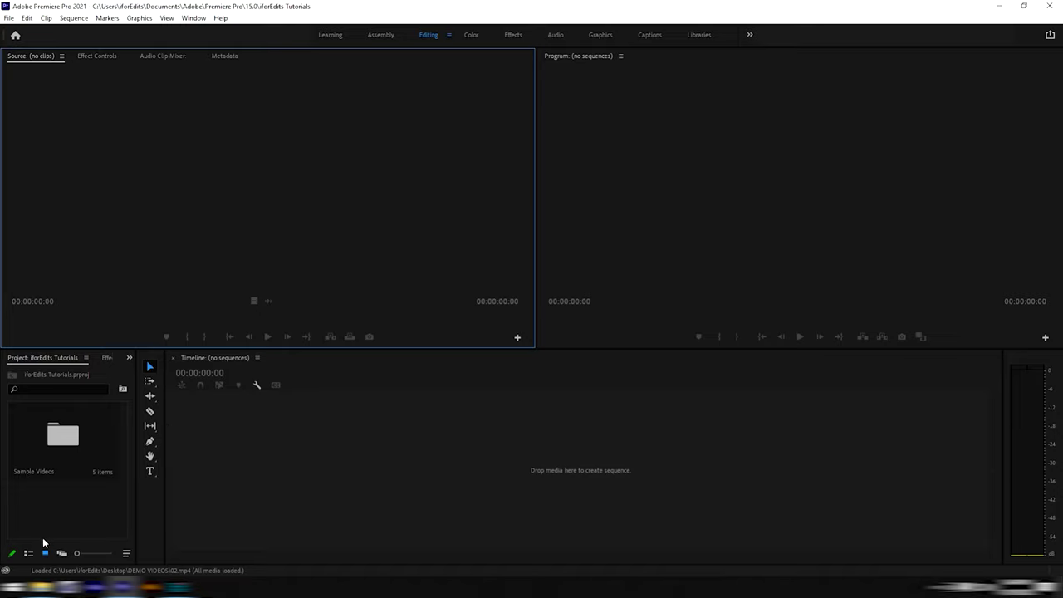
Switch the Project panel to list view and create a bin named AE RENDERED
{"action": "left_click", "coordinate": [29, 553]}
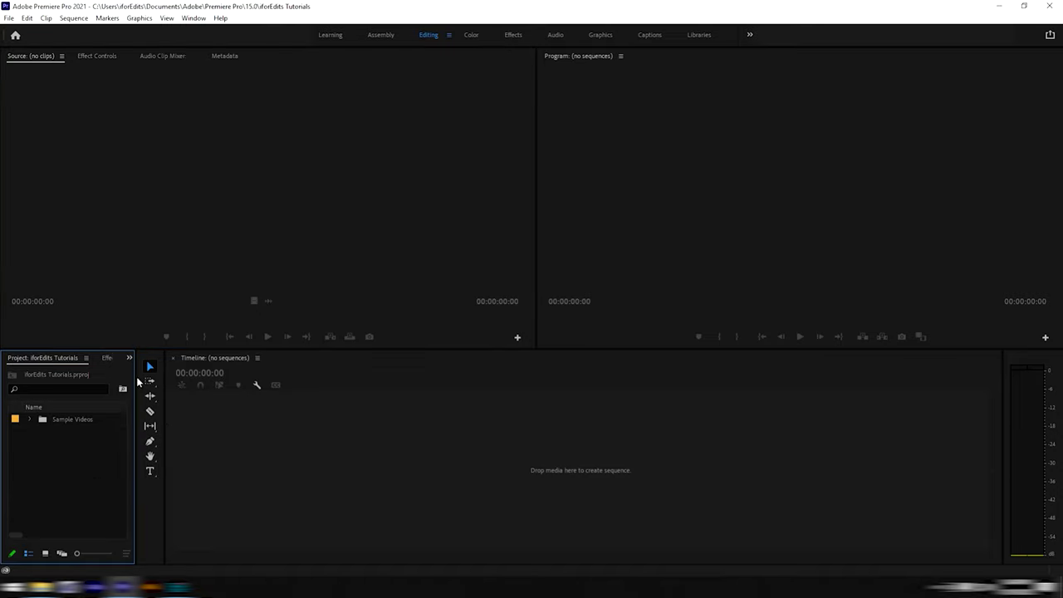
{"action": "left_click_drag", "start_coordinate": [135, 379], "coordinate": [164, 379]}
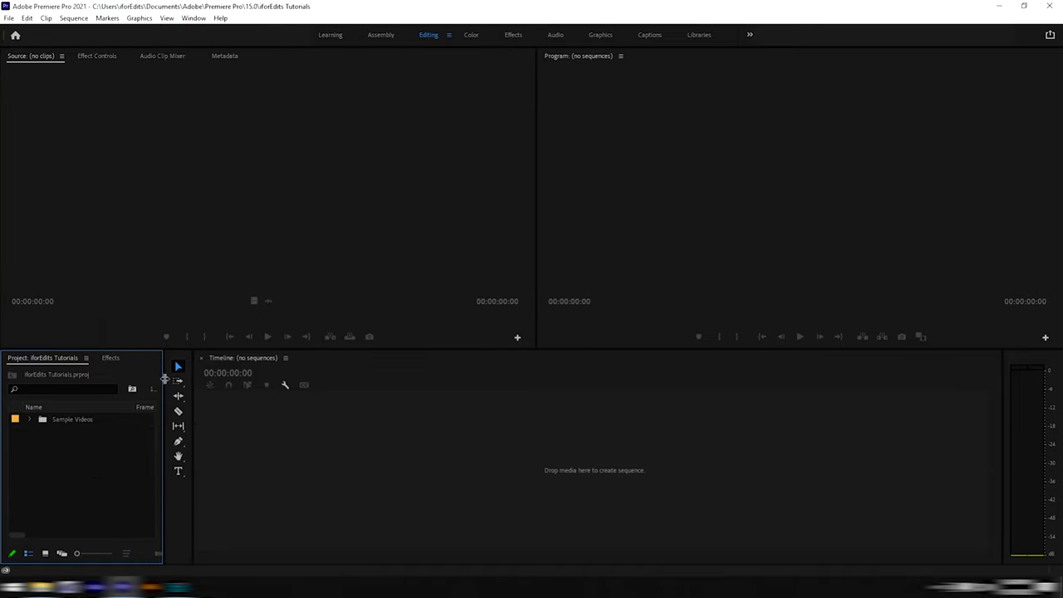
{"action": "left_click", "coordinate": [29, 419]}
{"action": "left_click", "coordinate": [29, 420]}
{"action": "right_click", "coordinate": [56, 456]}
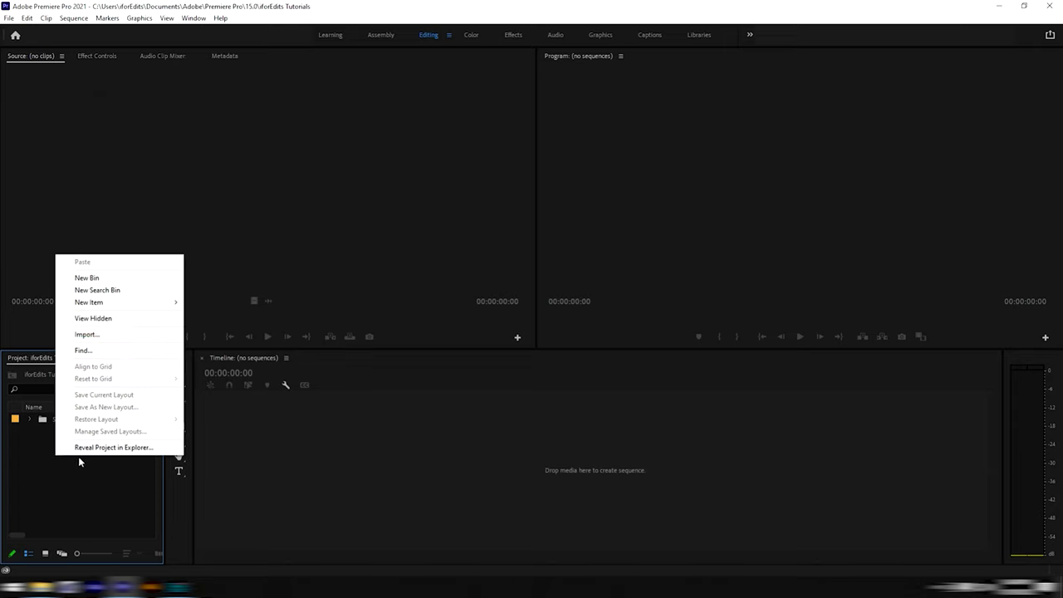
{"action": "left_click", "coordinate": [103, 277]}
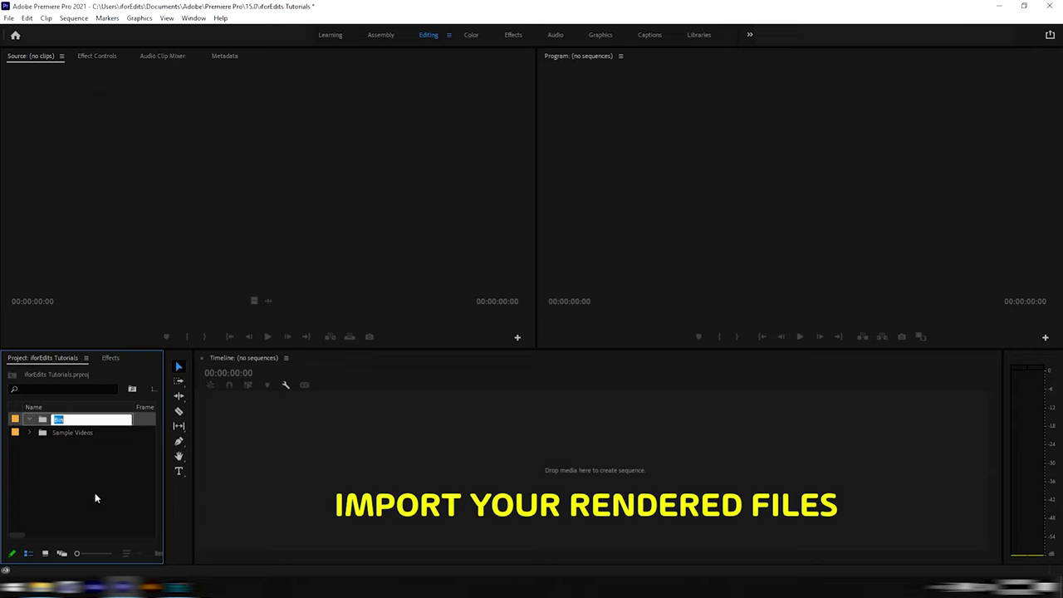
{"action": "type", "text": "AE REN"}
{"action": "type", "text": "DERED"}
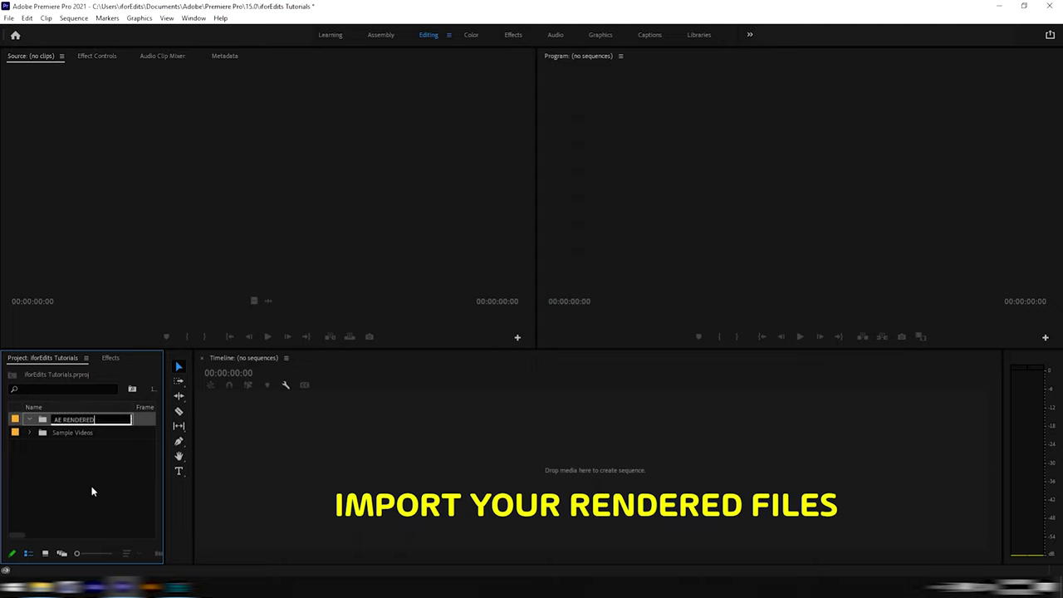
{"action": "left_click", "coordinate": [93, 491]}
{"action": "double_click", "coordinate": [42, 419]}
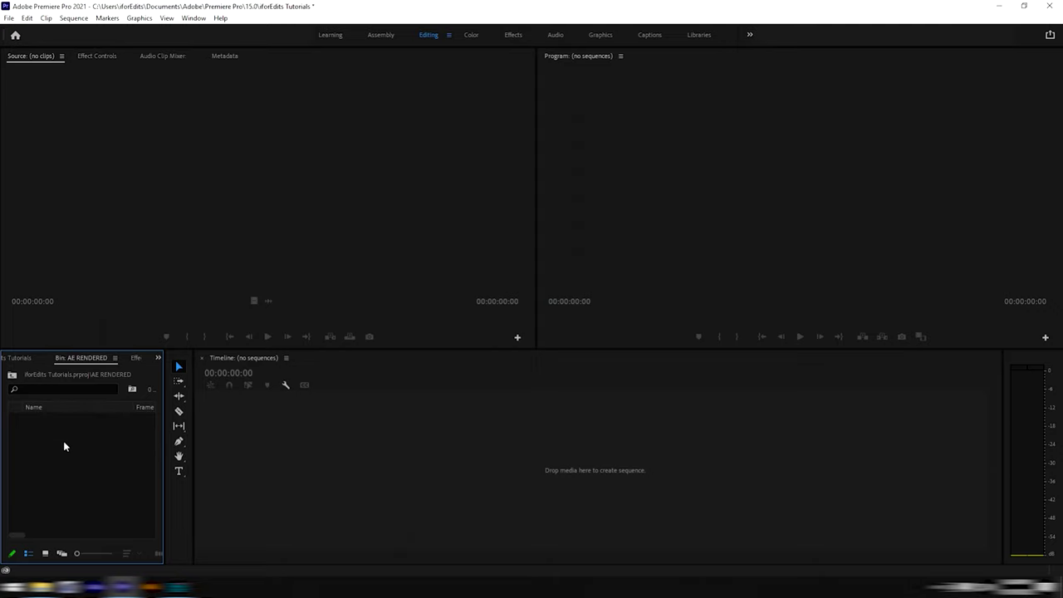
Import all seven clips from Desktop > AE OUTPUT into the AE RENDERED bin
{"action": "double_click", "coordinate": [64, 446]}
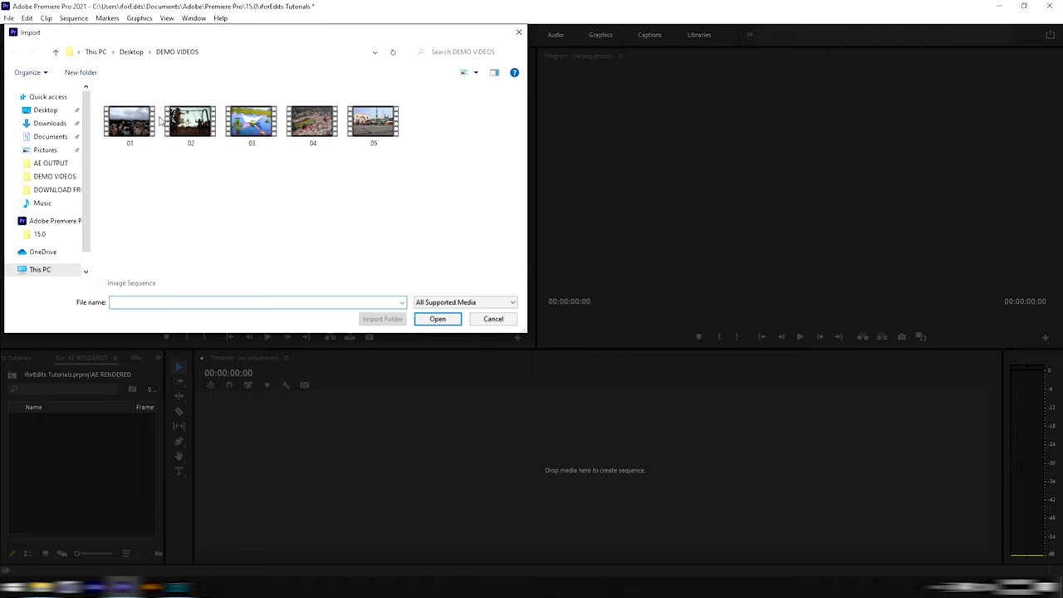
{"action": "left_click", "coordinate": [133, 53]}
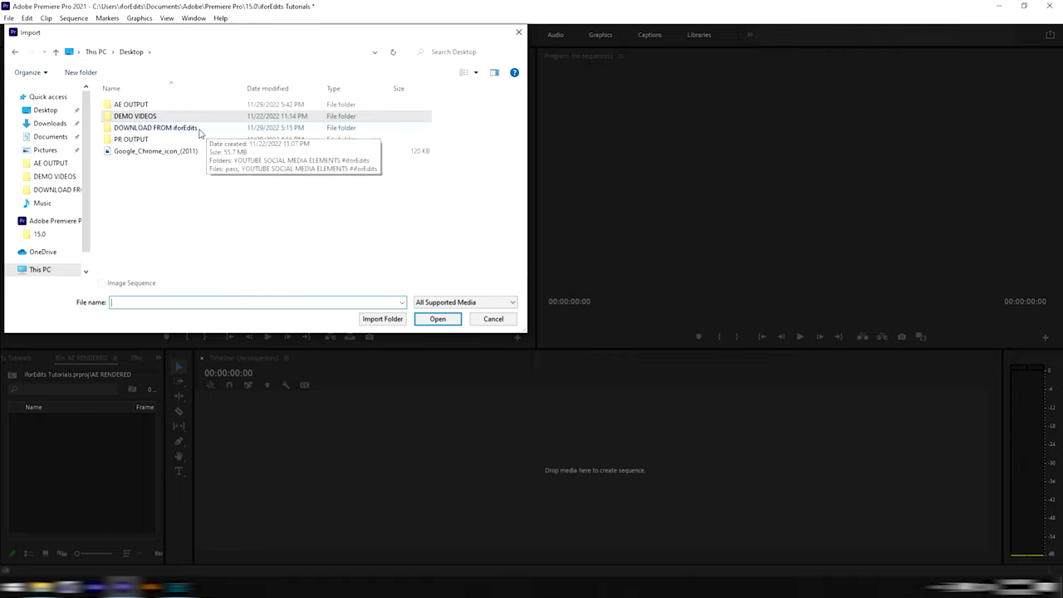
{"action": "double_click", "coordinate": [132, 105]}
{"action": "left_click_drag", "start_coordinate": [129, 173], "coordinate": [511, 87]}
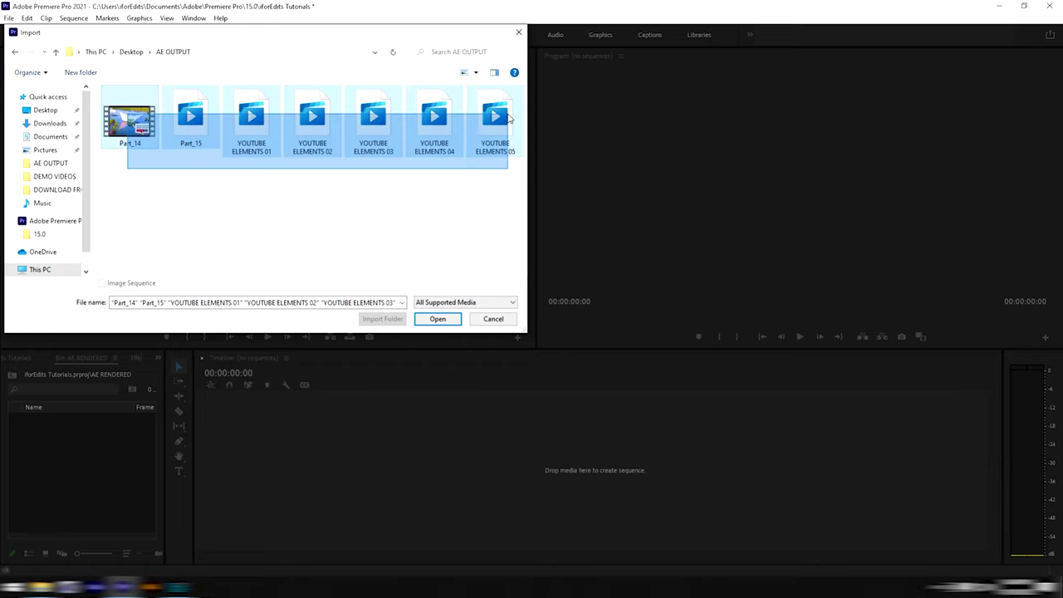
{"action": "left_click", "coordinate": [437, 318]}
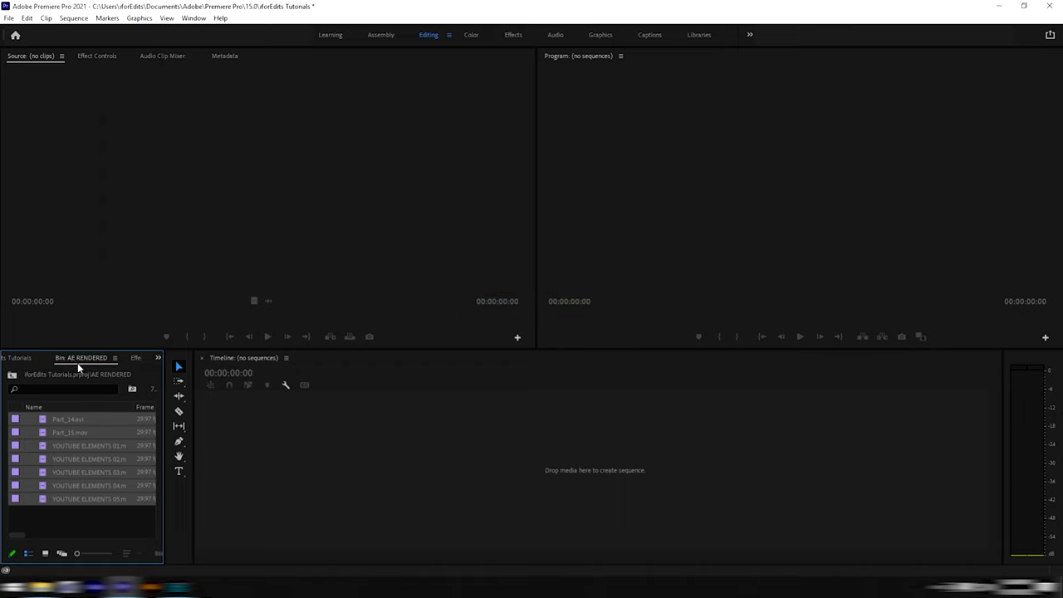
{"action": "left_click", "coordinate": [114, 358]}
{"action": "left_click", "coordinate": [202, 143]}
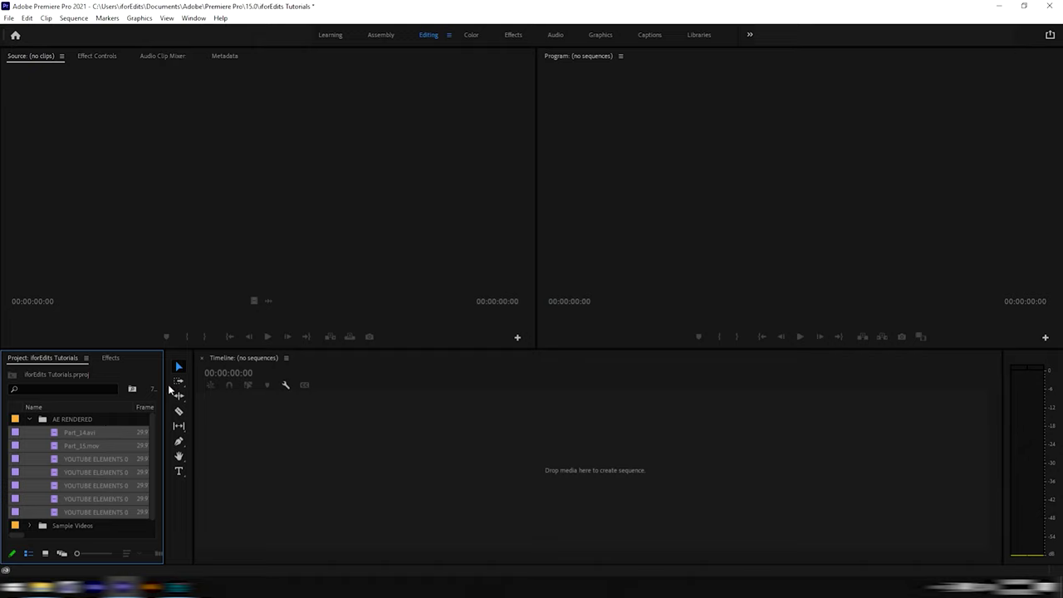
Expand Sample Videos and preview 01.mp4, 05.mp4 and 02.mp4 in the Source Monitor
{"action": "left_click_drag", "start_coordinate": [165, 379], "coordinate": [196, 380]}
{"action": "left_click", "coordinate": [30, 525]}
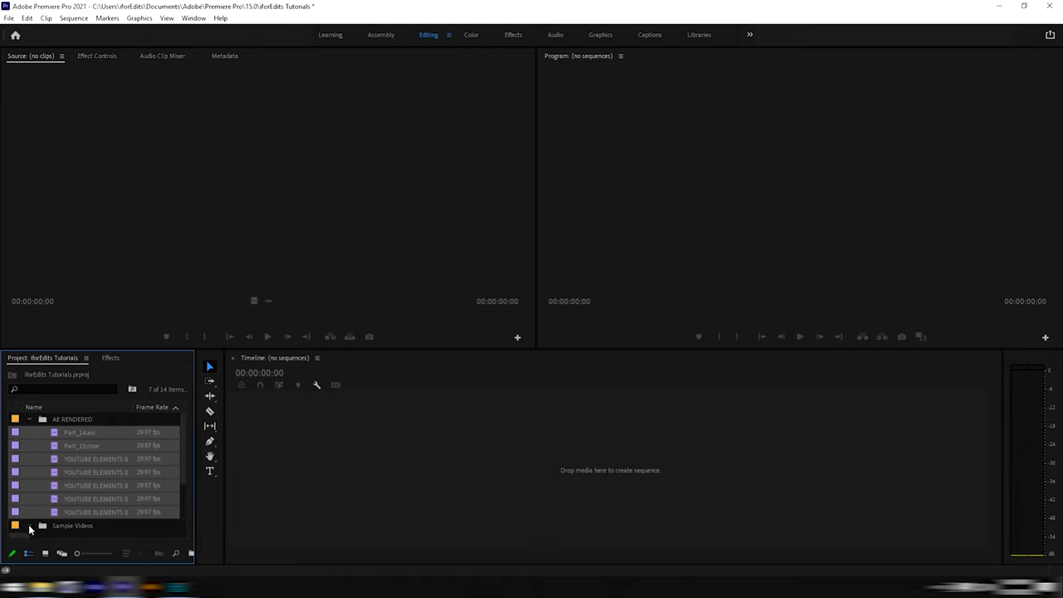
{"action": "scroll", "coordinate": [83, 498], "scroll_direction": "down", "scroll_amount": 2}
{"action": "scroll", "coordinate": [86, 504], "scroll_direction": "down", "scroll_amount": 1}
{"action": "scroll", "coordinate": [75, 505], "scroll_direction": "down", "scroll_amount": 1}
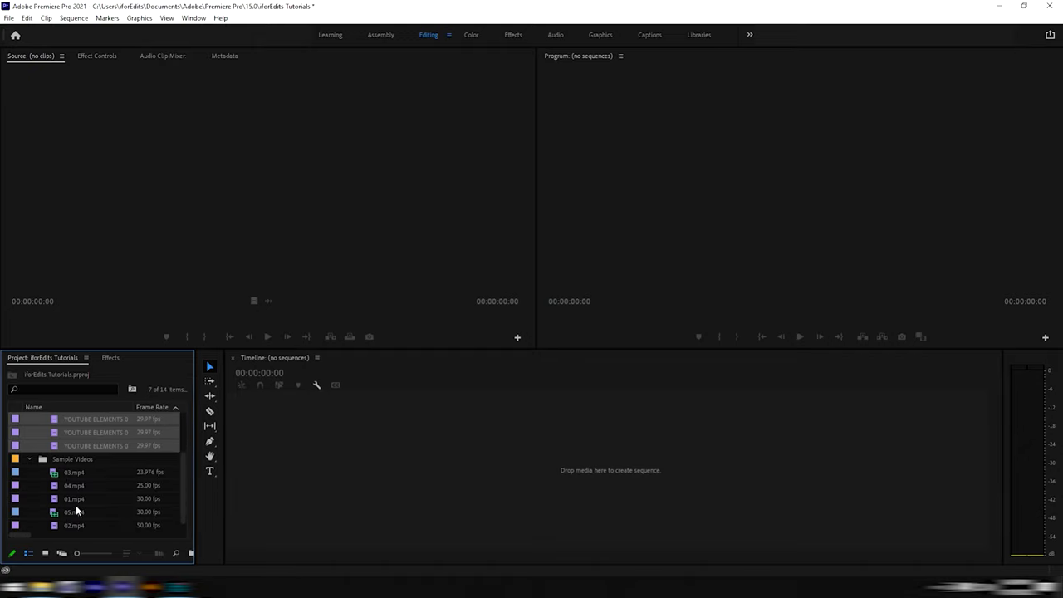
{"action": "double_click", "coordinate": [76, 503]}
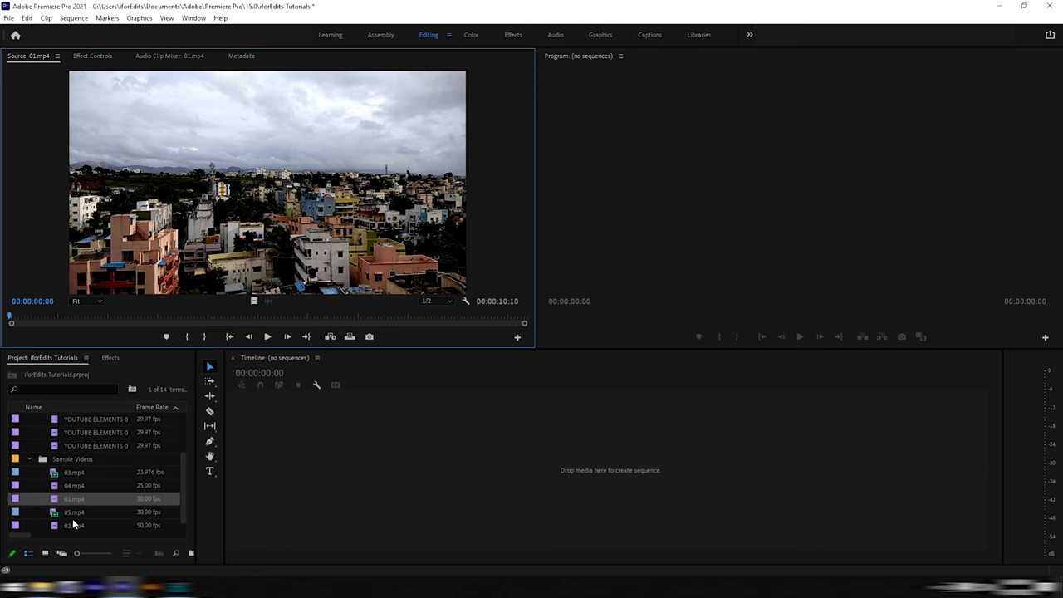
{"action": "double_click", "coordinate": [75, 511]}
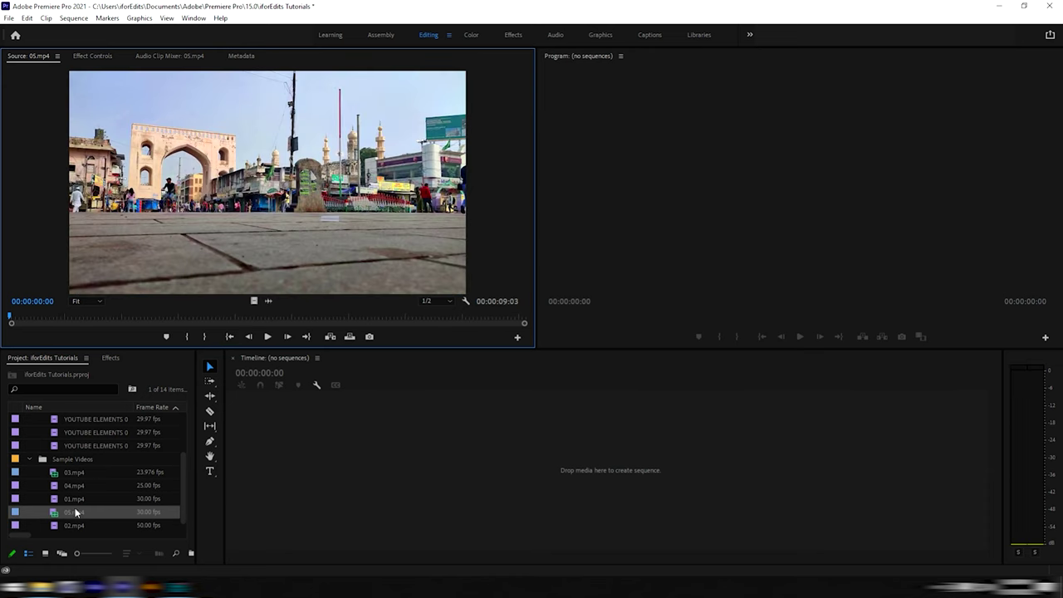
{"action": "double_click", "coordinate": [78, 523]}
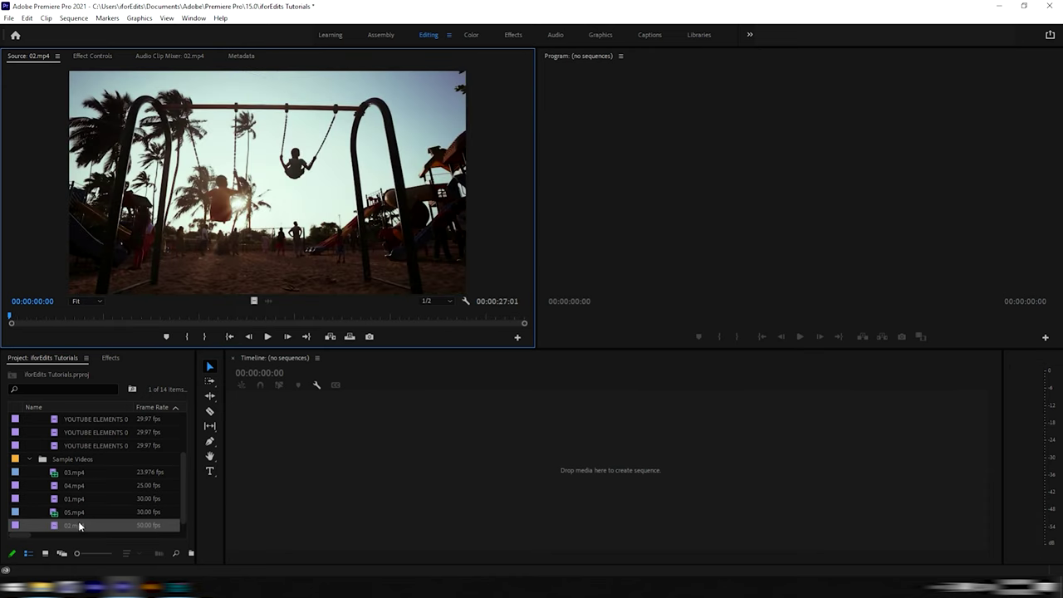
Preview 03.mp4, then load 04.mp4 in the Source Monitor
{"action": "double_click", "coordinate": [81, 473]}
{"action": "left_click_drag", "start_coordinate": [100, 316], "coordinate": [217, 317]}
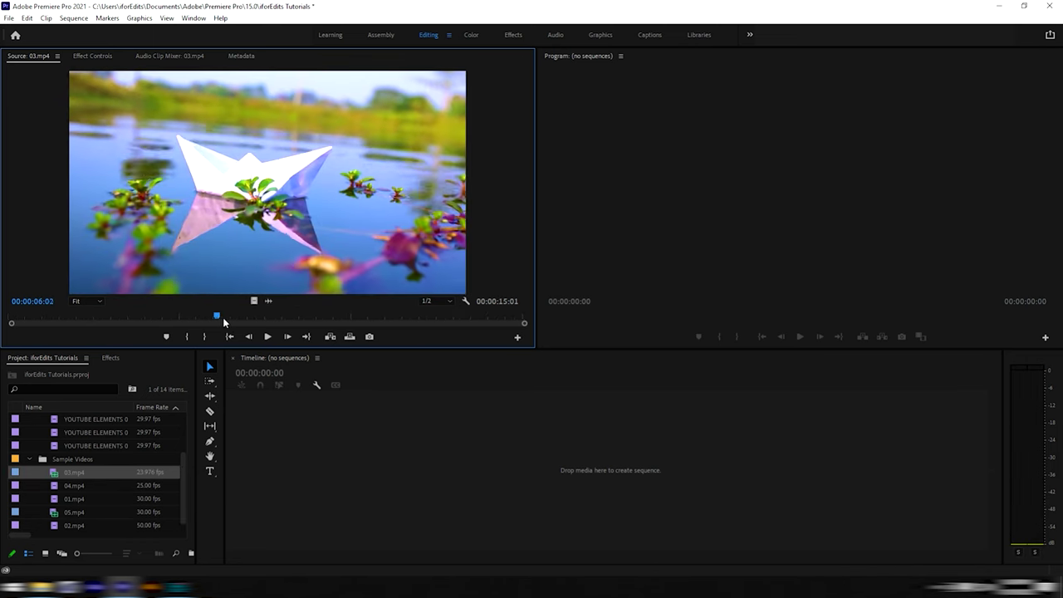
{"action": "left_click", "coordinate": [83, 473]}
{"action": "double_click", "coordinate": [75, 486]}
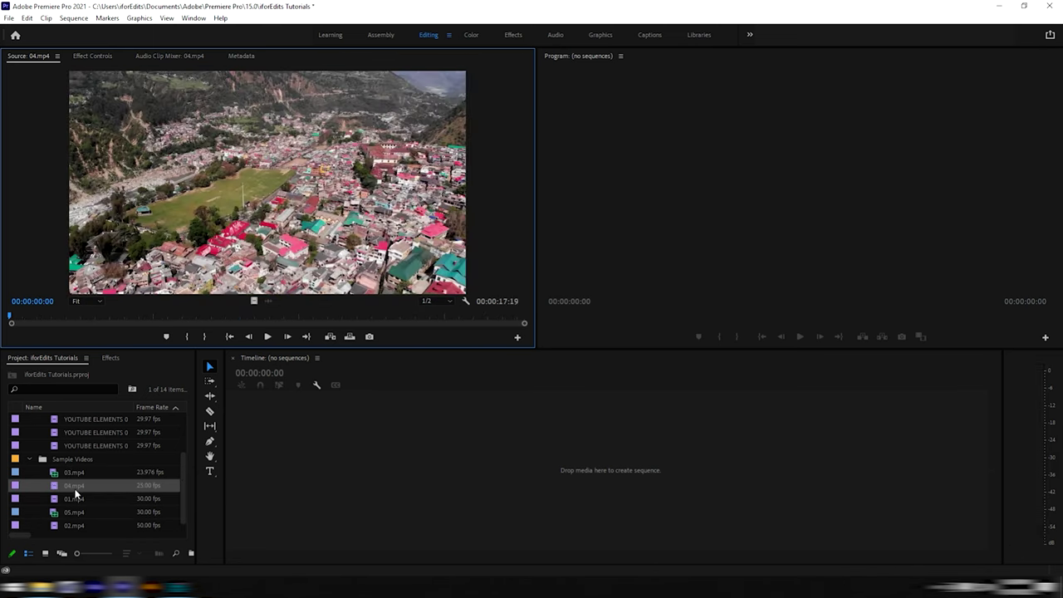
Create sequence 04 from 04.mp4 and untarget its tracks
{"action": "right_click", "coordinate": [75, 490]}
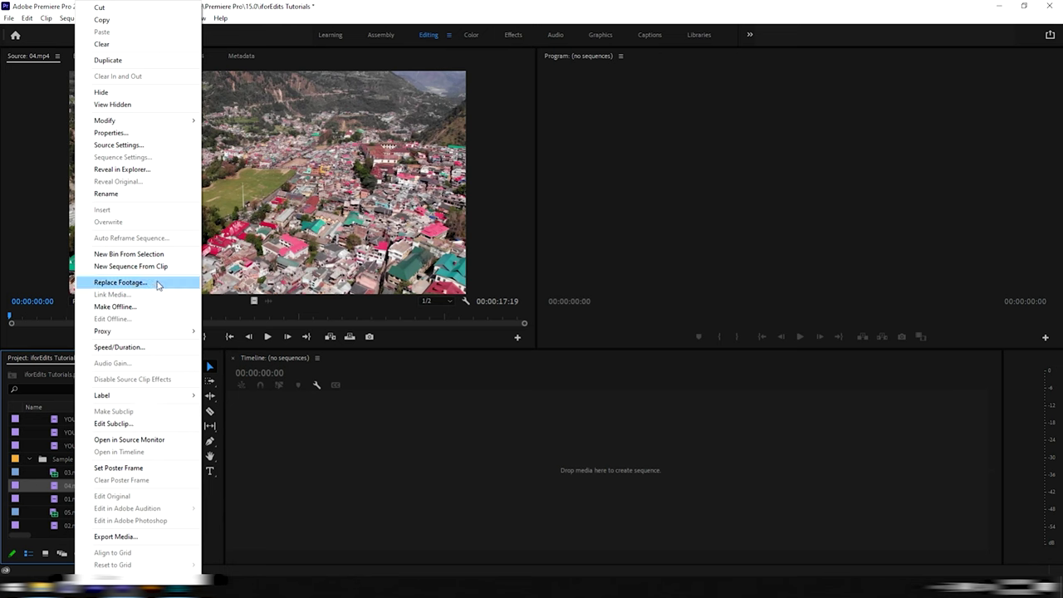
{"action": "left_click", "coordinate": [140, 266]}
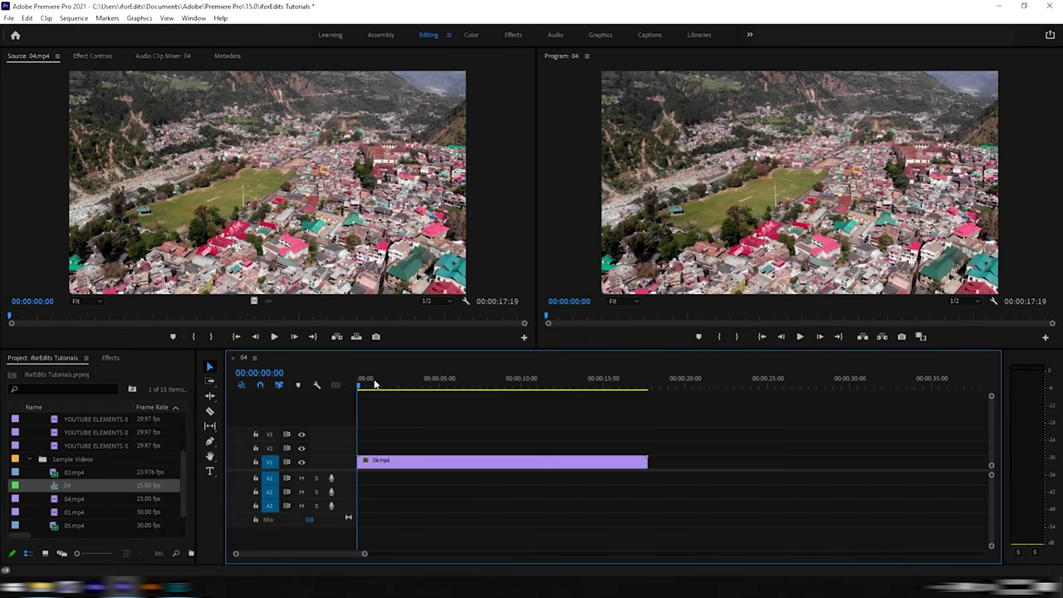
{"action": "left_click_drag", "start_coordinate": [374, 383], "coordinate": [496, 387]}
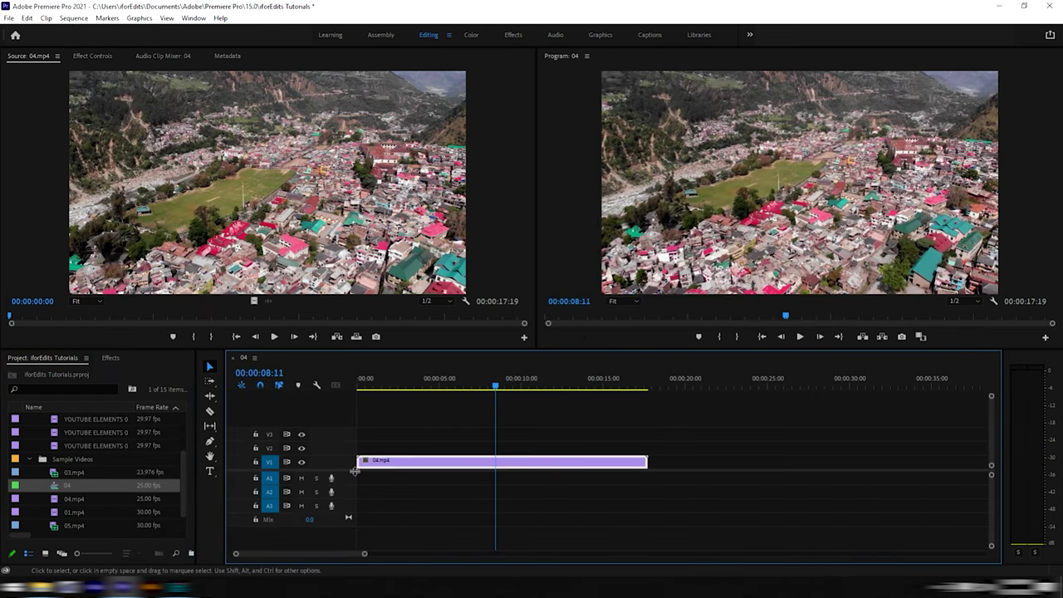
{"action": "left_click", "coordinate": [268, 460]}
{"action": "left_click", "coordinate": [269, 477]}
{"action": "left_click", "coordinate": [269, 492]}
{"action": "left_click", "coordinate": [268, 505]}
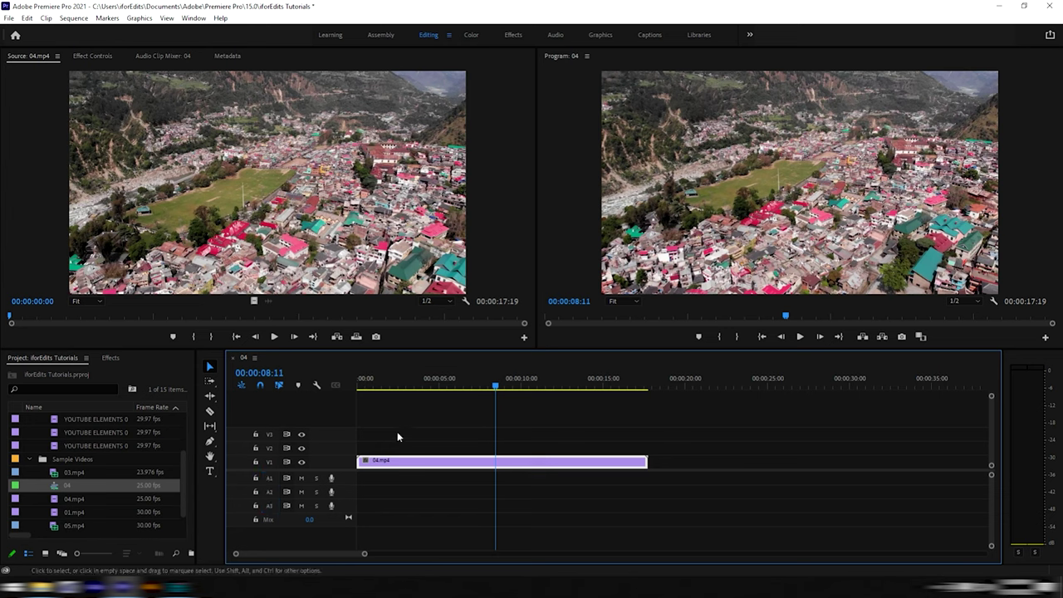
Overwrite repeated copies of 04.mp4 onto V1 and play the sequence from the start
{"action": "left_click_drag", "start_coordinate": [410, 378], "coordinate": [294, 409]}
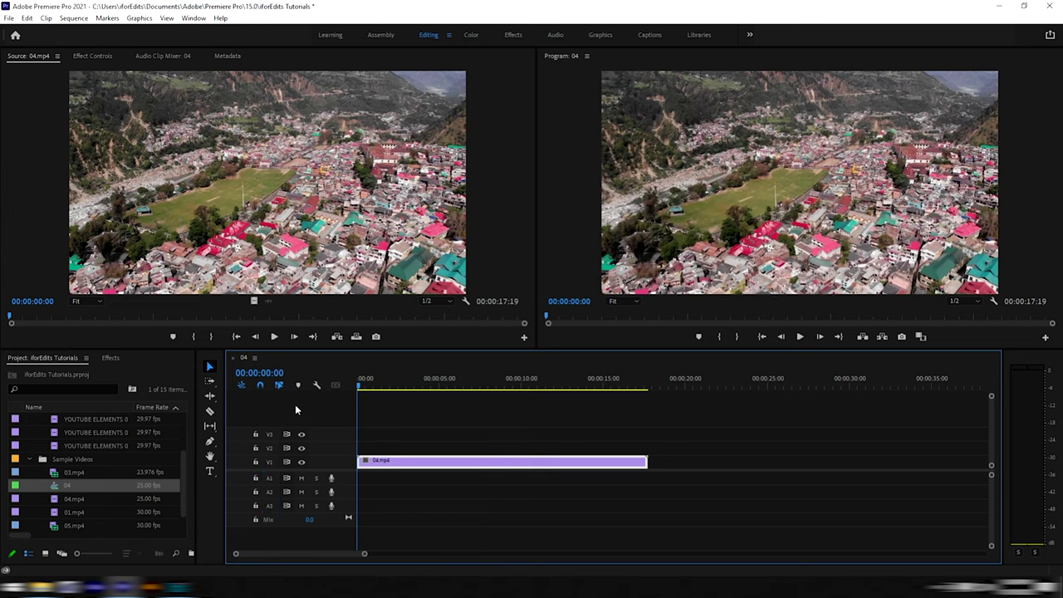
{"action": "key", "text": "."}
{"action": "key", "text": "."}
{"action": "key", "text": "."}
{"action": "key", "text": "."}
{"action": "key", "text": "."}
{"action": "key", "text": "."}
{"action": "key", "text": "."}
{"action": "key", "text": "."}
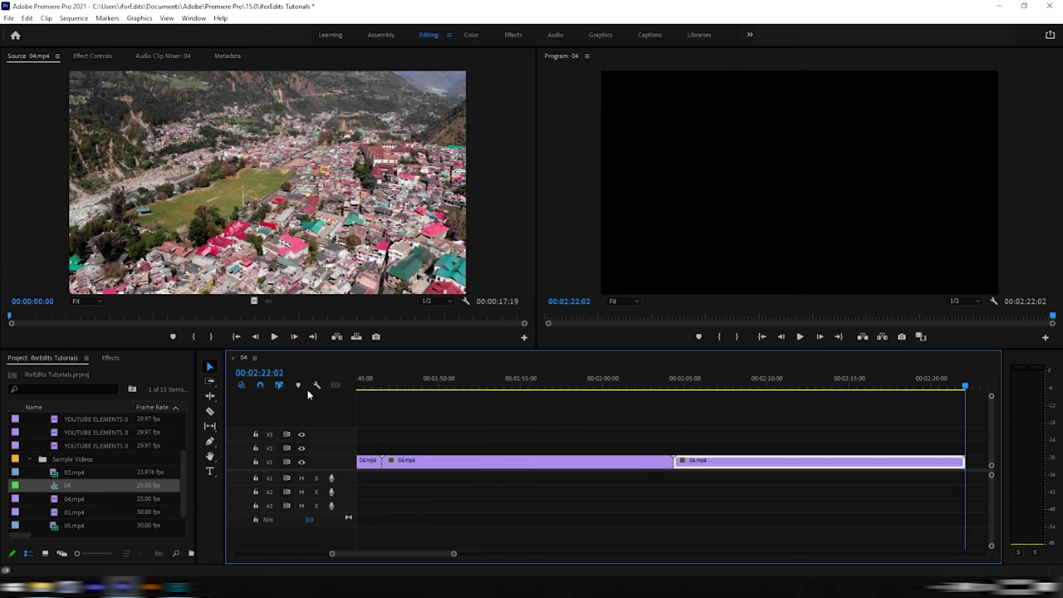
{"action": "key", "text": "-"}
{"action": "key", "text": "-"}
{"action": "key", "text": "-"}
{"action": "key", "text": "."}
{"action": "key", "text": "."}
{"action": "key", "text": "."}
{"action": "key", "text": "."}
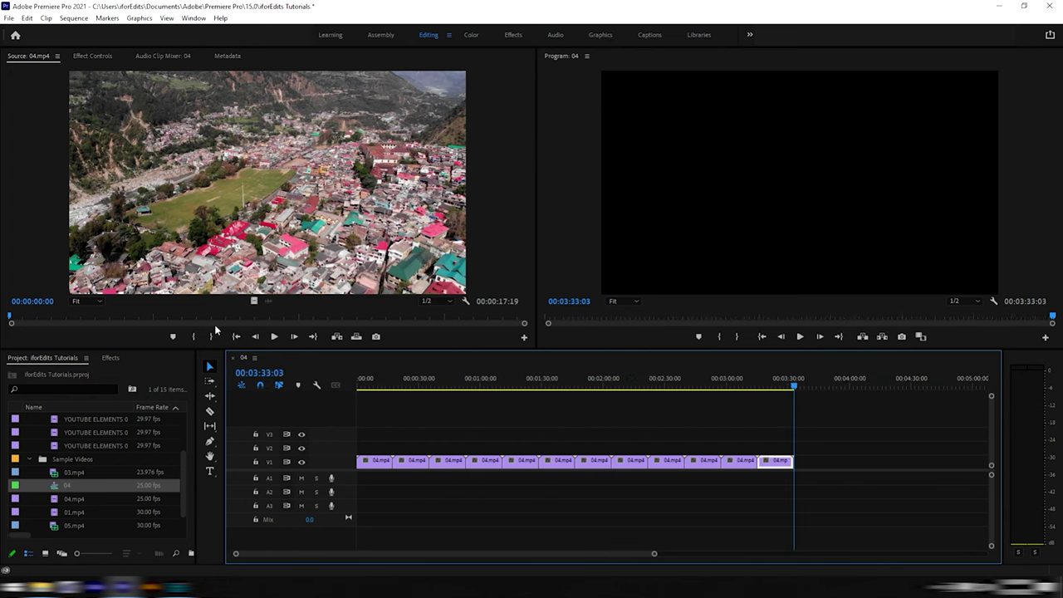
{"action": "key", "text": "Home"}
{"action": "key", "text": "space"}
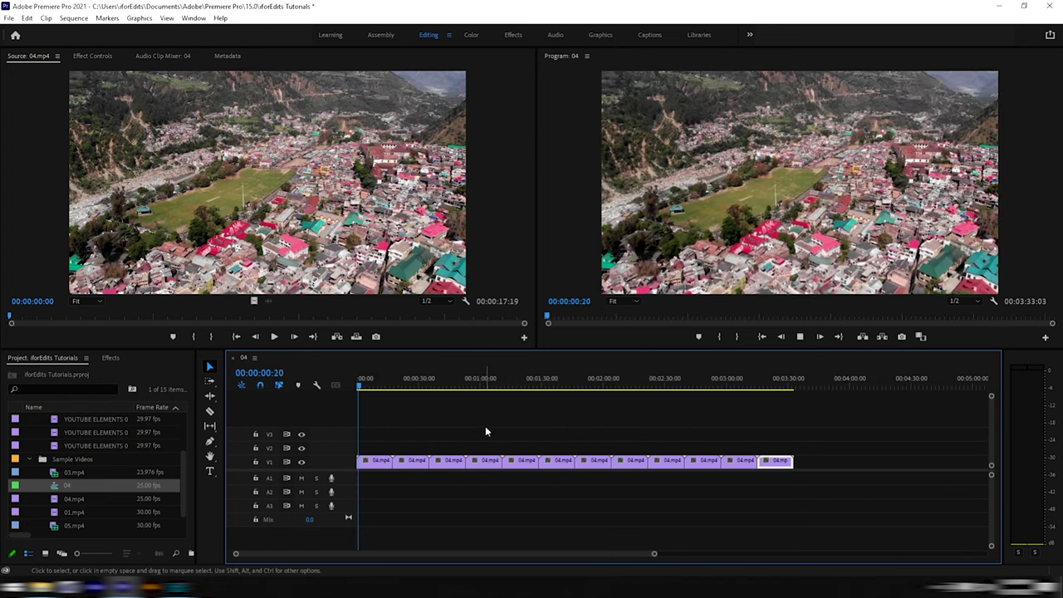
{"action": "left_click_drag", "start_coordinate": [362, 384], "coordinate": [544, 413]}
Preview YOUTUBE ELEMENTS 05.mov in the source viewer and place it on V2 near 10 seconds
{"action": "scroll", "coordinate": [102, 492], "scroll_direction": "up", "scroll_amount": 2}
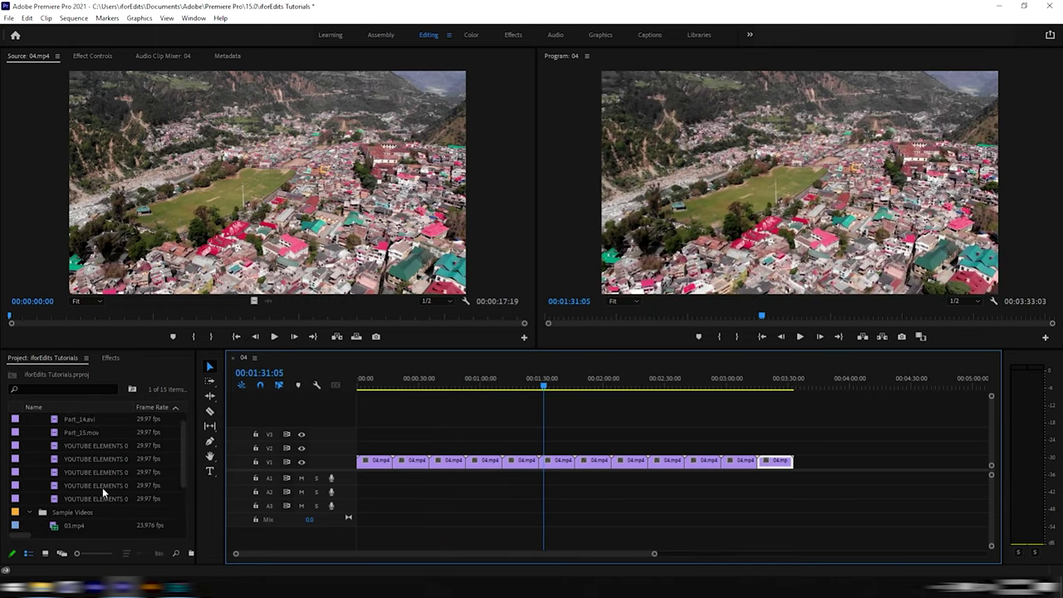
{"action": "scroll", "coordinate": [103, 482], "scroll_direction": "up", "scroll_amount": 1}
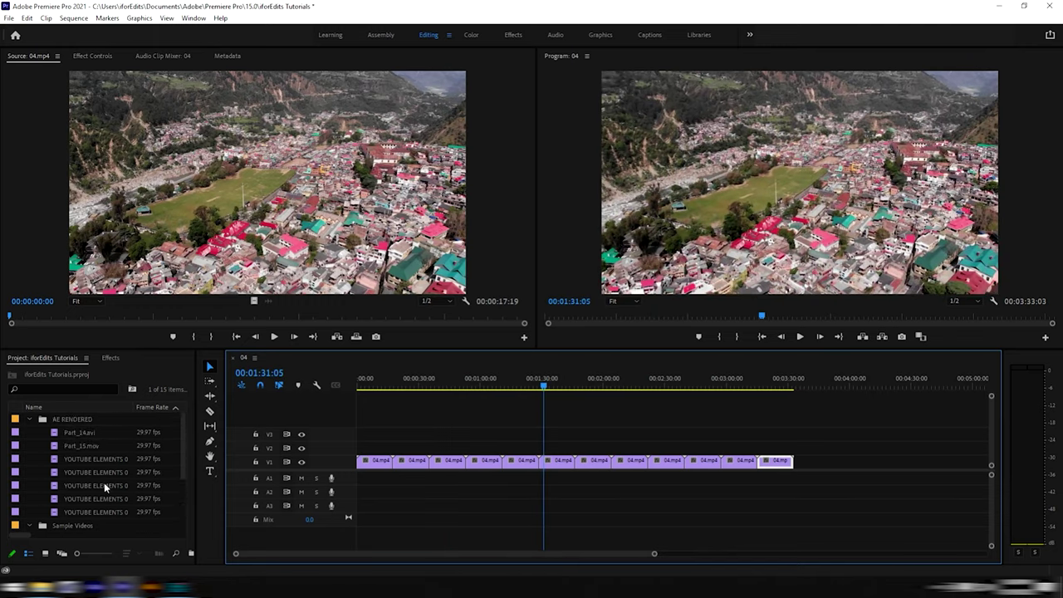
{"action": "scroll", "coordinate": [99, 508], "scroll_direction": "down", "scroll_amount": 1}
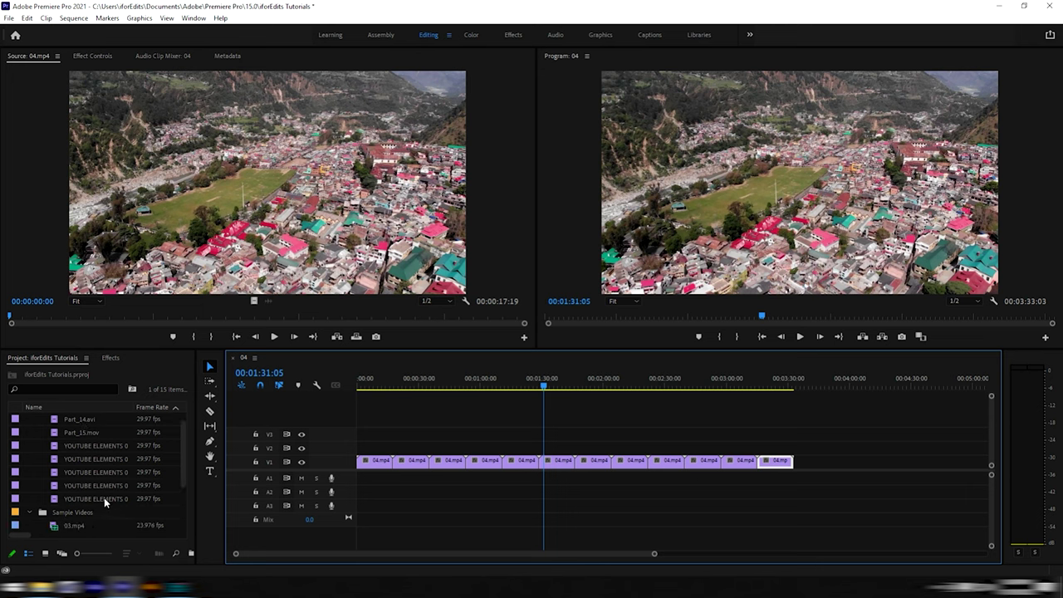
{"action": "double_click", "coordinate": [104, 498]}
{"action": "mouse_move", "coordinate": [12, 319]}
{"action": "left_mouse_down"}
{"action": "mouse_move", "coordinate": [67, 325]}
{"action": "mouse_move", "coordinate": [36, 324]}
{"action": "left_mouse_up"}
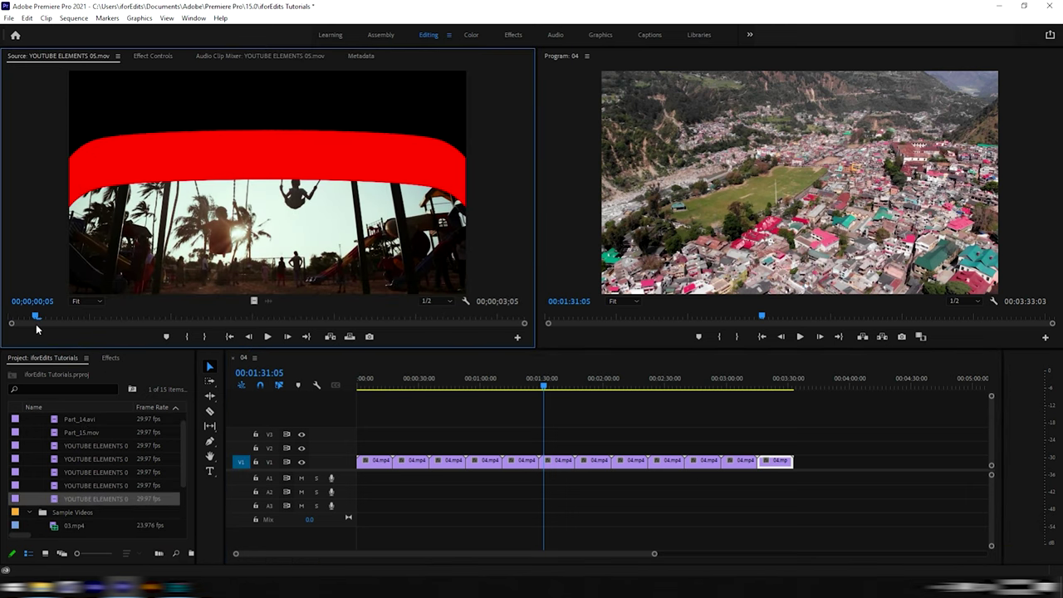
{"action": "mouse_move", "coordinate": [254, 300]}
{"action": "left_mouse_down"}
{"action": "mouse_move", "coordinate": [397, 449]}
{"action": "mouse_move", "coordinate": [382, 448]}
{"action": "left_mouse_up"}
{"action": "left_click", "coordinate": [378, 385]}
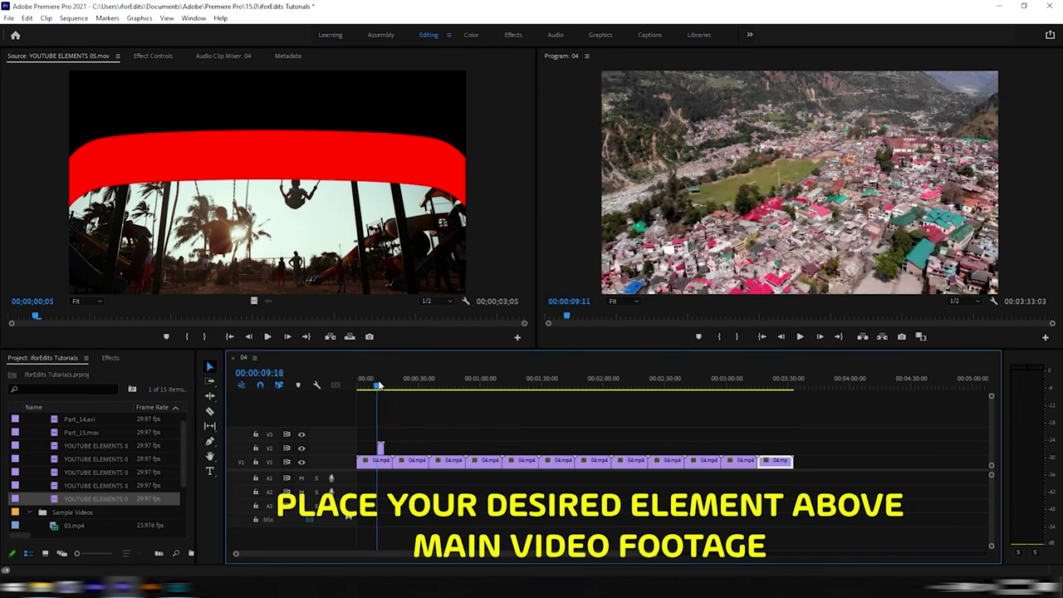
{"action": "left_click_drag", "start_coordinate": [377, 385], "coordinate": [379, 388]}
Zoom the timeline in on the element clip and put the playhead on it
{"action": "key", "text": "equal"}
{"action": "key", "text": "equal"}
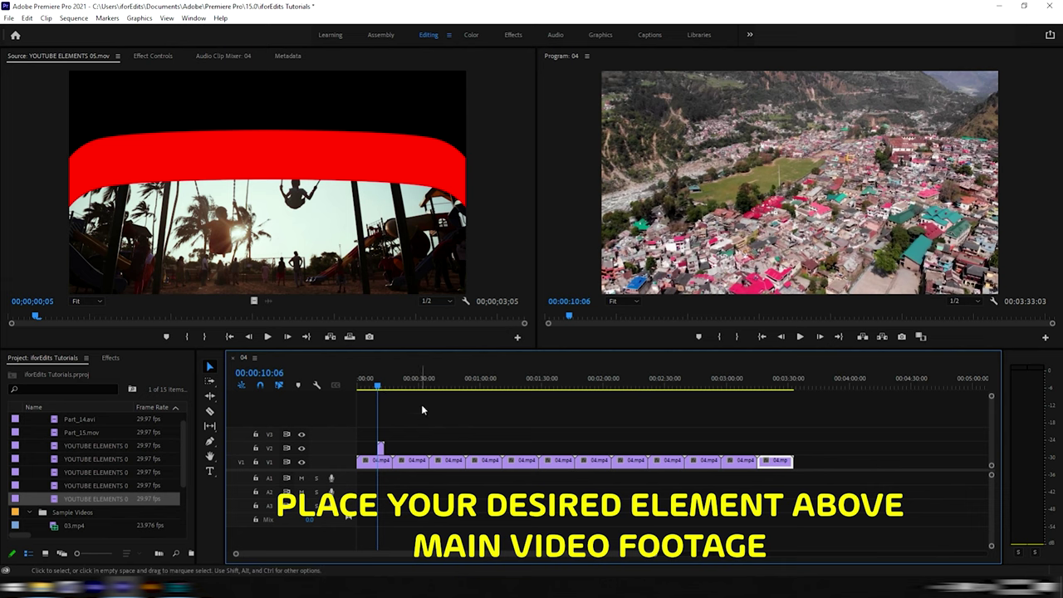
{"action": "key", "text": "equal"}
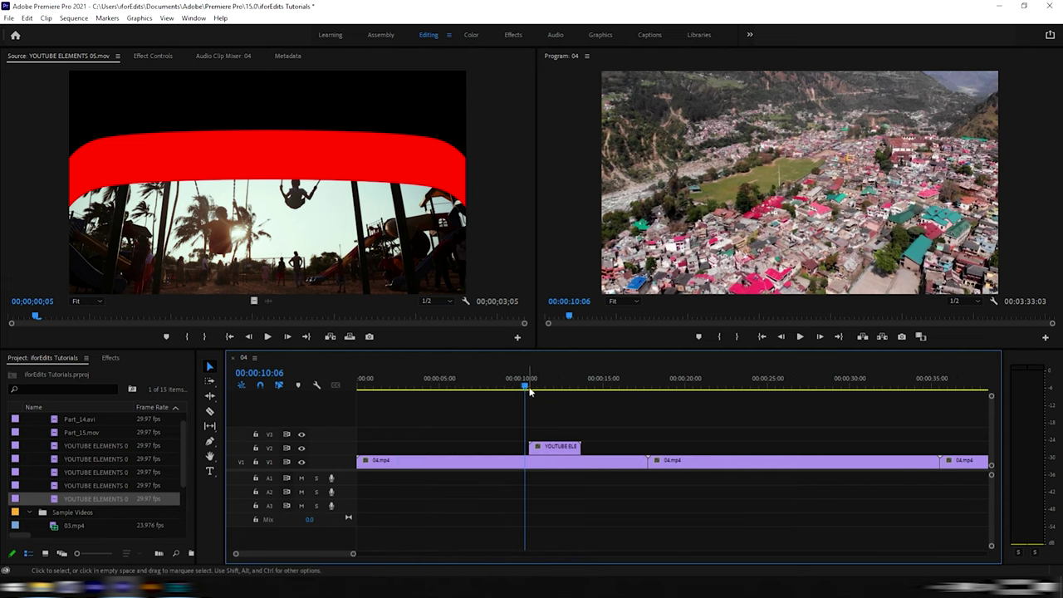
{"action": "left_click_drag", "start_coordinate": [529, 392], "coordinate": [535, 396]}
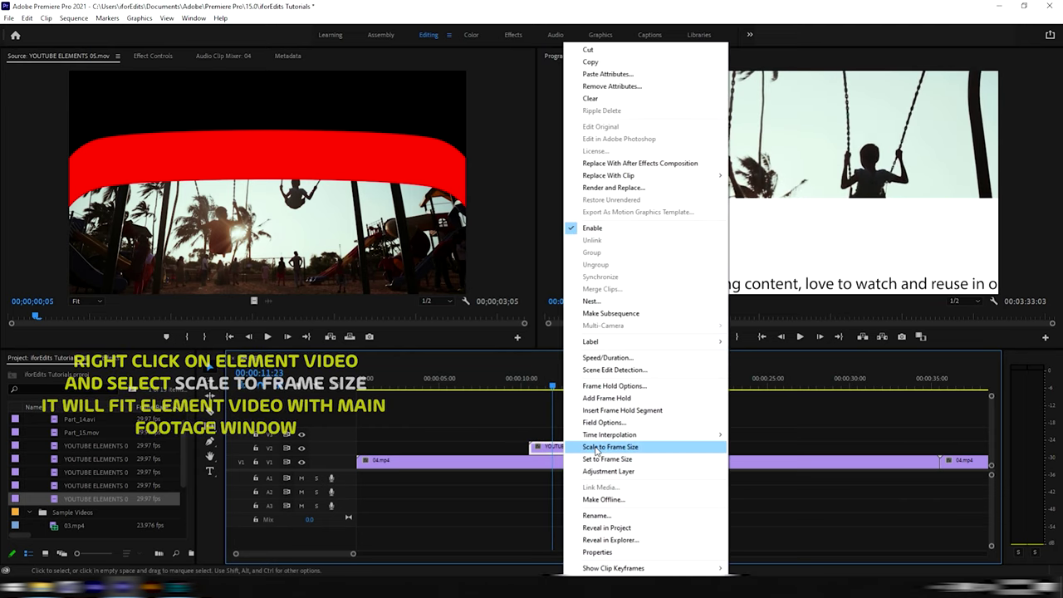
Scale the YOUTUBE ELEMENTS 05 comment clip to frame size
{"action": "left_click", "coordinate": [595, 448]}
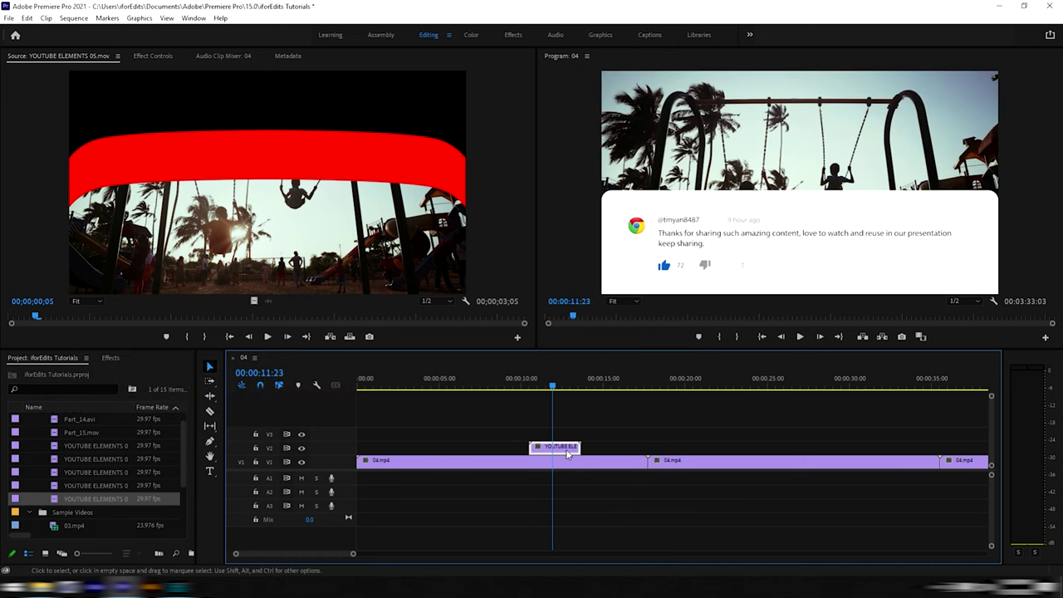
{"action": "right_click", "coordinate": [567, 452]}
{"action": "left_click", "coordinate": [523, 423]}
Play back the scaled comment element from about 10 seconds, stopping at 14:06
{"action": "left_click", "coordinate": [523, 386]}
{"action": "key", "text": "space"}
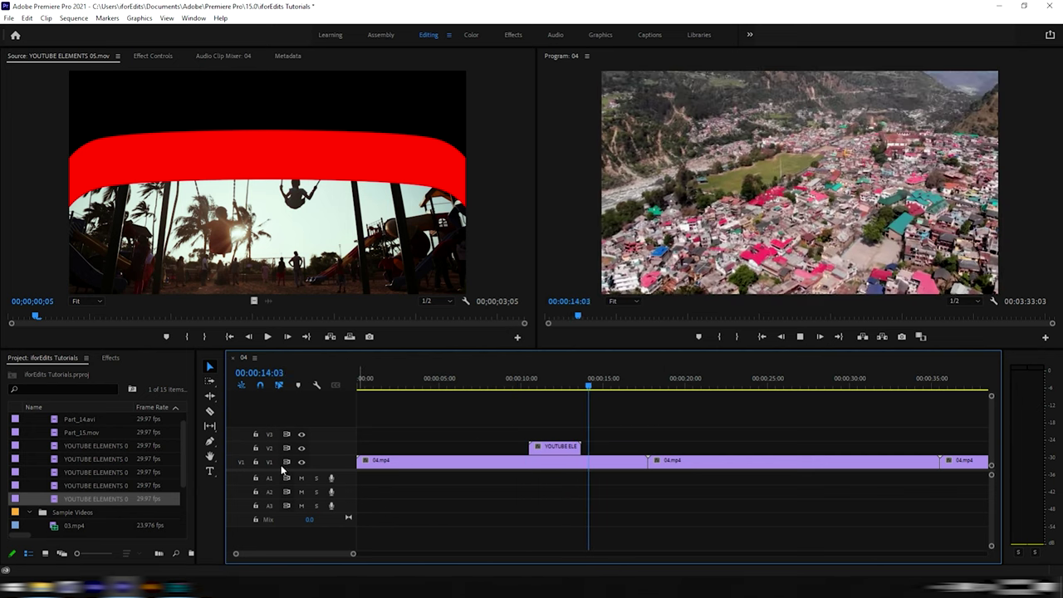
{"action": "key", "text": "space"}
Add YOUTUBE ELEMENTS 04 to V2 around 15 seconds, scale it to frame size, and play it back
{"action": "left_click_drag", "start_coordinate": [111, 487], "coordinate": [599, 449]}
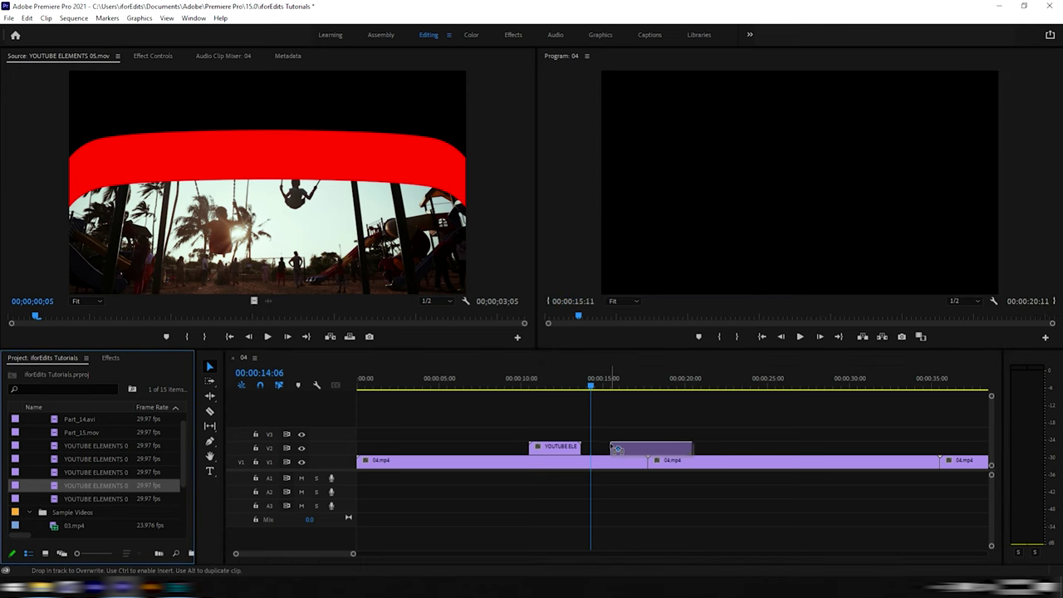
{"action": "left_click_drag", "start_coordinate": [612, 388], "coordinate": [625, 387]}
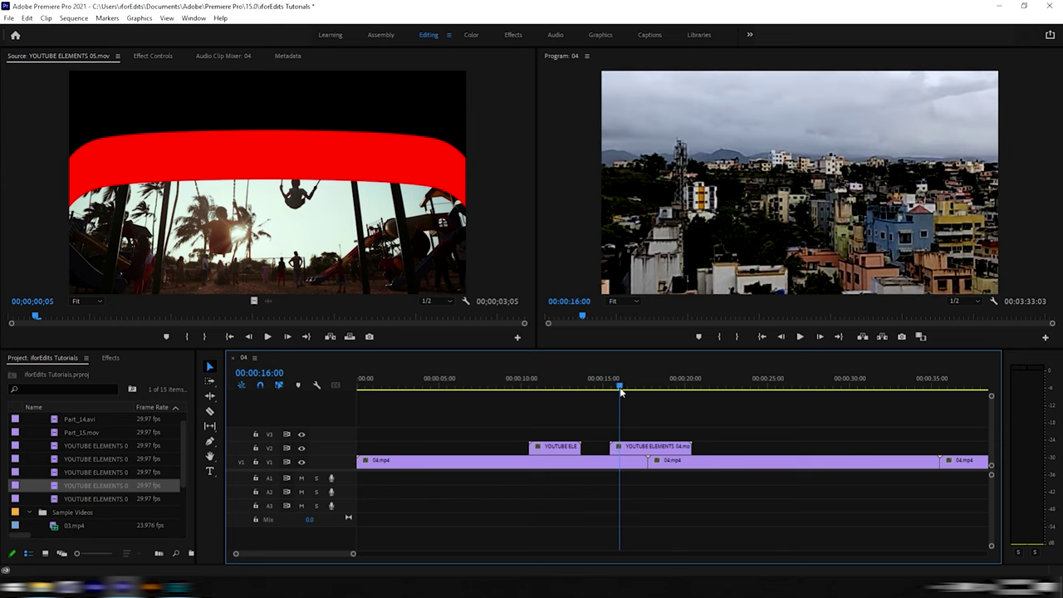
{"action": "left_click_drag", "start_coordinate": [627, 390], "coordinate": [612, 396]}
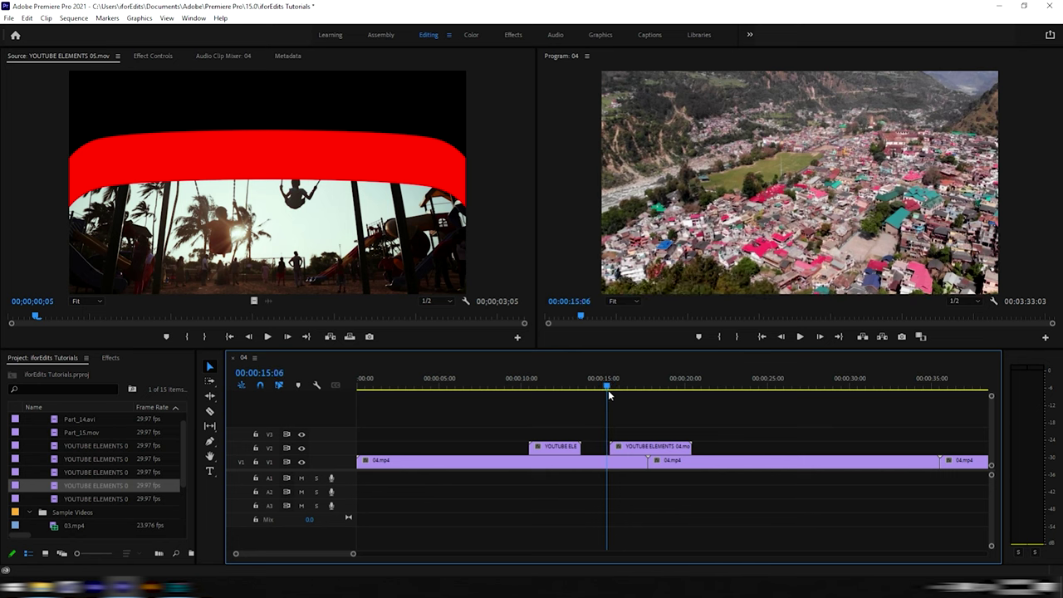
{"action": "key", "text": "space"}
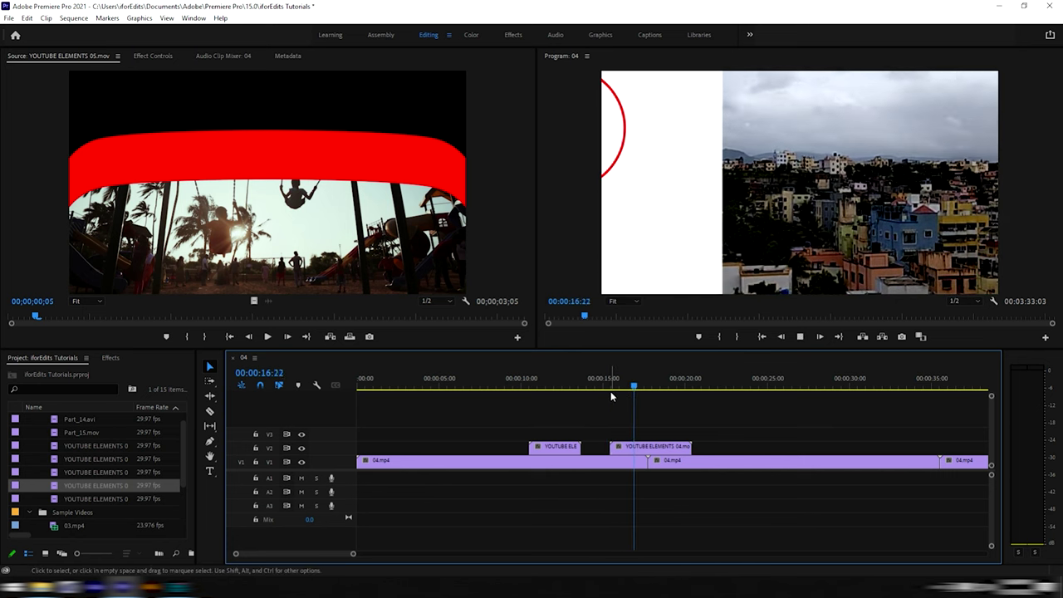
{"action": "right_click", "coordinate": [657, 450]}
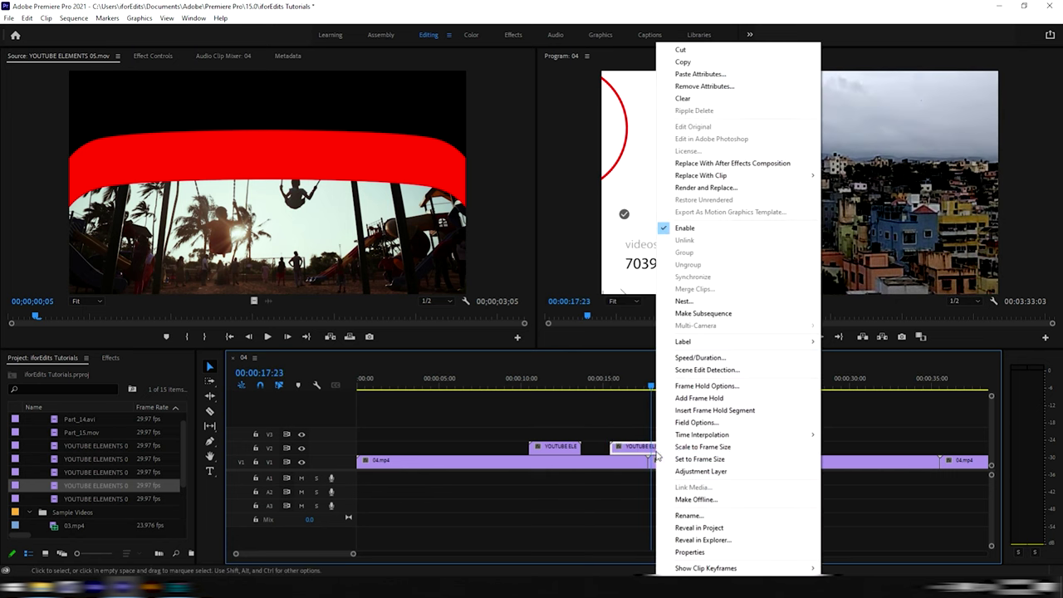
{"action": "left_click", "coordinate": [684, 448]}
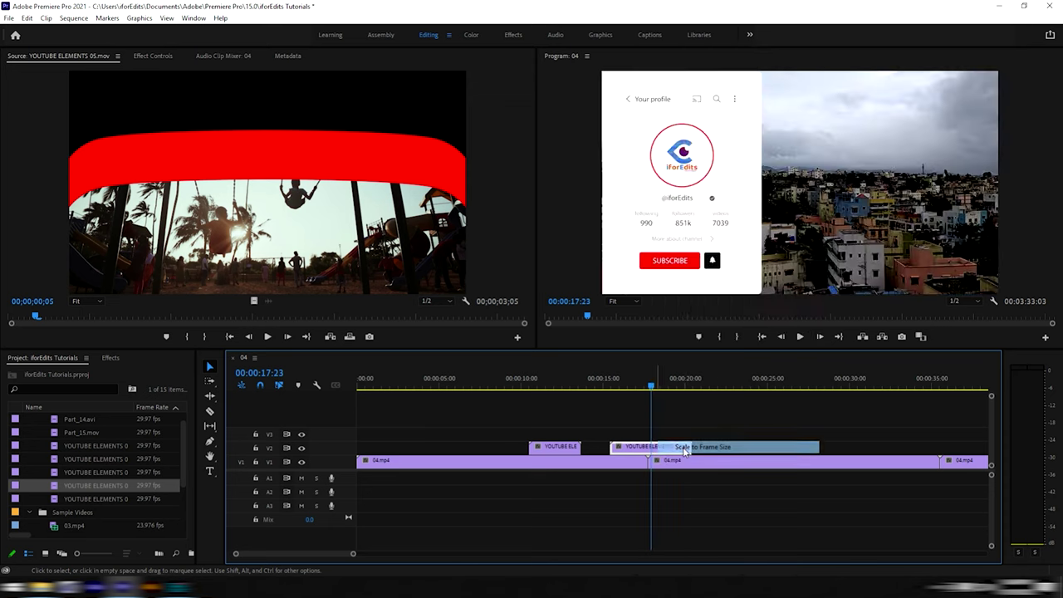
{"action": "left_click", "coordinate": [609, 386]}
{"action": "key", "text": "space"}
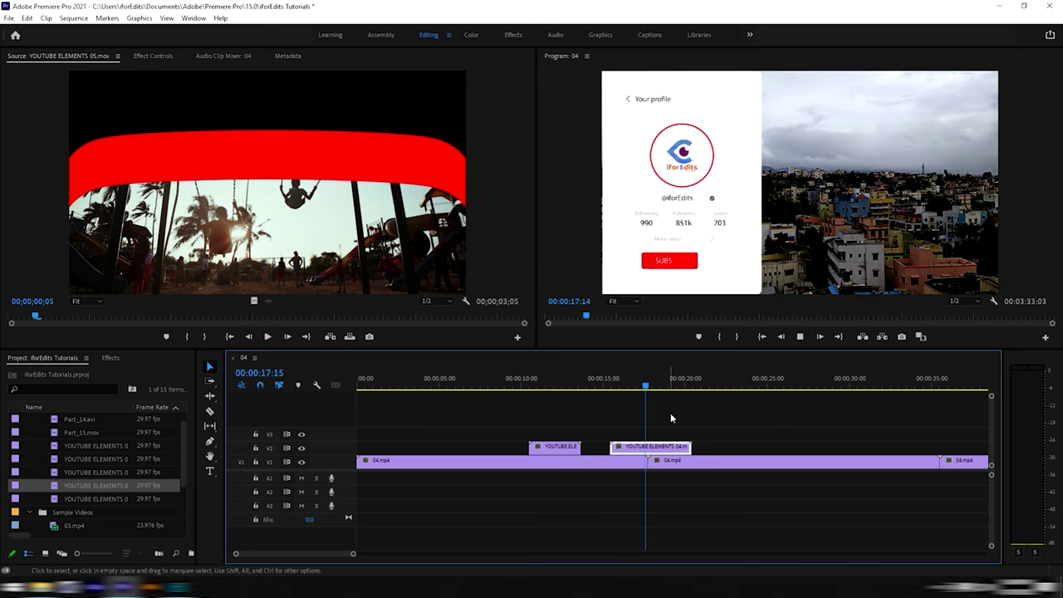
{"action": "key", "text": "space"}
Add YOUTUBE ELEMENTS 03.mov to V2 near 21 seconds and scale it to frame size
{"action": "left_click_drag", "start_coordinate": [110, 473], "coordinate": [716, 449]}
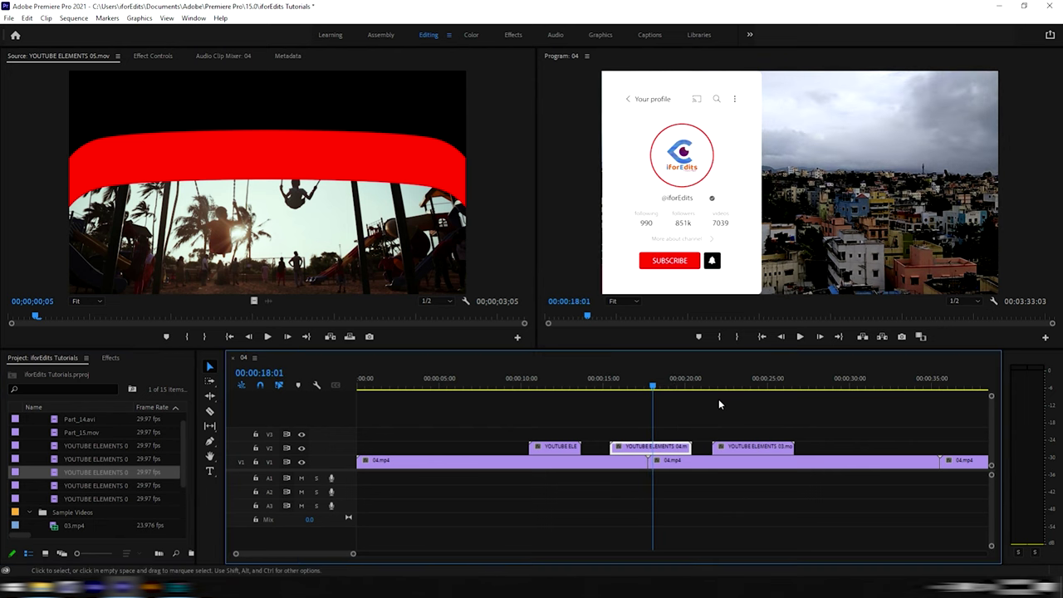
{"action": "left_click_drag", "start_coordinate": [708, 383], "coordinate": [724, 383]}
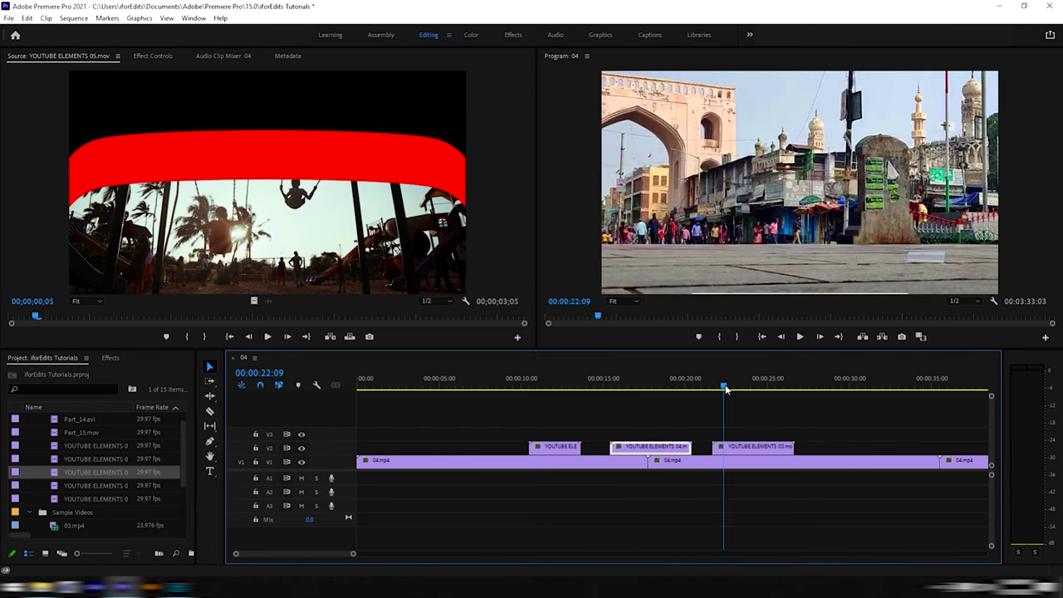
{"action": "right_click", "coordinate": [741, 452]}
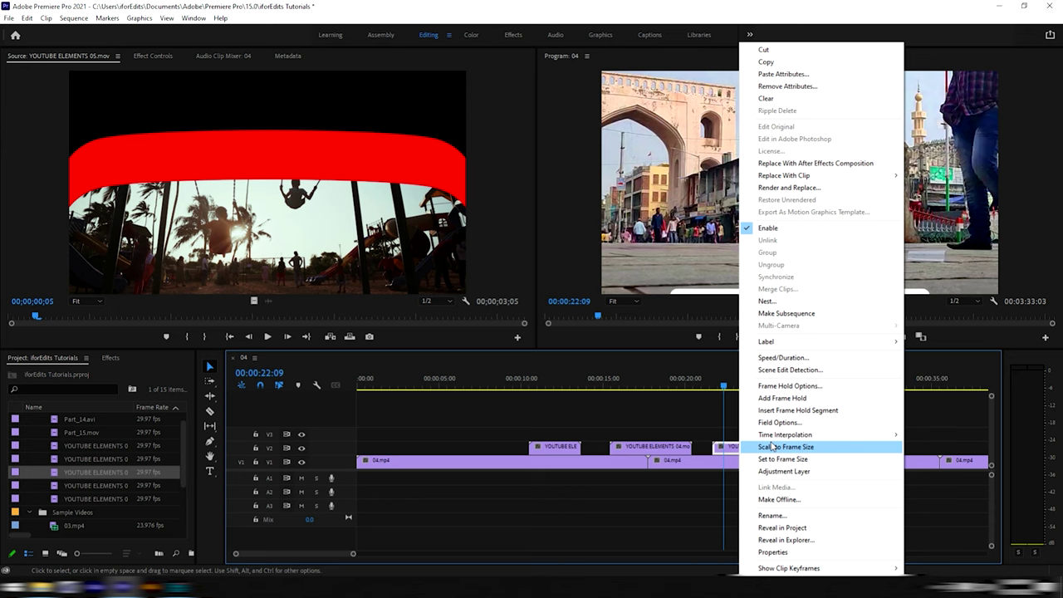
{"action": "left_click", "coordinate": [885, 449]}
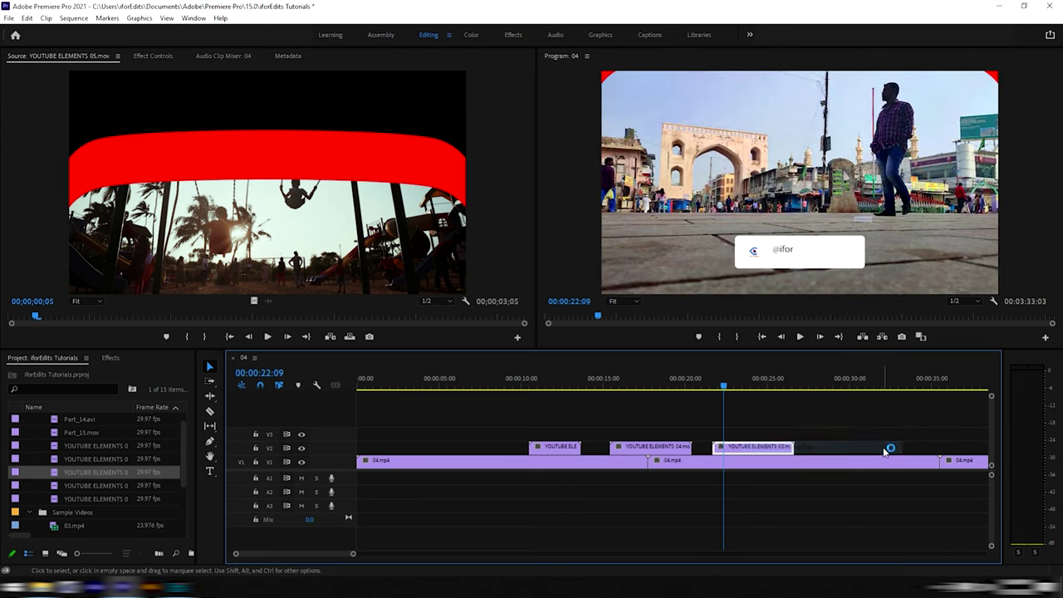
{"action": "left_click_drag", "start_coordinate": [738, 391], "coordinate": [707, 399]}
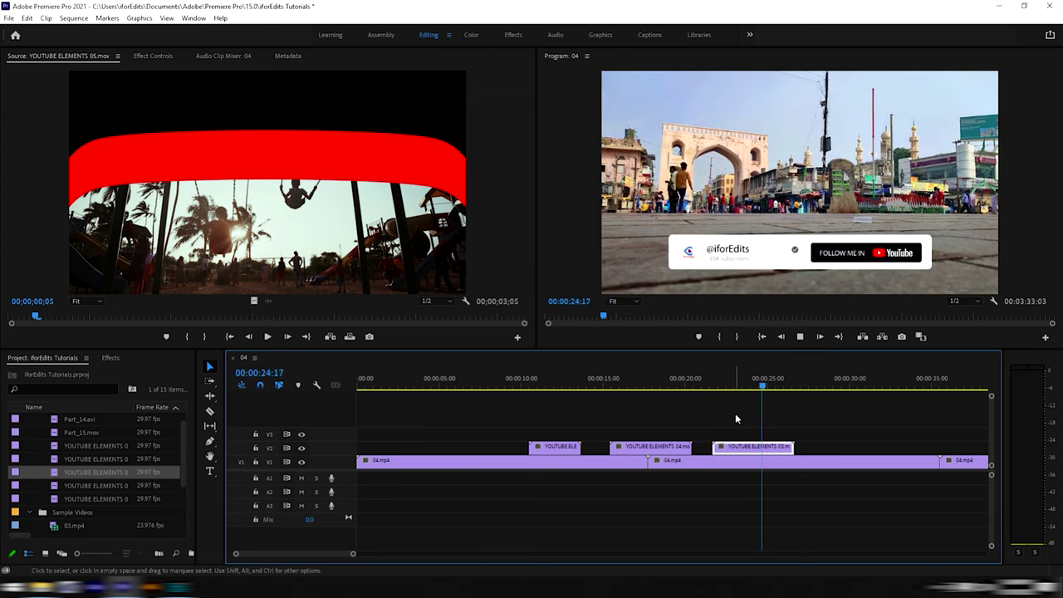
Place the YOUTUBE ELEMENTS 02 subscribe clip on V2 after the others, scaled to frame size
{"action": "double_click", "coordinate": [103, 458]}
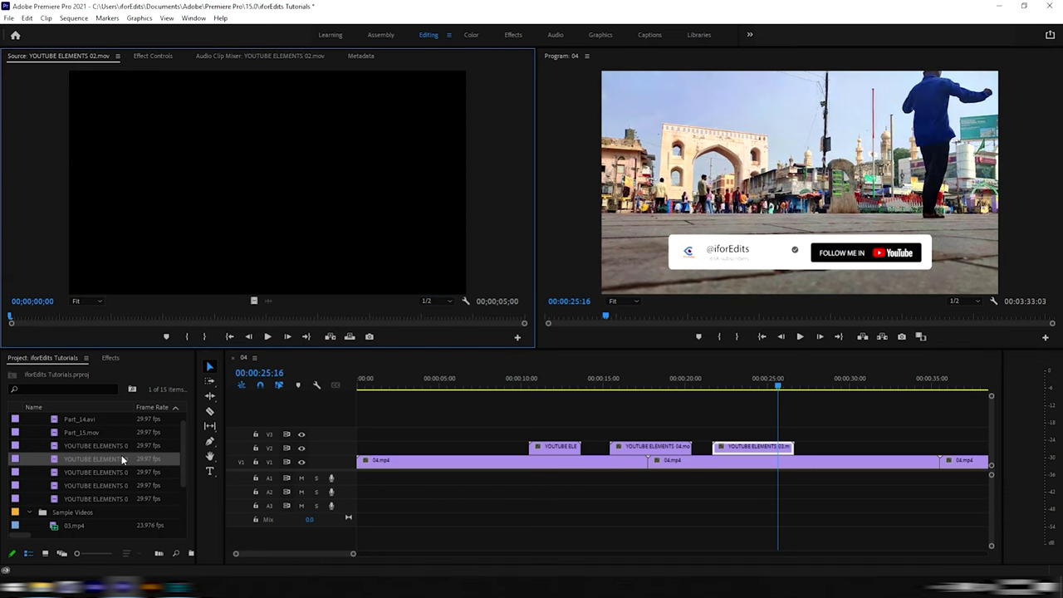
{"action": "left_click", "coordinate": [47, 320]}
{"action": "left_click_drag", "start_coordinate": [47, 323], "coordinate": [83, 322]}
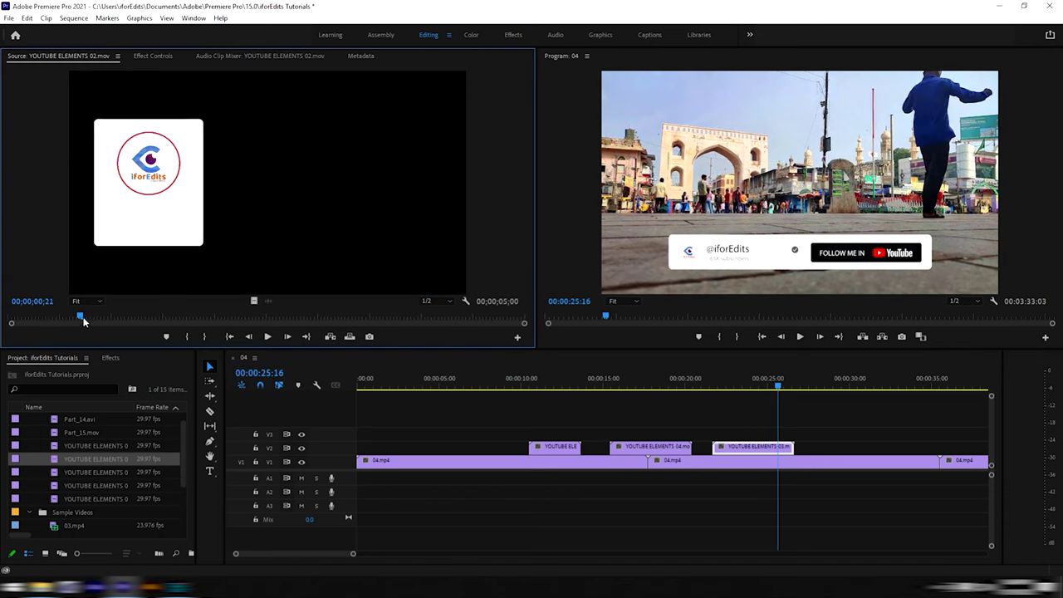
{"action": "left_click_drag", "start_coordinate": [254, 299], "coordinate": [820, 441]}
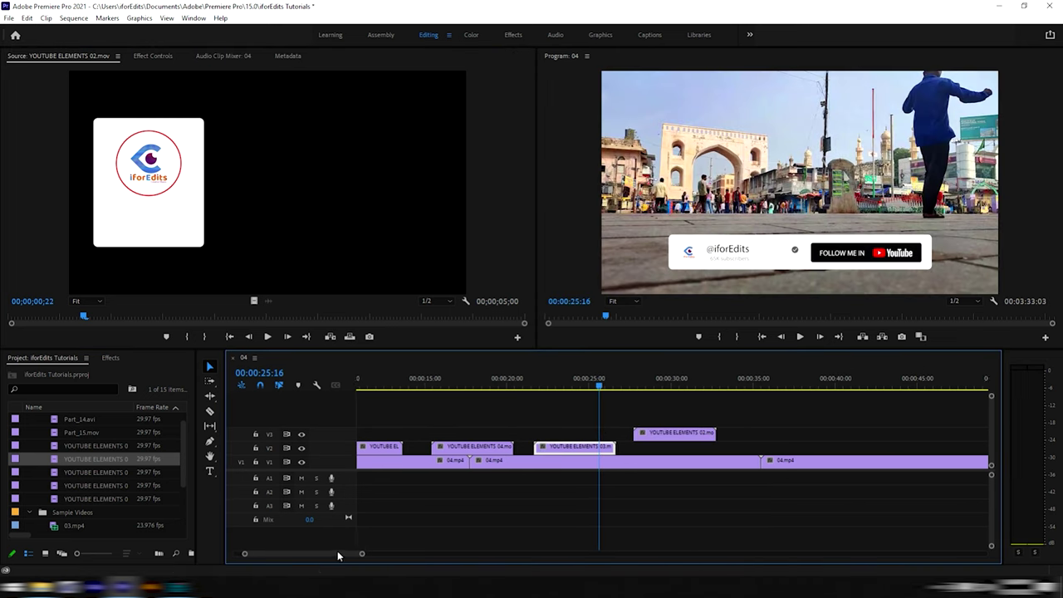
{"action": "left_click_drag", "start_coordinate": [329, 554], "coordinate": [340, 554]}
{"action": "left_click_drag", "start_coordinate": [651, 446], "coordinate": [650, 447]}
{"action": "left_click_drag", "start_coordinate": [615, 399], "coordinate": [654, 401]}
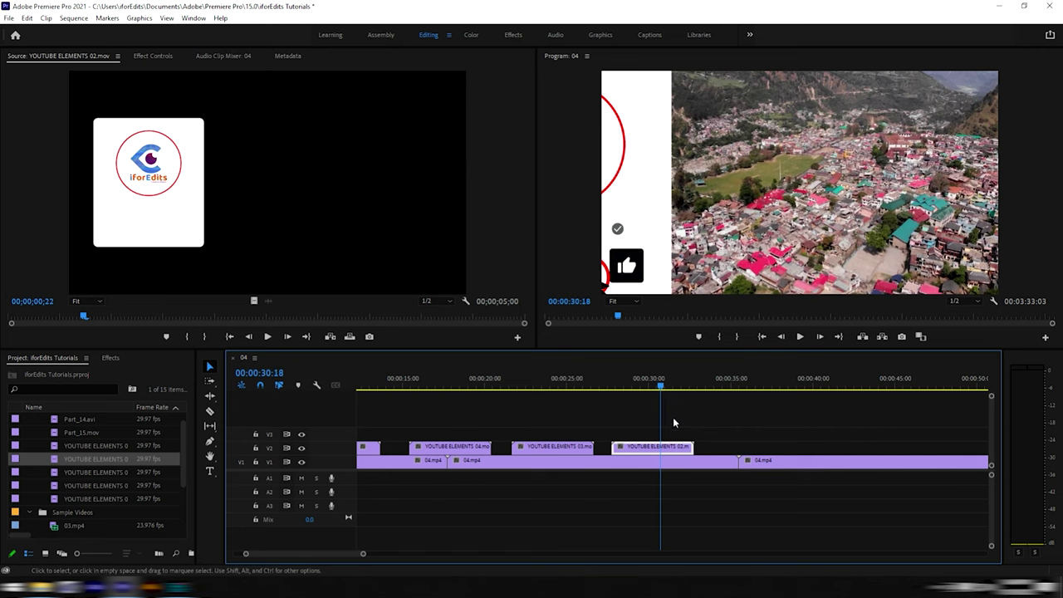
{"action": "right_click", "coordinate": [666, 453]}
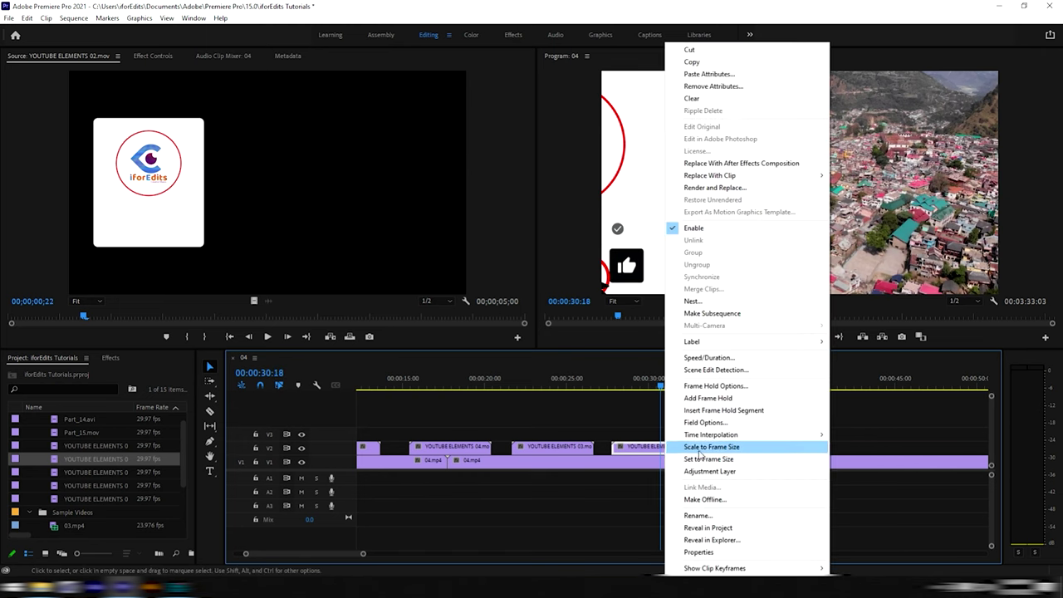
{"action": "left_click", "coordinate": [698, 460]}
{"action": "left_click_drag", "start_coordinate": [647, 384], "coordinate": [608, 385]}
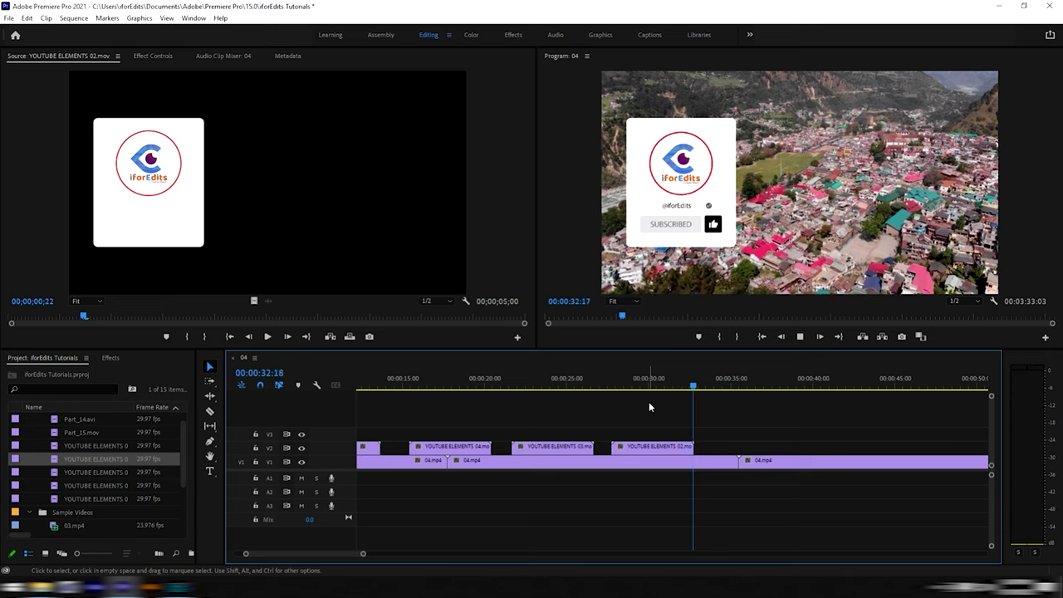
{"action": "left_click", "coordinate": [646, 387]}
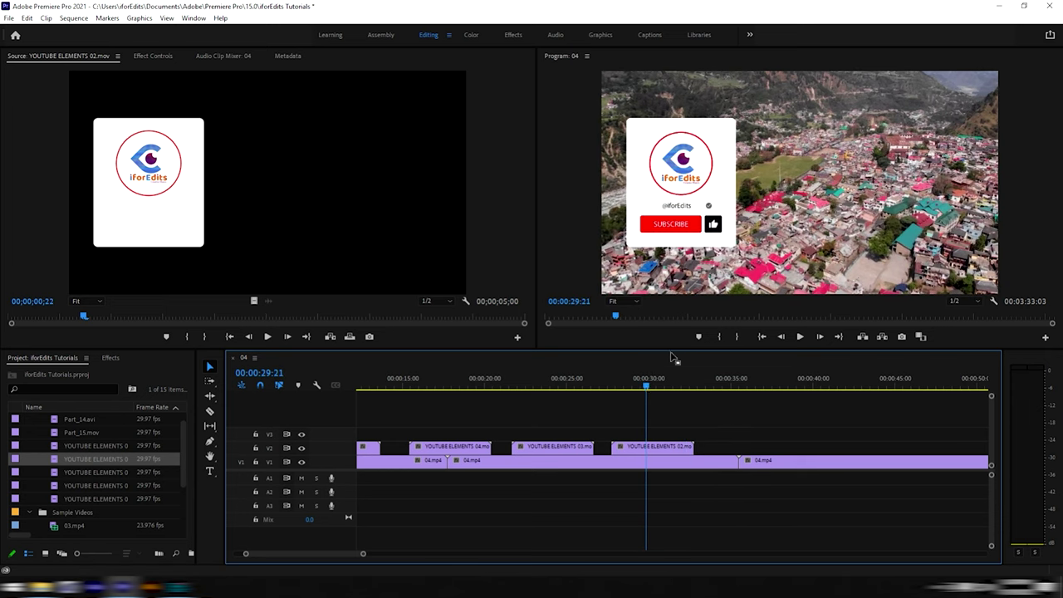
Move the subscribe graphic to the frame's right edge, shrink it slightly, and preview from 26 seconds
{"action": "left_click", "coordinate": [680, 215]}
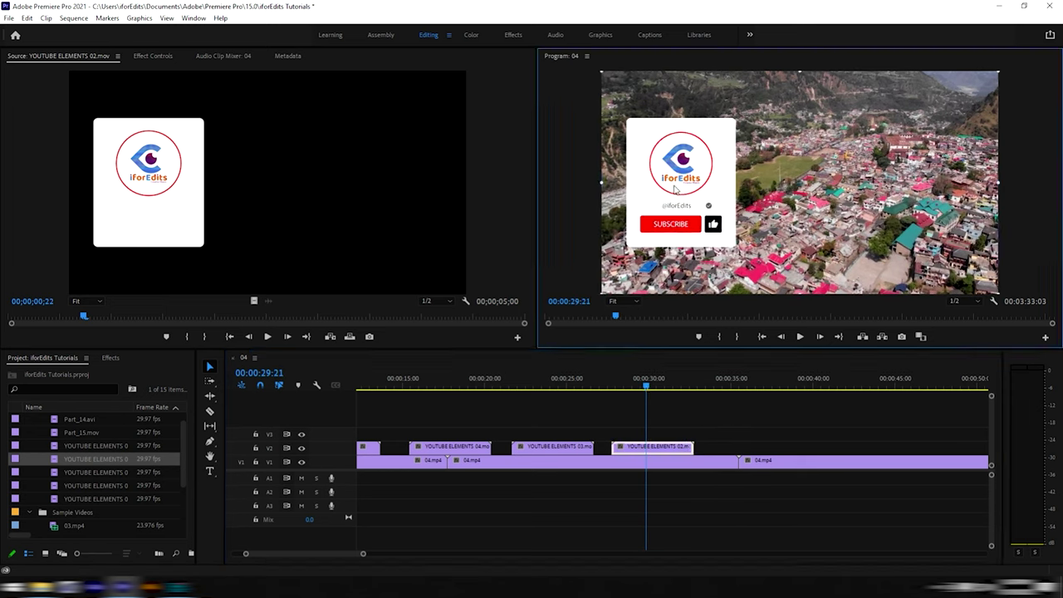
{"action": "left_click_drag", "start_coordinate": [699, 214], "coordinate": [955, 200]}
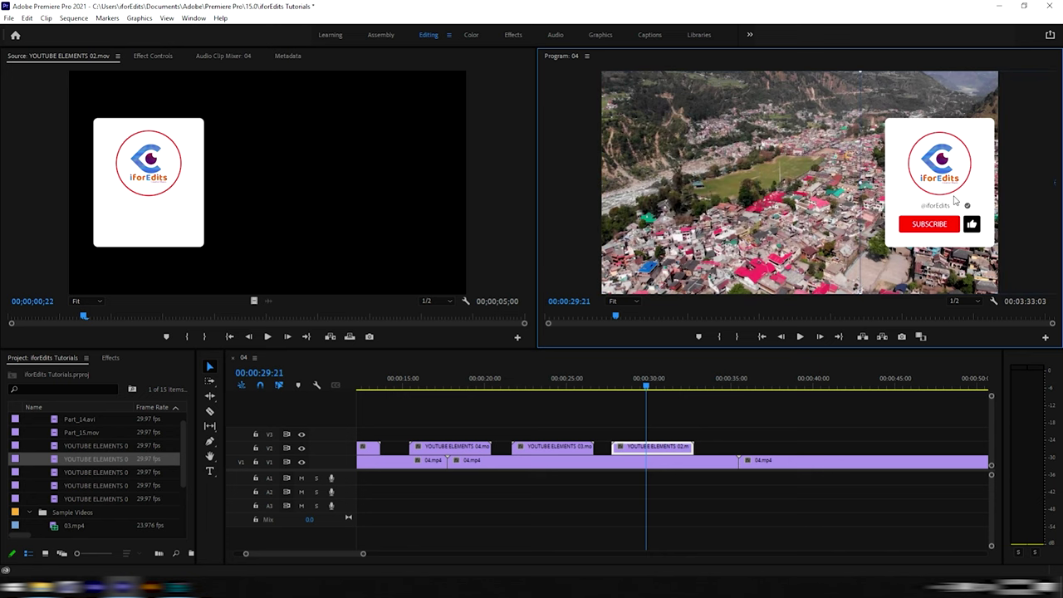
{"action": "left_click_drag", "start_coordinate": [616, 386], "coordinate": [605, 386]}
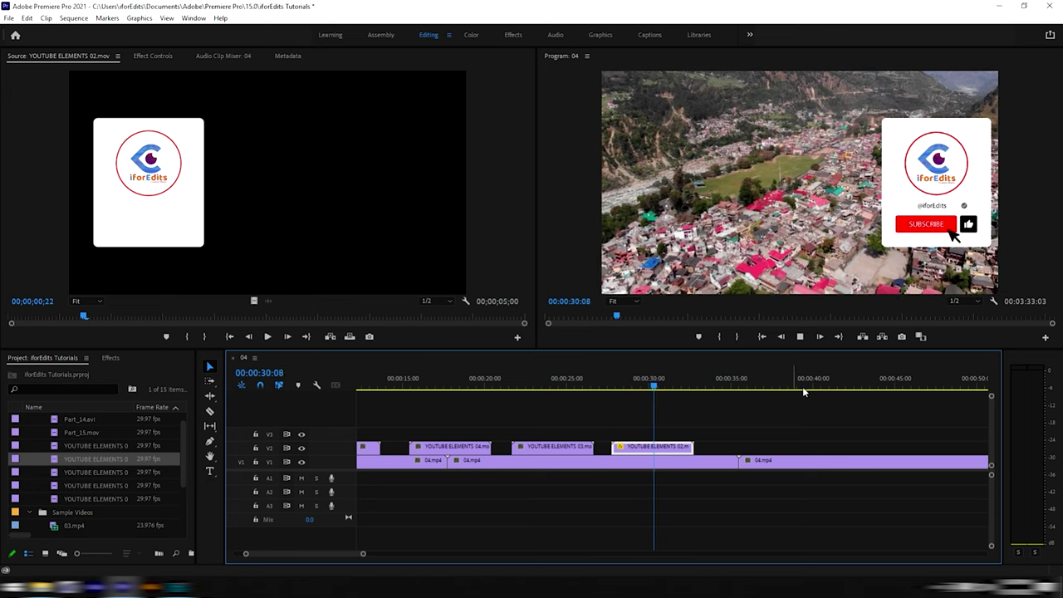
{"action": "key", "text": "space"}
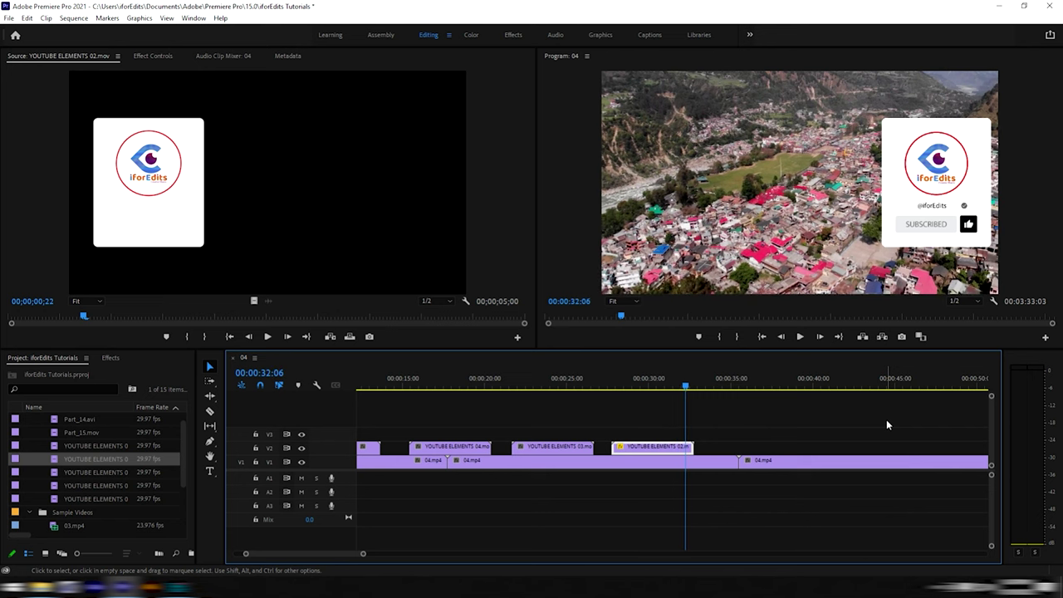
{"action": "left_click_drag", "start_coordinate": [936, 183], "coordinate": [966, 174]}
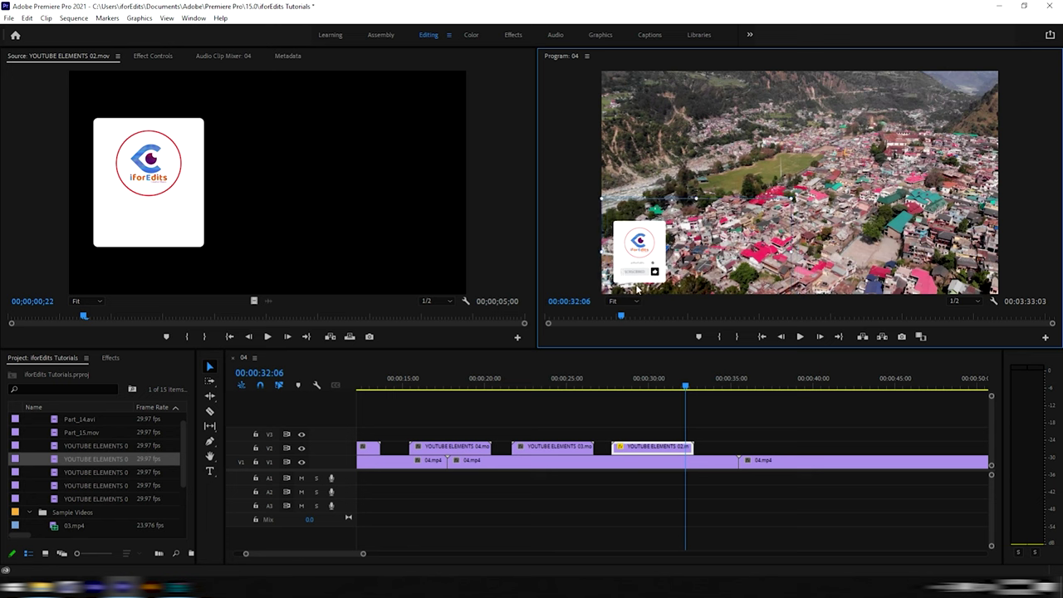
{"action": "left_click", "coordinate": [600, 382]}
{"action": "key", "text": "space"}
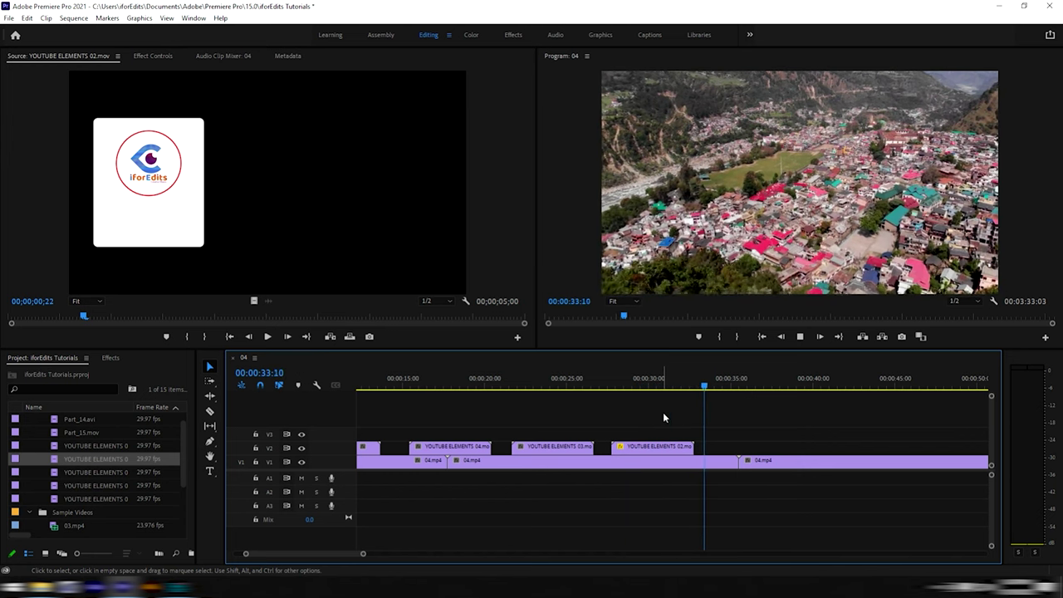
{"action": "key", "text": "space"}
{"action": "left_click_drag", "start_coordinate": [690, 388], "coordinate": [664, 388]}
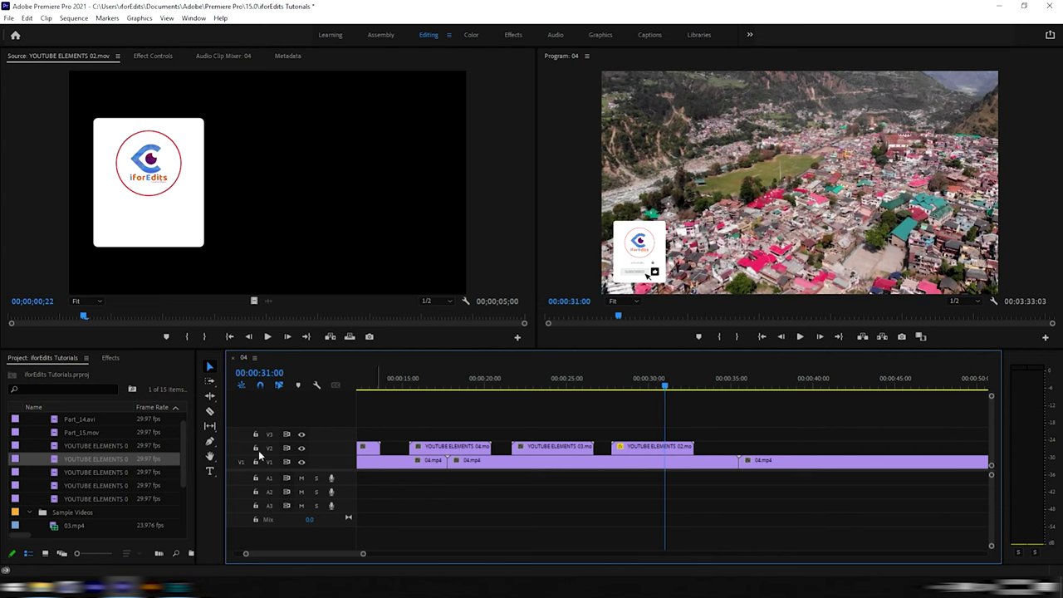
Add YOUTUBE ELEMENTS 01 to V2 after the 02 clip and scale it to frame size
{"action": "left_click_drag", "start_coordinate": [90, 450], "coordinate": [715, 446]}
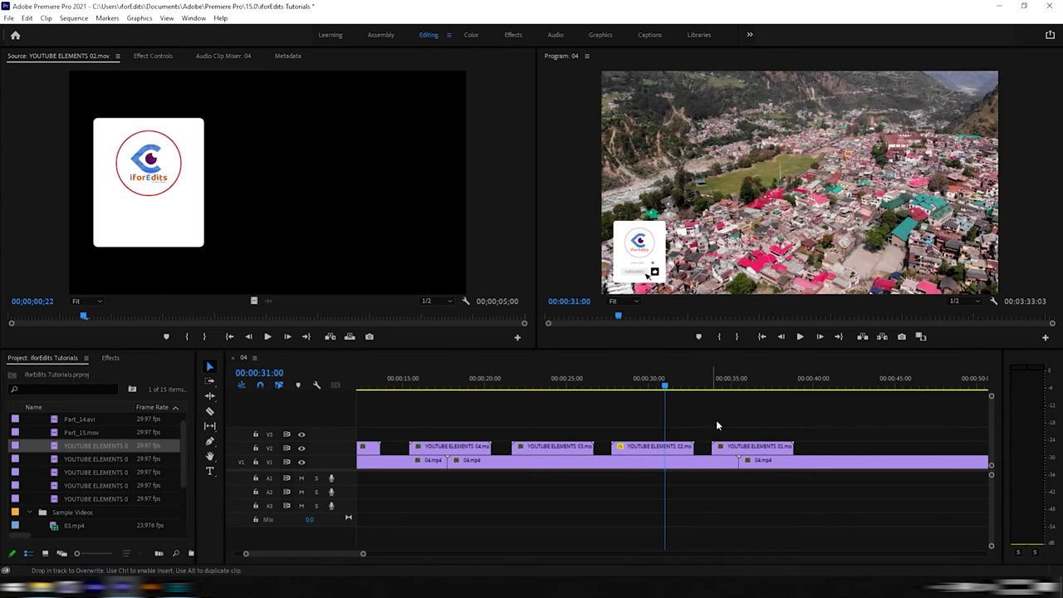
{"action": "left_click_drag", "start_coordinate": [706, 388], "coordinate": [750, 388]}
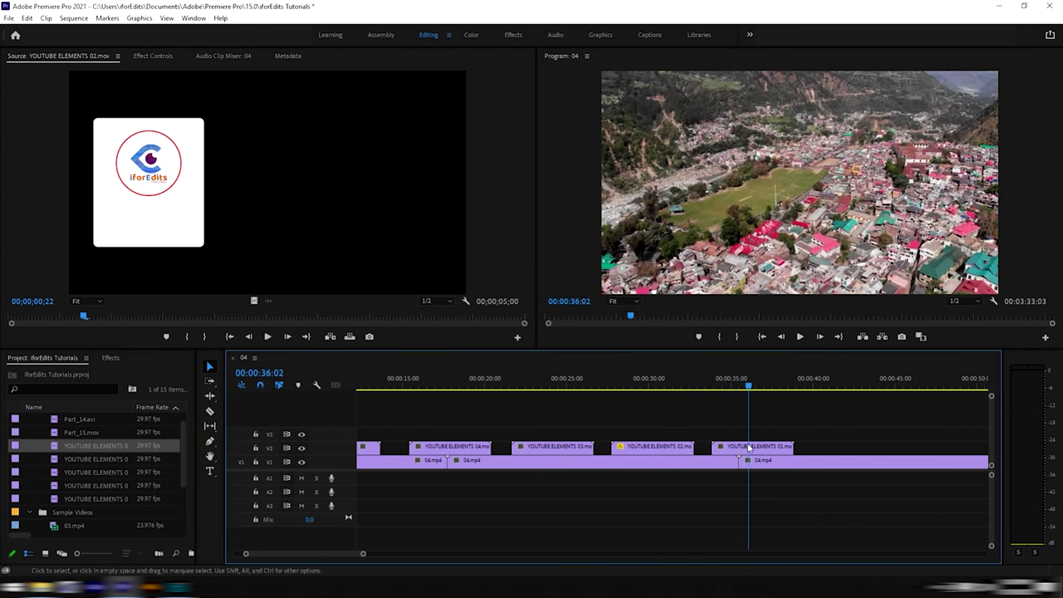
{"action": "right_click", "coordinate": [750, 448]}
{"action": "left_click", "coordinate": [774, 446]}
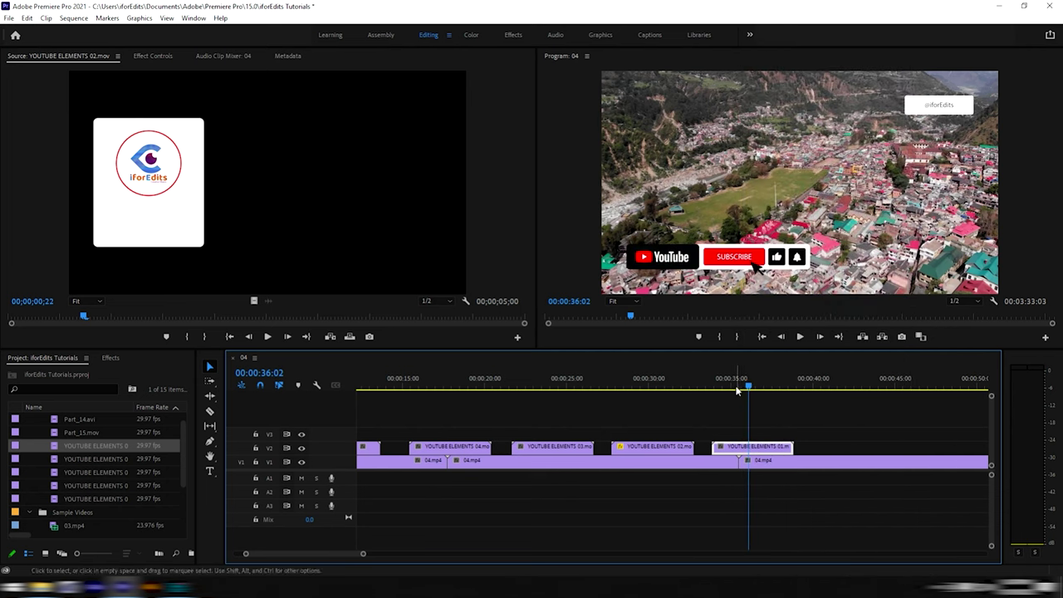
{"action": "left_click_drag", "start_coordinate": [712, 386], "coordinate": [706, 386]}
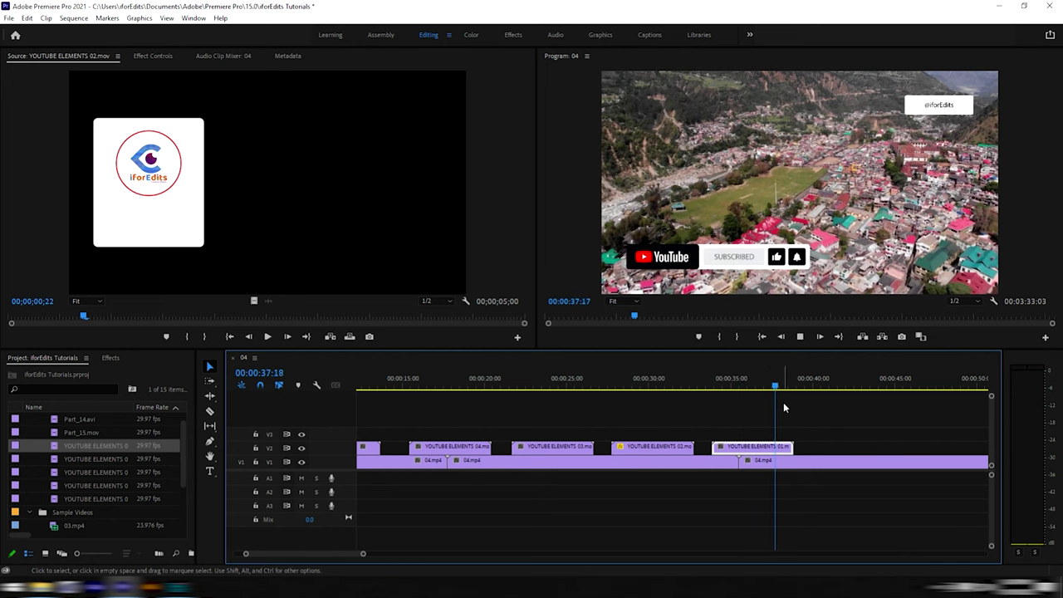
{"action": "left_click_drag", "start_coordinate": [901, 412], "coordinate": [930, 404]}
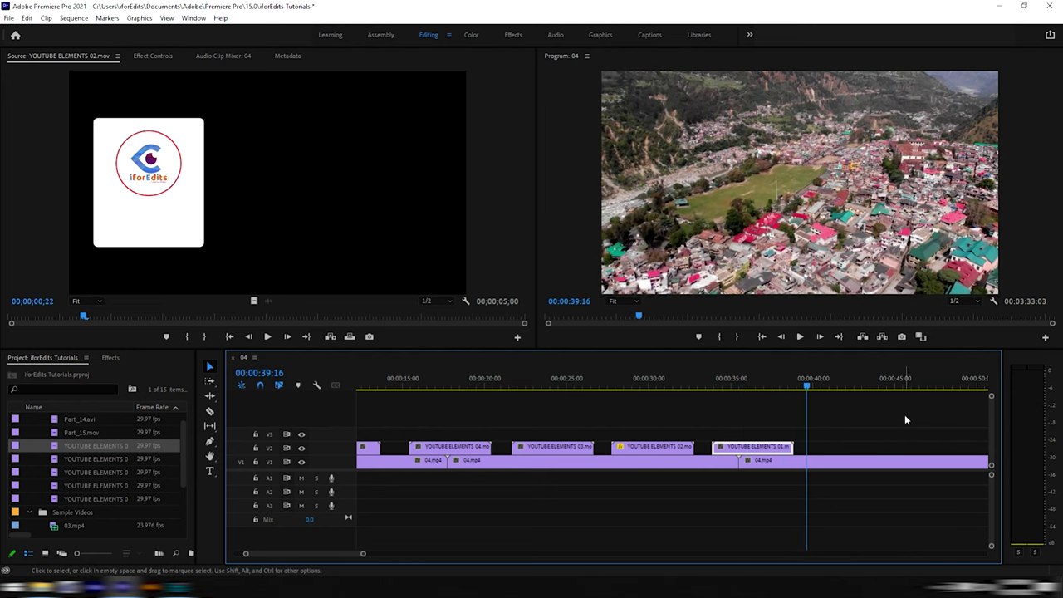
Place Part_14.avi on V3 at 40 seconds and scale it to frame size
{"action": "double_click", "coordinate": [87, 432]}
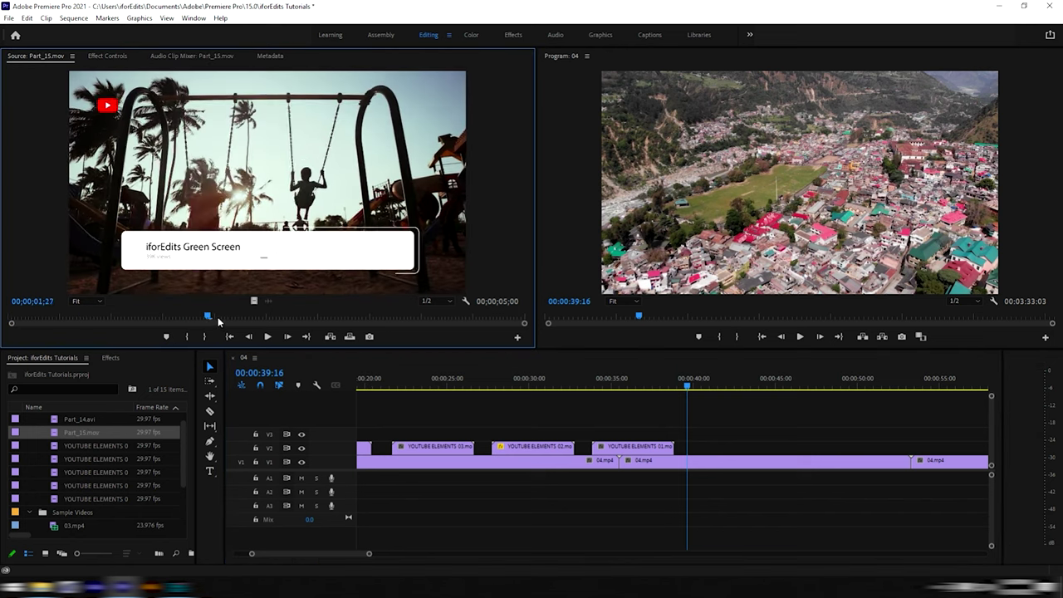
{"action": "left_click_drag", "start_coordinate": [207, 317], "coordinate": [124, 317]}
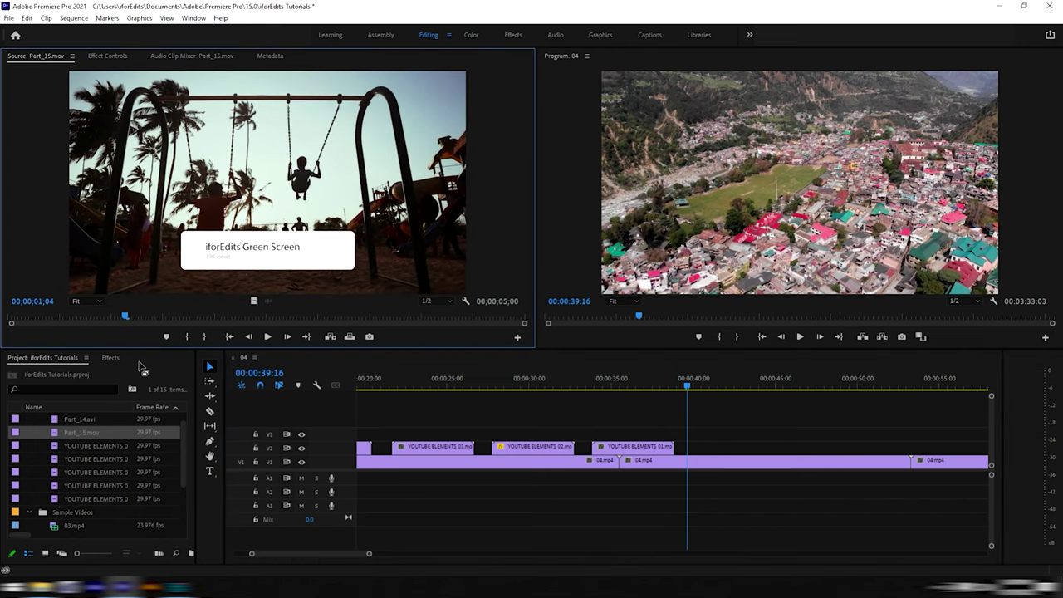
{"action": "scroll", "coordinate": [109, 450], "scroll_direction": "up", "scroll_amount": 1}
{"action": "double_click", "coordinate": [86, 433]}
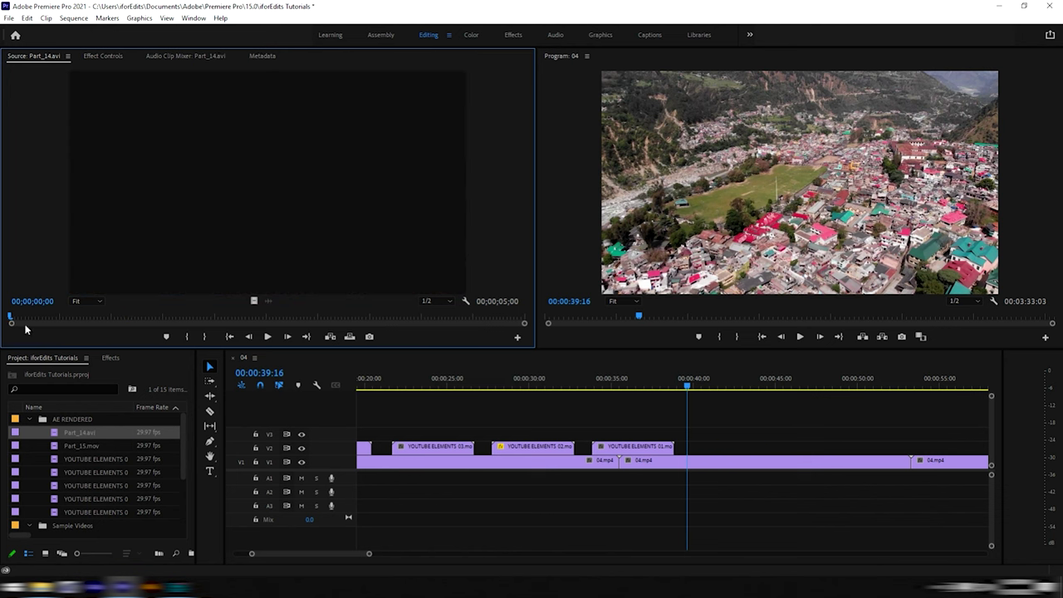
{"action": "left_click_drag", "start_coordinate": [16, 316], "coordinate": [303, 317]}
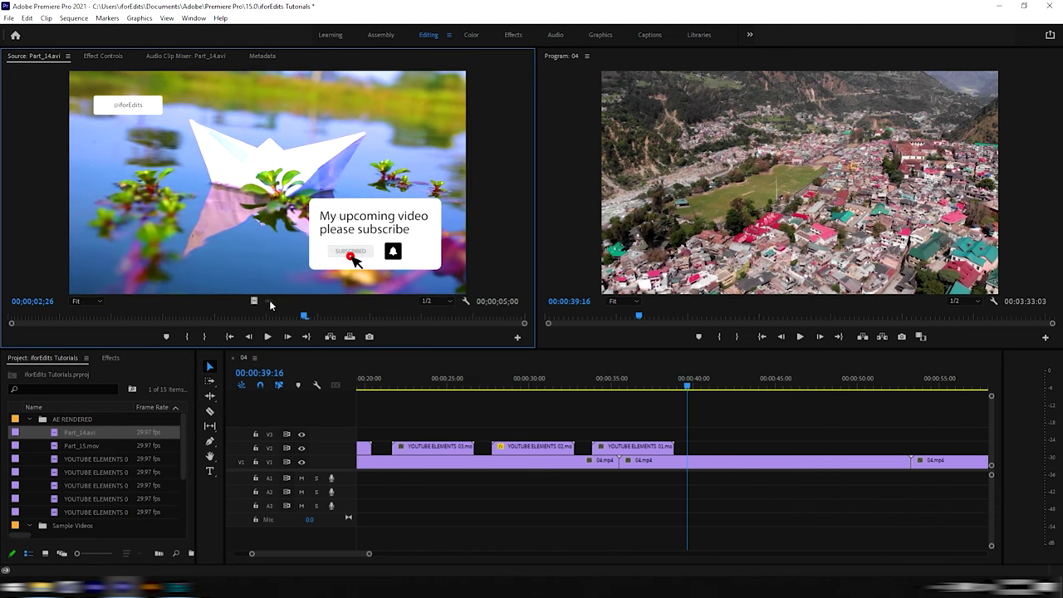
{"action": "mouse_move", "coordinate": [267, 183]}
{"action": "left_mouse_down"}
{"action": "mouse_move", "coordinate": [717, 425]}
{"action": "mouse_move", "coordinate": [717, 440]}
{"action": "left_mouse_up"}
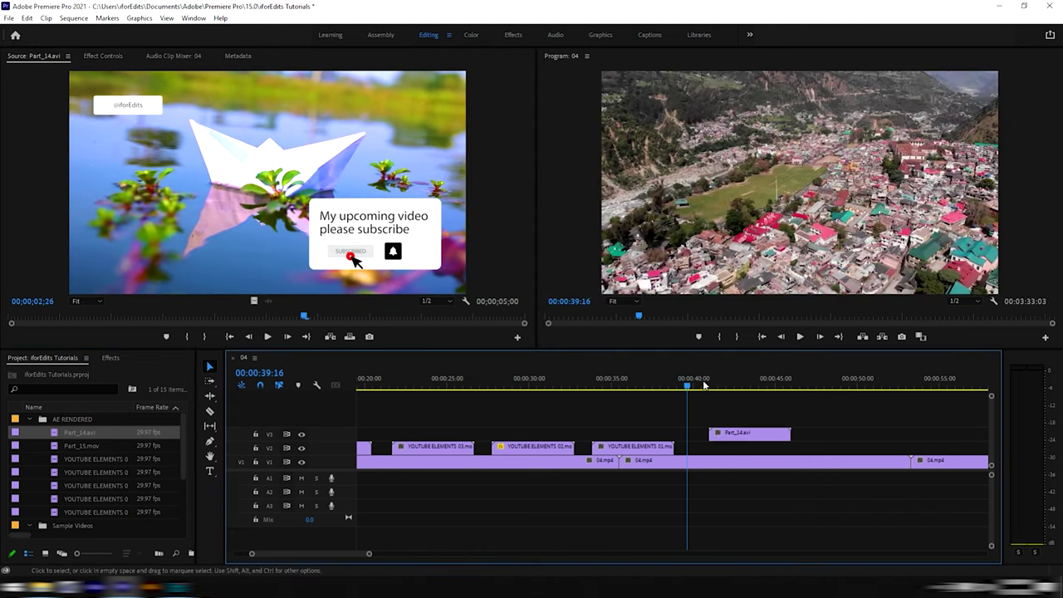
{"action": "left_click_drag", "start_coordinate": [687, 380], "coordinate": [721, 378]}
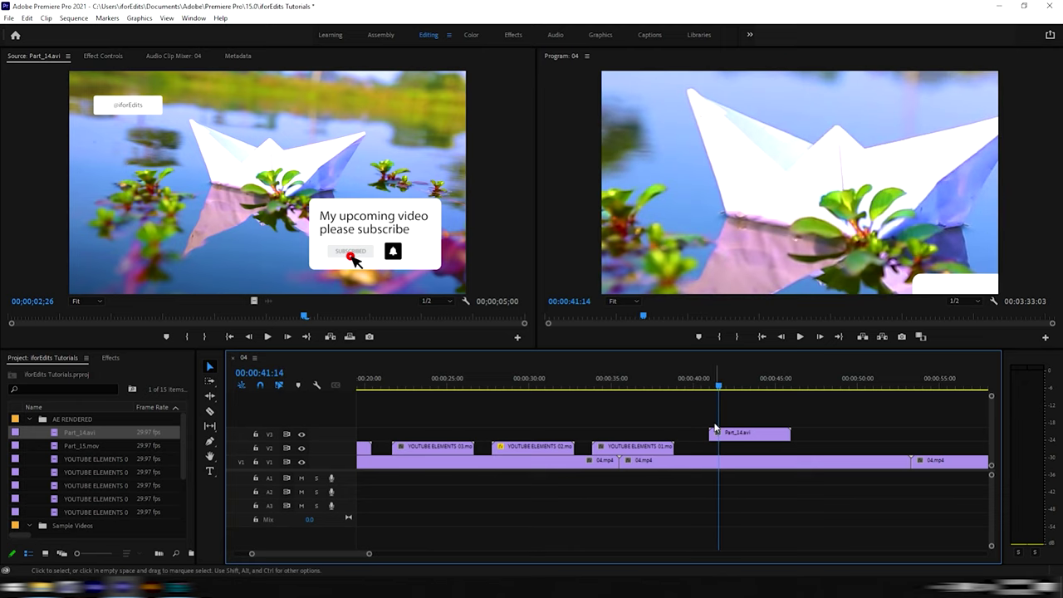
{"action": "right_click", "coordinate": [721, 434]}
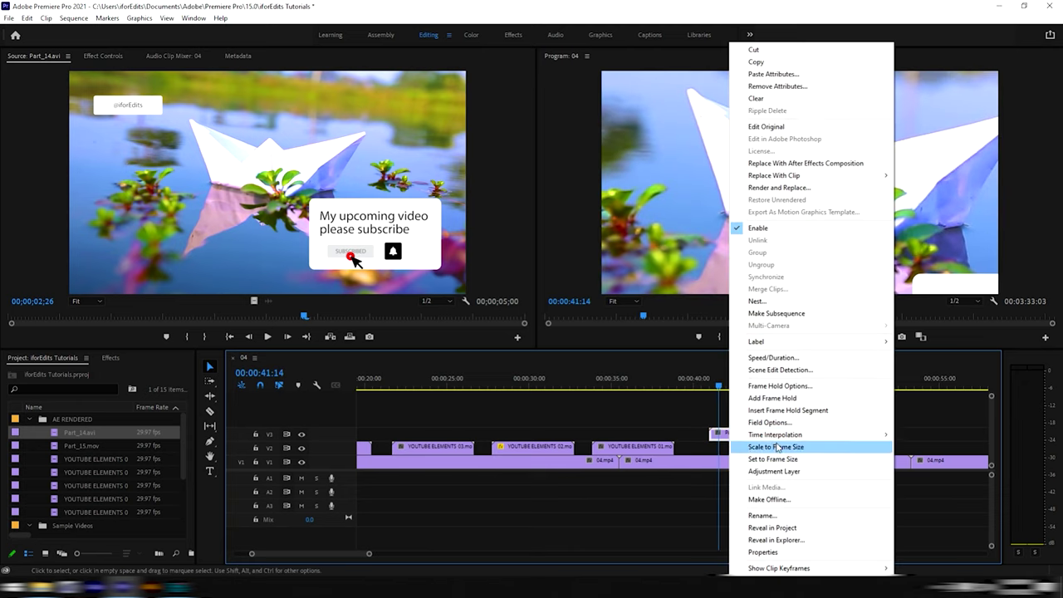
{"action": "left_click", "coordinate": [774, 446]}
Delete the extra 04.mp4 footage clips on V1 after the playhead
{"action": "key", "text": "minus"}
{"action": "key", "text": "minus"}
{"action": "key", "text": "minus"}
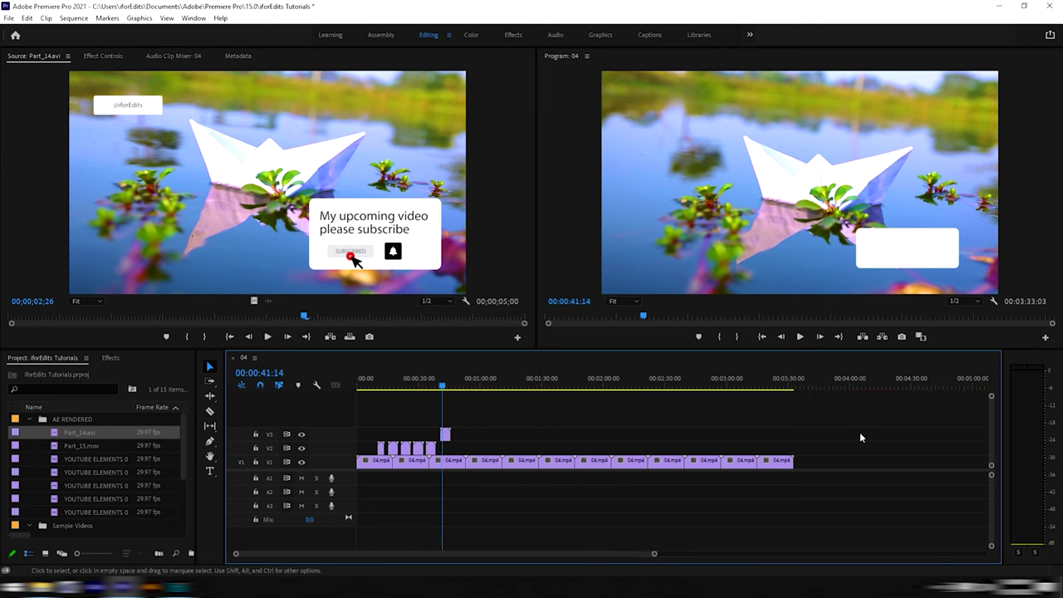
{"action": "left_click_drag", "start_coordinate": [860, 438], "coordinate": [525, 504]}
{"action": "key", "text": "Delete"}
{"action": "key", "text": "Down"}
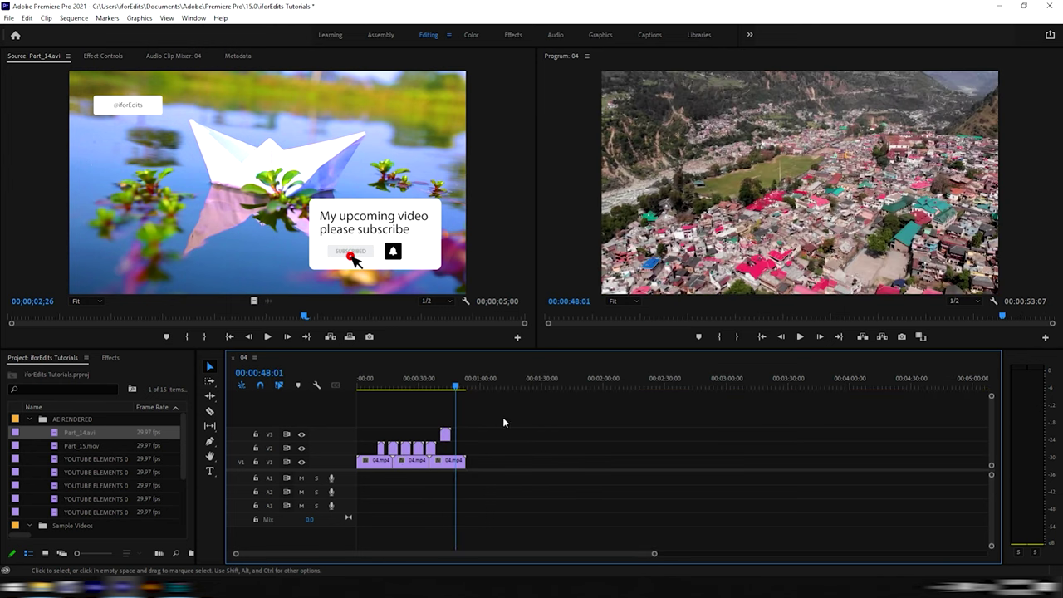
{"action": "key", "text": "equal"}
{"action": "key", "text": "equal"}
{"action": "key", "text": "equal"}
Move Part_14.avi to V2 at about 52 seconds and preview the overlays back to 25 seconds
{"action": "left_click_drag", "start_coordinate": [636, 433], "coordinate": [745, 451]}
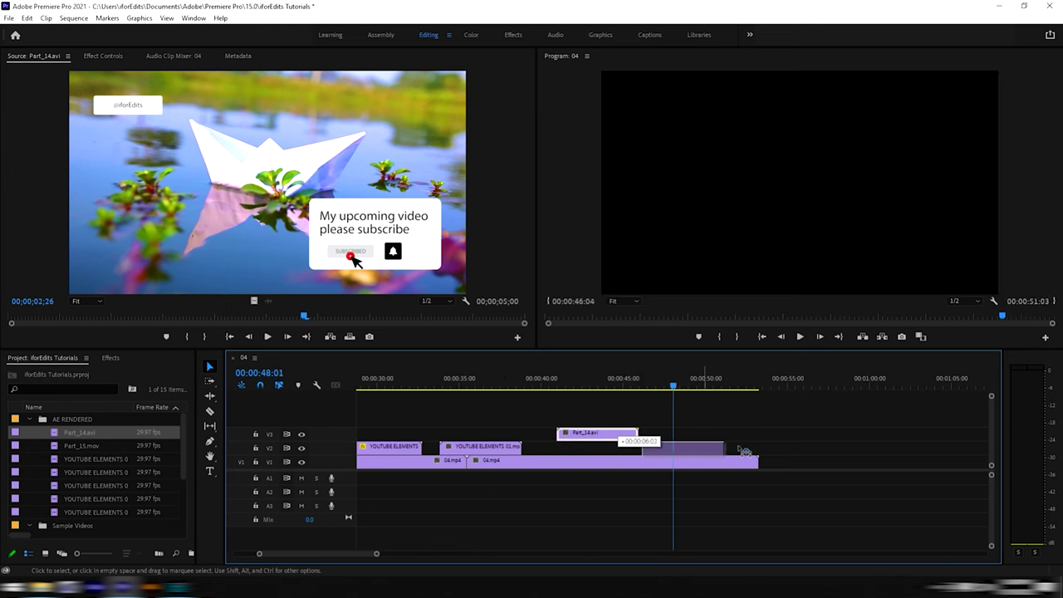
{"action": "left_click_drag", "start_coordinate": [812, 451], "coordinate": [812, 451]}
{"action": "left_click", "coordinate": [744, 387]}
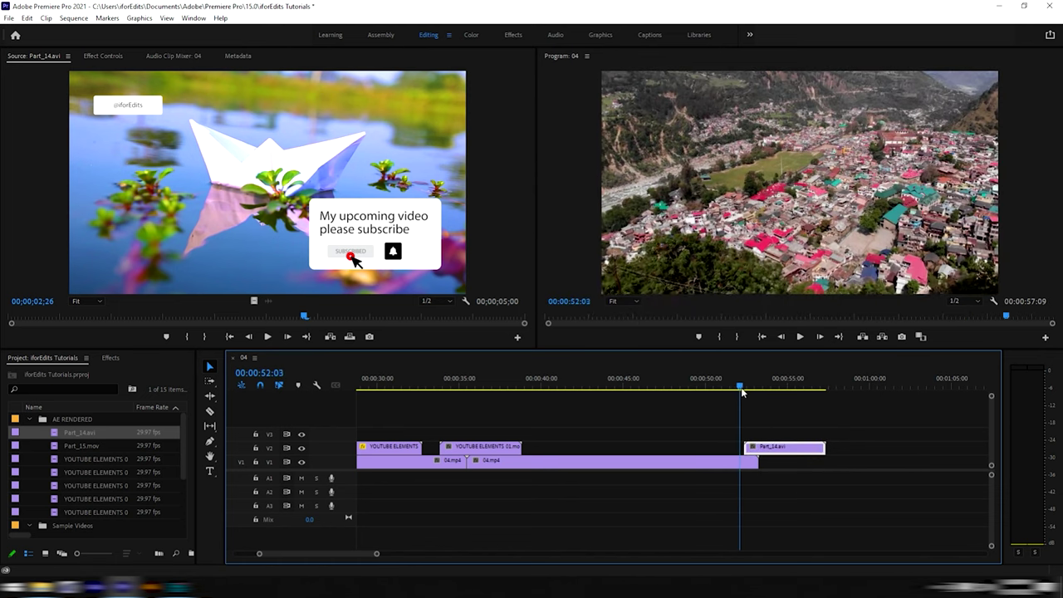
{"action": "left_click_drag", "start_coordinate": [746, 398], "coordinate": [744, 393]}
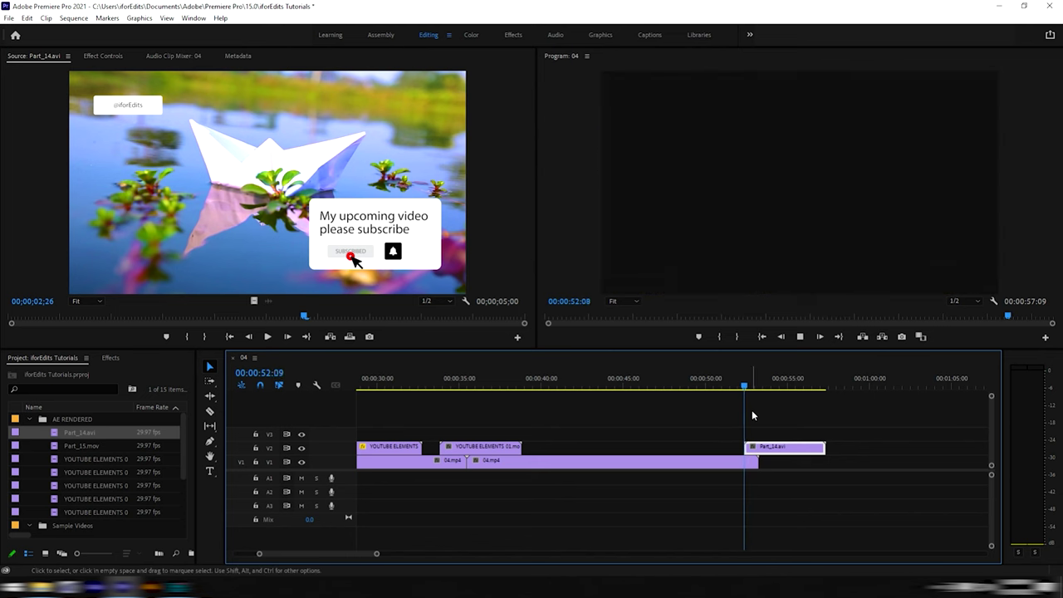
{"action": "key", "text": "space"}
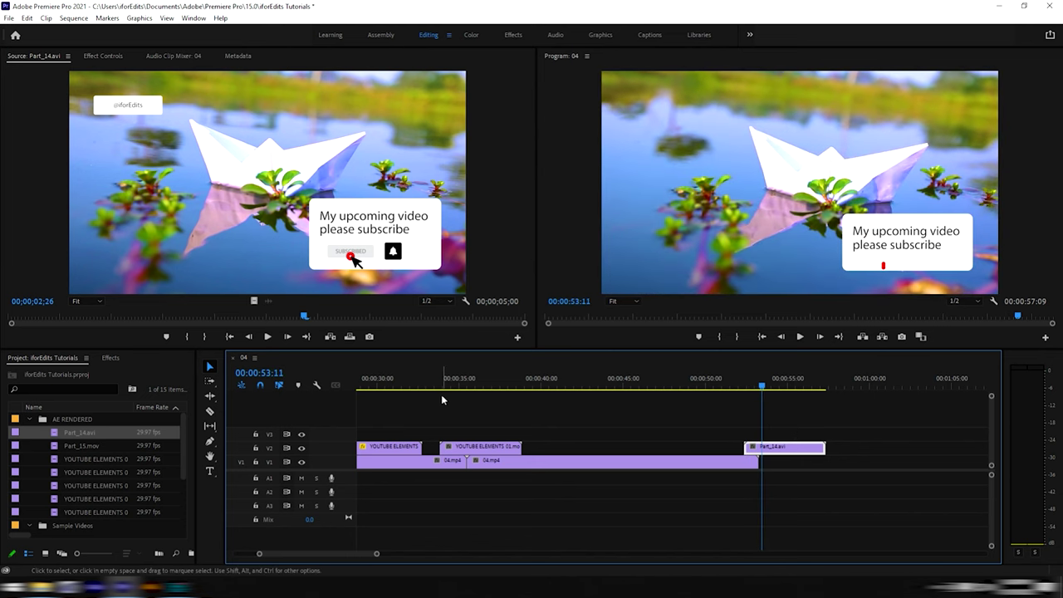
{"action": "left_click_drag", "start_coordinate": [441, 396], "coordinate": [475, 396]}
{"action": "scroll", "coordinate": [79, 477], "scroll_direction": "down", "scroll_amount": 2}
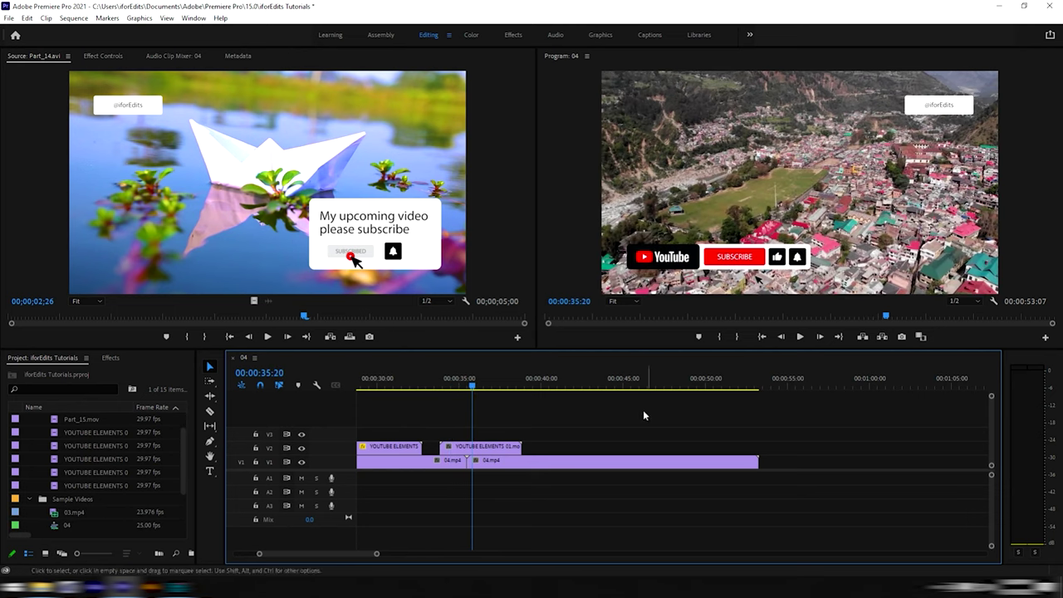
{"action": "scroll", "coordinate": [609, 418], "scroll_direction": "down", "scroll_amount": 3}
{"action": "scroll", "coordinate": [568, 431], "scroll_direction": "down", "scroll_amount": 3}
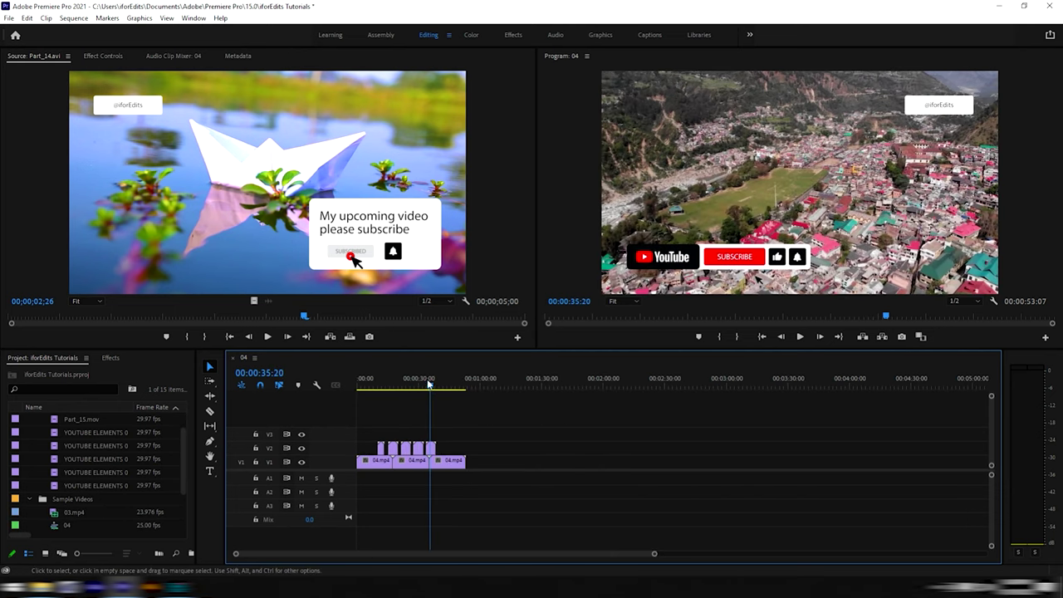
{"action": "left_click_drag", "start_coordinate": [428, 383], "coordinate": [408, 397]}
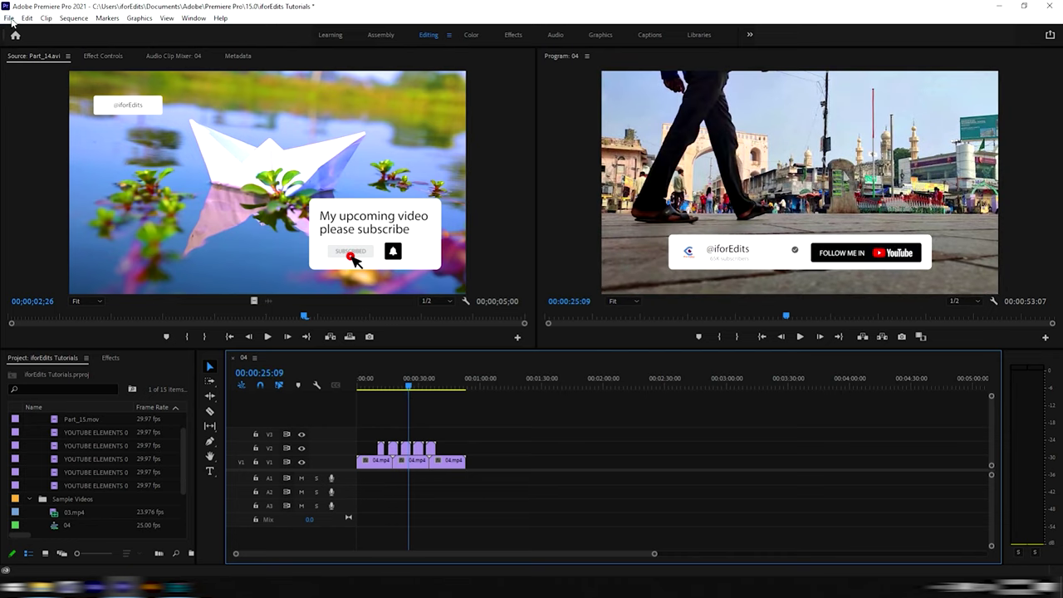
Close all projects via the File menu, saving changes to iforEdits Tutorials
{"action": "key", "text": "alt+f"}
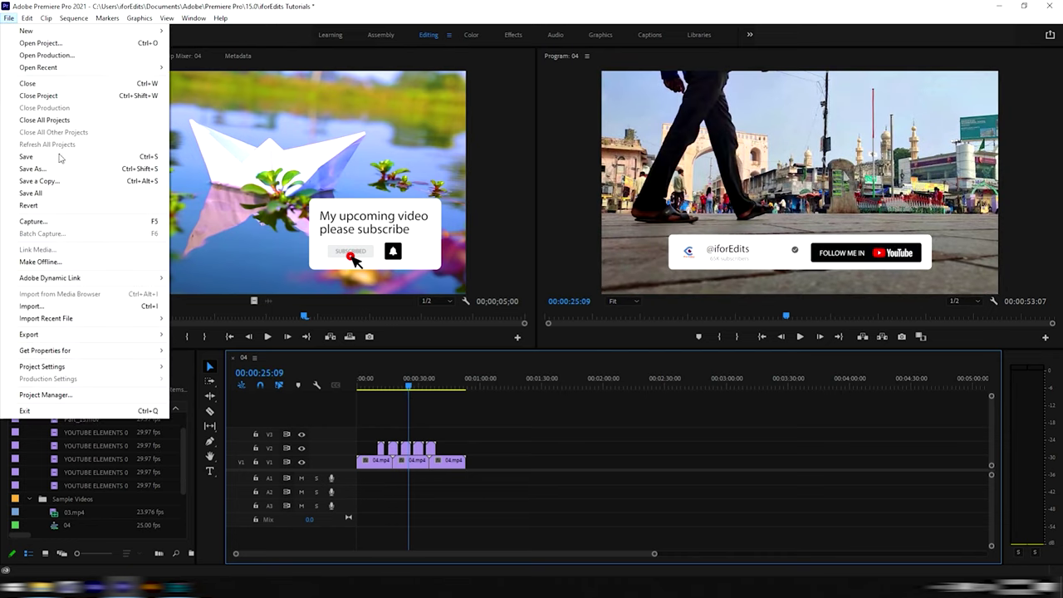
{"action": "left_click", "coordinate": [67, 123]}
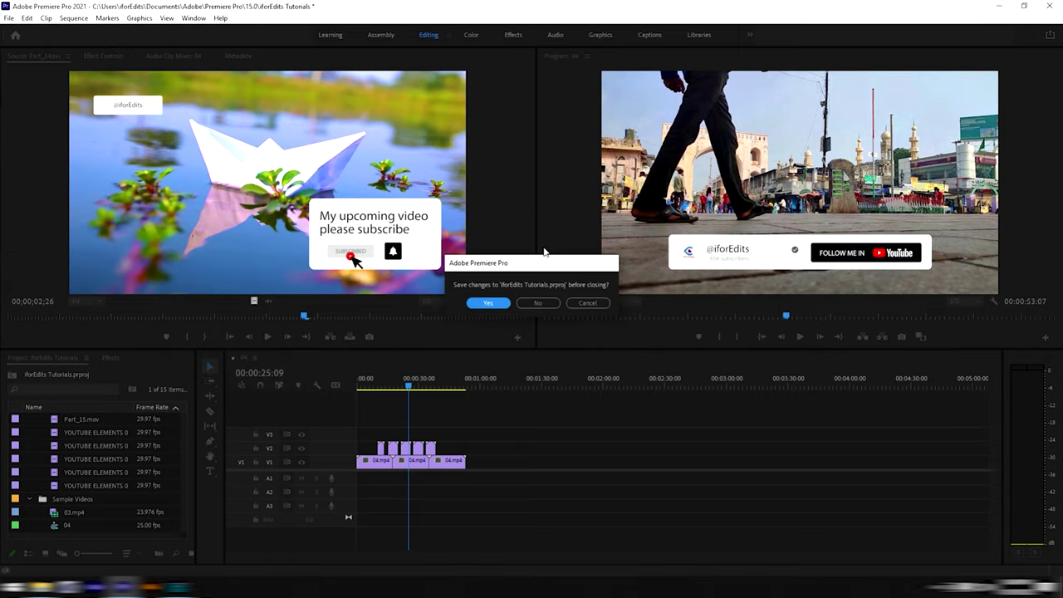
{"action": "left_click", "coordinate": [501, 304]}
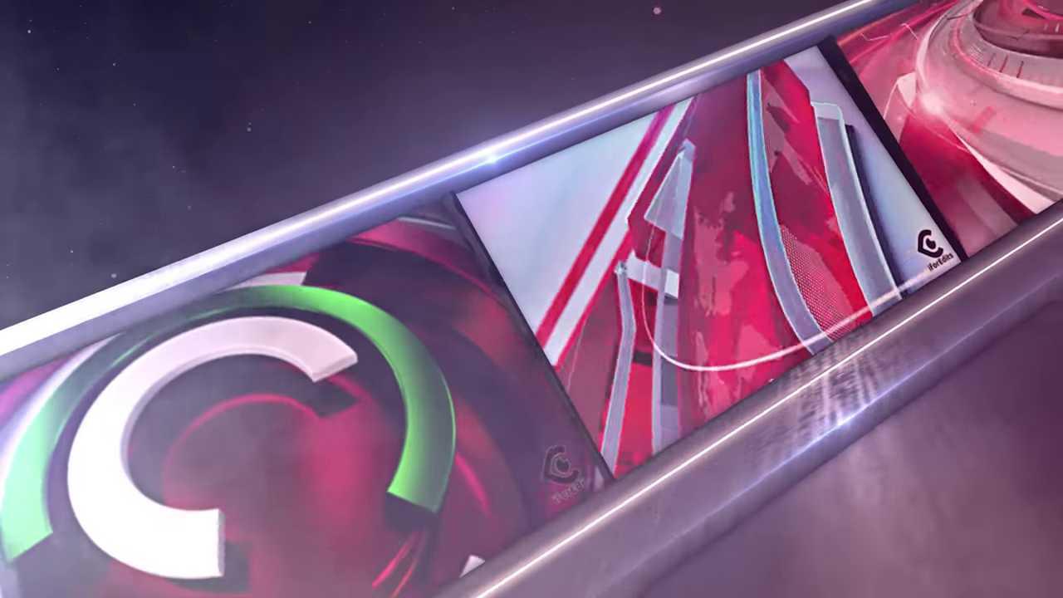